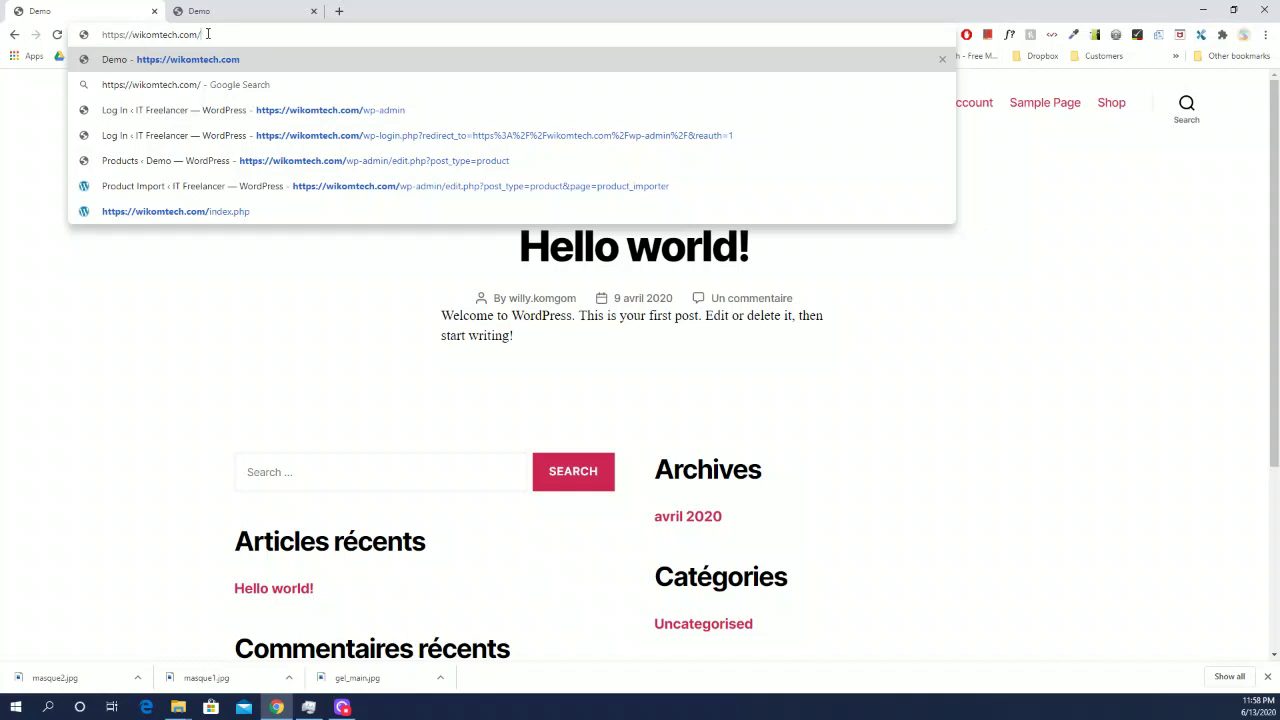
Open the wp-admin page of wikomtech.com and log in with the prefilled credentials
type("wp-ad")
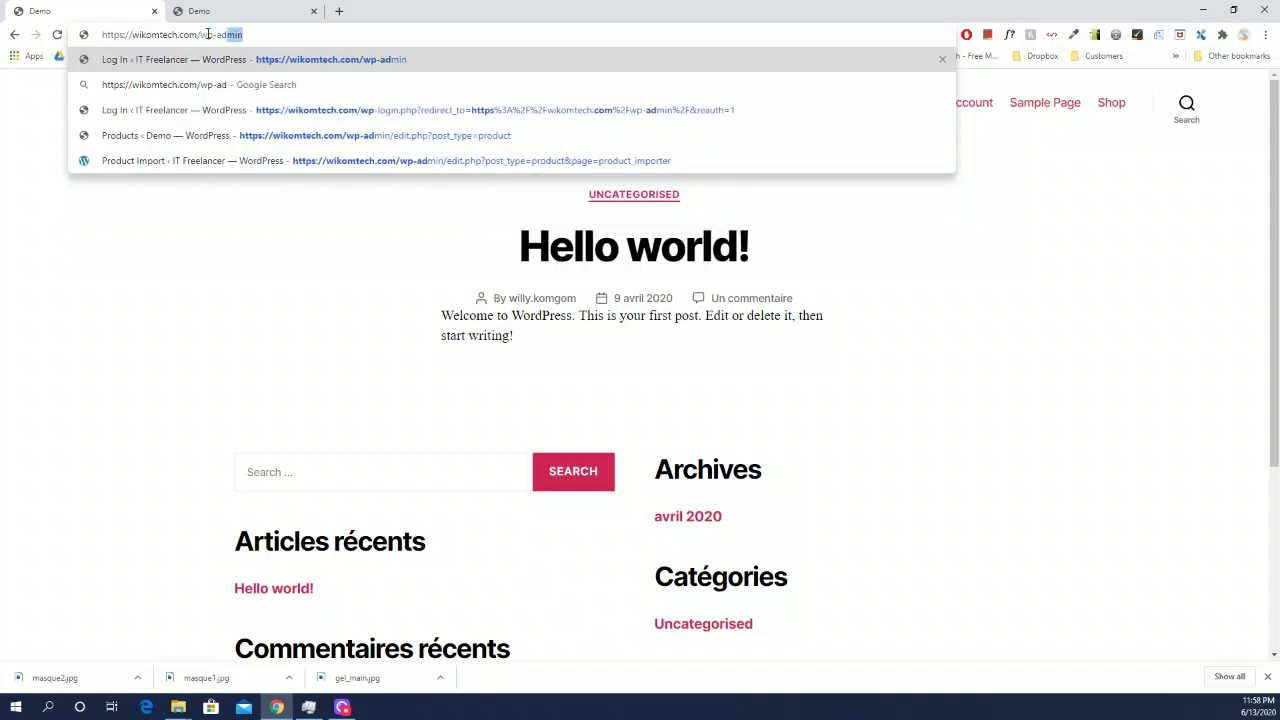
type("min")
key("Return")
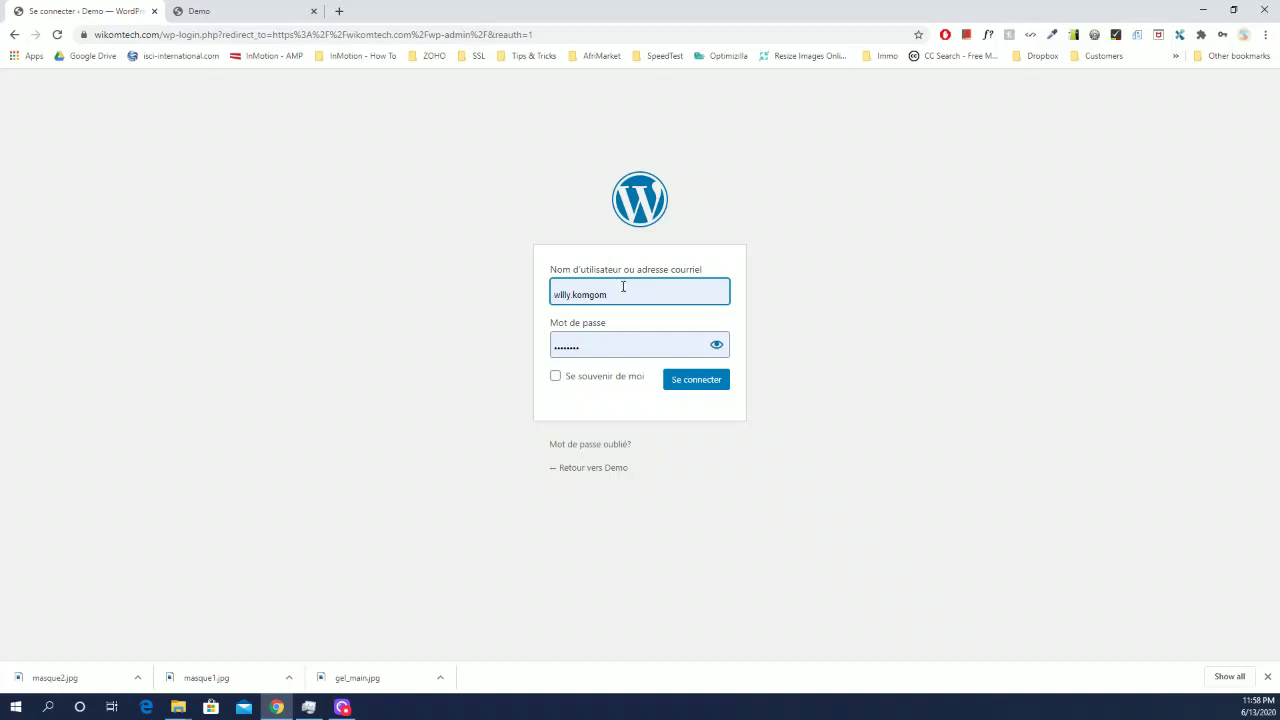
left_click(696, 380)
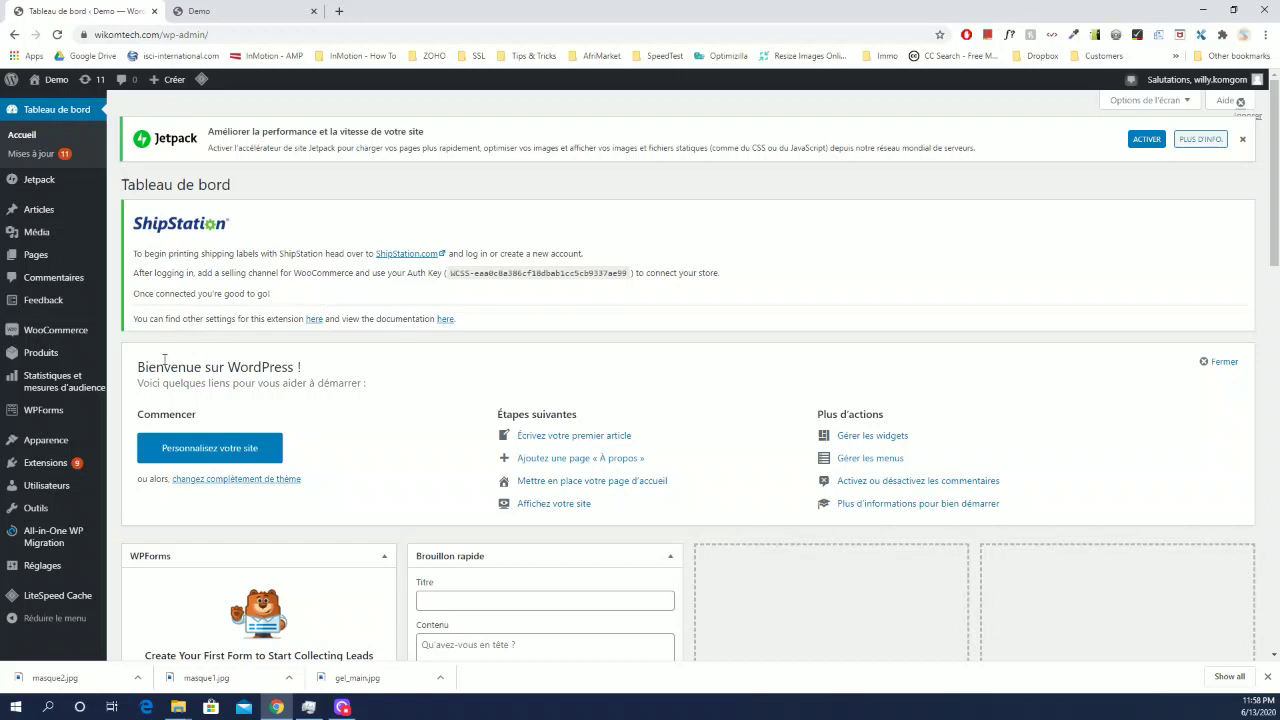
Open the list of all products in a new browser tab and switch to that tab
mouse_move(60, 332)
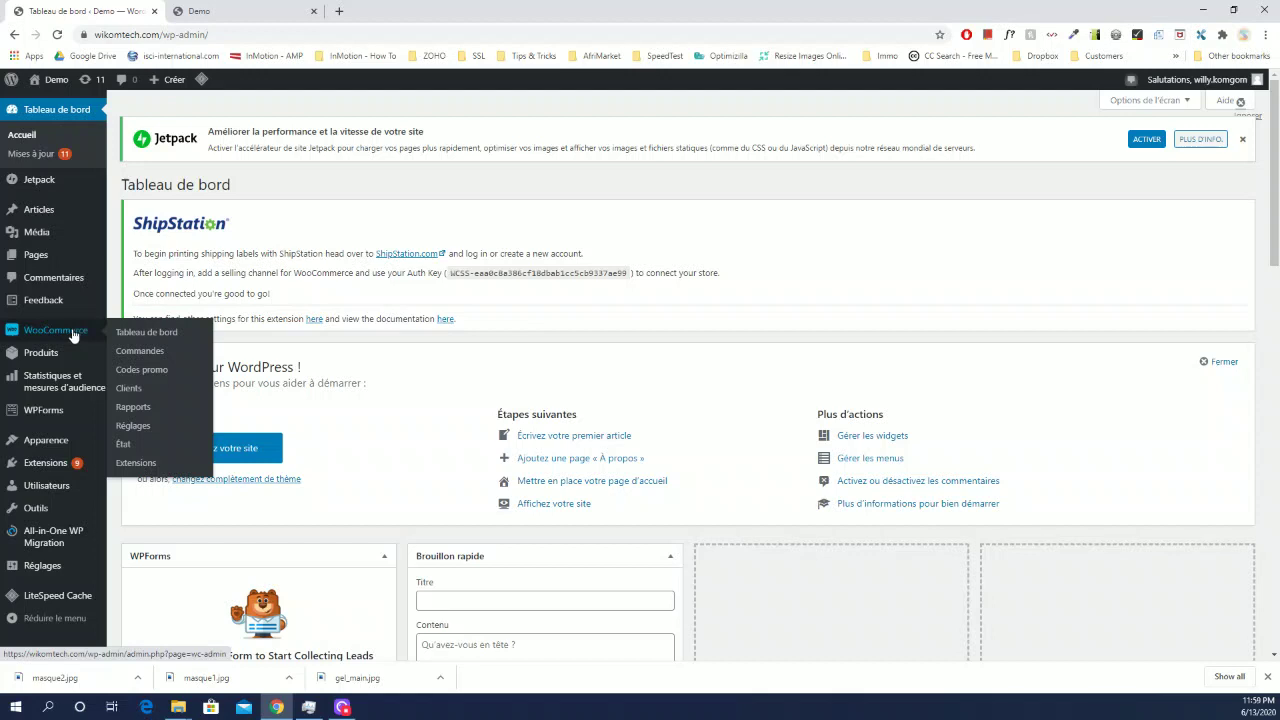
mouse_move(45, 360)
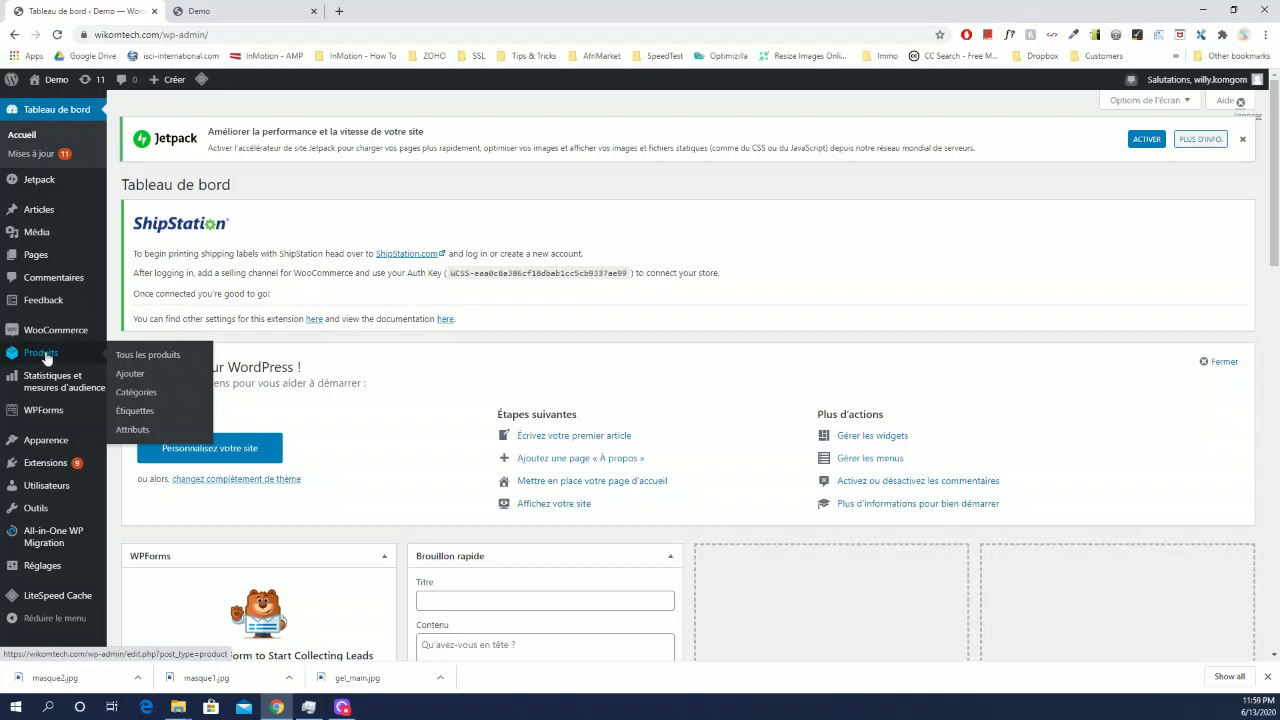
middle_click(153, 362)
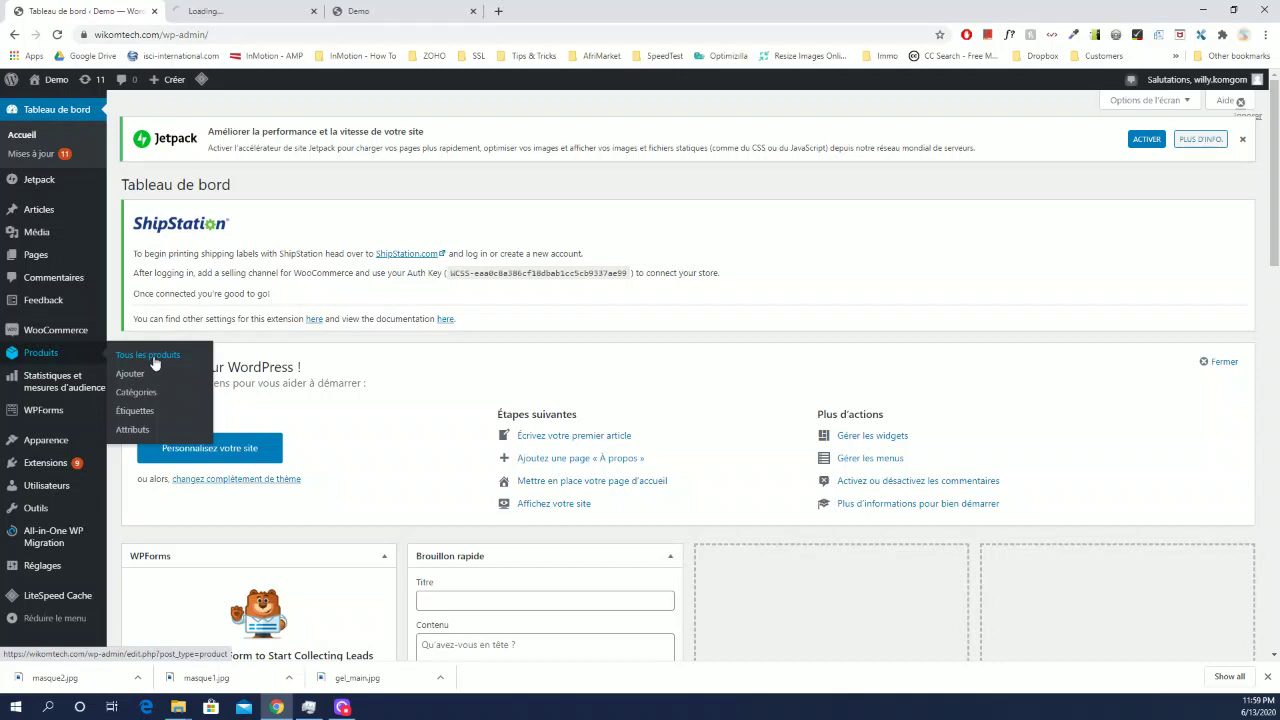
left_click(215, 12)
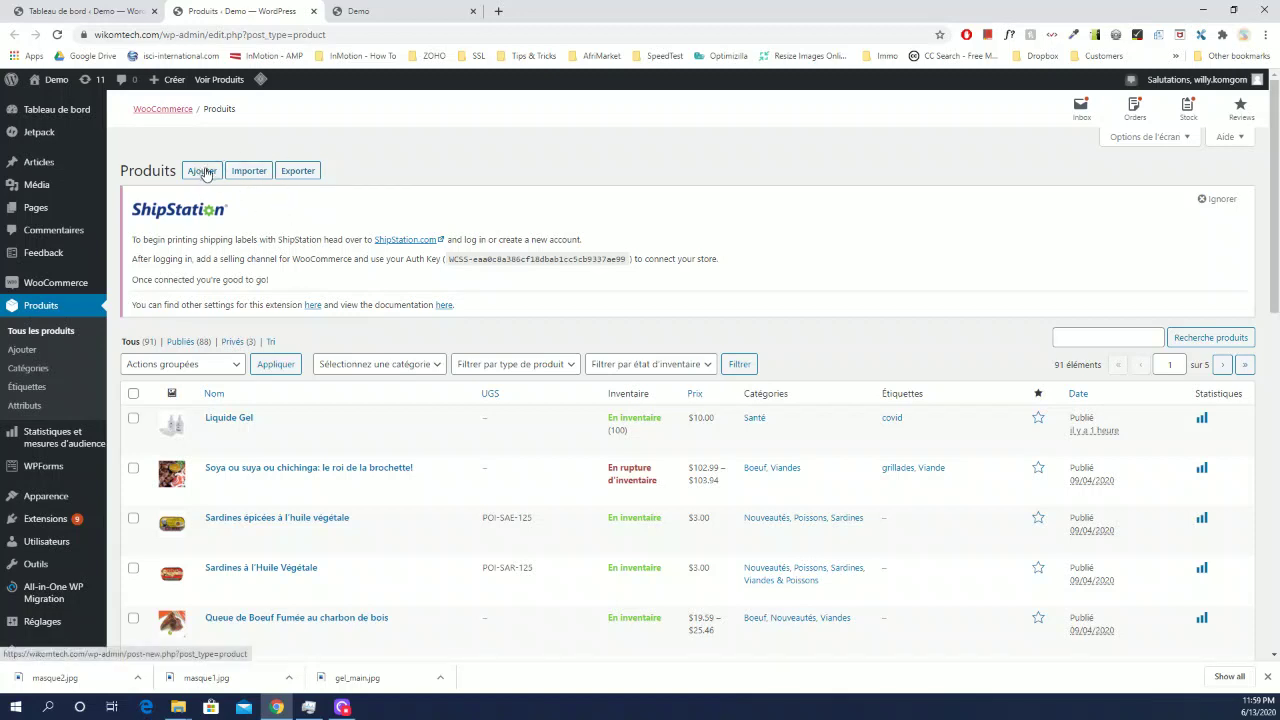
Start a new product and name it "Masque de protection"
left_click(22, 351)
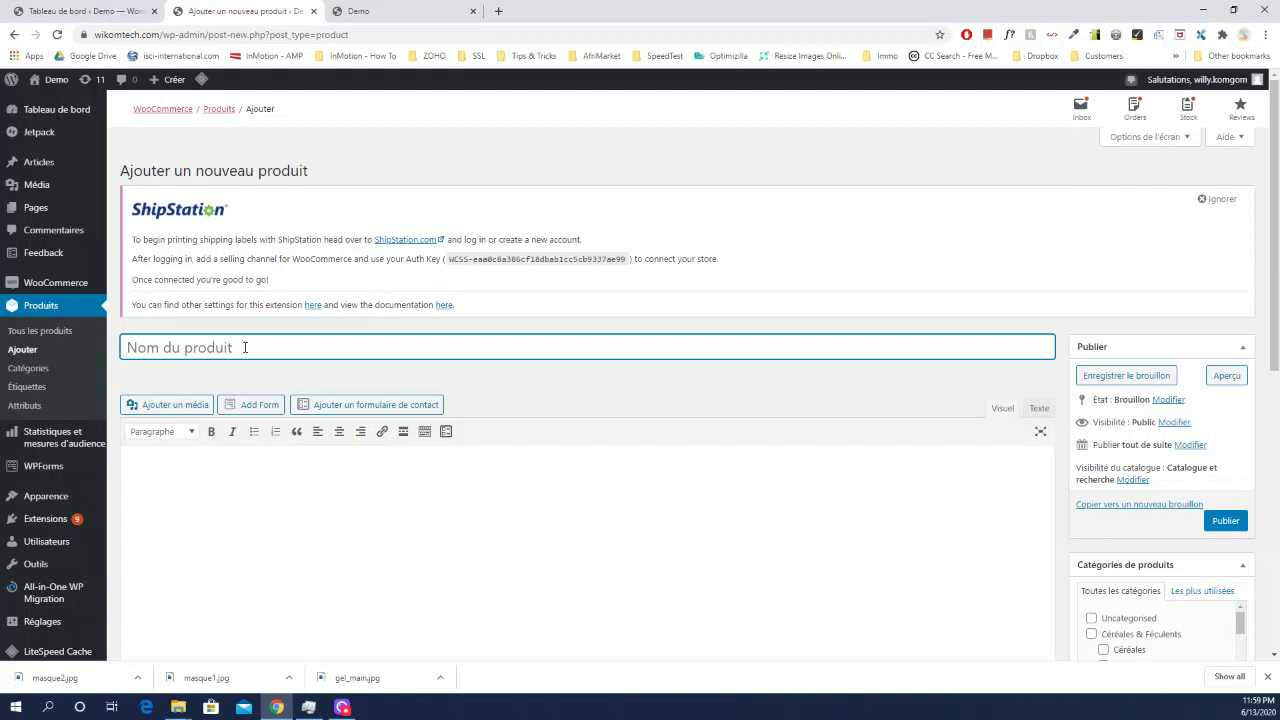
type("Masque de protecti")
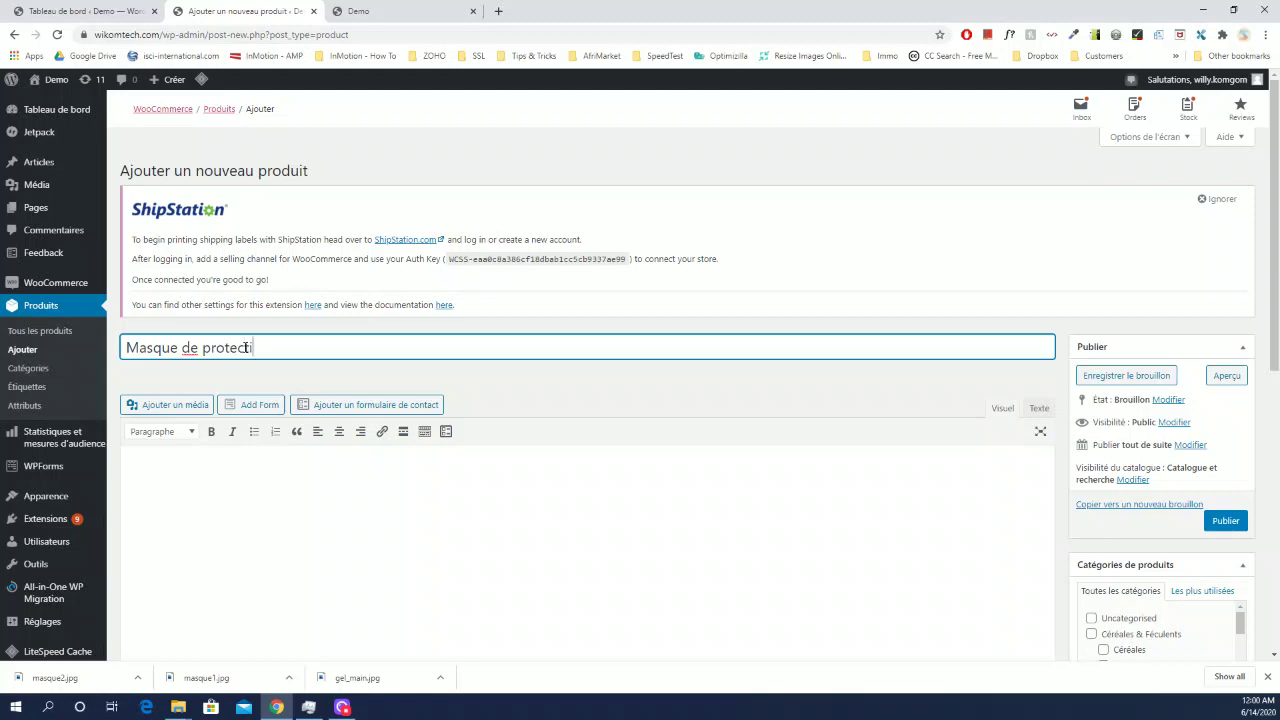
type("on")
Enter "Masque homologué par les autorités" as the product's short description
scroll(260, 471, "down", 1)
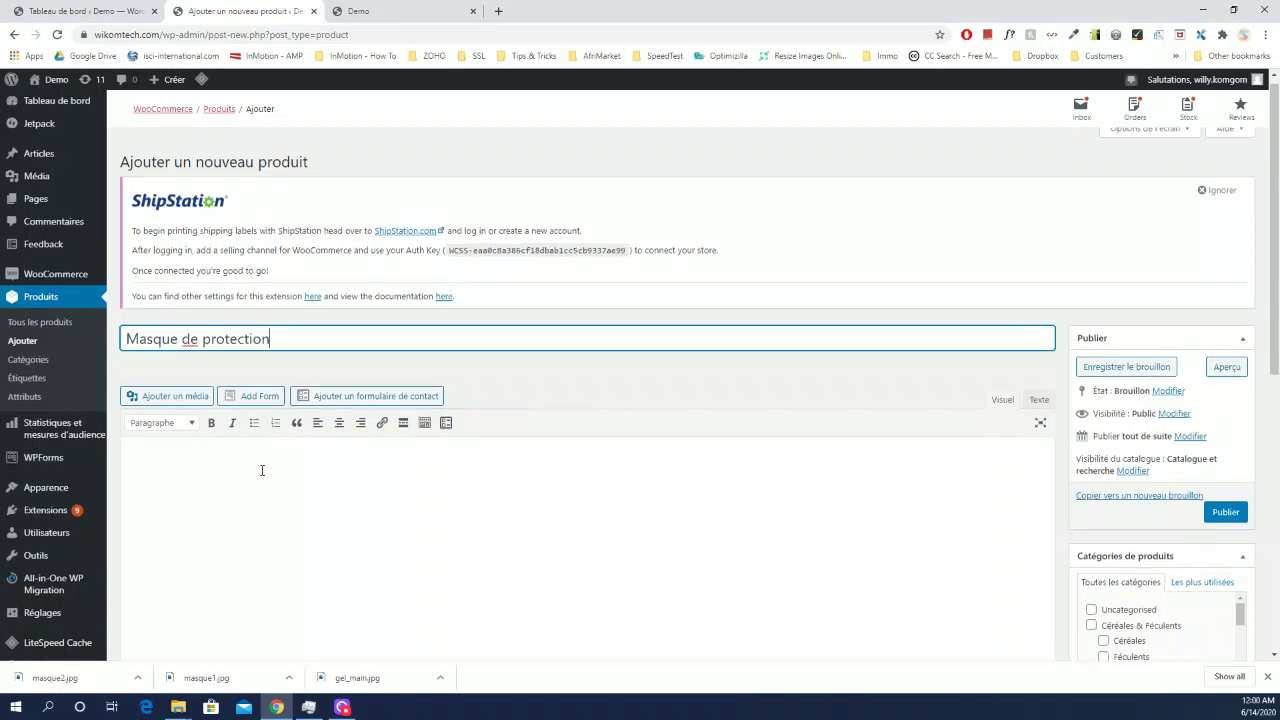
scroll(241, 444, "down", 1)
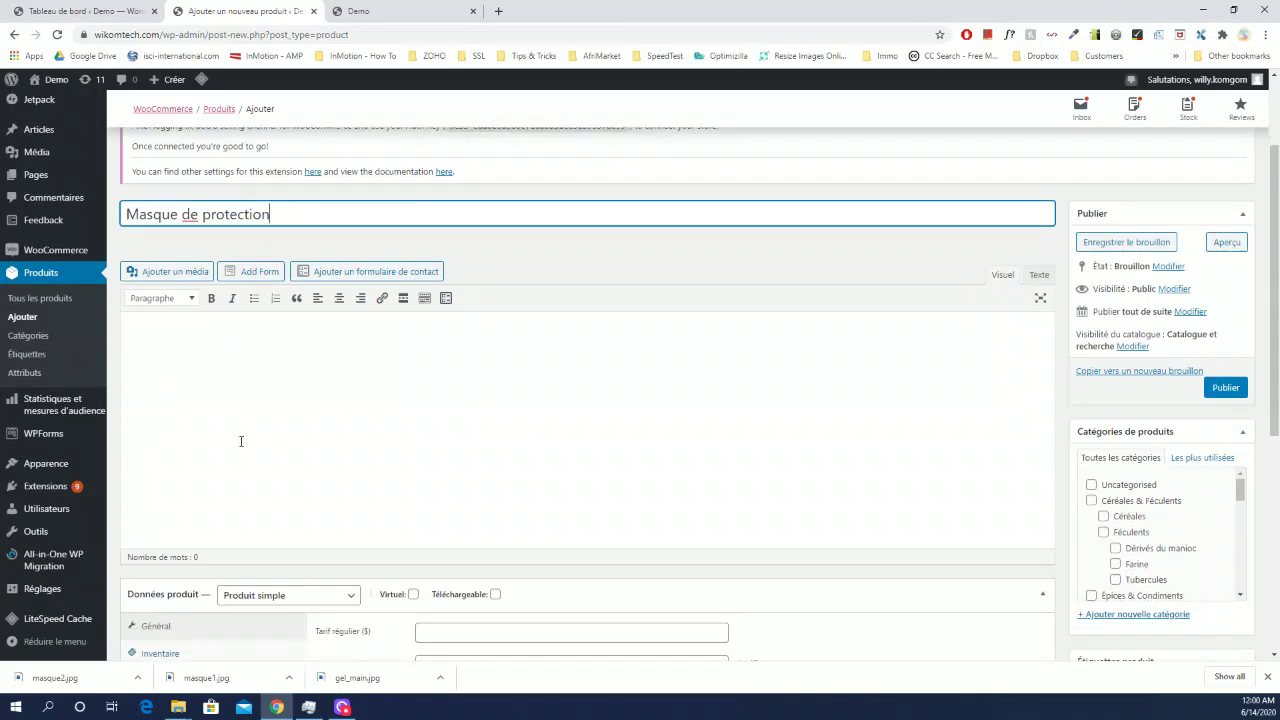
left_click(161, 332)
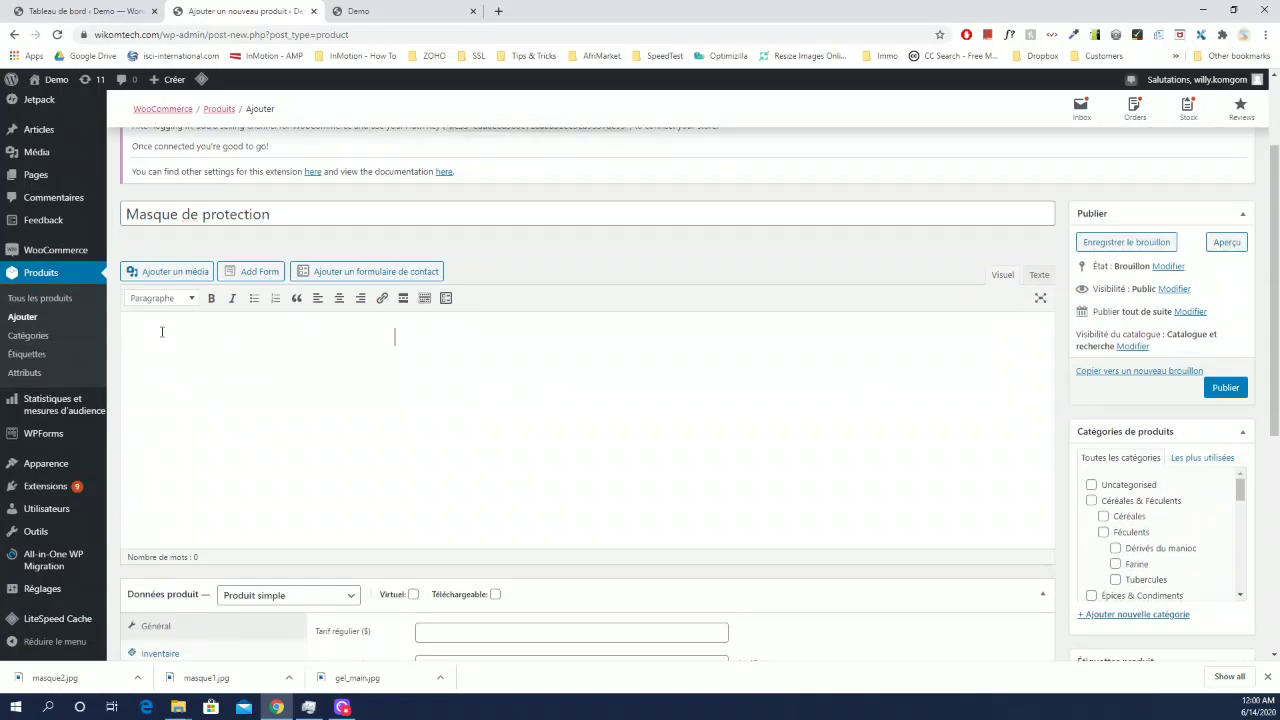
scroll(277, 365, "down", 6)
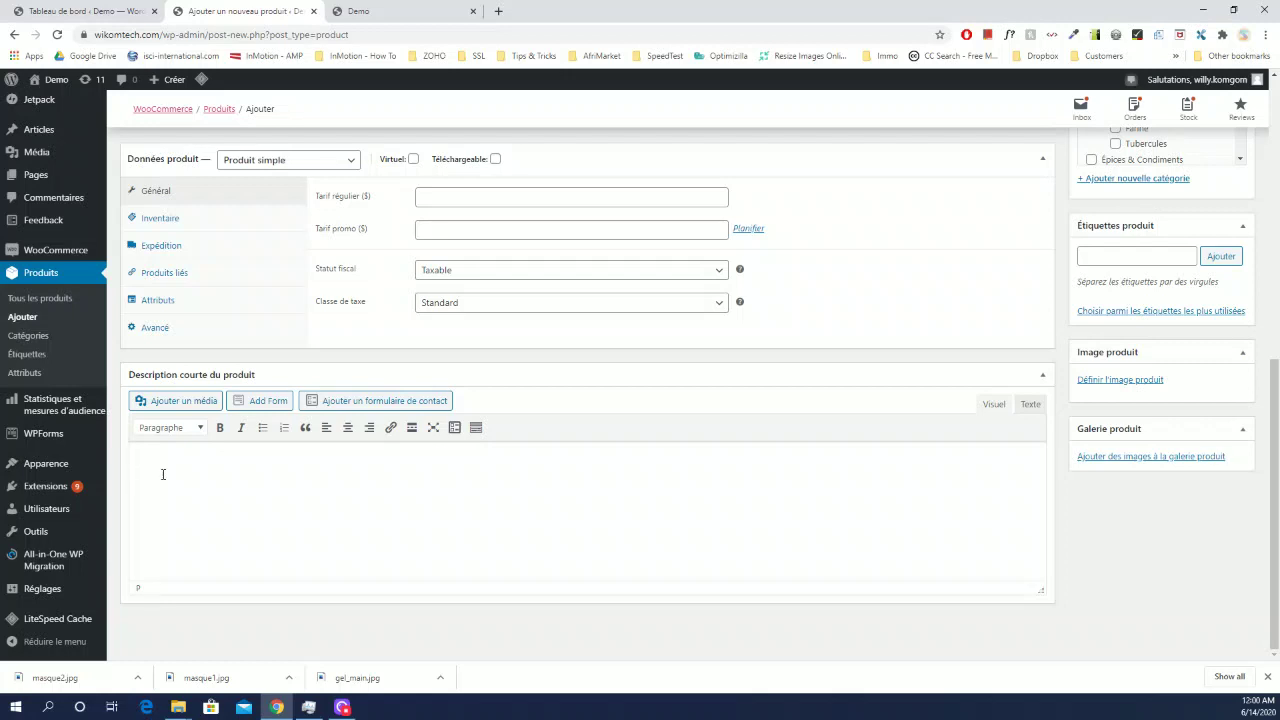
type("Masque homologué par les autorités")
Write the main product description "Masque fabriqué par une entreprise locale, bloque 100% des bactéries,..."
scroll(163, 474, "up", 10)
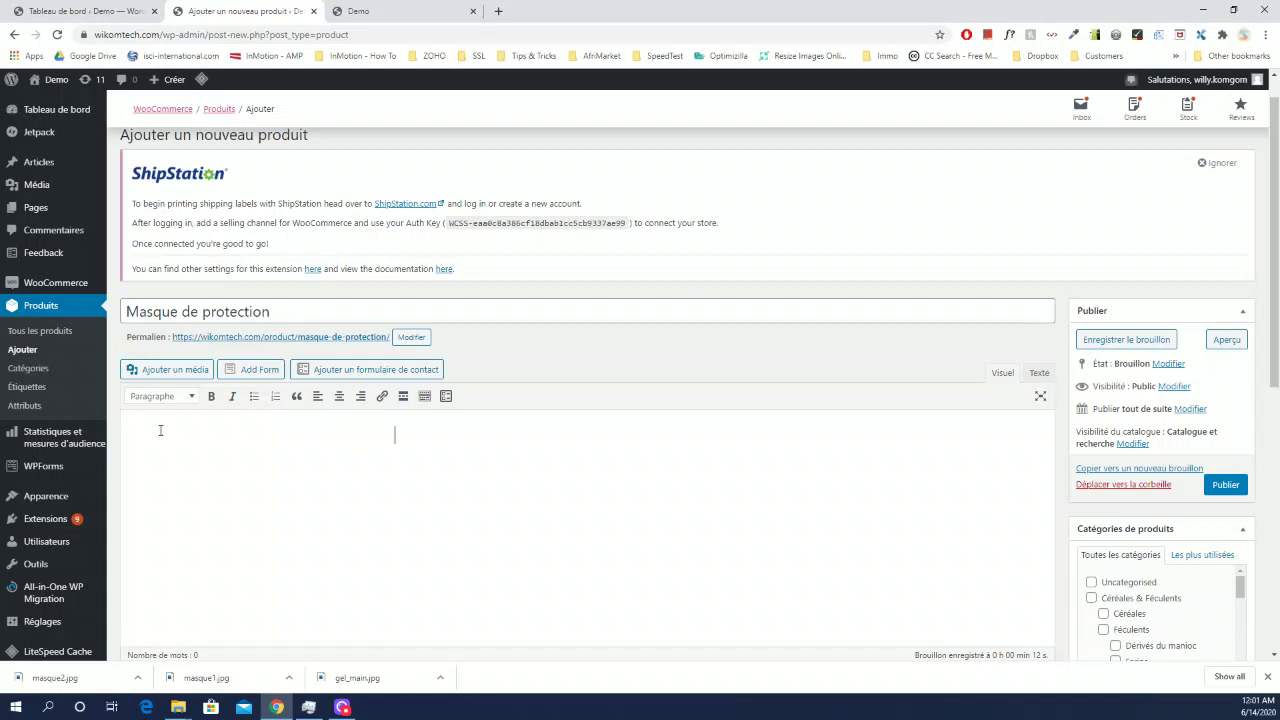
type("Masque fabriqué par une en")
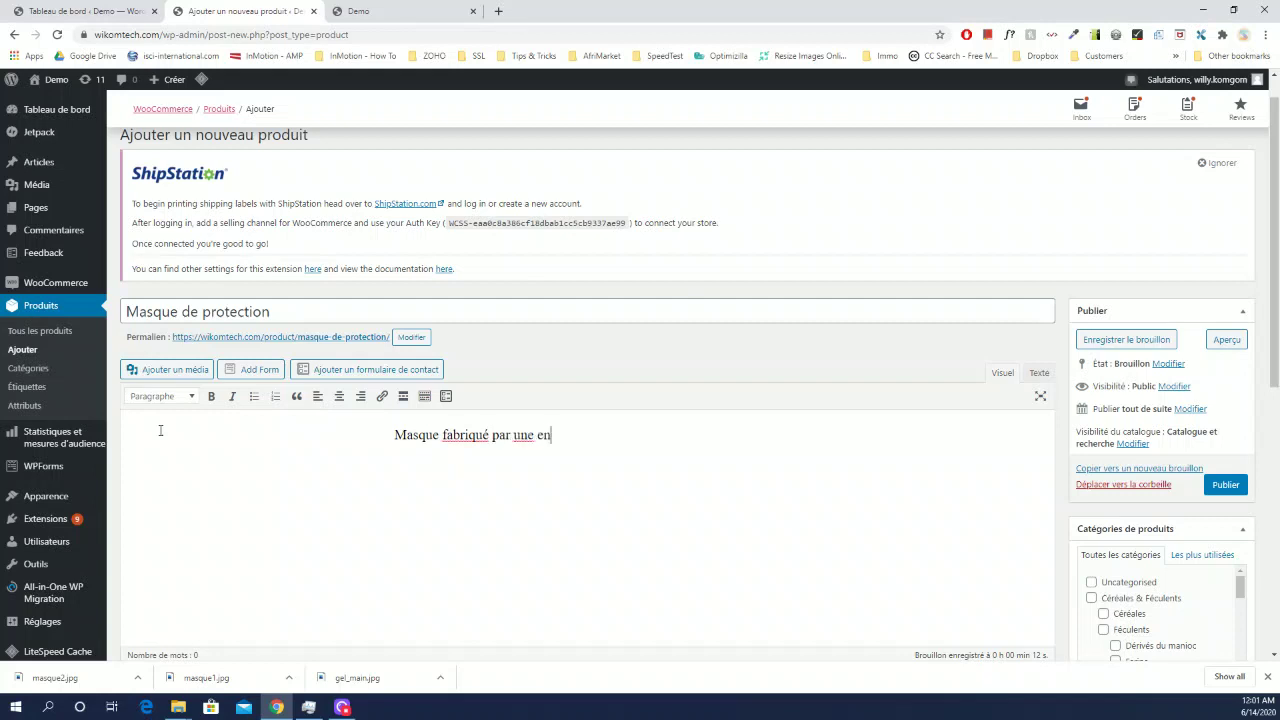
type("treprise locale")
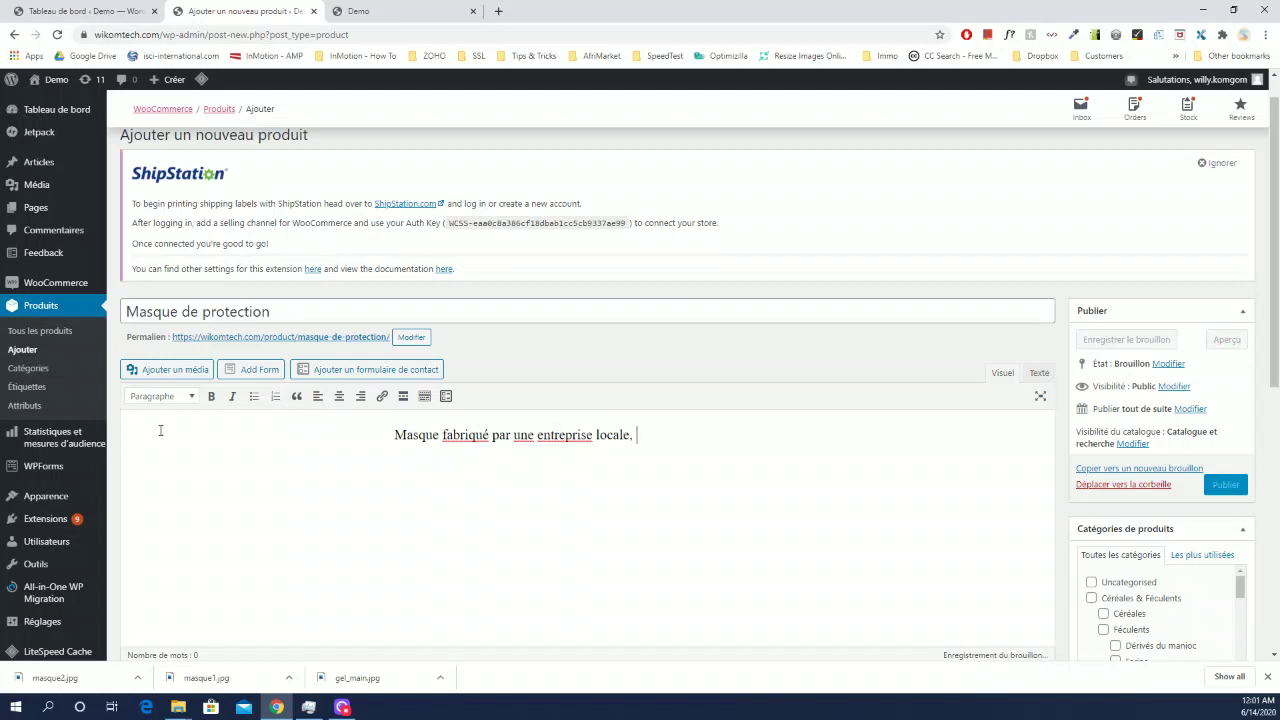
type(", bl")
type("oque ")
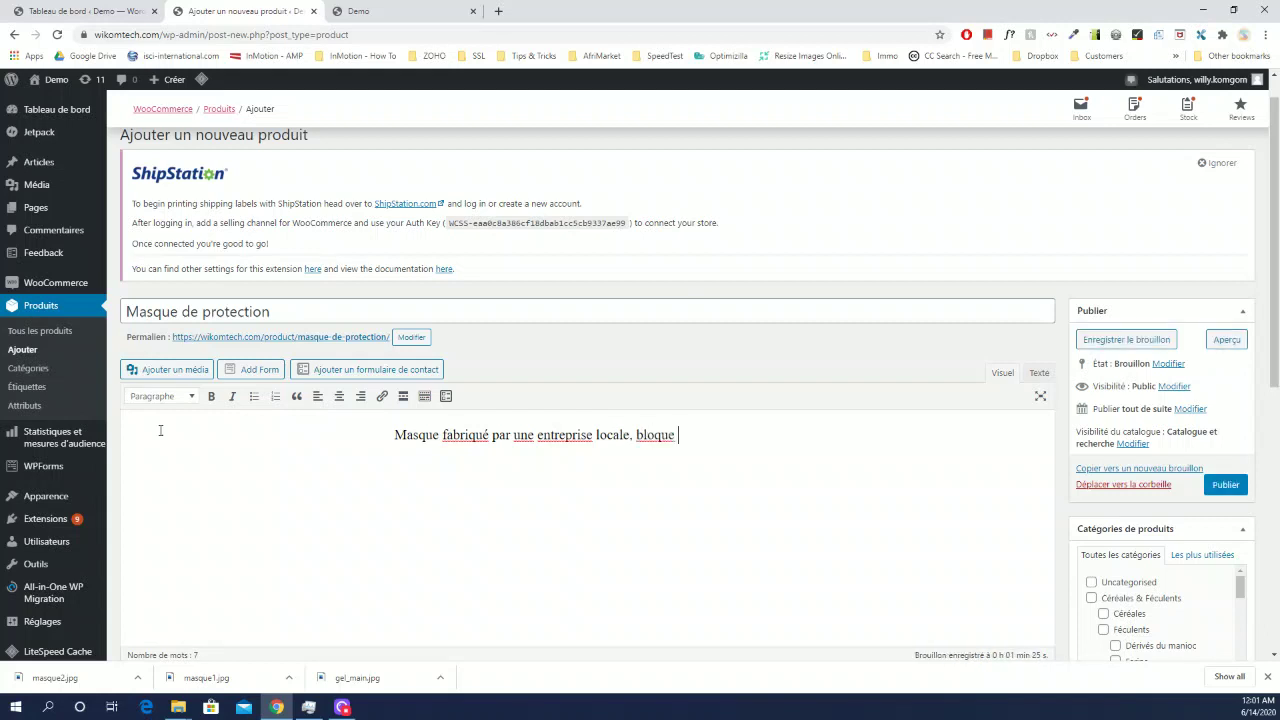
type("100% des bactéries....")
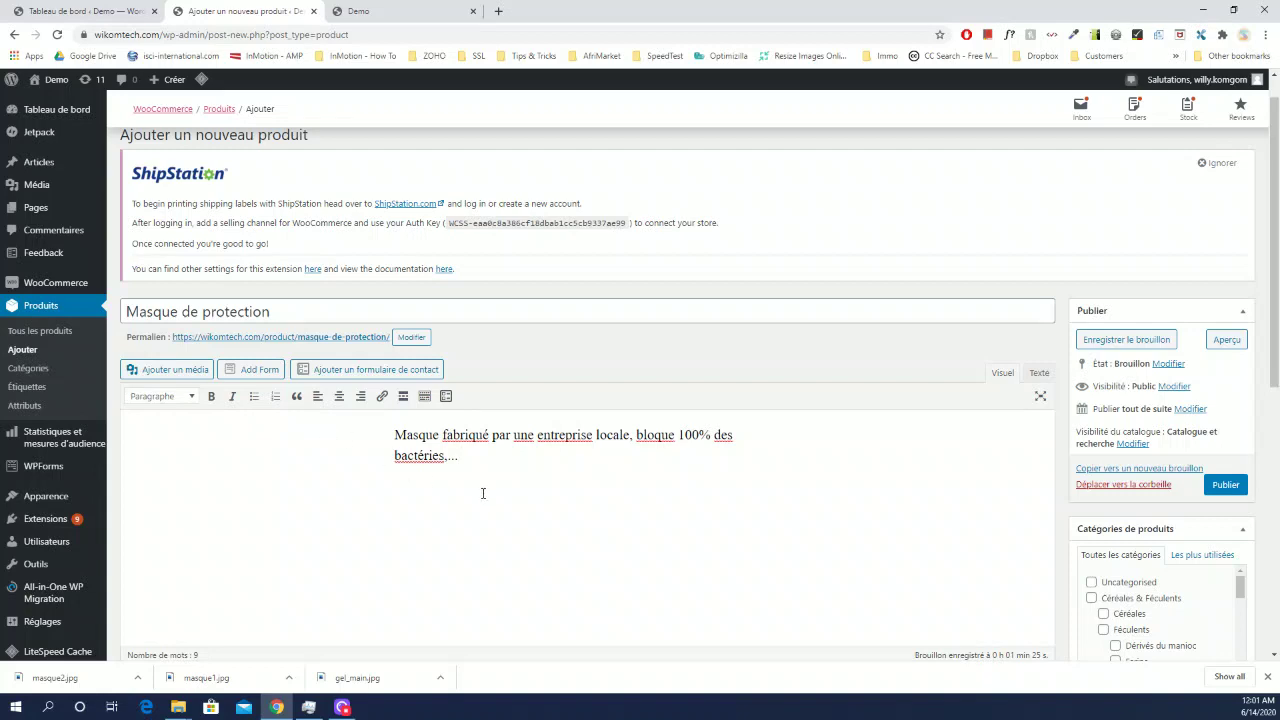
Choose "Produit simple" as the product type and set the regular price to 10
scroll(483, 493, "down", 2)
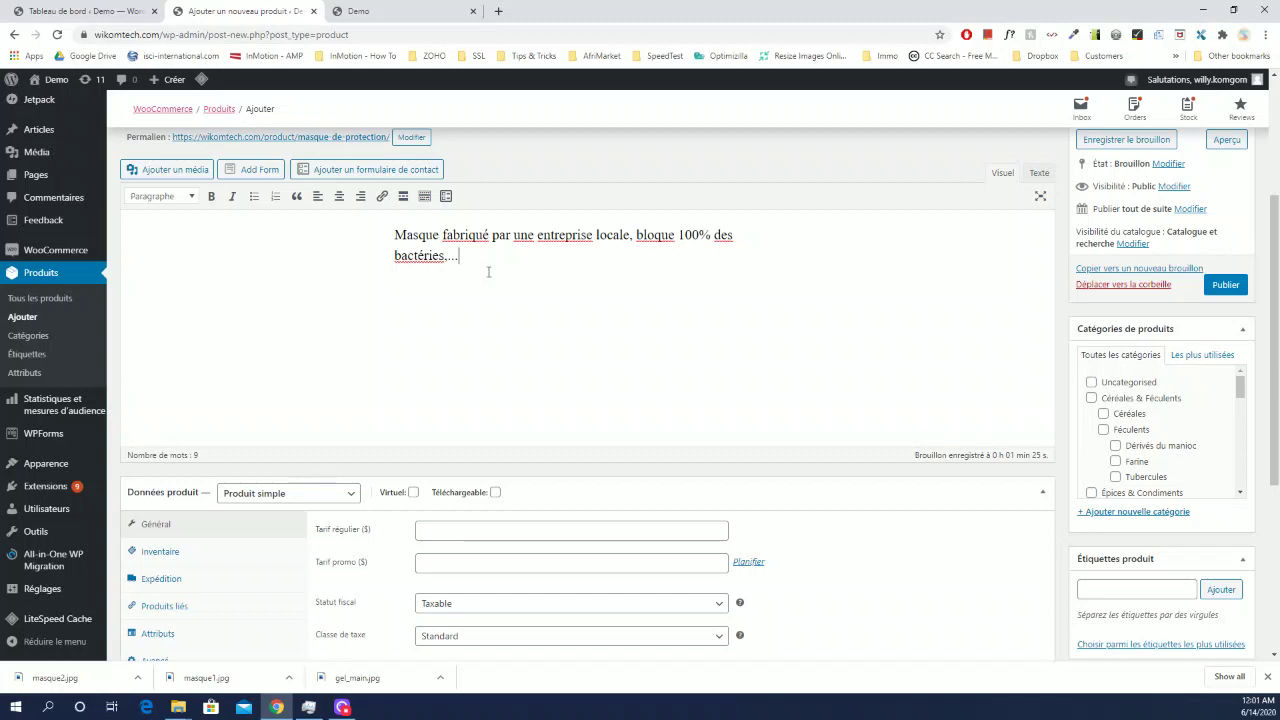
scroll(490, 268, "down", 1)
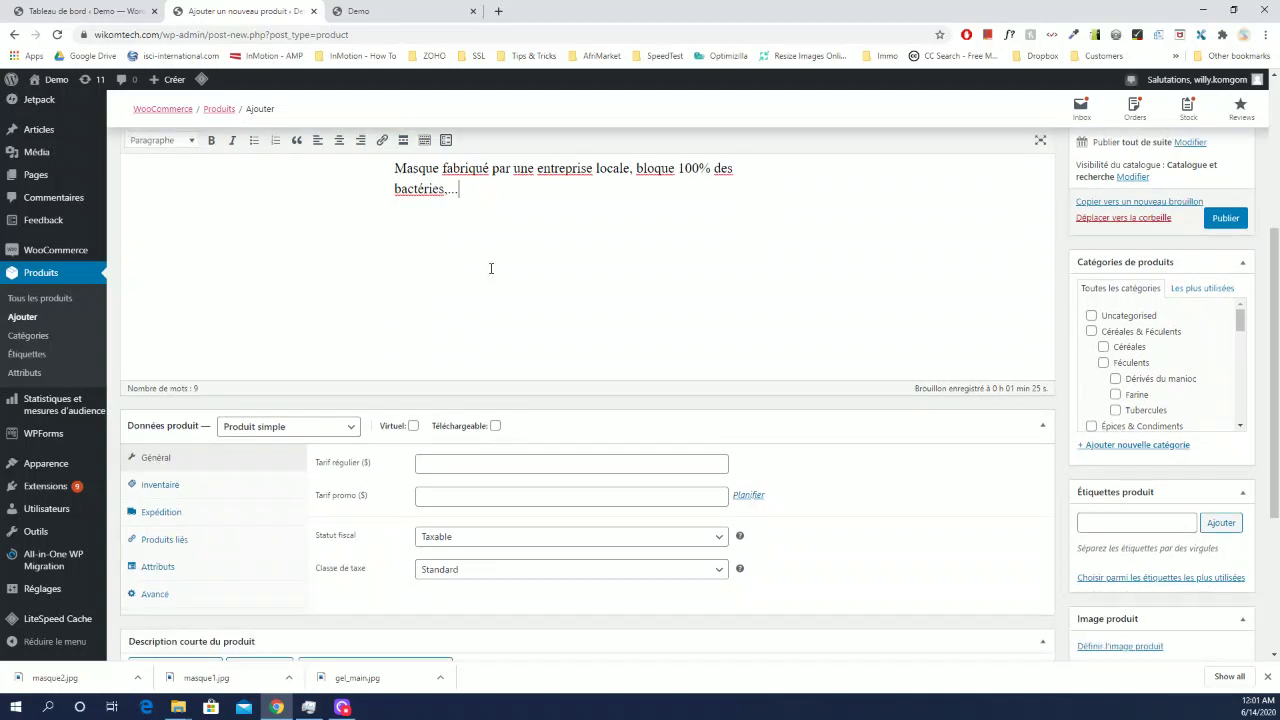
scroll(490, 268, "down", 1)
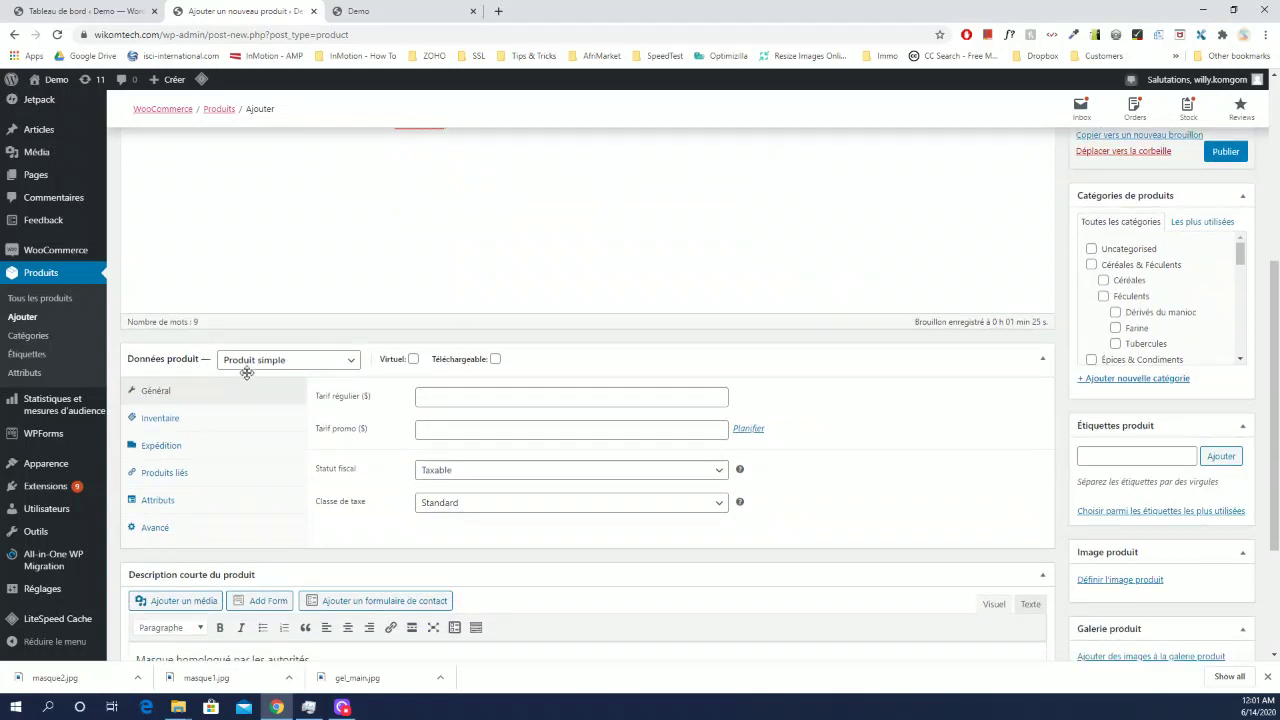
left_click(352, 362)
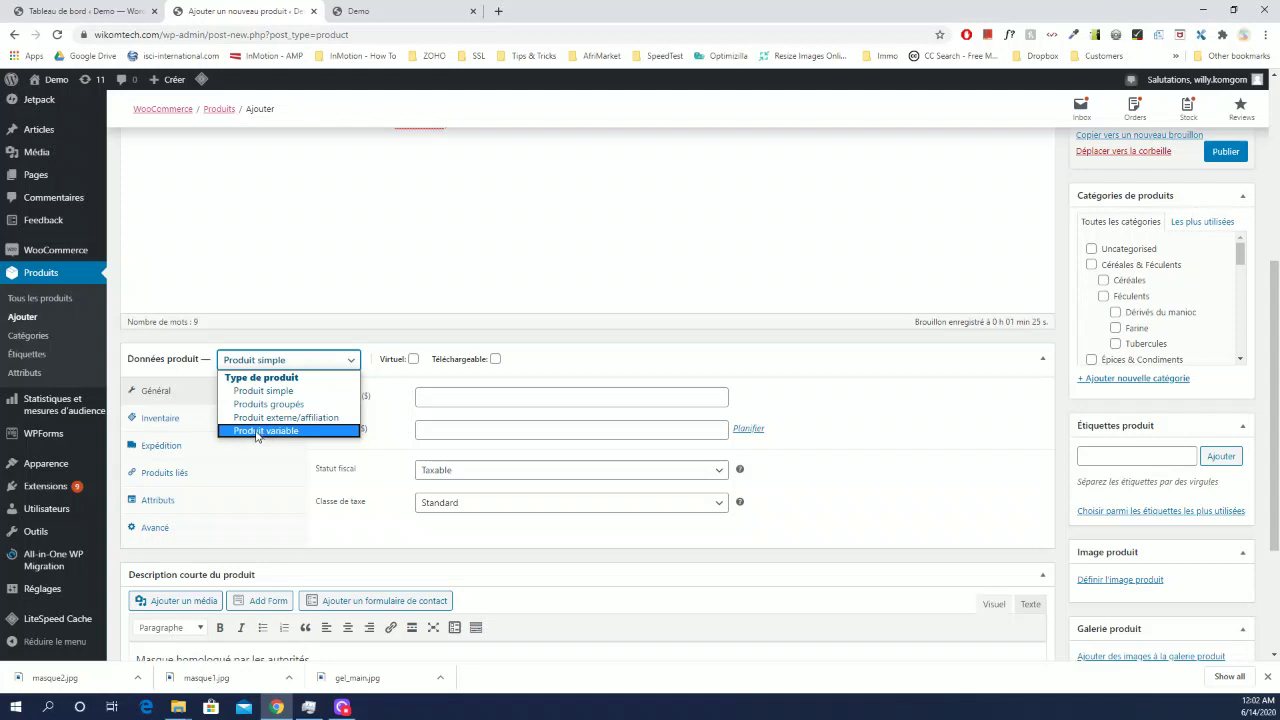
left_click(263, 395)
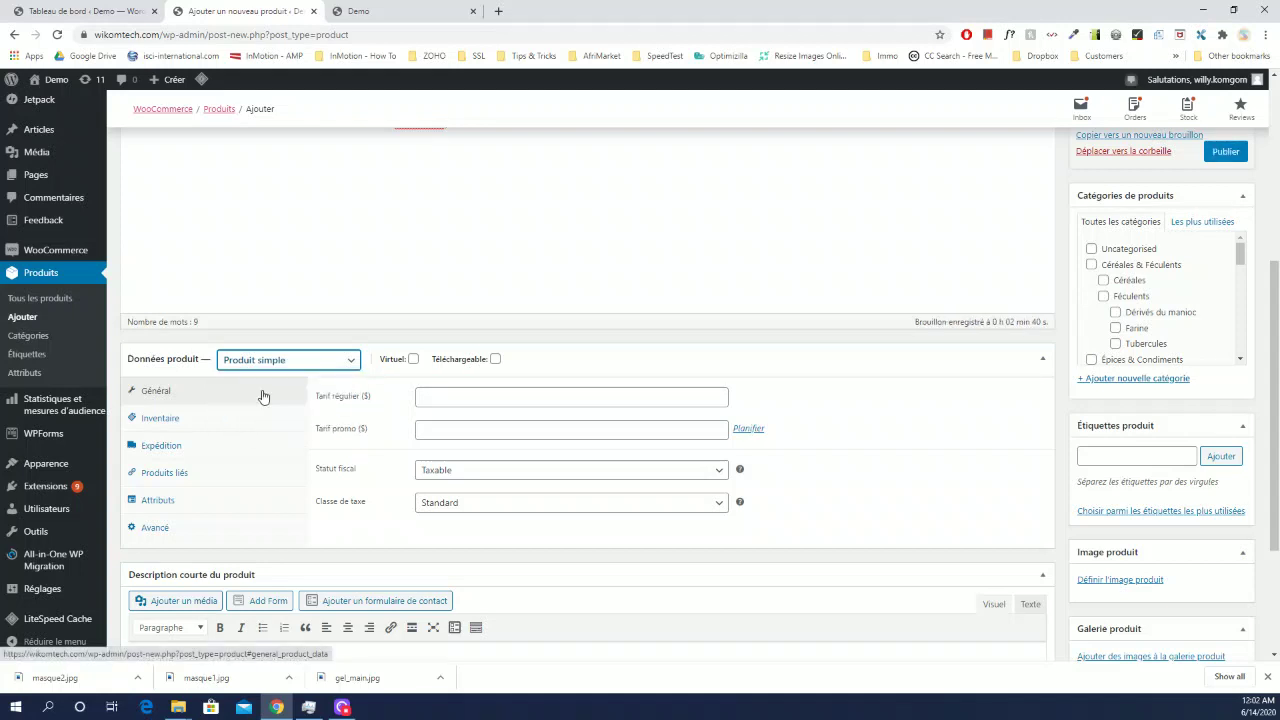
left_click(464, 397)
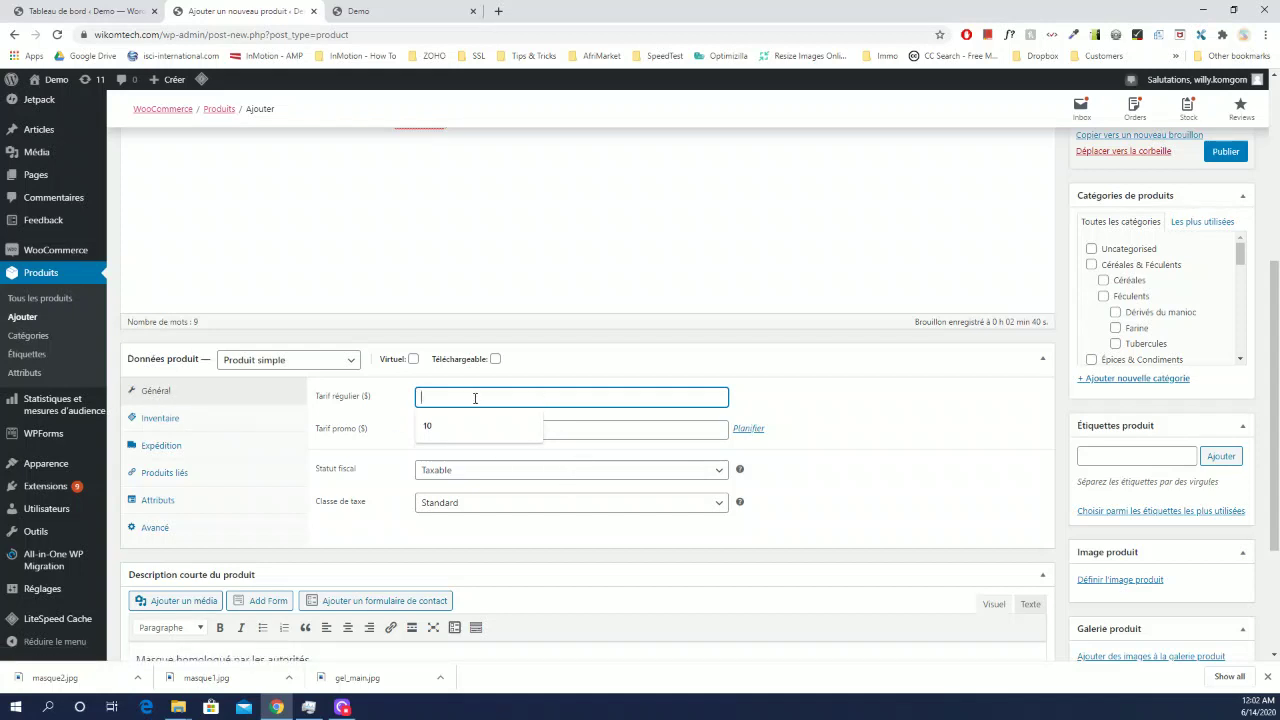
type("10")
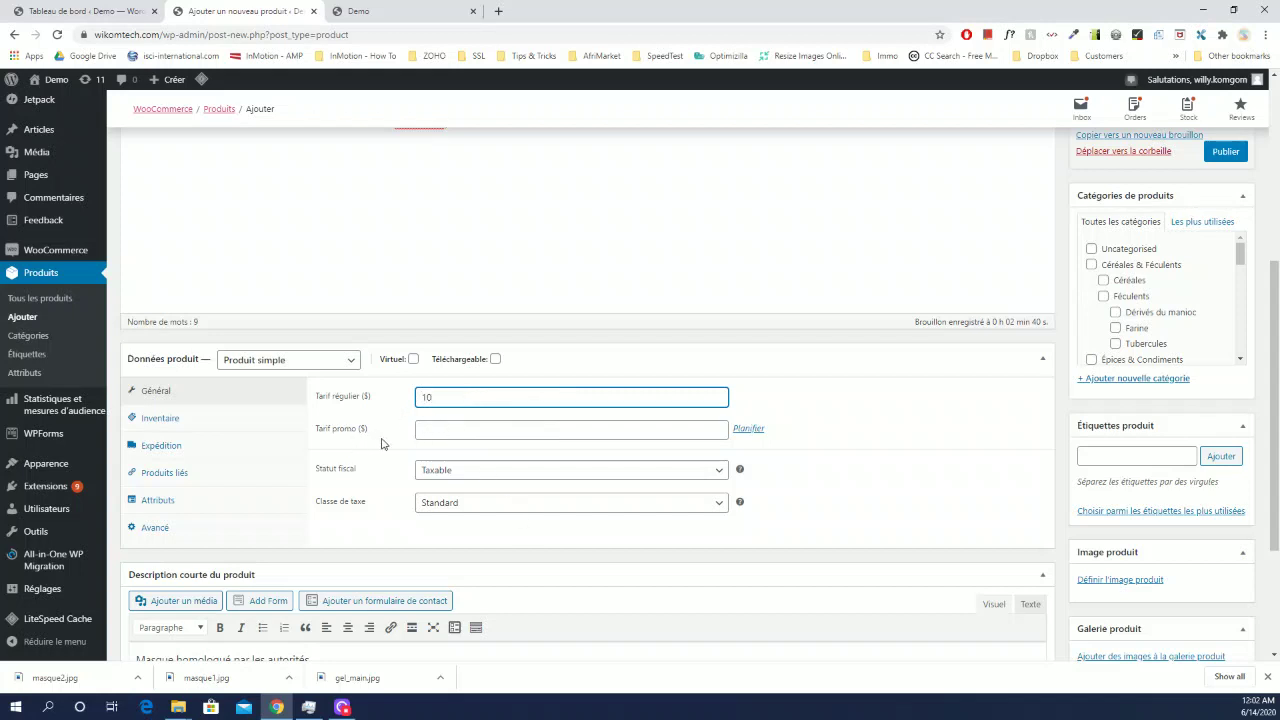
Try out a promotional price of 8 and the promotion date scheduling, and discard both
left_click(442, 431)
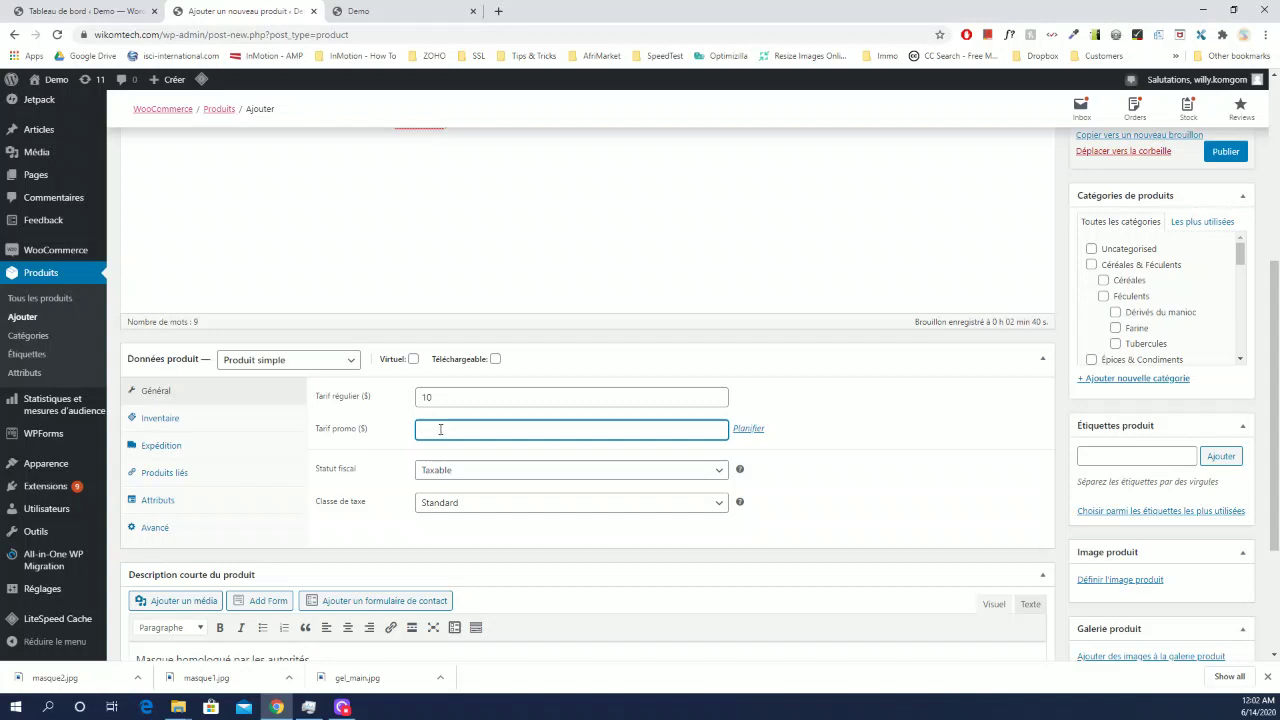
type("8")
key("BackSpace")
left_click(748, 429)
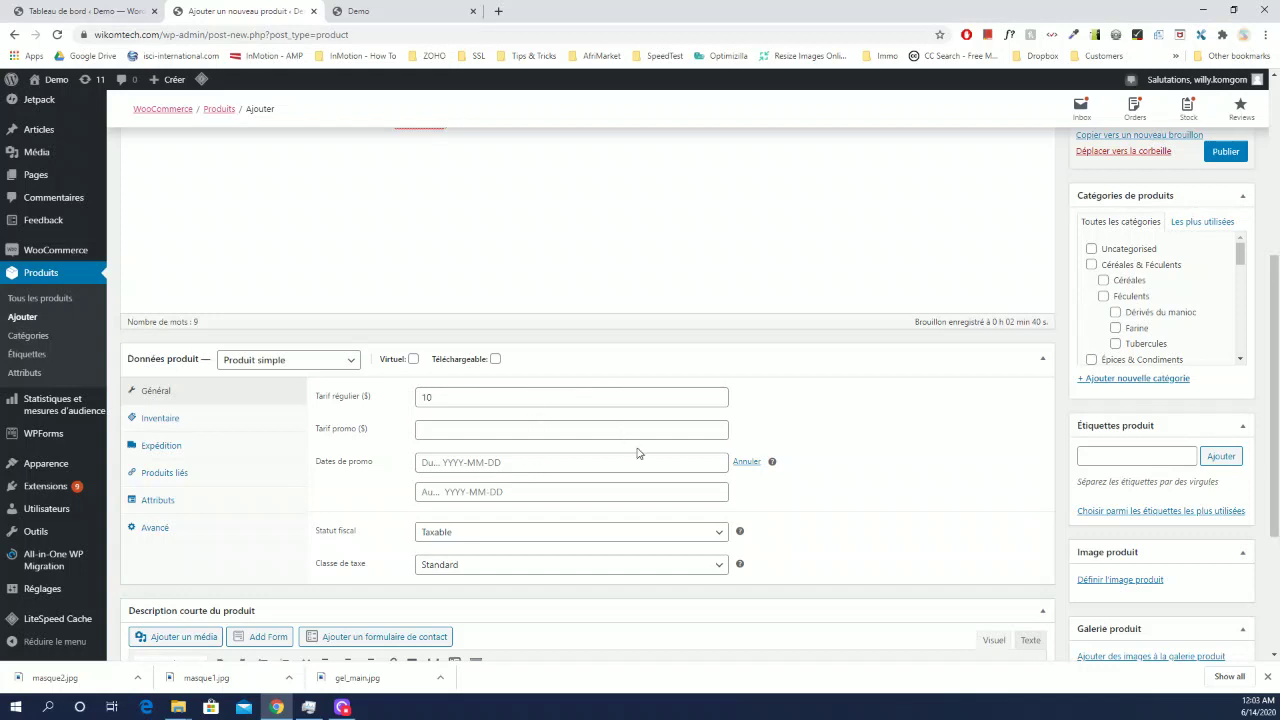
left_click(746, 462)
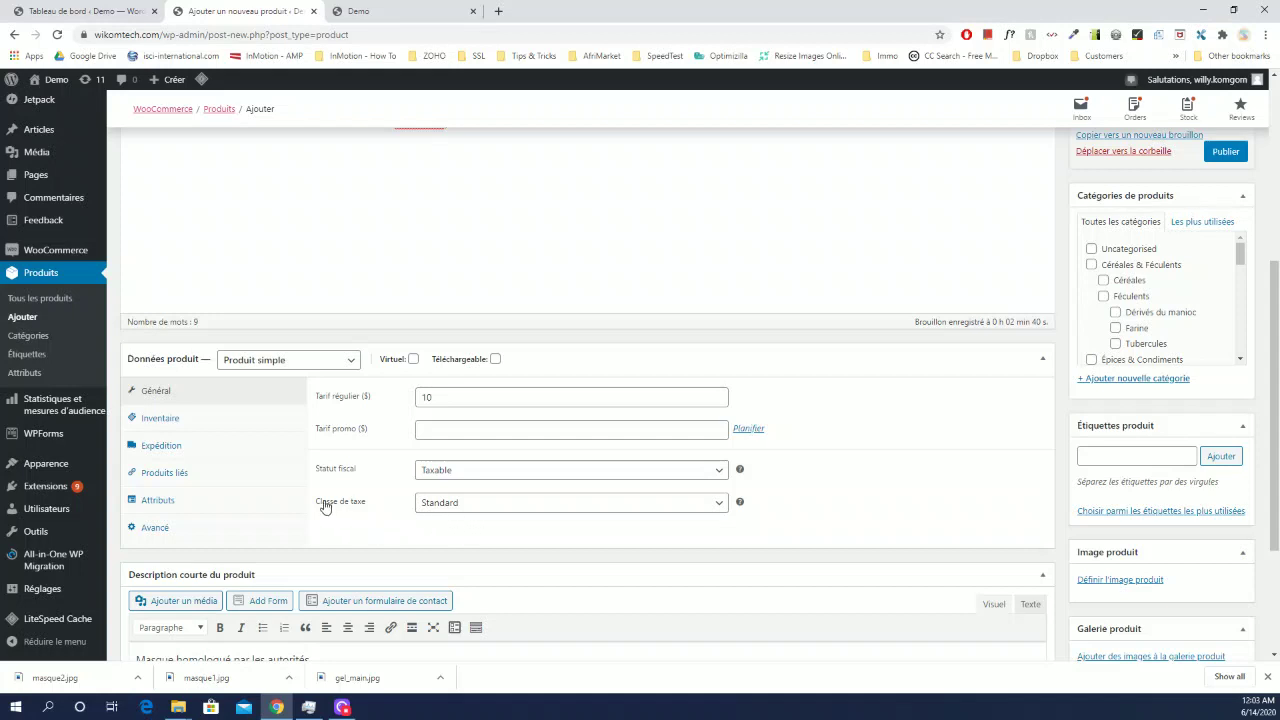
In the inventory data, set the UGS to UGS-1 and enable stock management with a quantity of 100
left_click(163, 425)
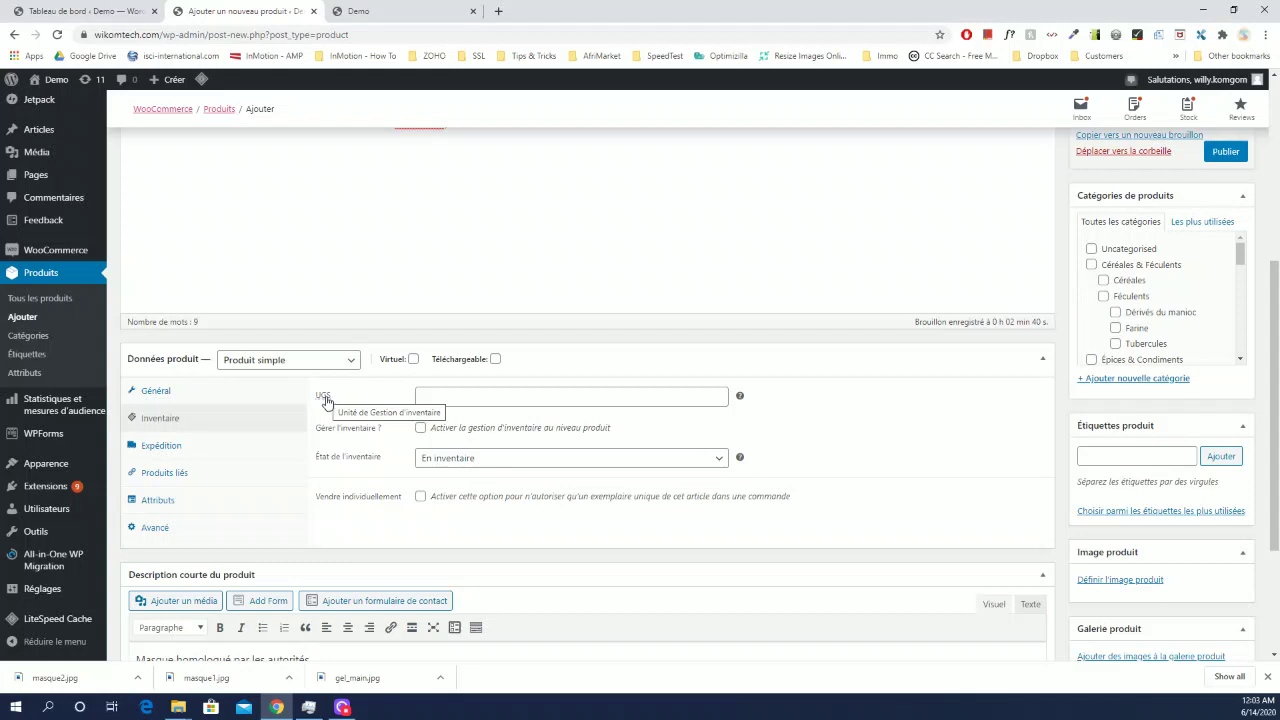
left_click(556, 397)
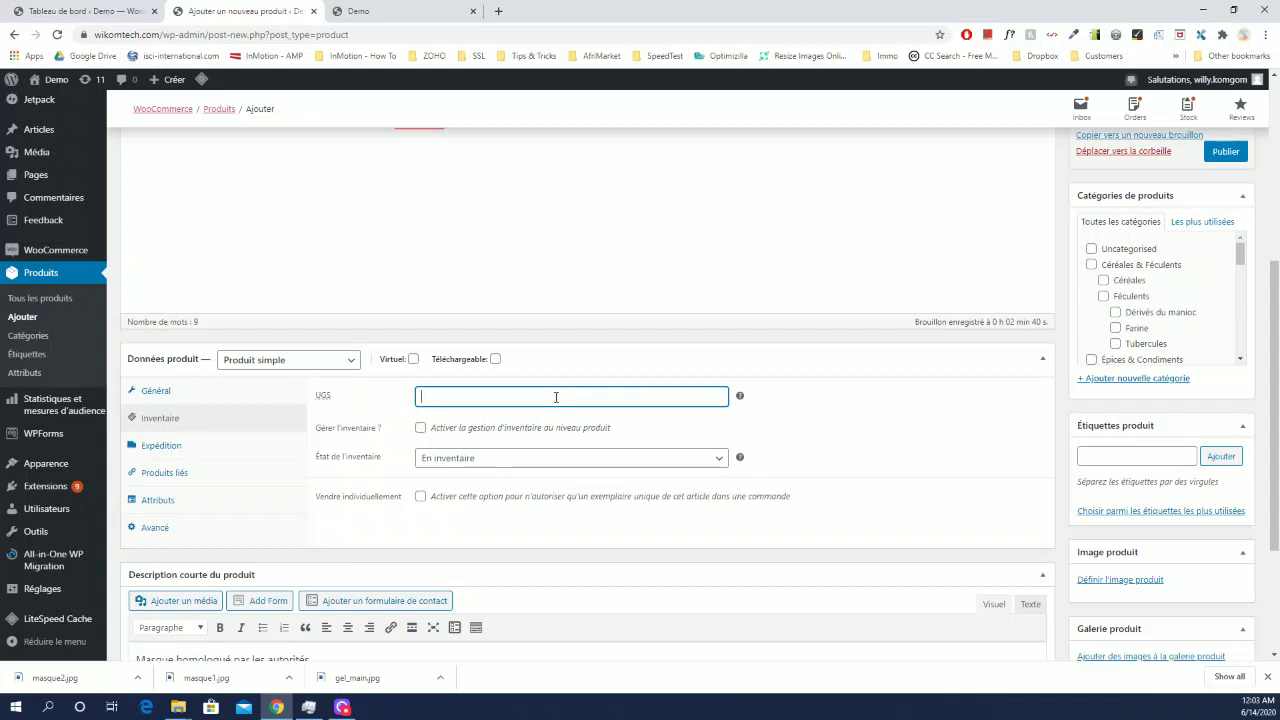
type("UGS-1")
left_click(420, 428)
left_click(437, 456)
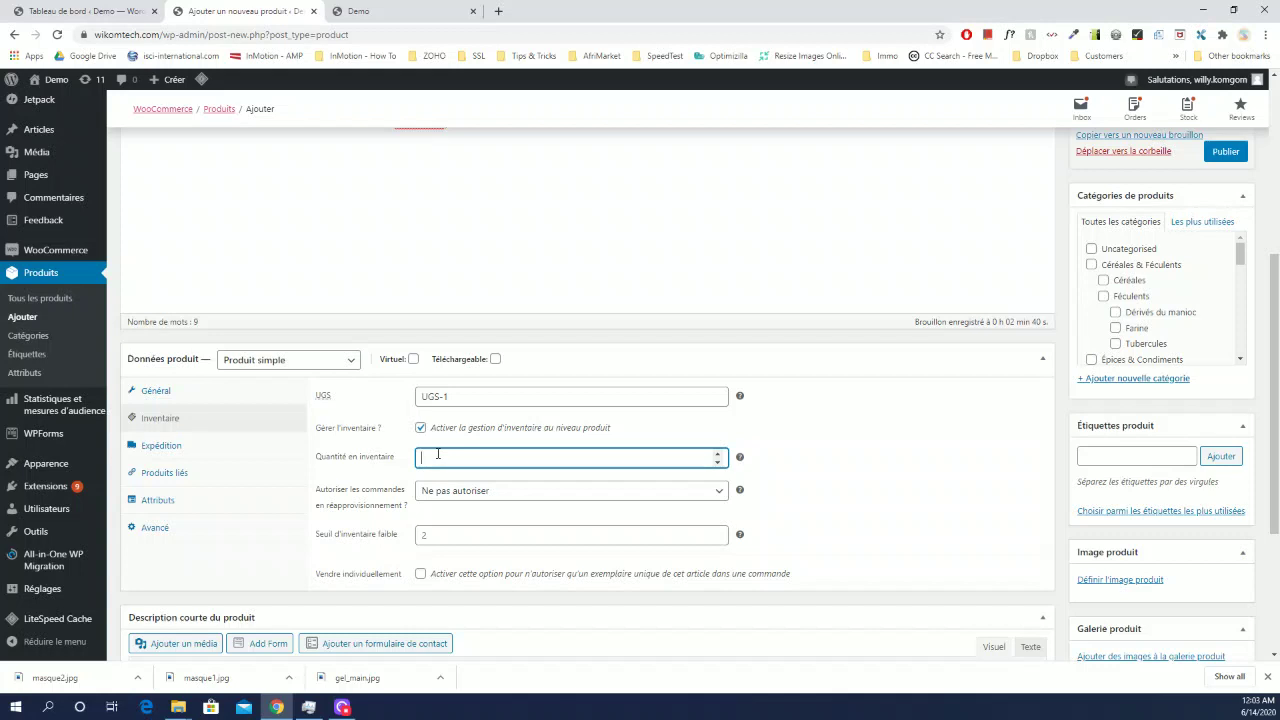
type("100")
left_click(824, 479)
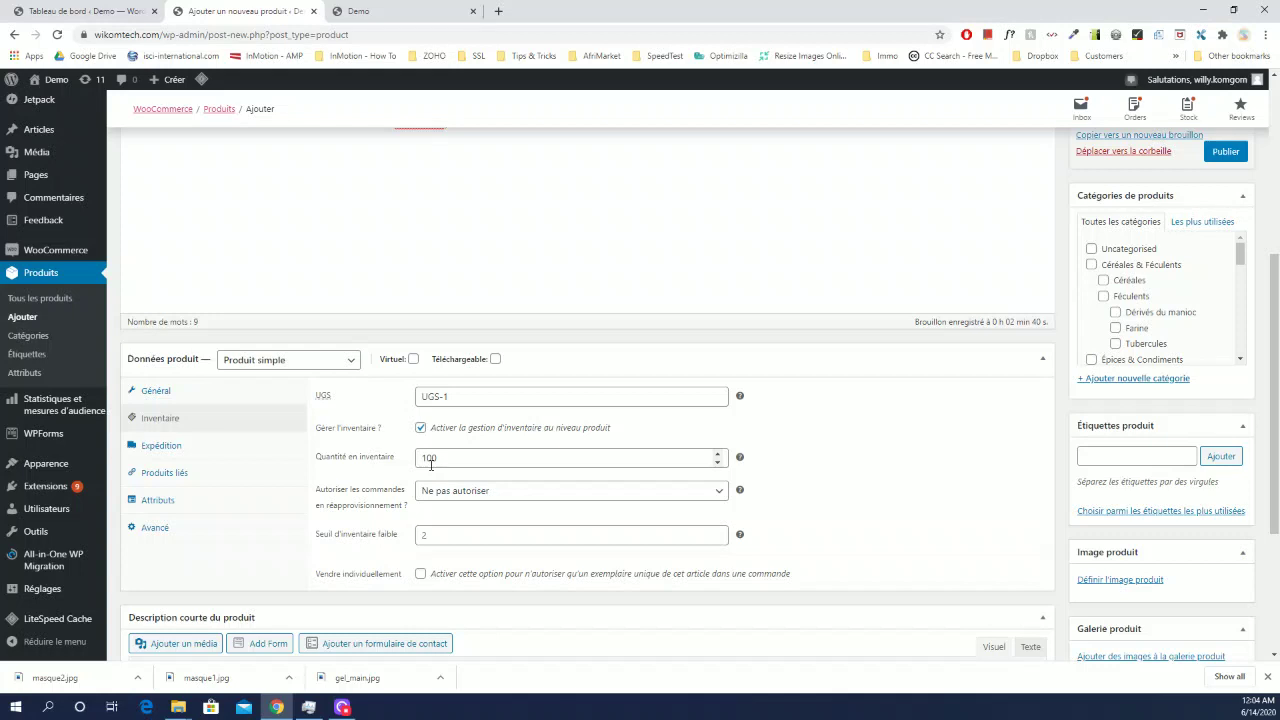
Set backorders to "Ne pas autoriser" and open the low-stock threshold for editing
left_click(486, 491)
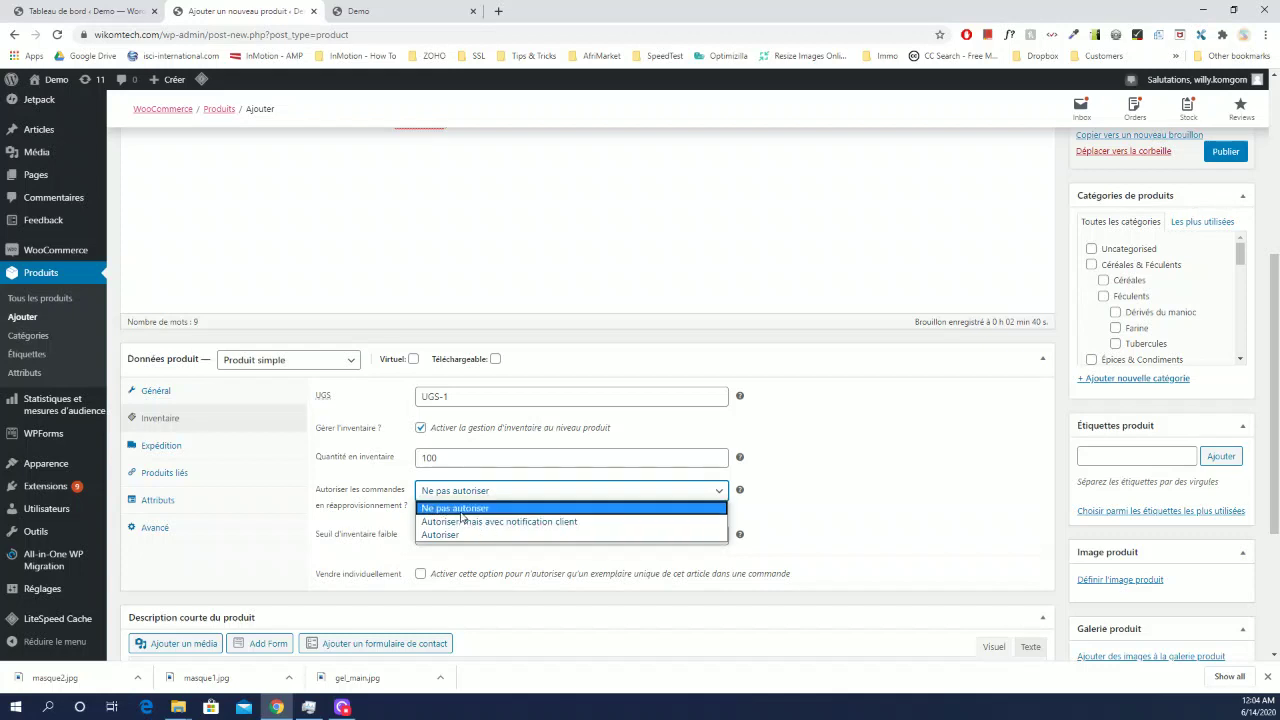
left_click(467, 510)
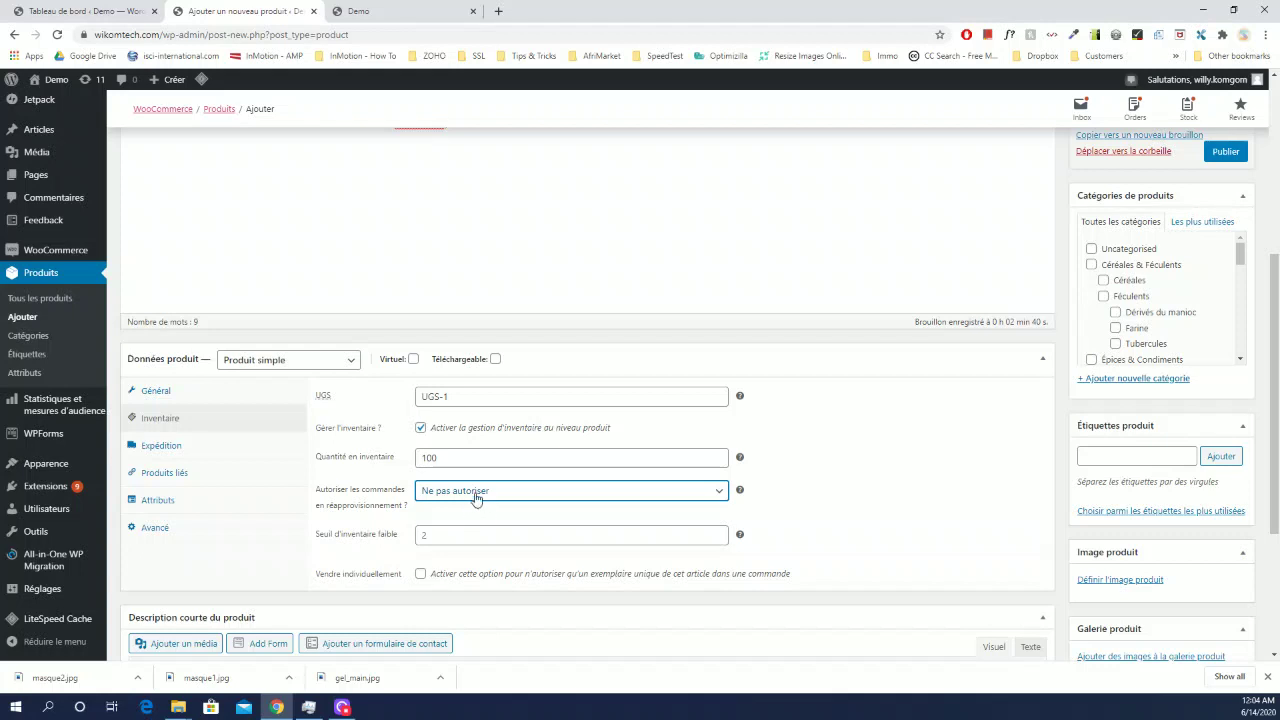
left_click(436, 537)
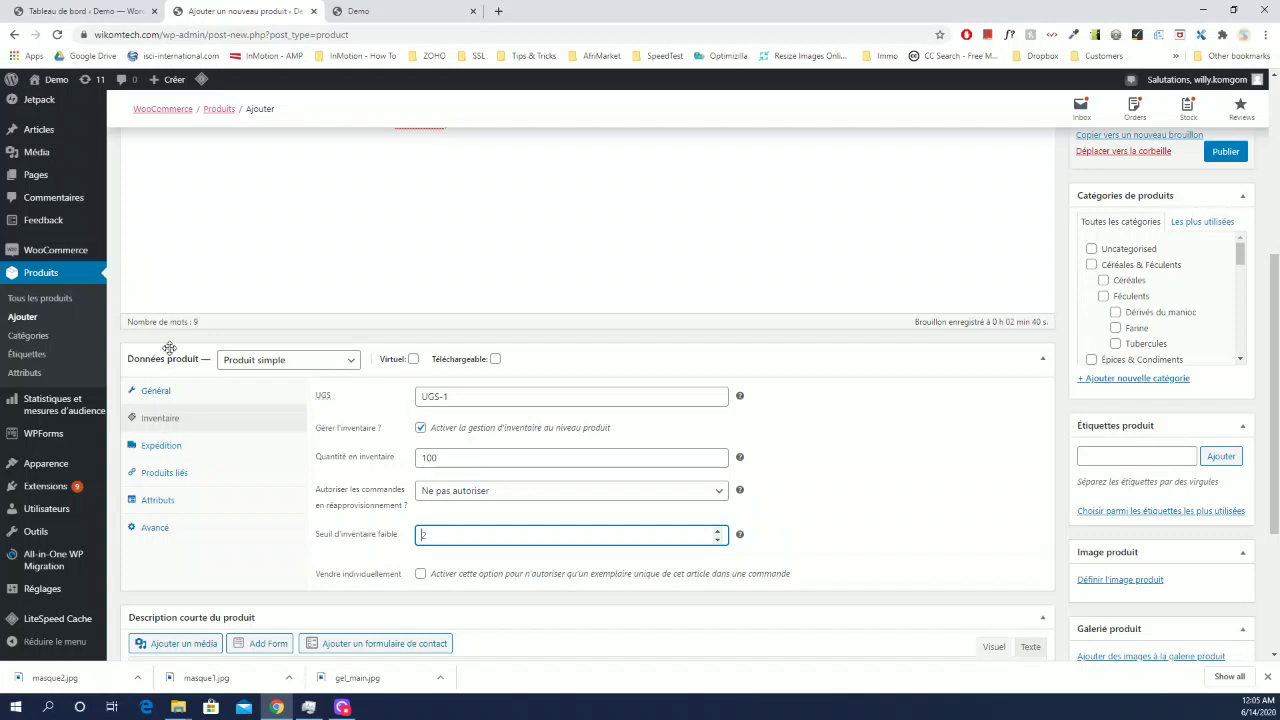
In the shipping data, set the weight to 2 kg and the dimensions to length 5, width 2 and height 10 cm
left_click(160, 446)
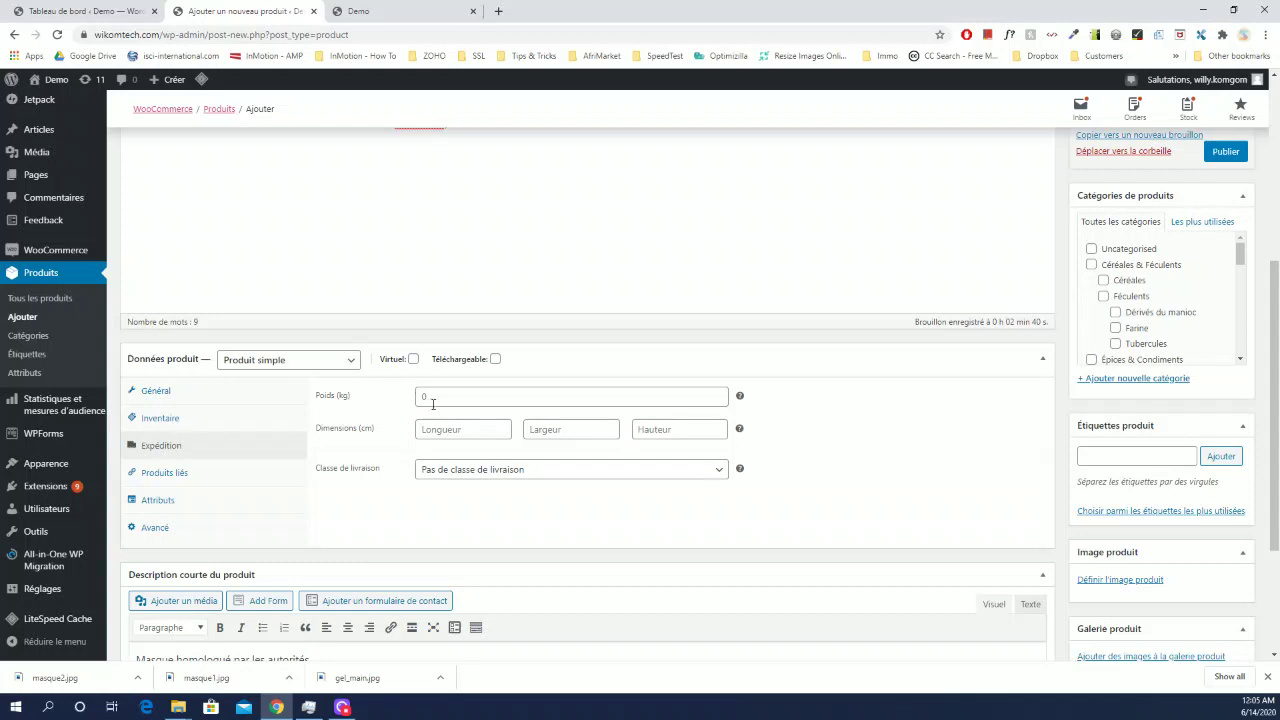
left_click(440, 398)
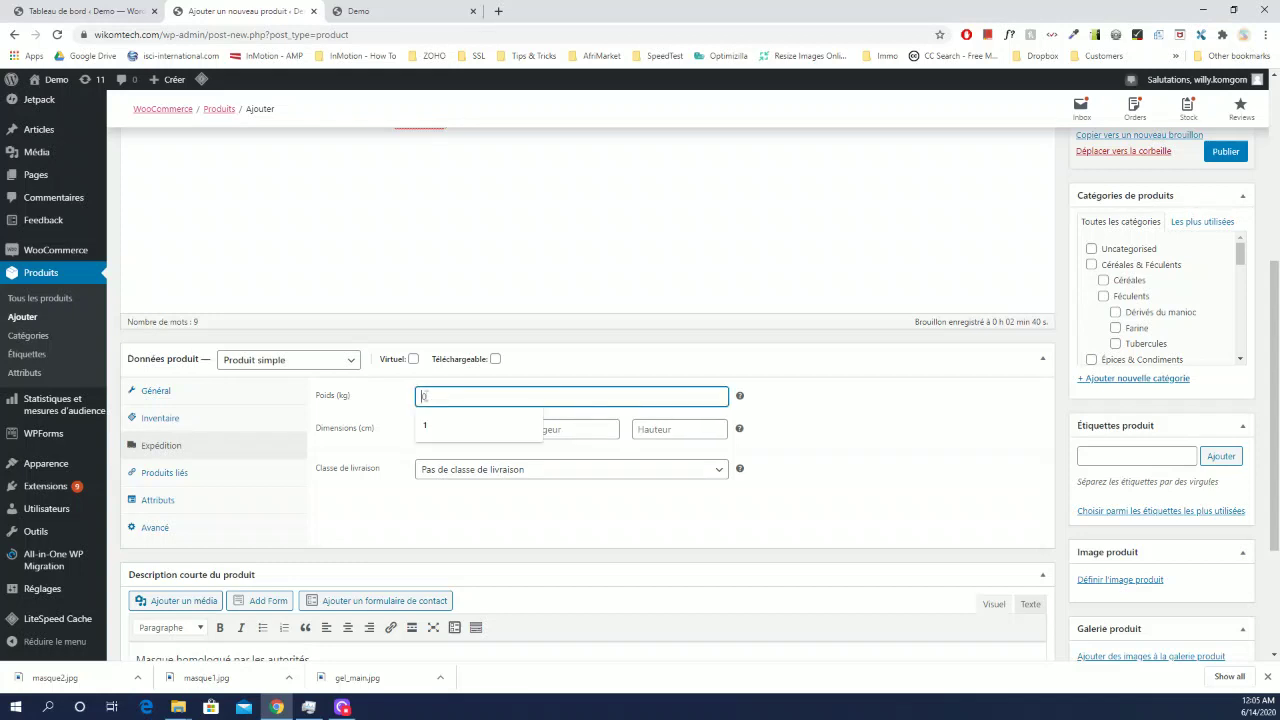
type("2")
left_click(472, 428)
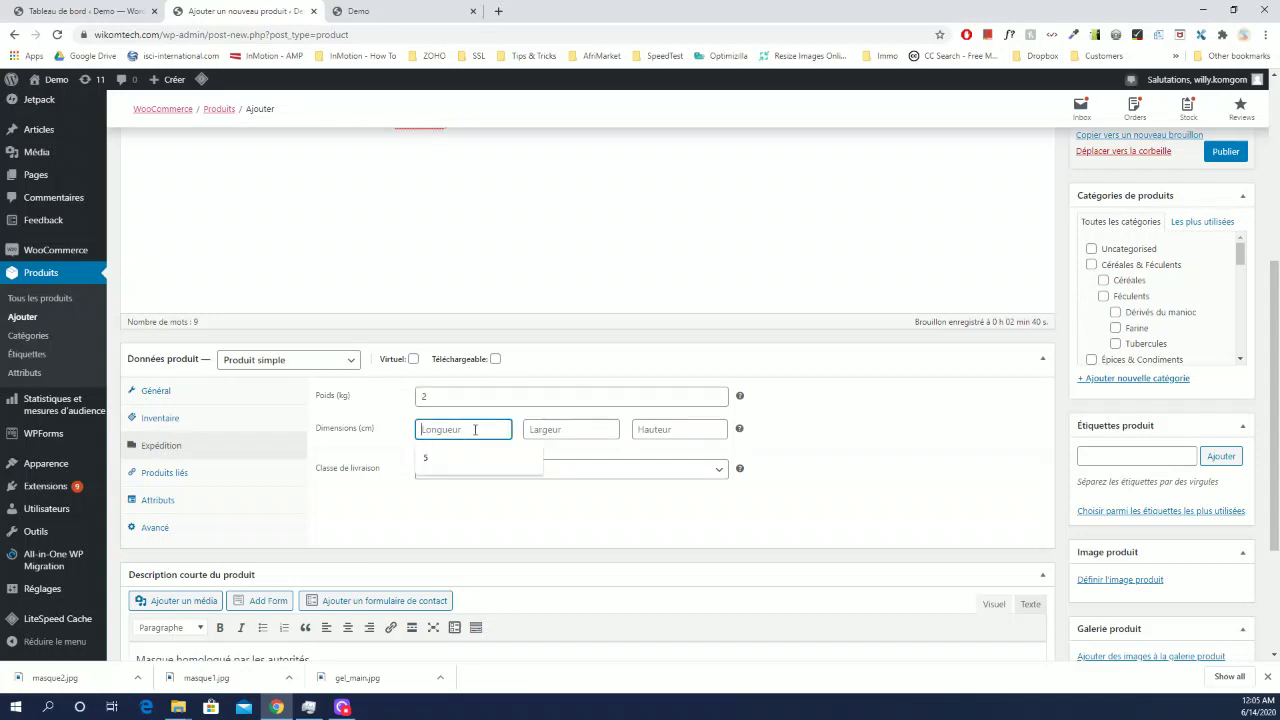
left_click(662, 429)
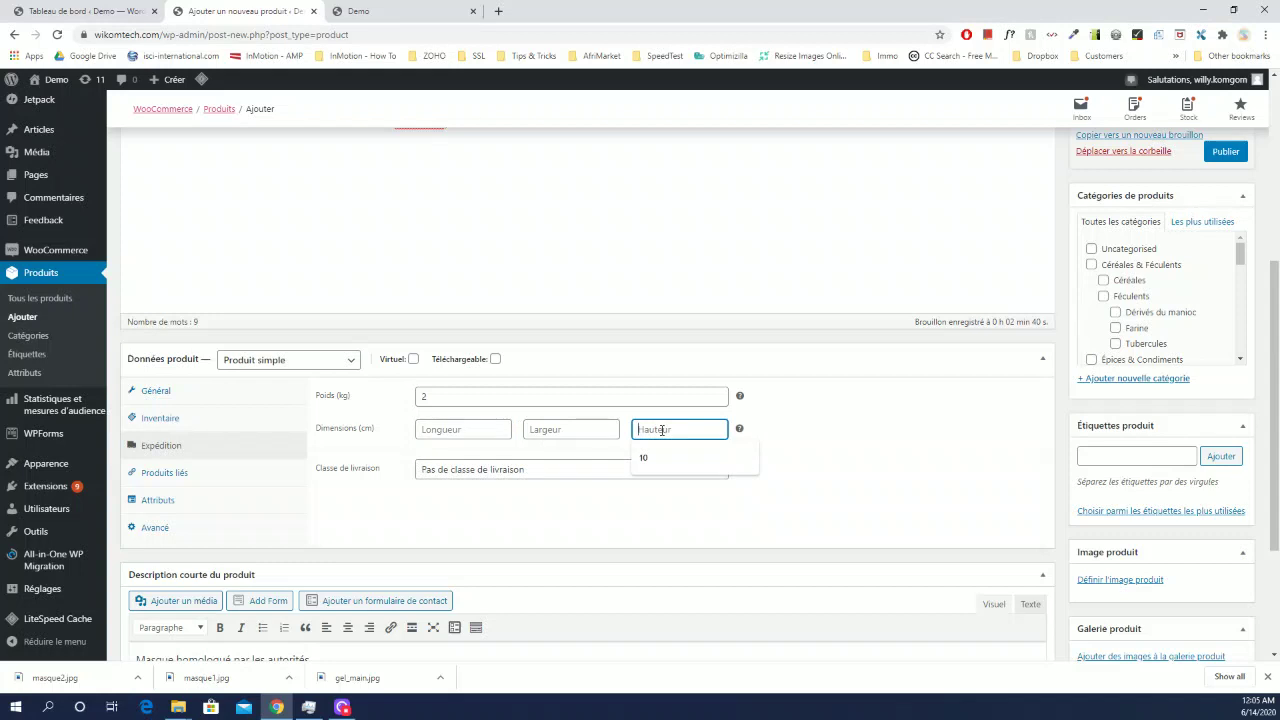
type("10")
left_click(545, 429)
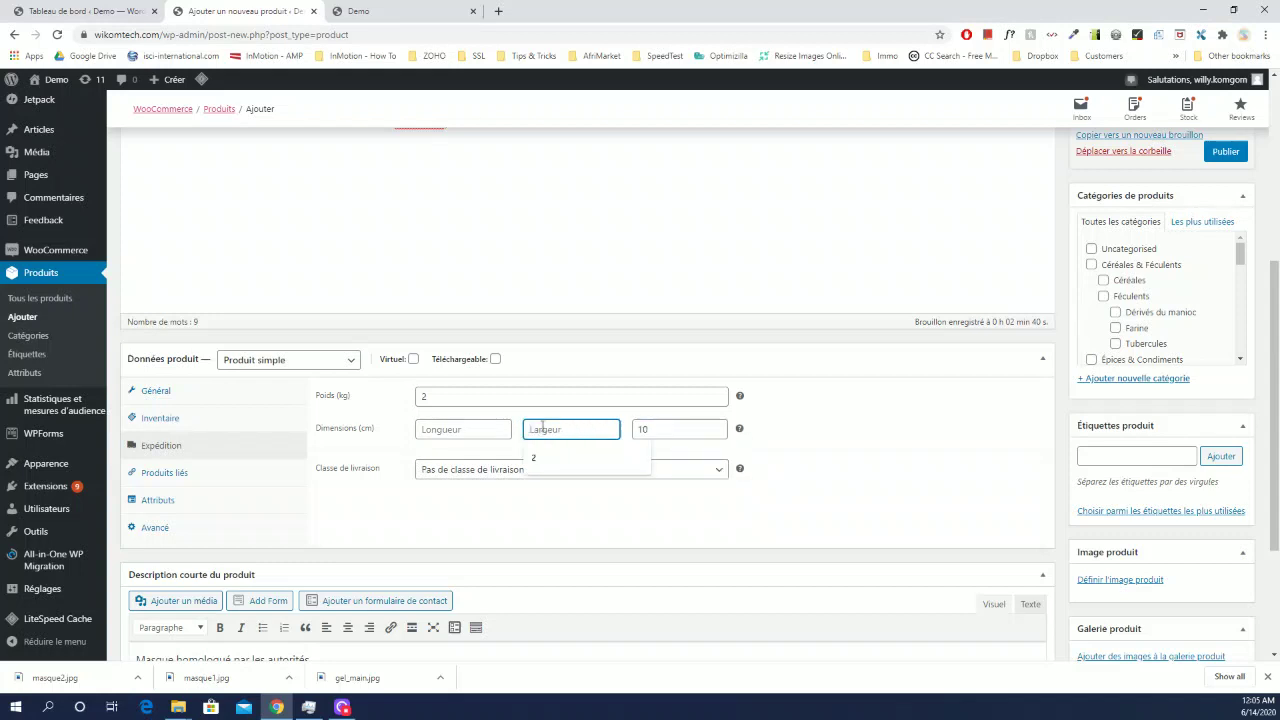
type("2")
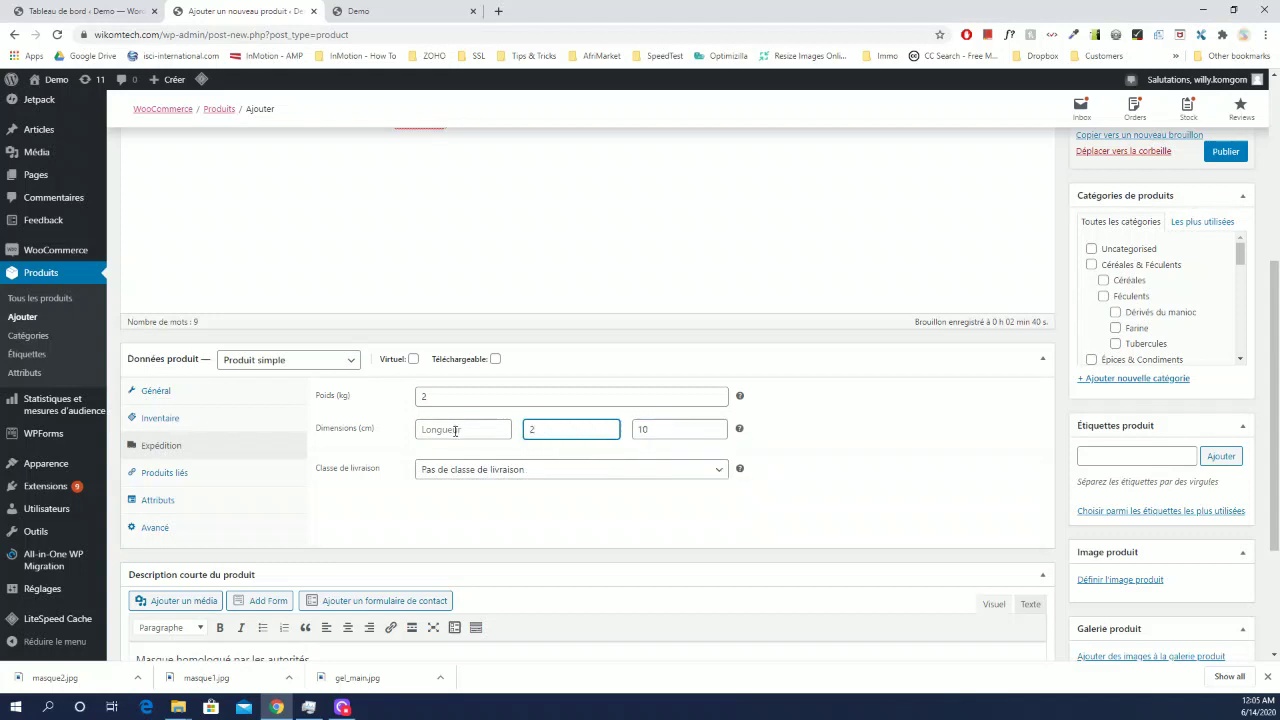
left_click(456, 429)
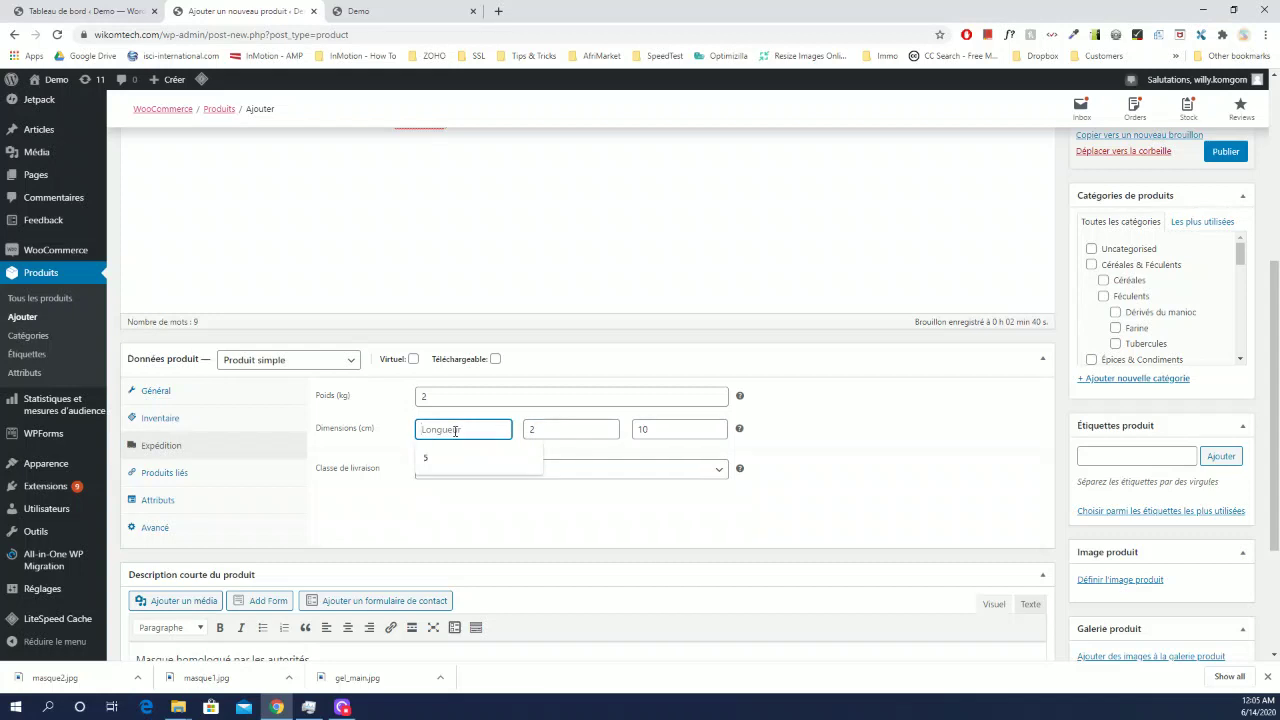
type("5")
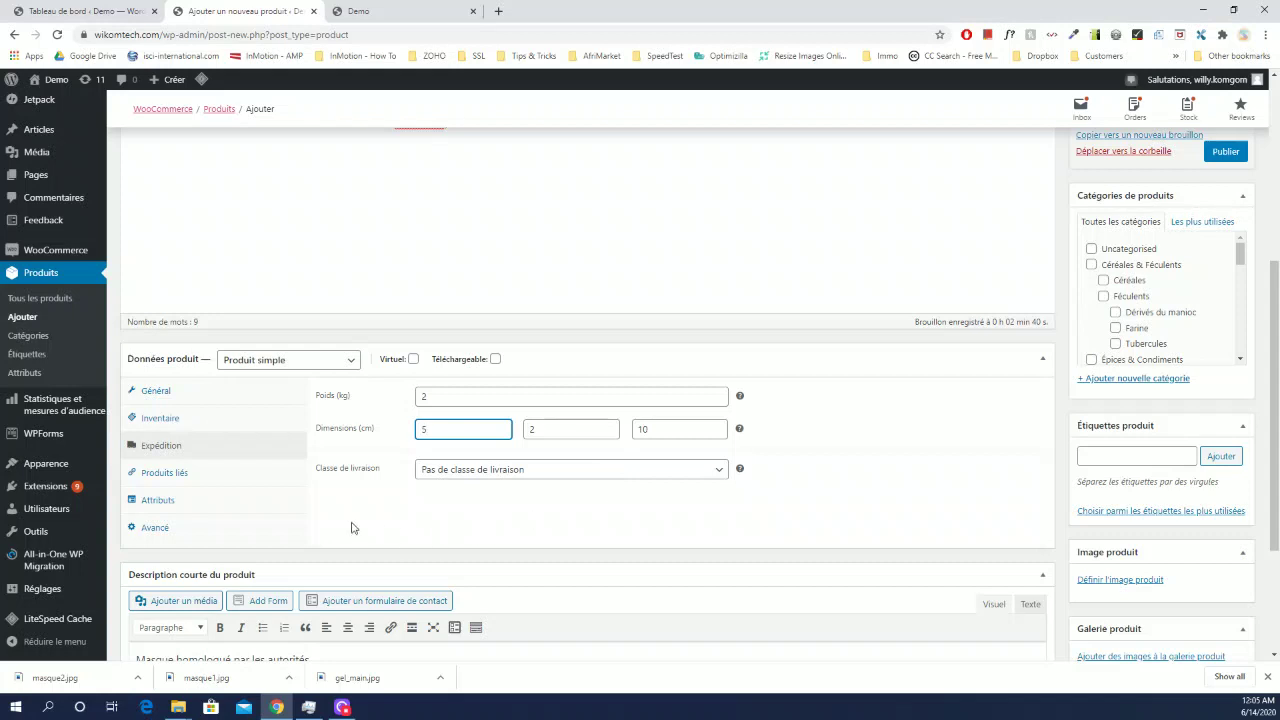
In the linked products data, find Liquide Gel and add it as a cross-sell (Ventes croisées)
left_click(167, 478)
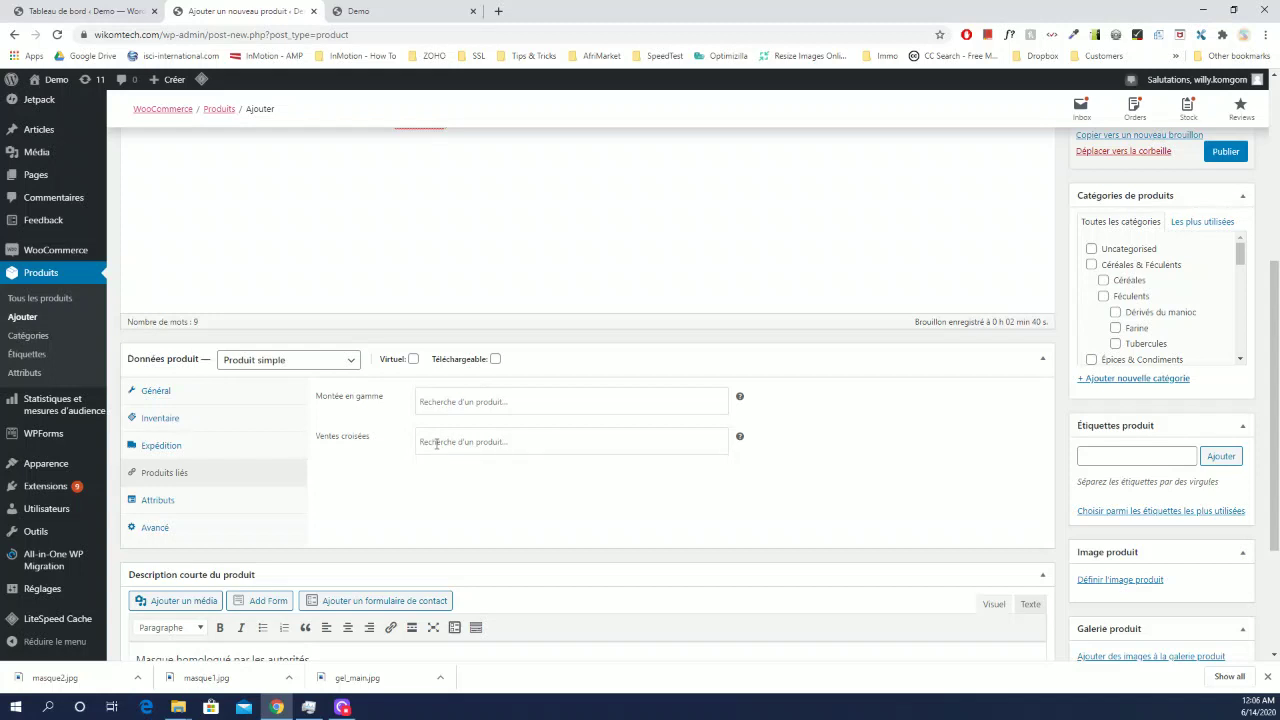
left_click(490, 442)
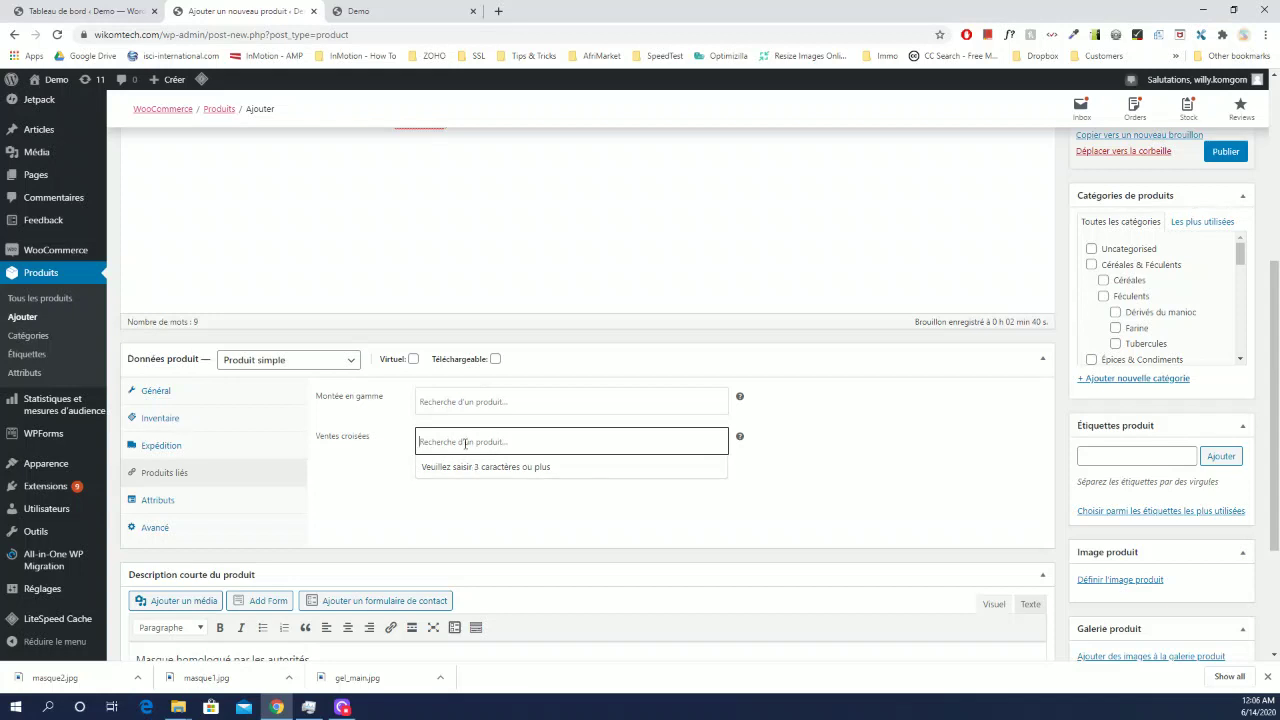
type("gel")
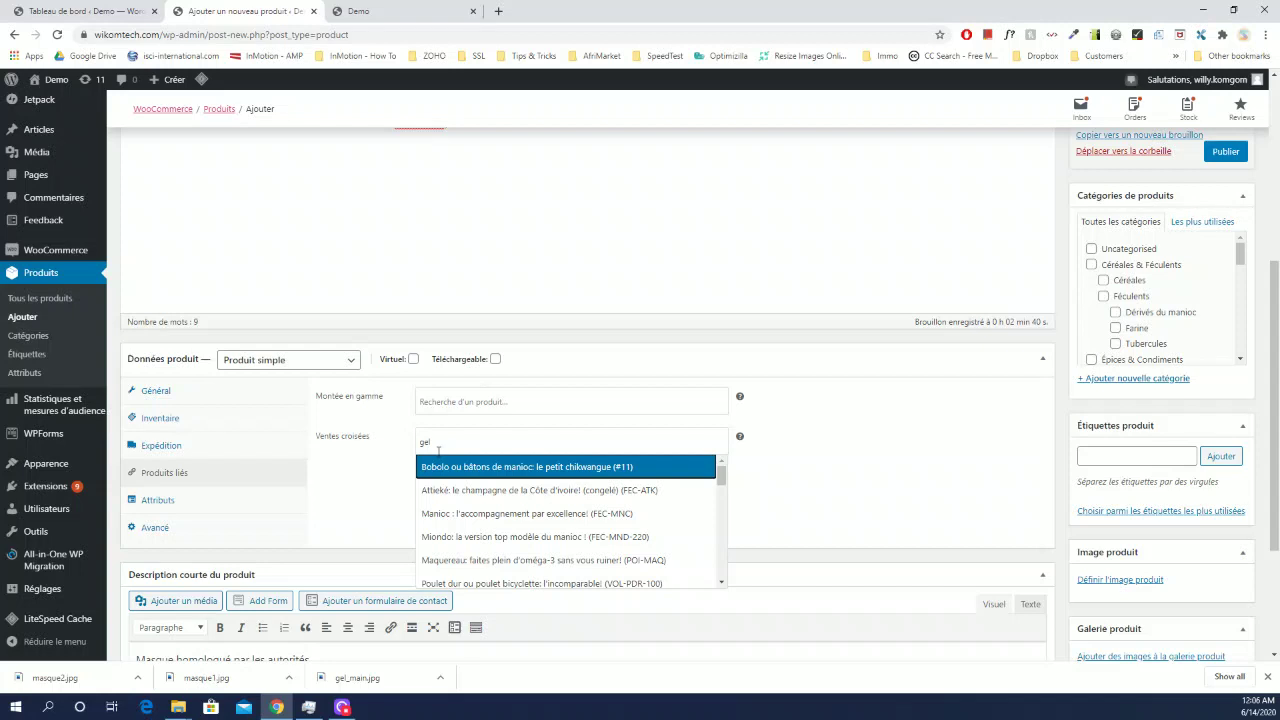
key("BackSpace")
key("BackSpace")
key("BackSpace")
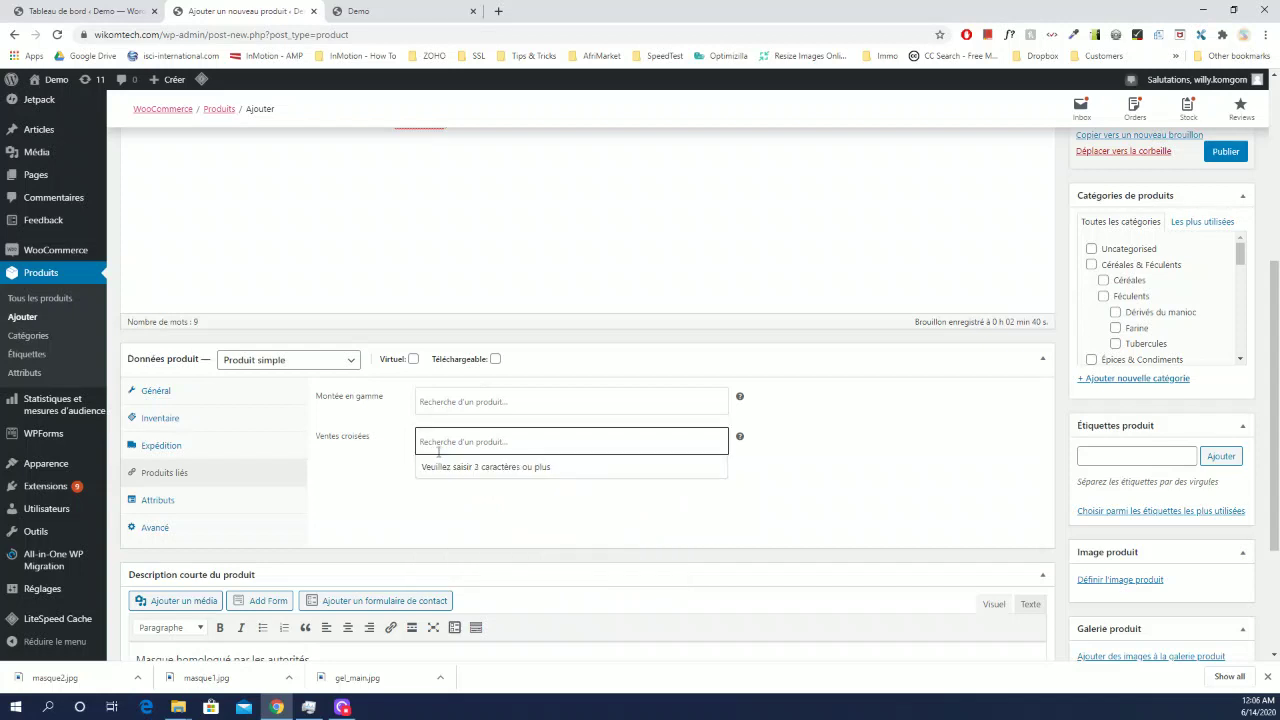
type("liqui")
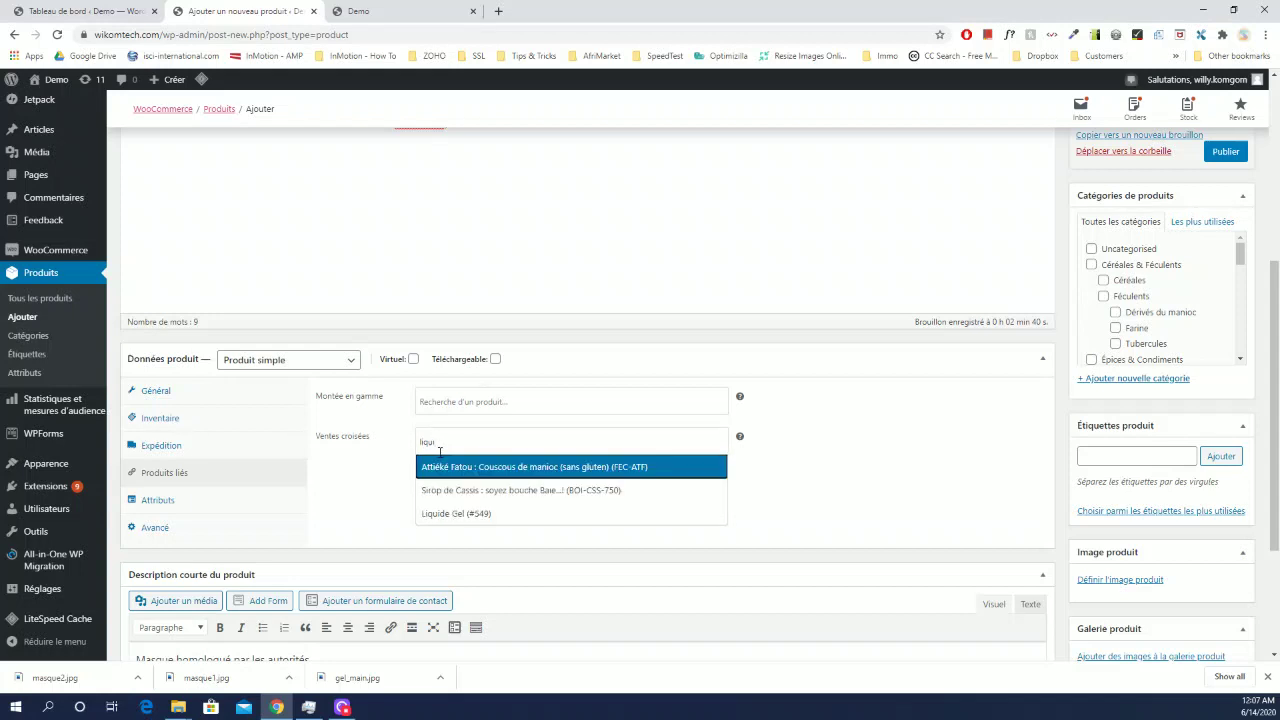
left_click(468, 518)
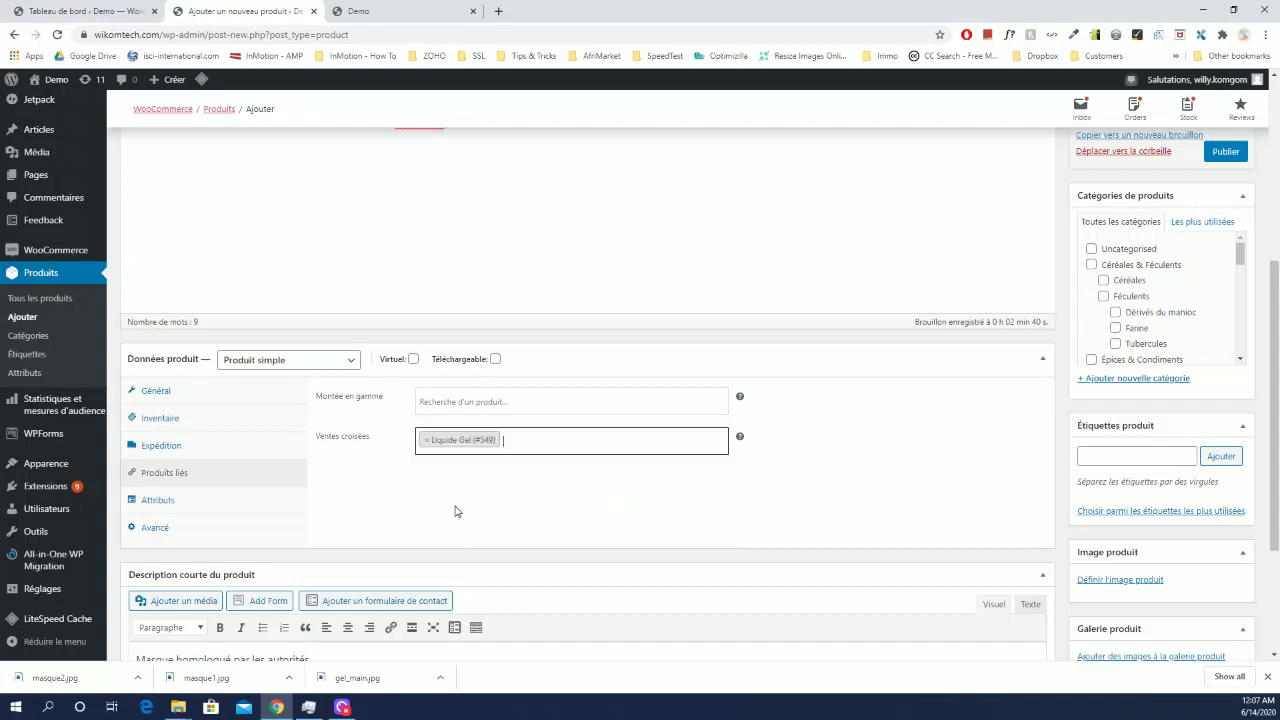
left_click(366, 487)
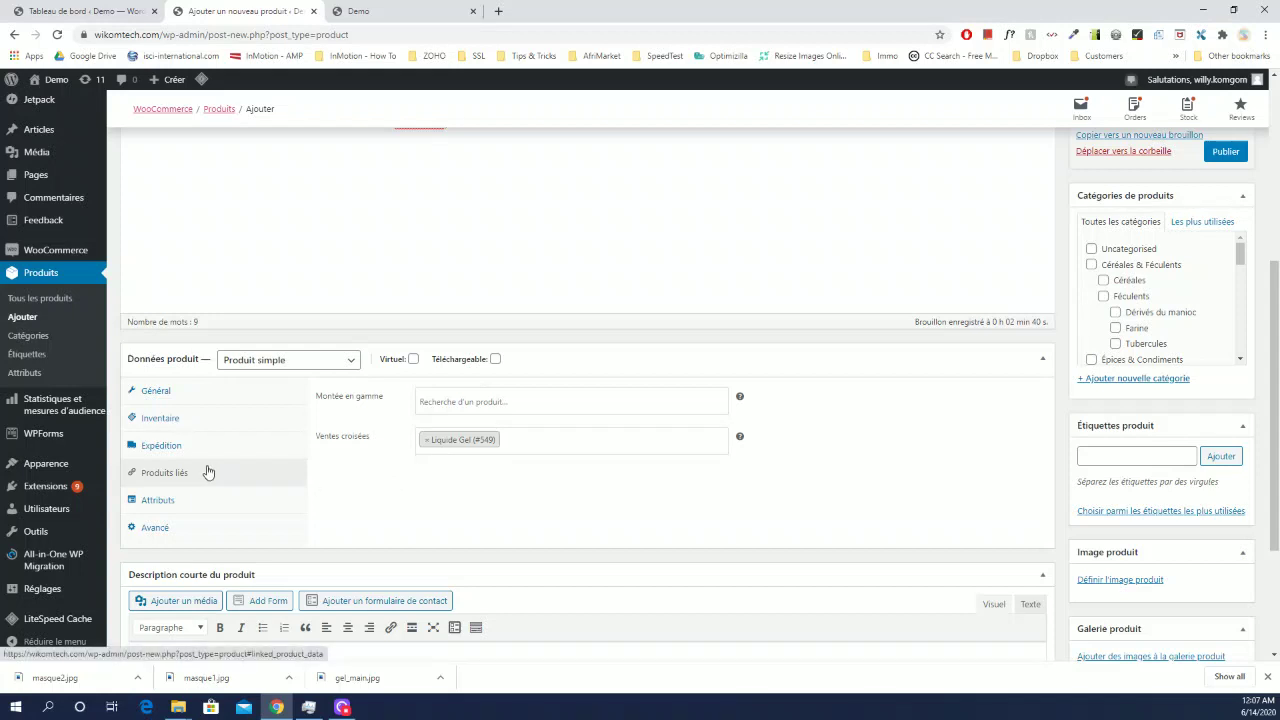
Review the product's attribute options, advanced settings and both descriptions
left_click(159, 503)
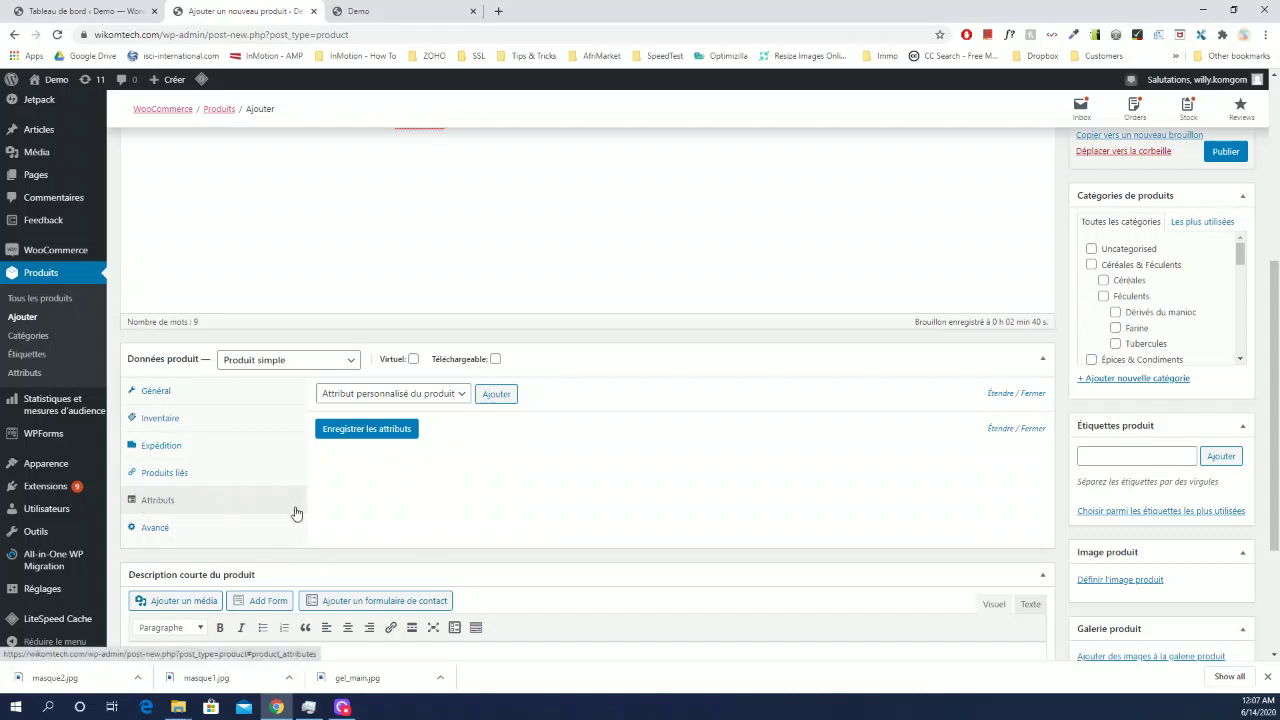
left_click(162, 530)
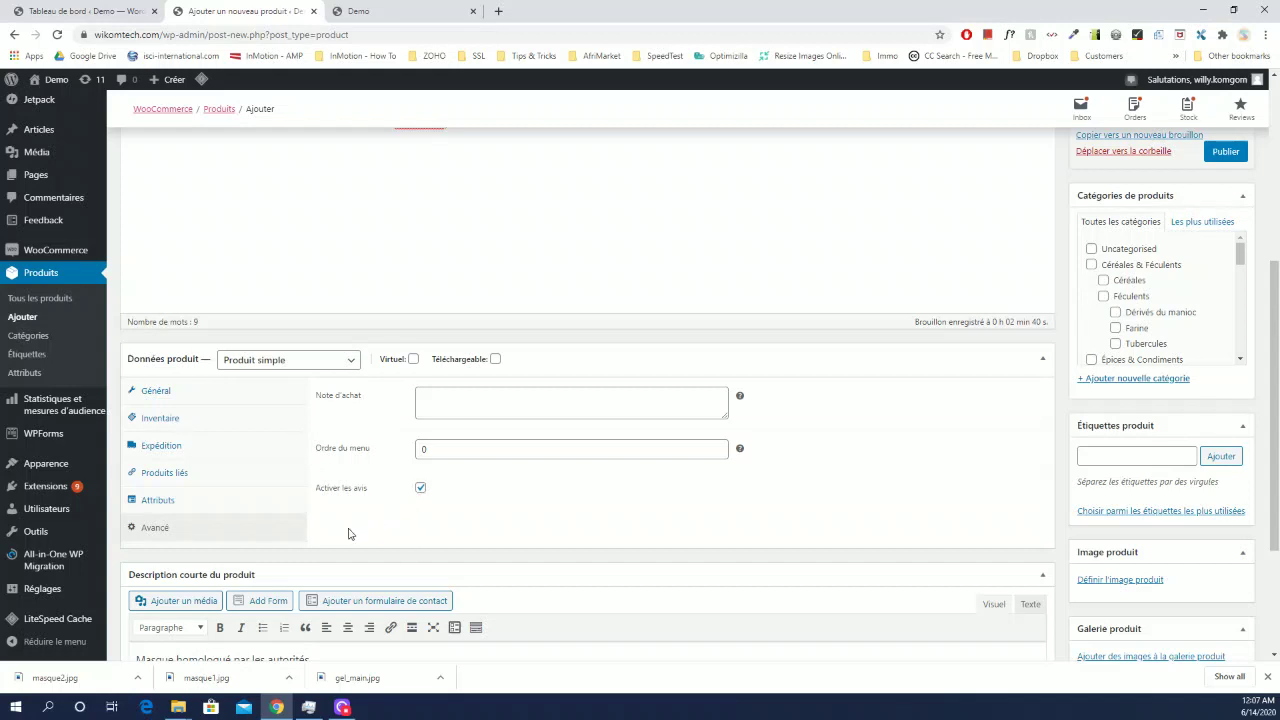
scroll(283, 505, "down", 2)
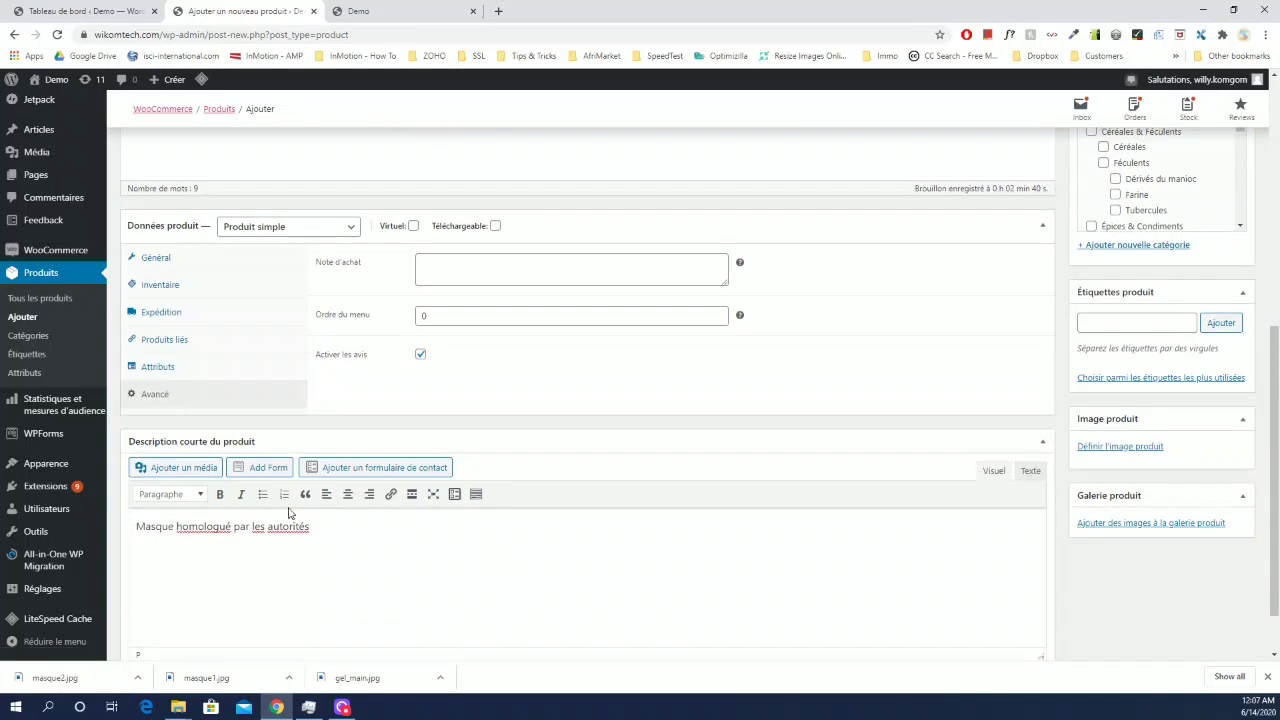
scroll(317, 533, "up", 6)
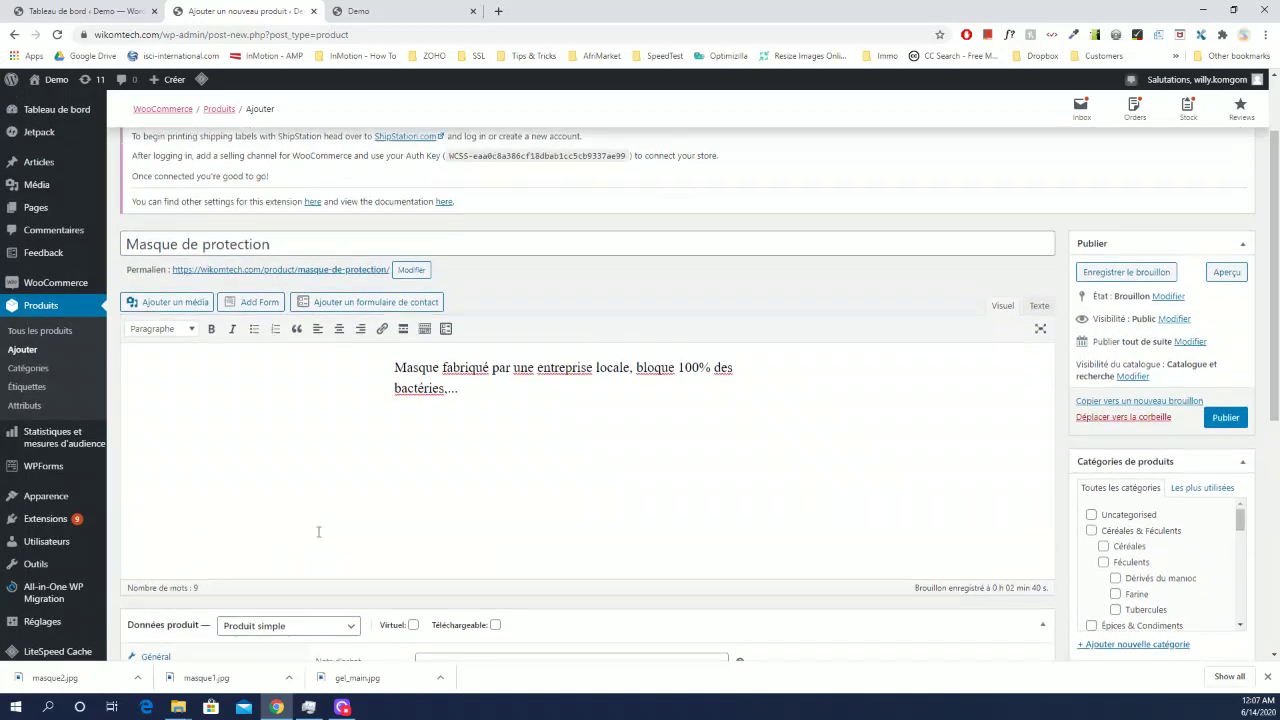
scroll(370, 514, "up", 1)
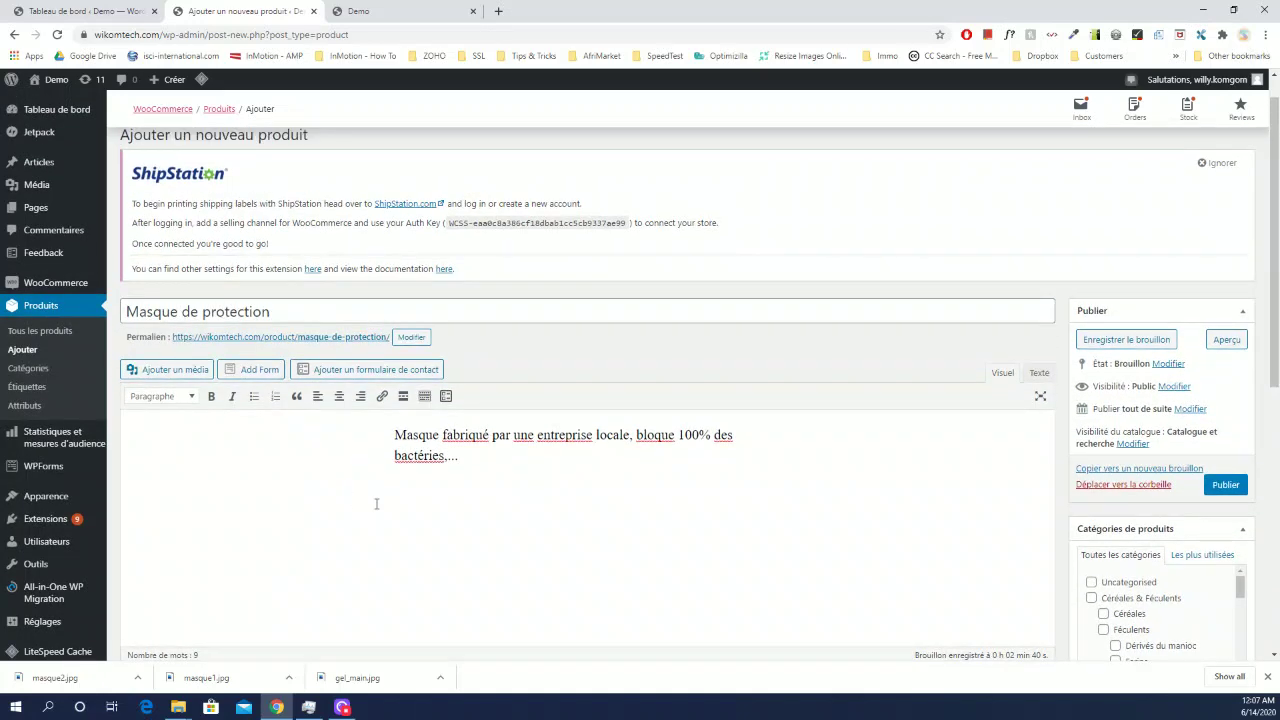
Browse the product categories and assign the product to the Santé category
scroll(1131, 424, "down", 1)
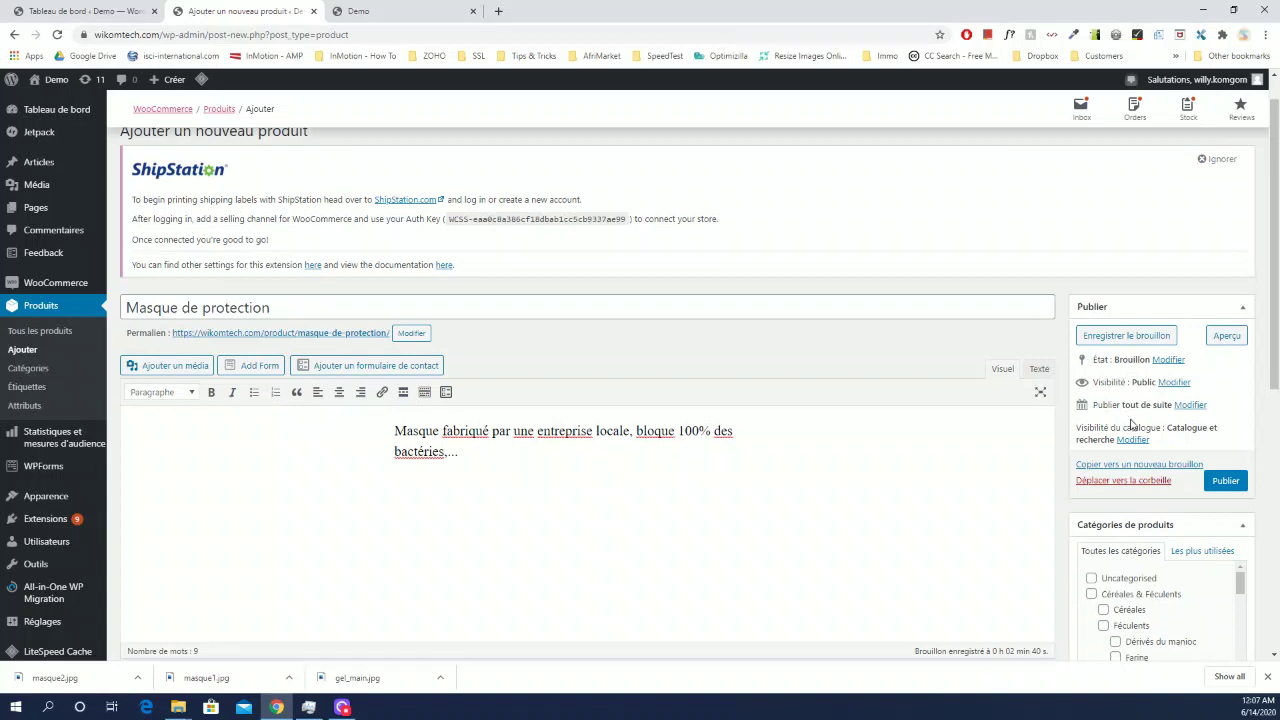
scroll(1131, 424, "down", 1)
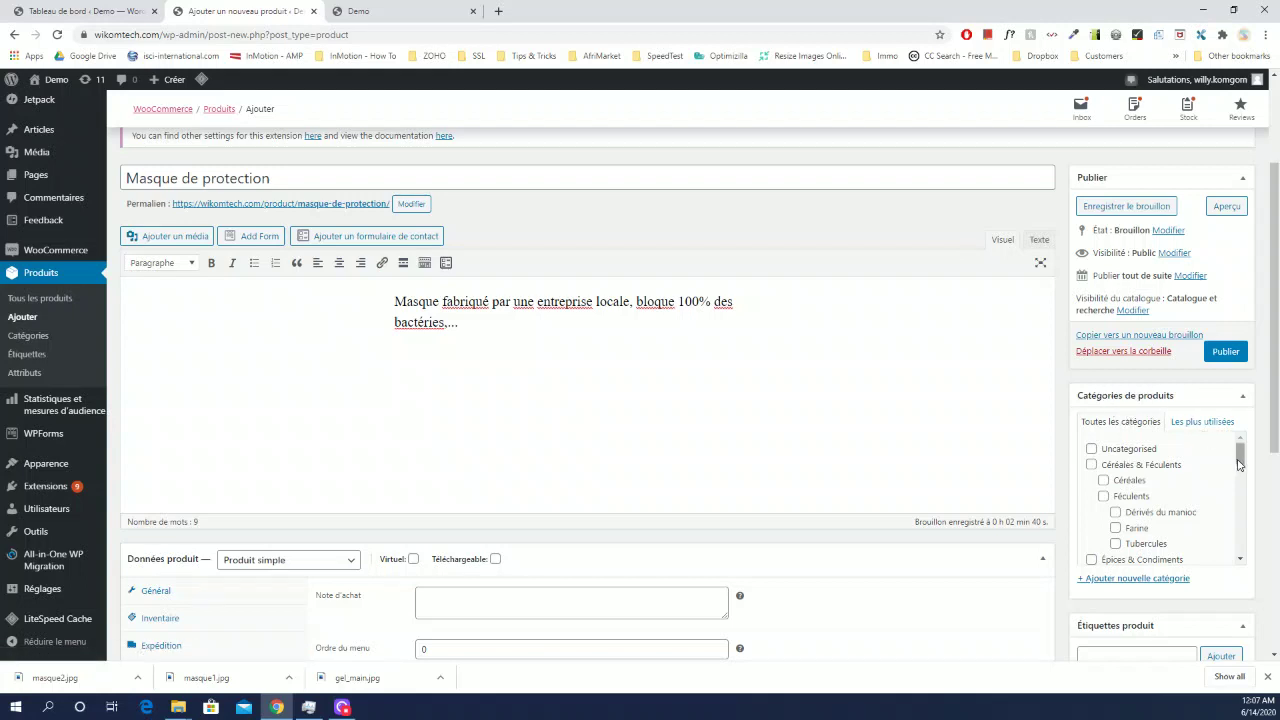
left_click_drag(1239, 463, 1266, 551)
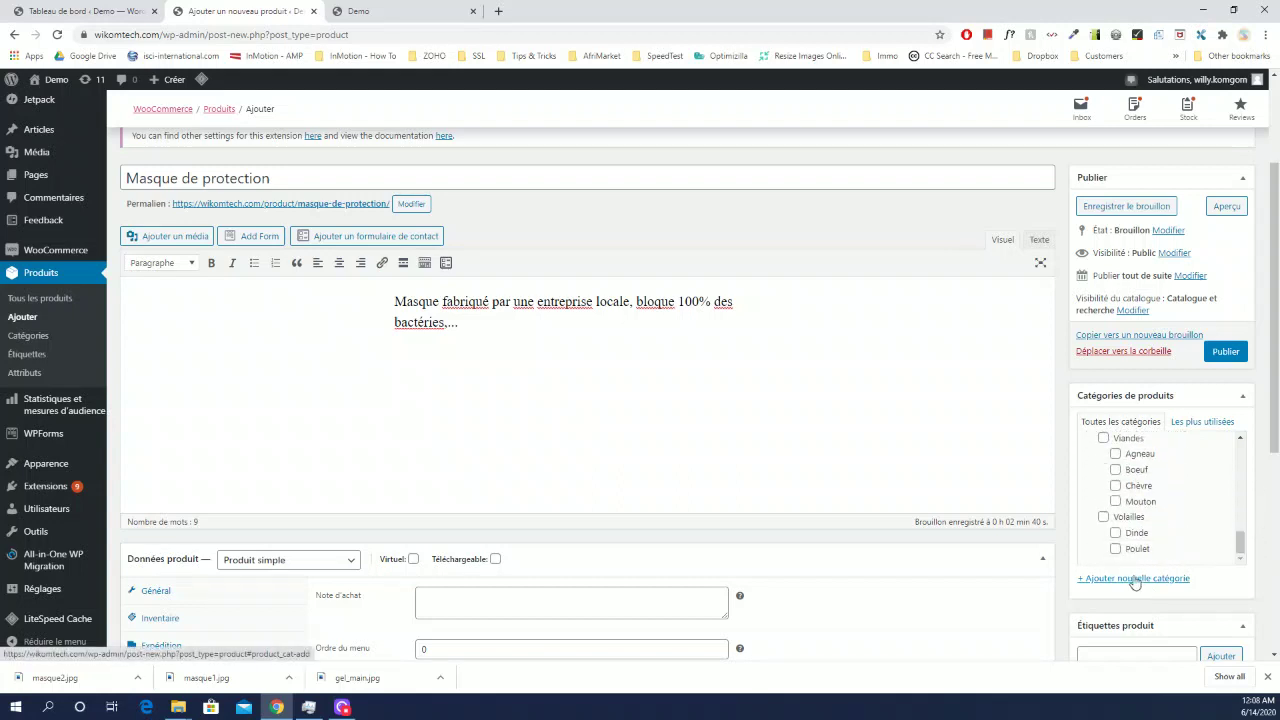
scroll(1134, 512, "up", 2)
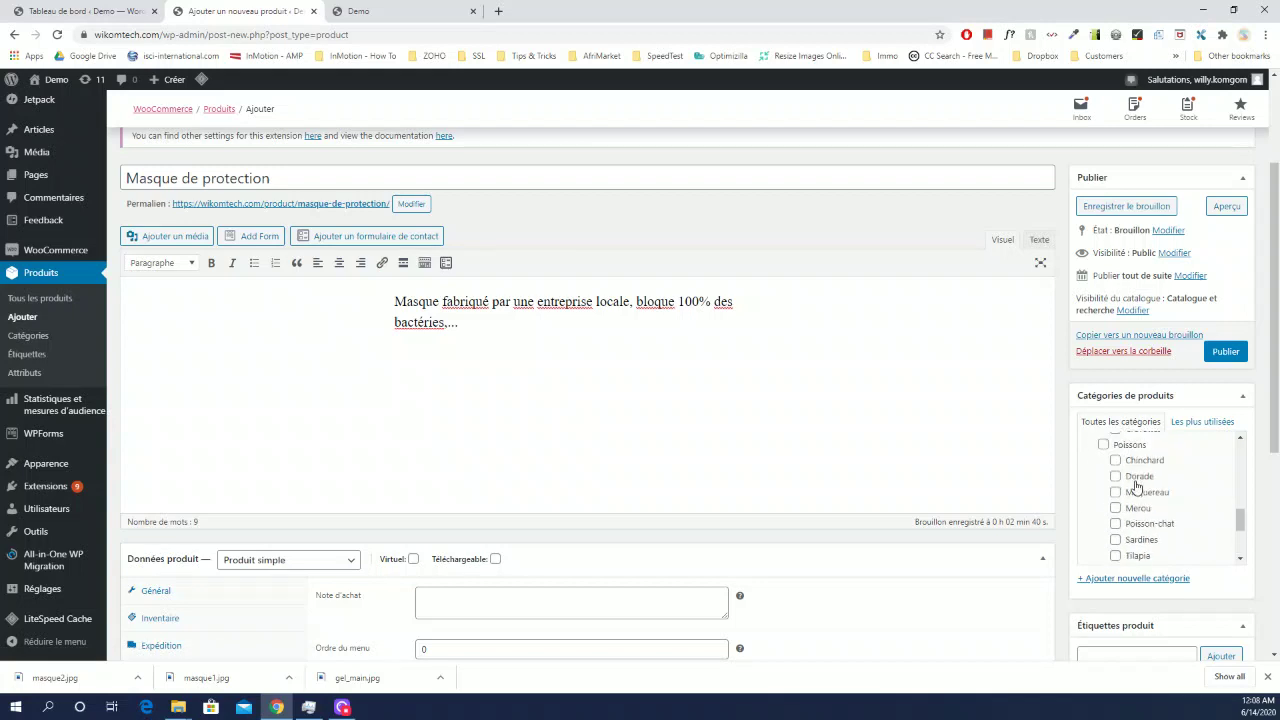
scroll(1158, 512, "up", 1)
scroll(1158, 515, "down", 3)
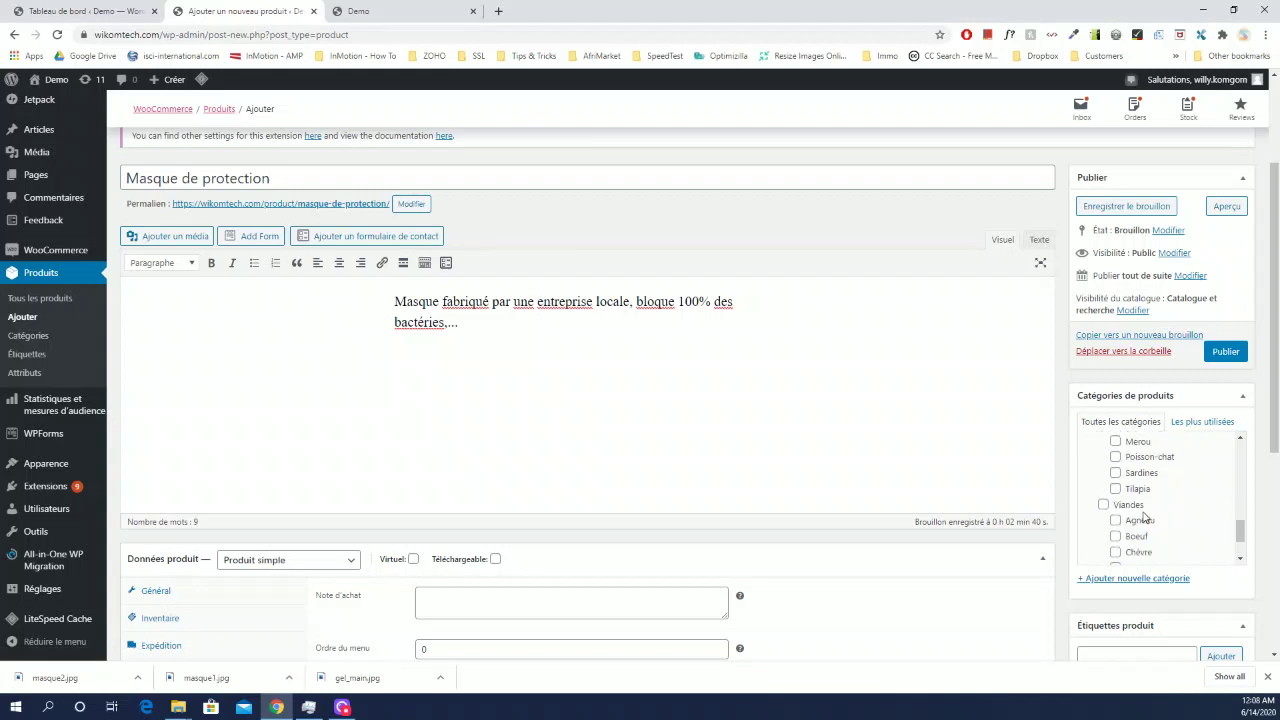
scroll(1146, 517, "down", 2)
scroll(1143, 521, "up", 2)
scroll(1141, 521, "up", 3)
scroll(1145, 515, "up", 3)
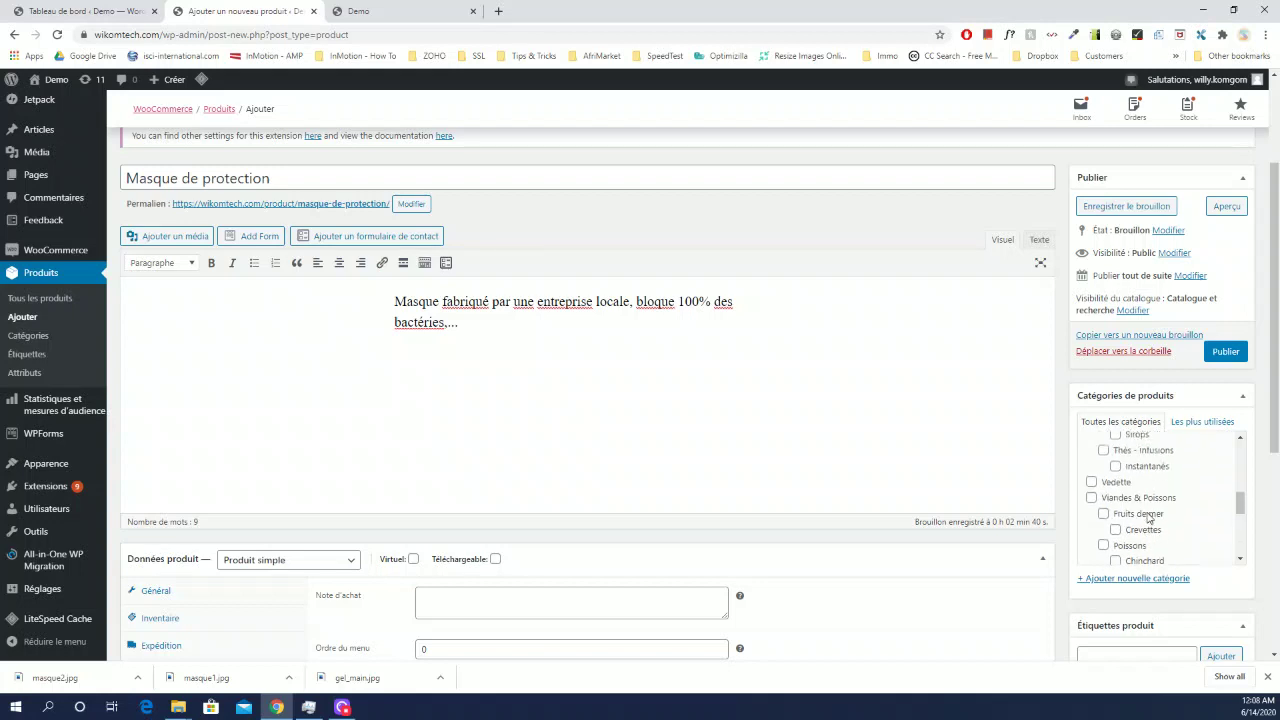
left_click(1092, 471)
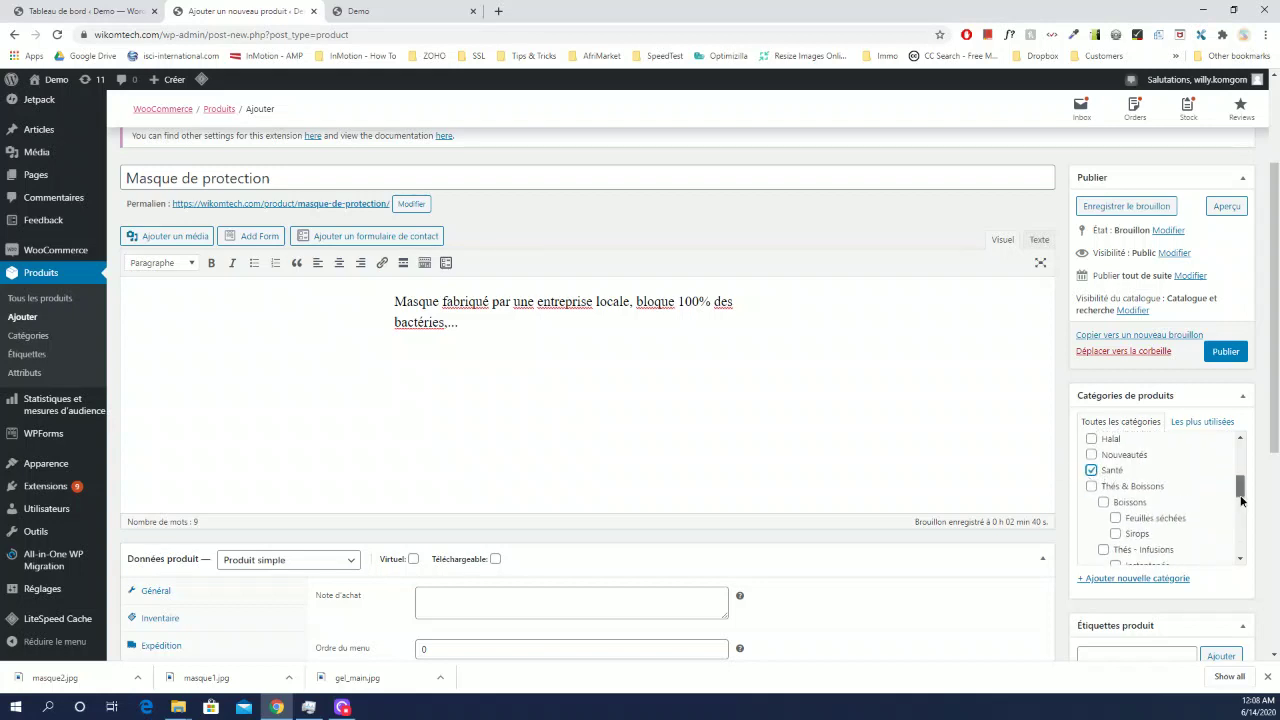
left_click_drag(1240, 499, 1236, 508)
Add the tag "covid" to the product
scroll(950, 380, "down", 2)
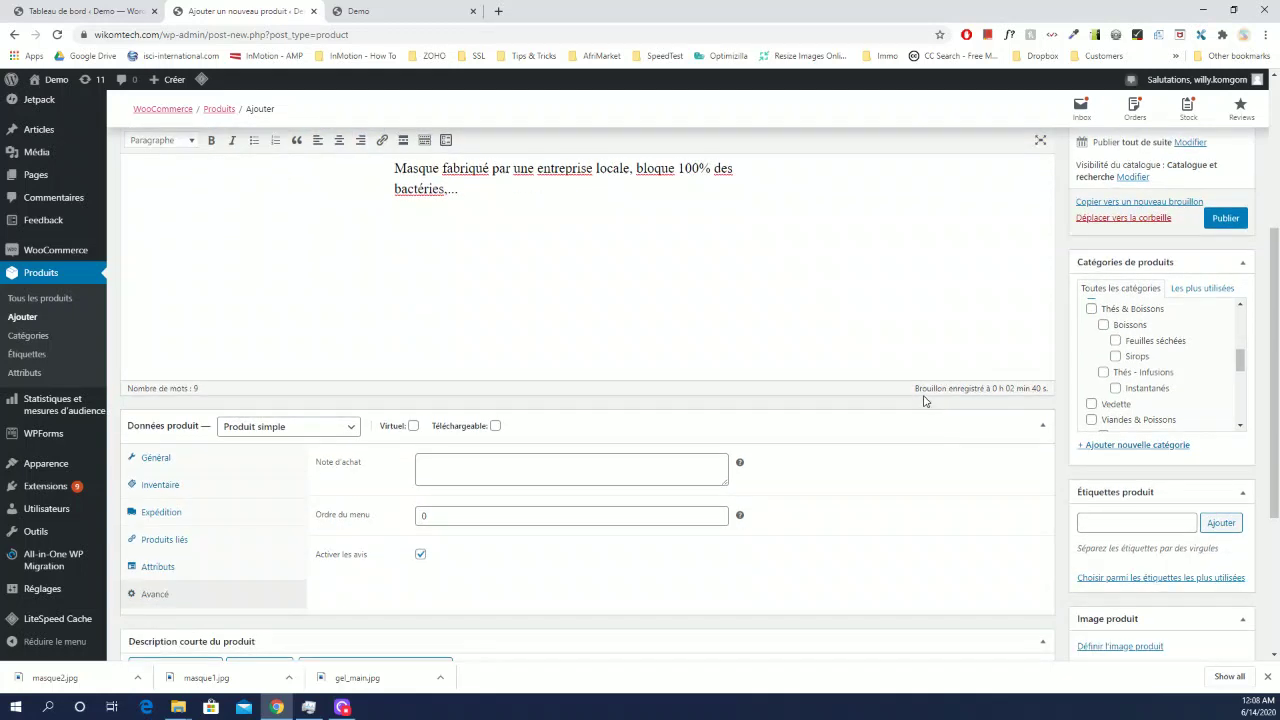
left_click(1119, 523)
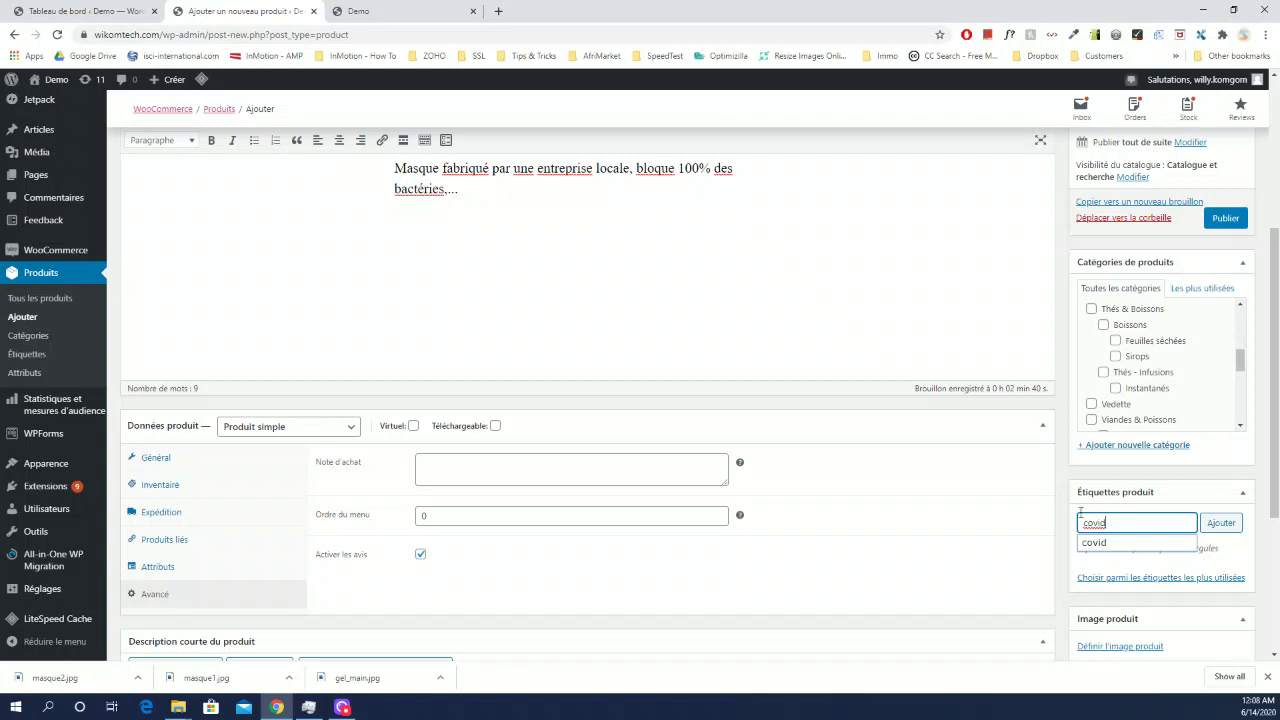
left_click(1220, 523)
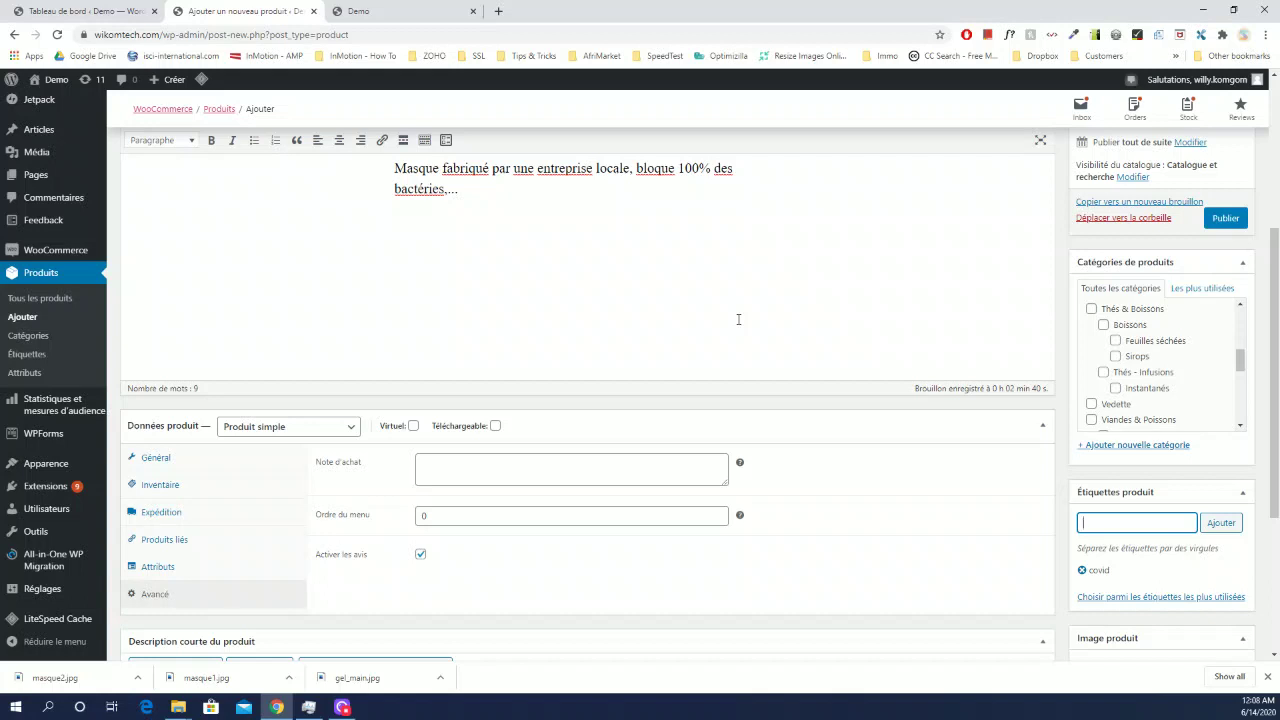
Upload masque1.jpg from the images folder and set it as the product image
scroll(738, 319, "down", 1)
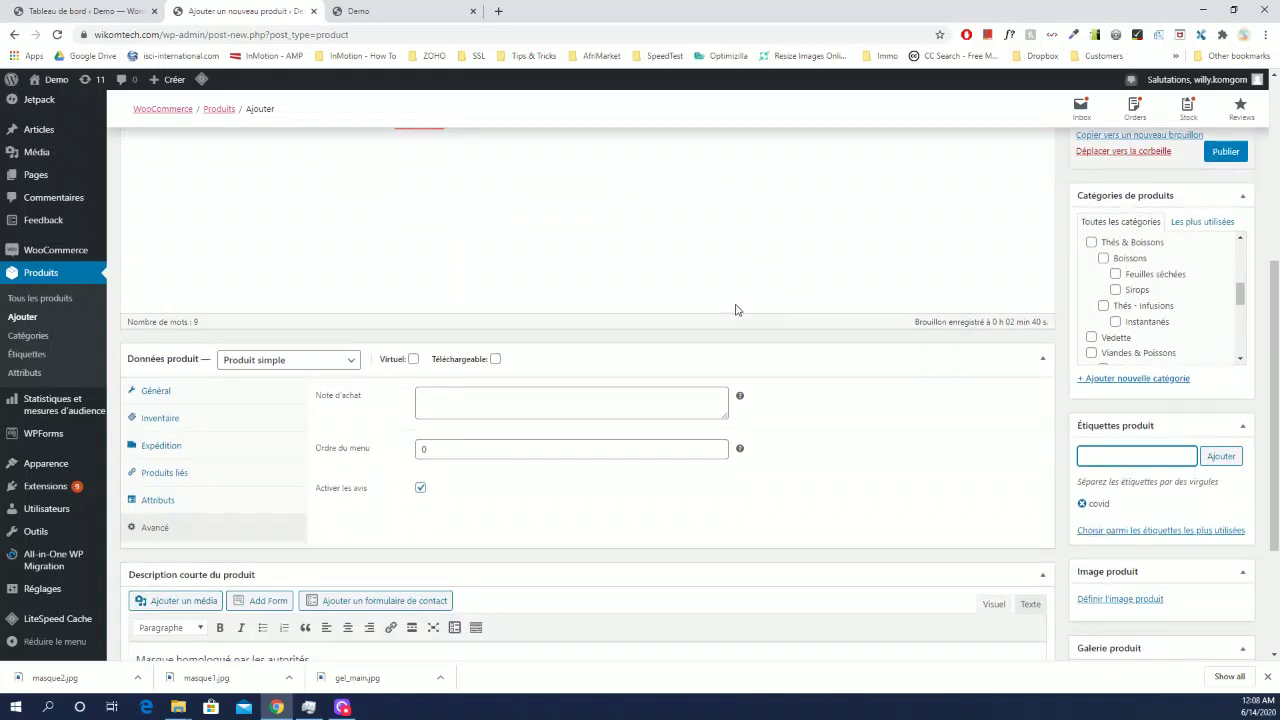
scroll(736, 310, "down", 1)
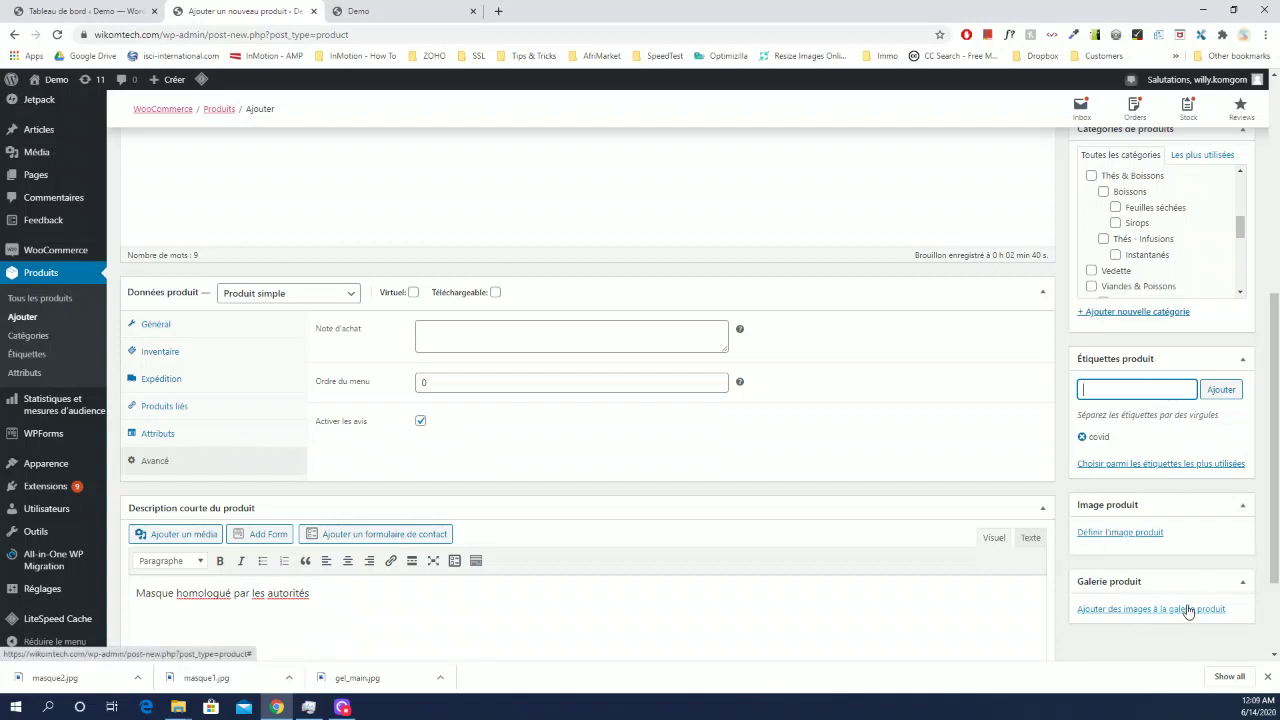
left_click(1122, 533)
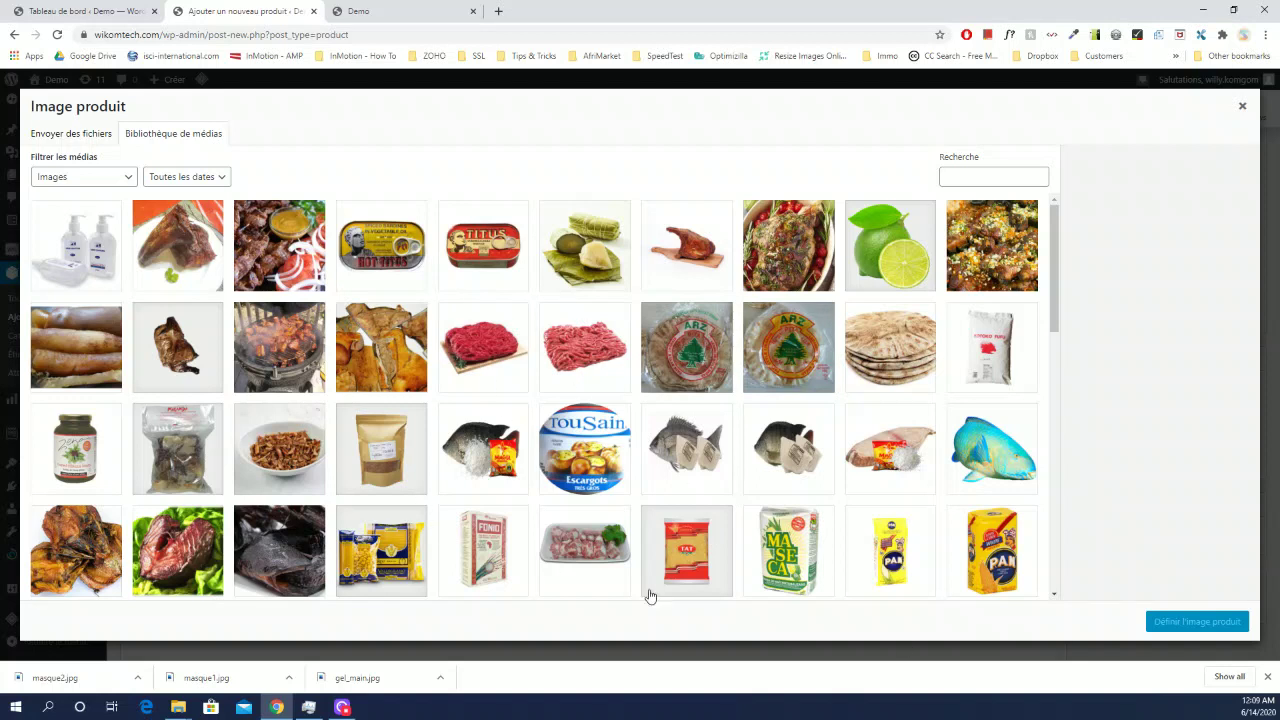
left_click(69, 134)
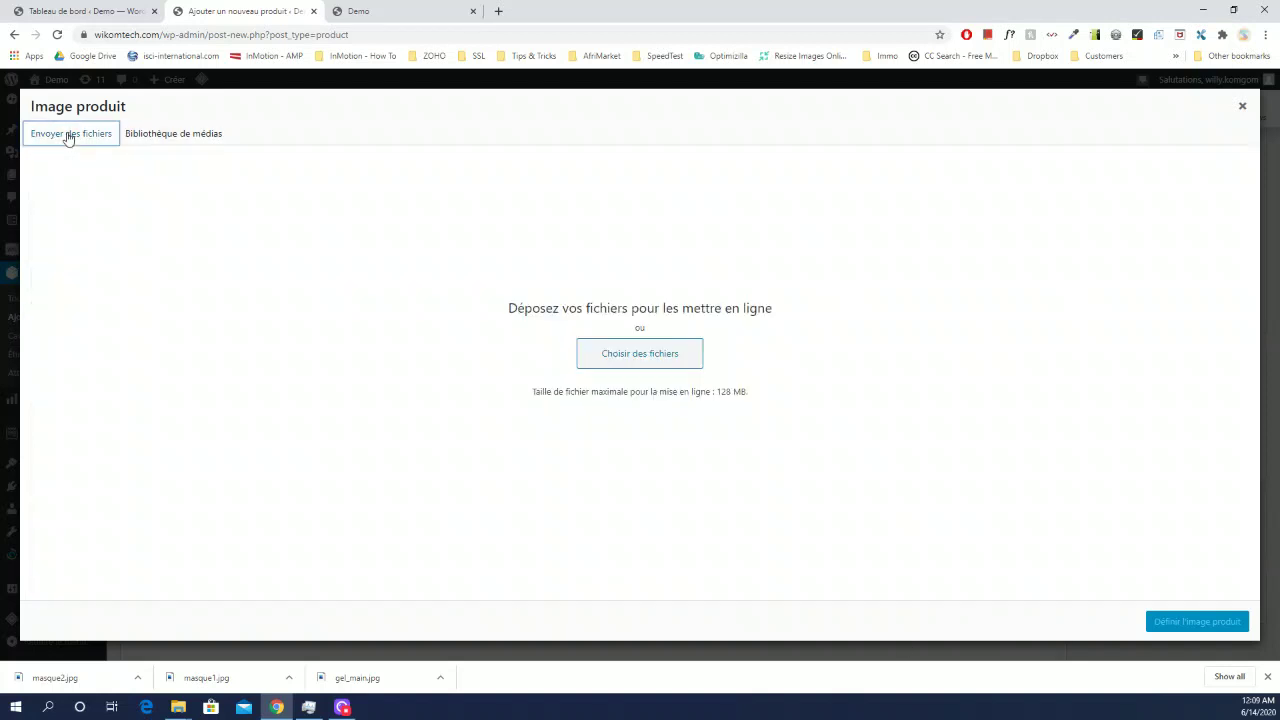
left_click(642, 362)
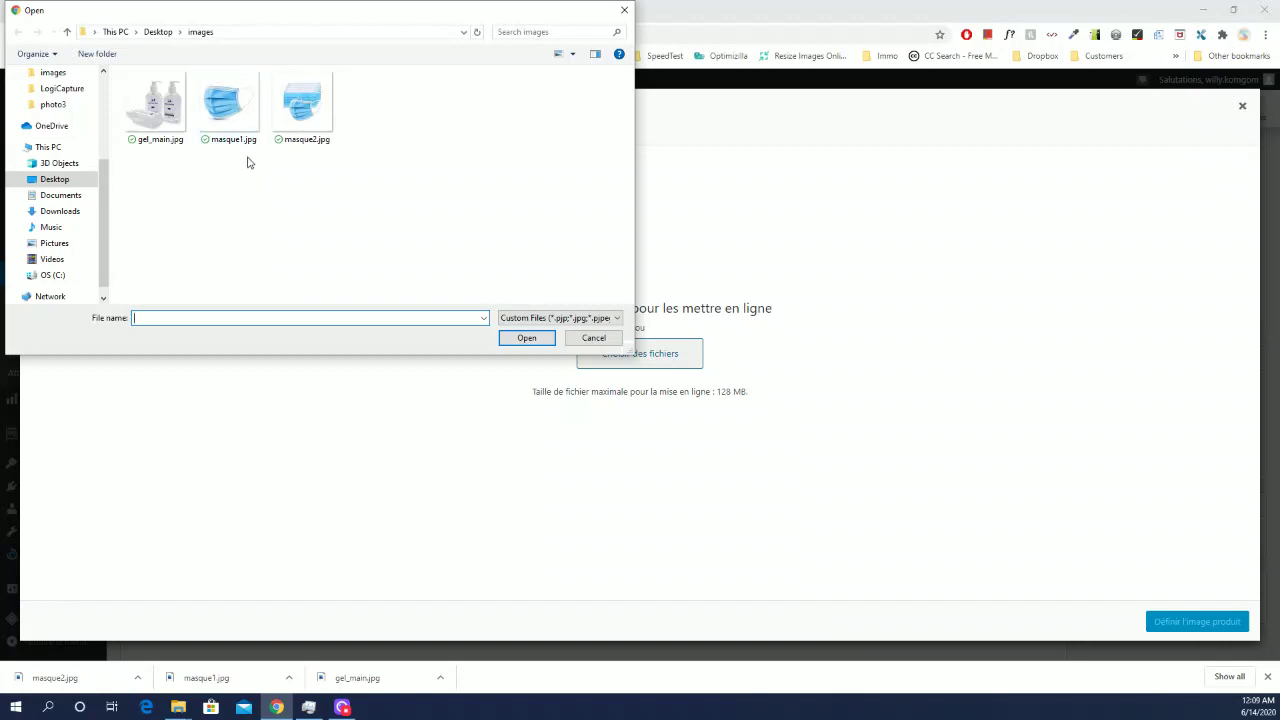
left_click(238, 118)
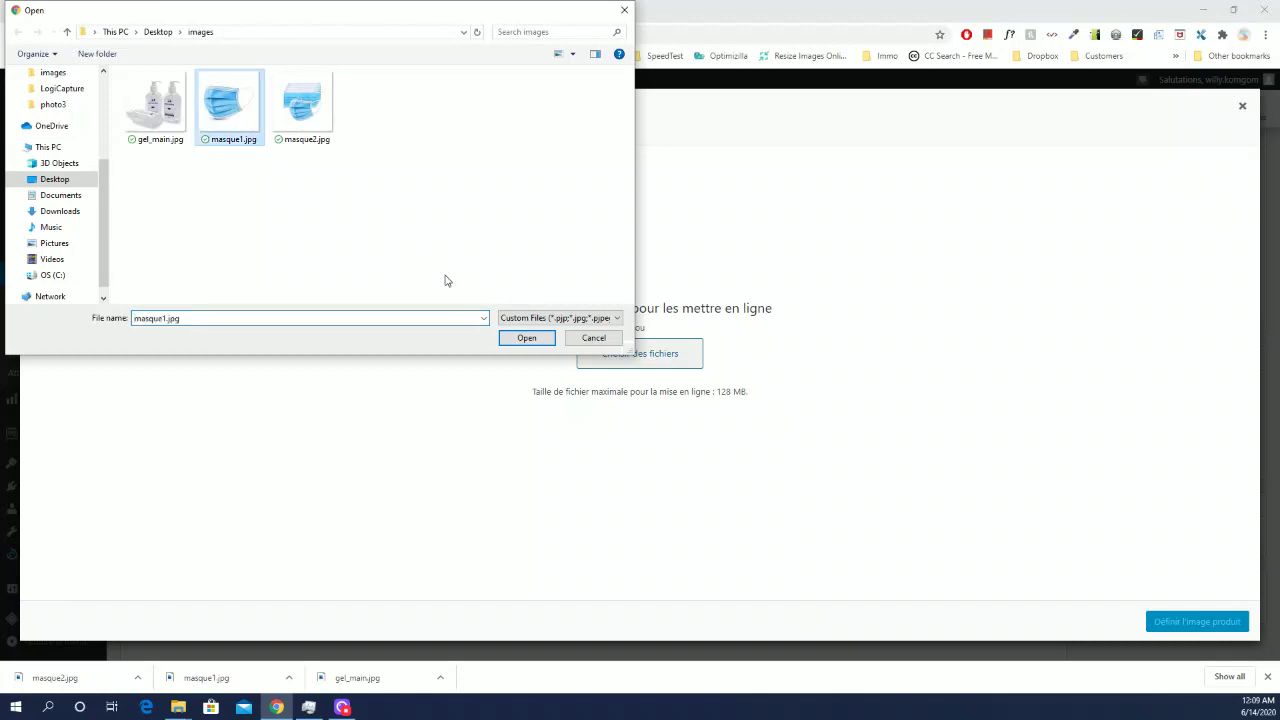
left_click(526, 337)
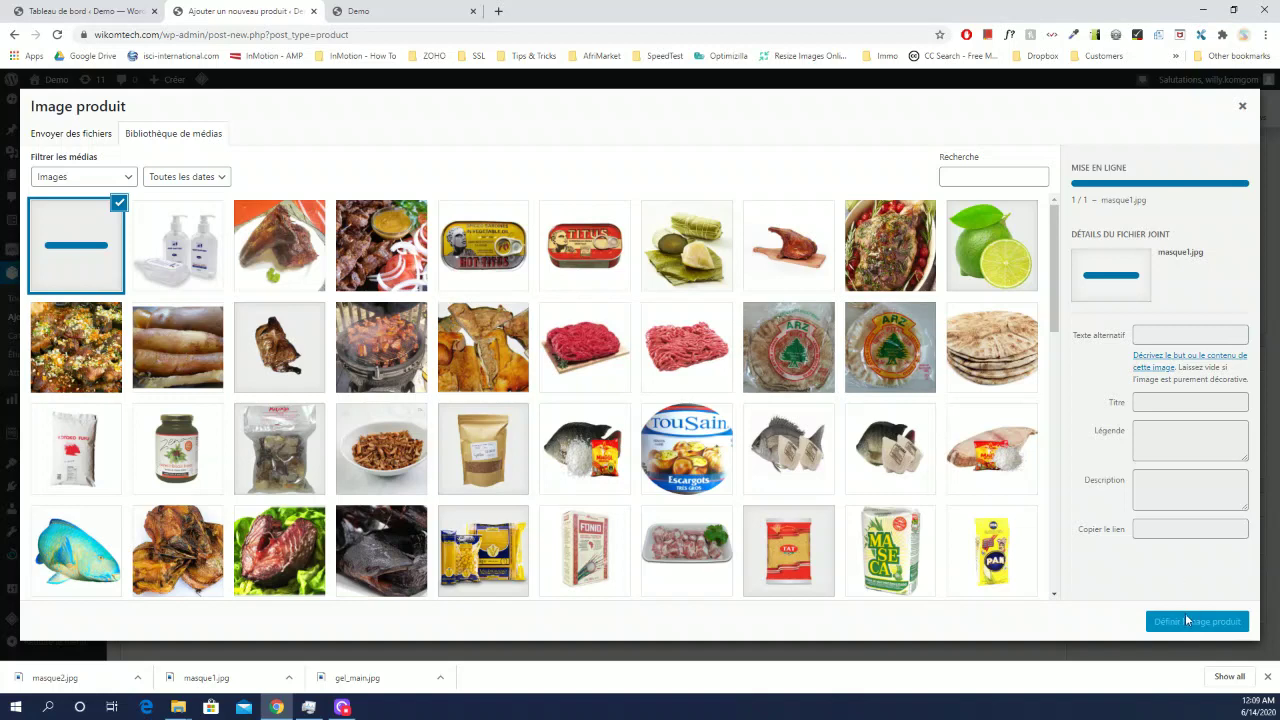
left_click(1187, 622)
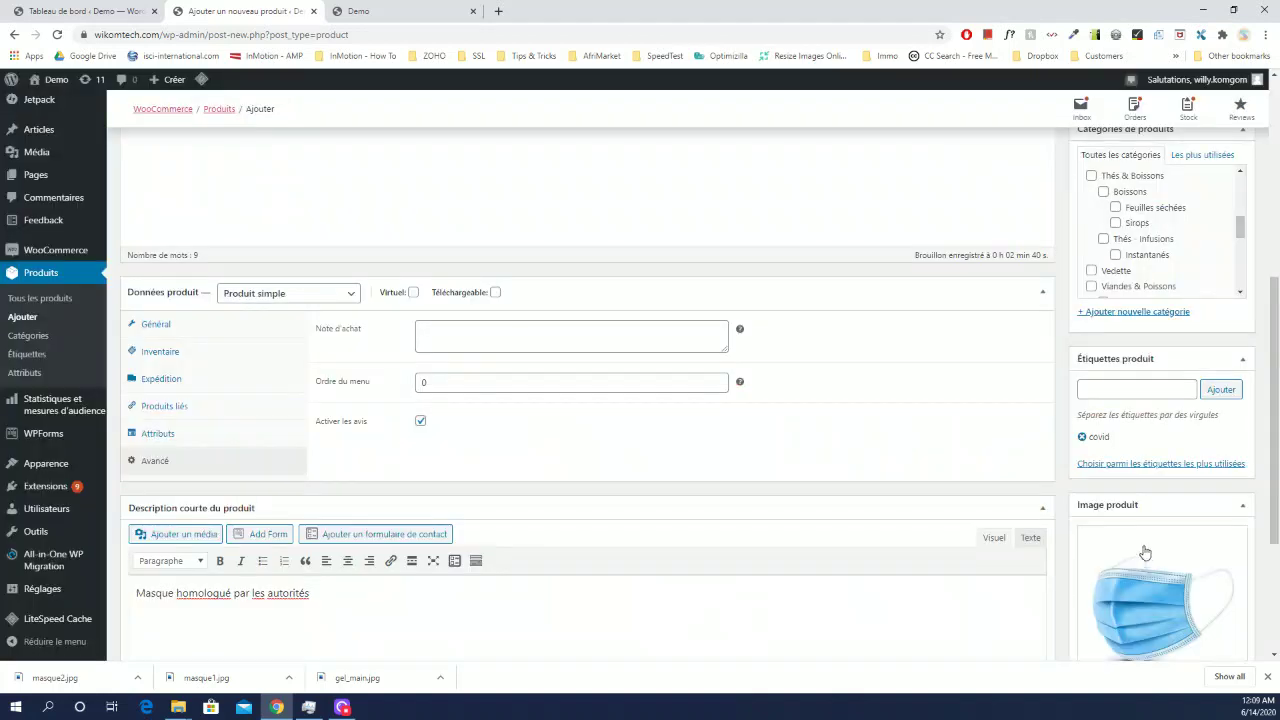
Upload masque2.jpg from the images folder and add it to the product gallery
scroll(1160, 615, "down", 2)
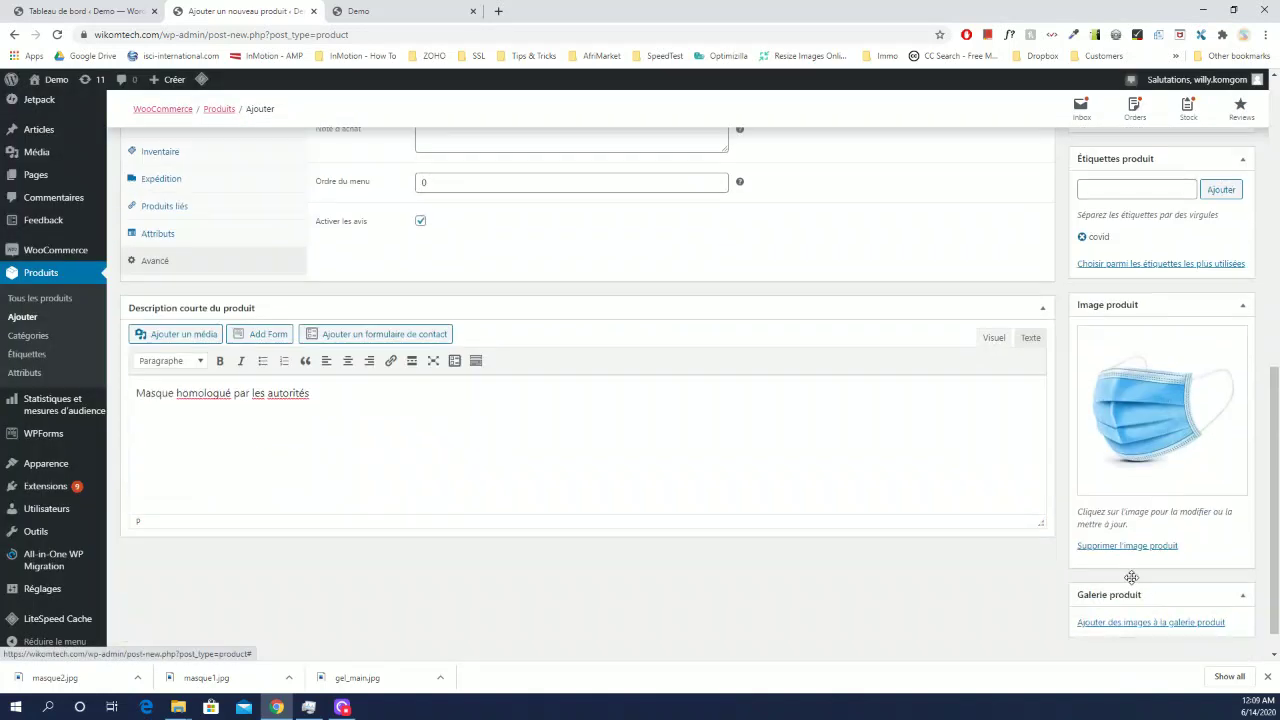
left_click(1164, 622)
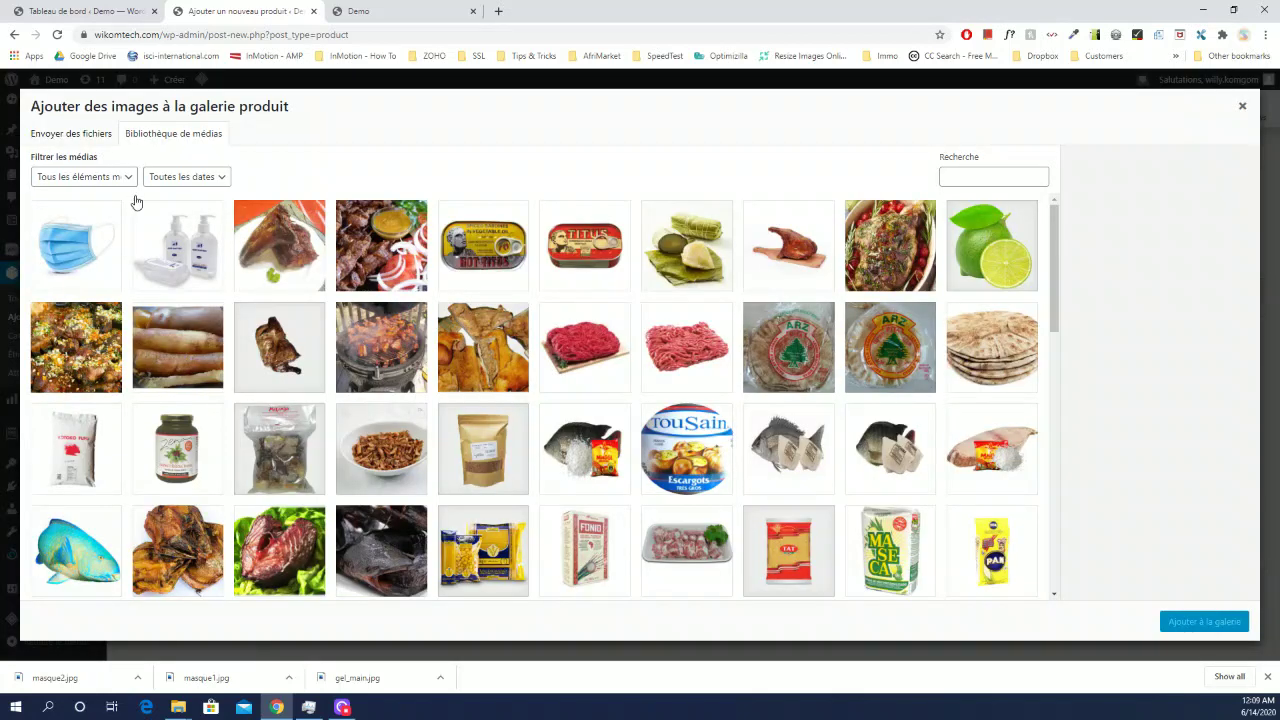
left_click(84, 134)
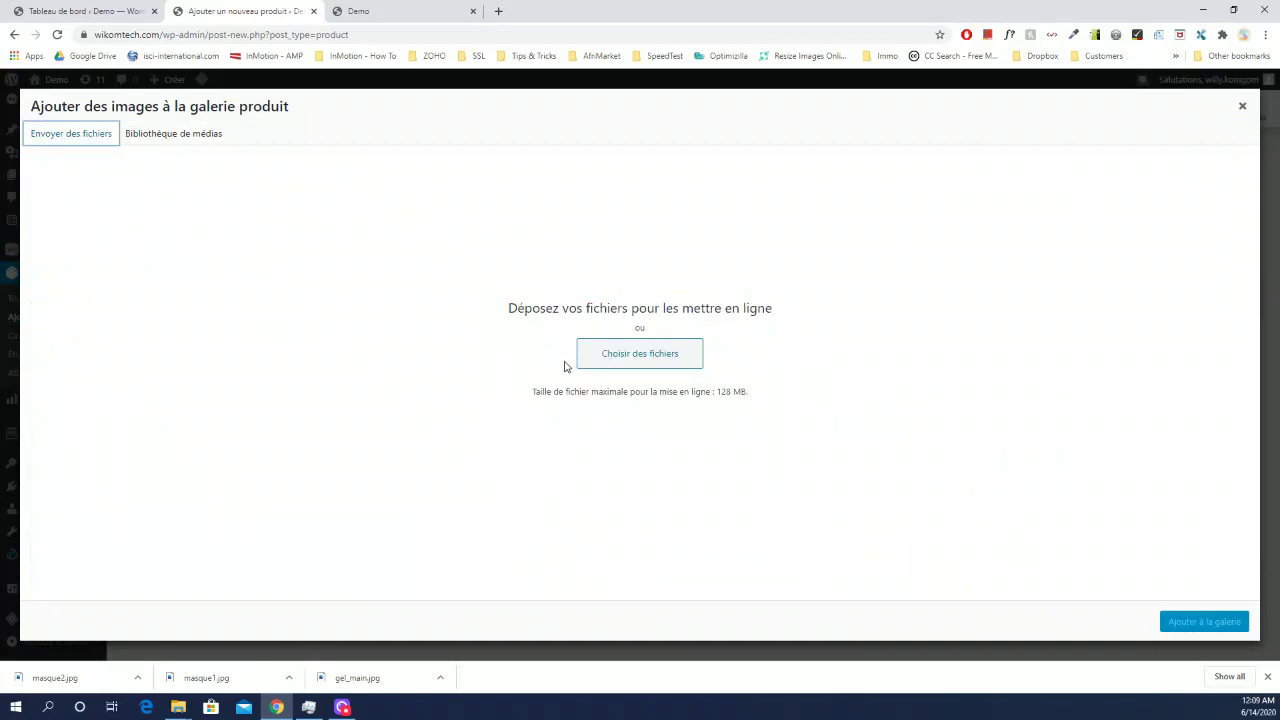
left_click(634, 360)
left_click(304, 112)
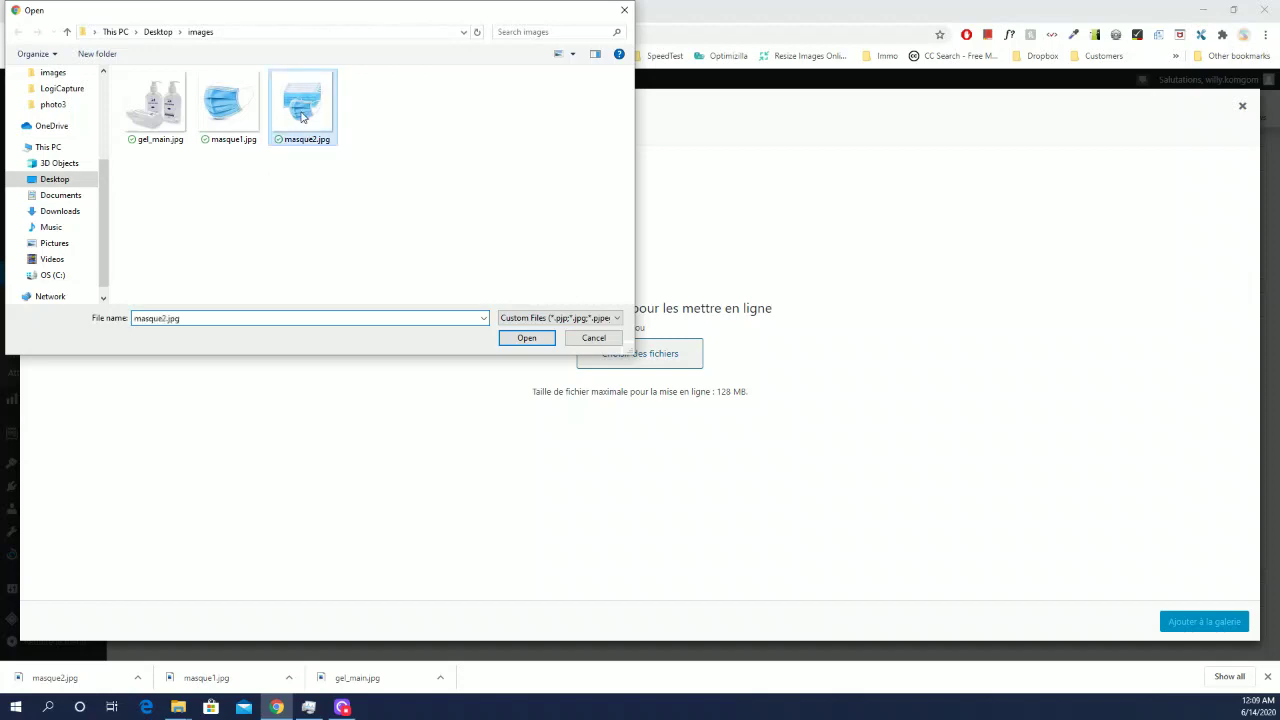
left_click(524, 344)
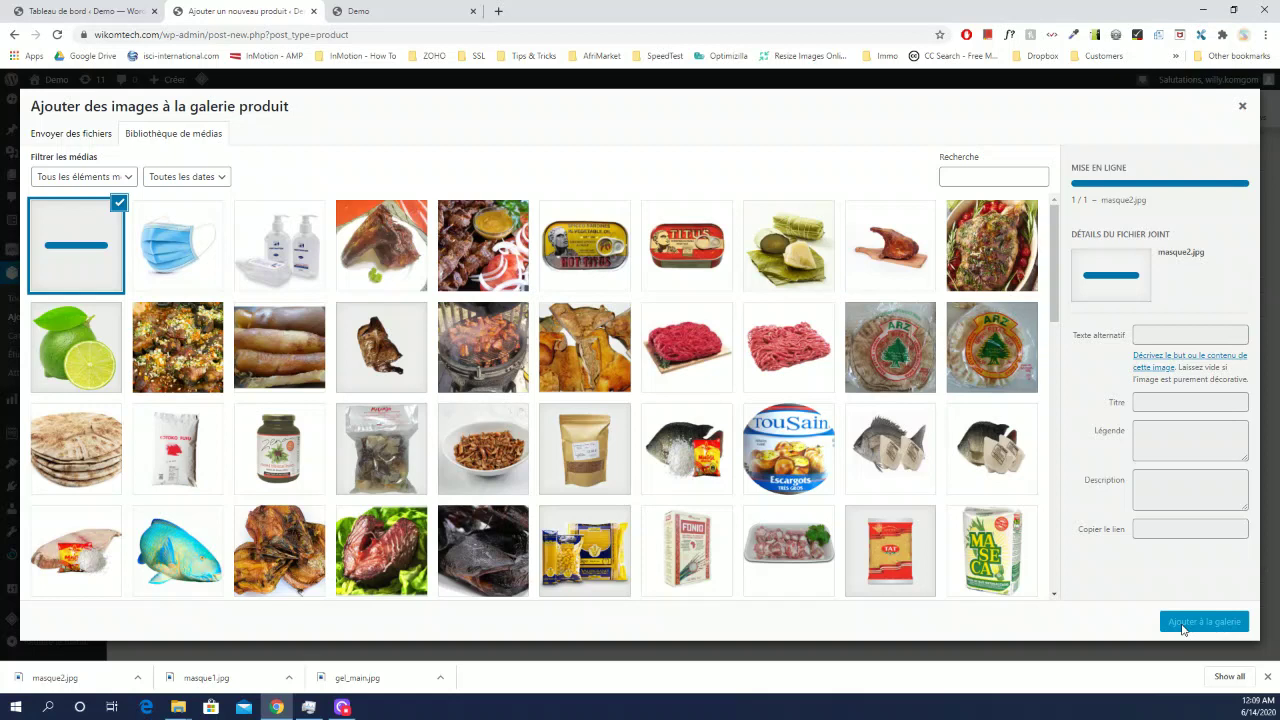
left_click(1183, 625)
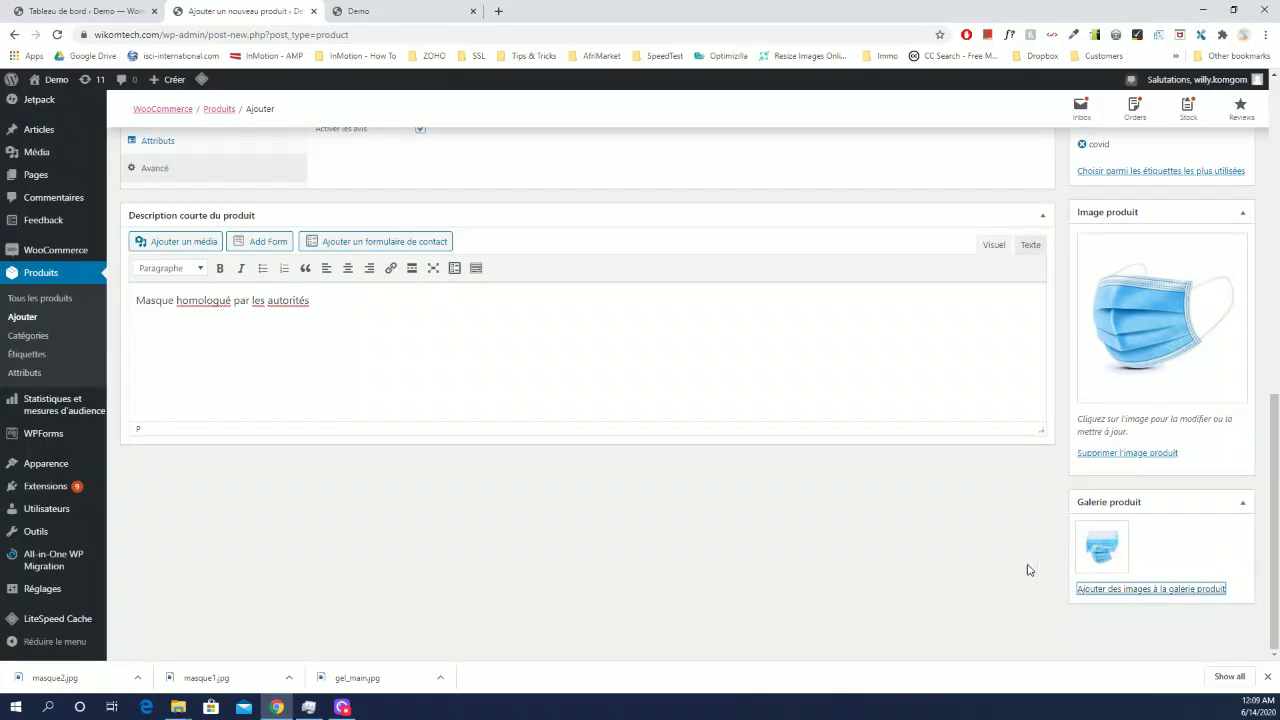
Review the product form from title to short description, paying attention to the long description text
scroll(1018, 571, "up", 6)
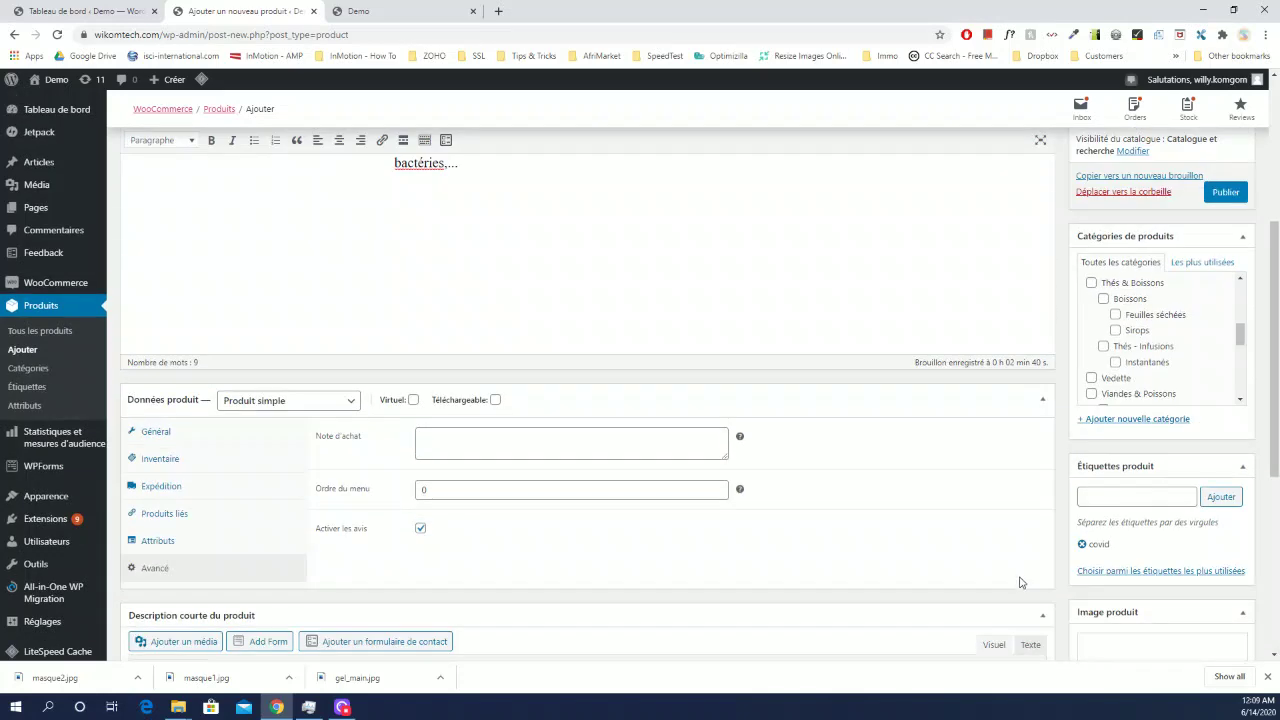
scroll(1022, 583, "up", 2)
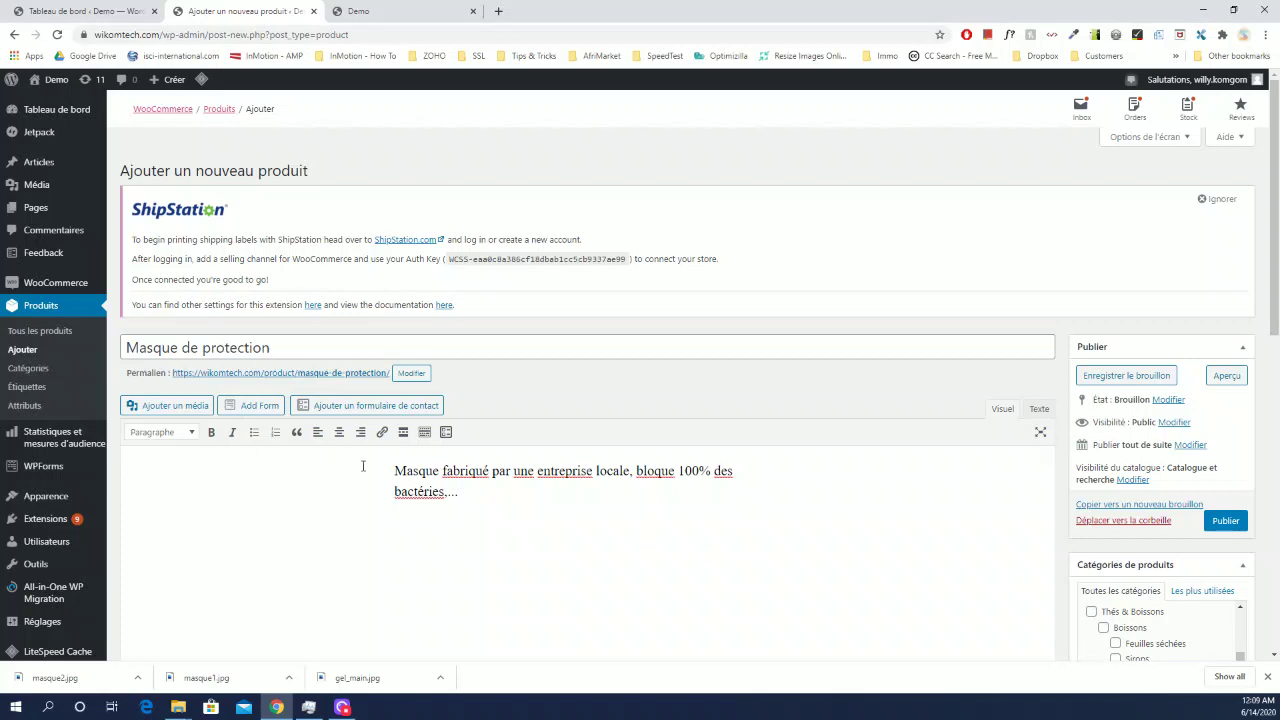
scroll(366, 460, "down", 3)
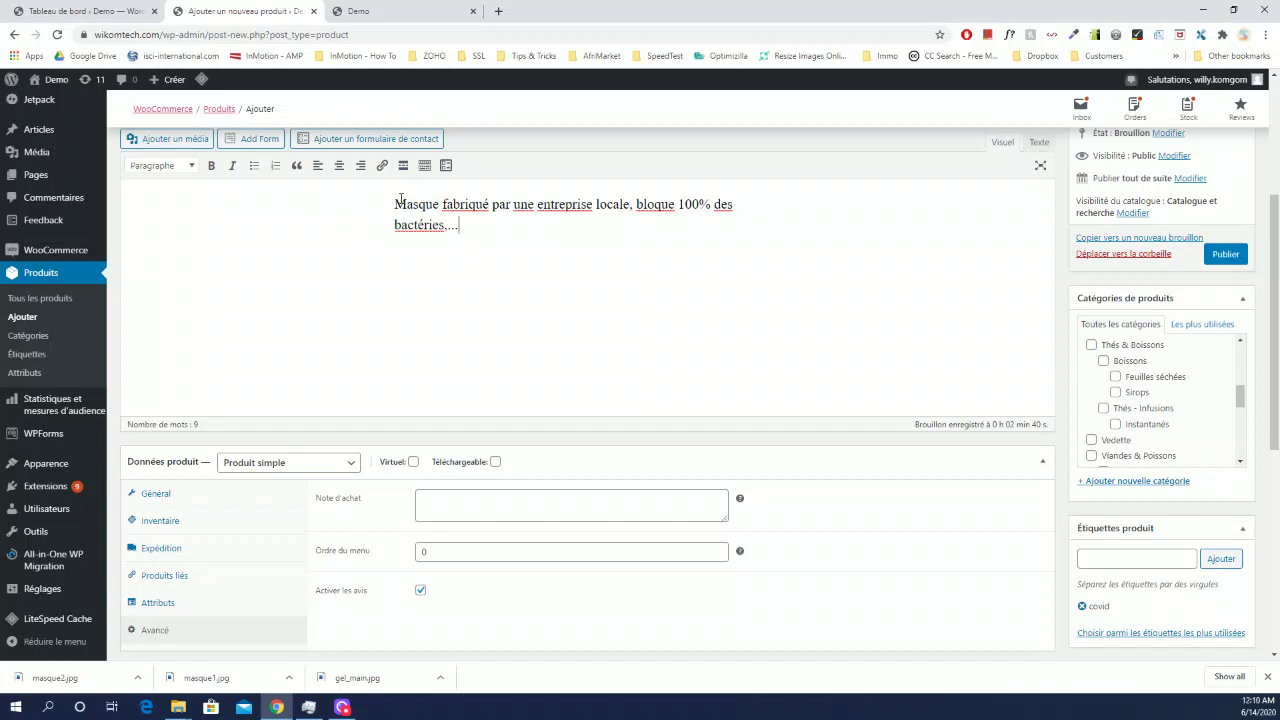
left_click_drag(395, 204, 462, 226)
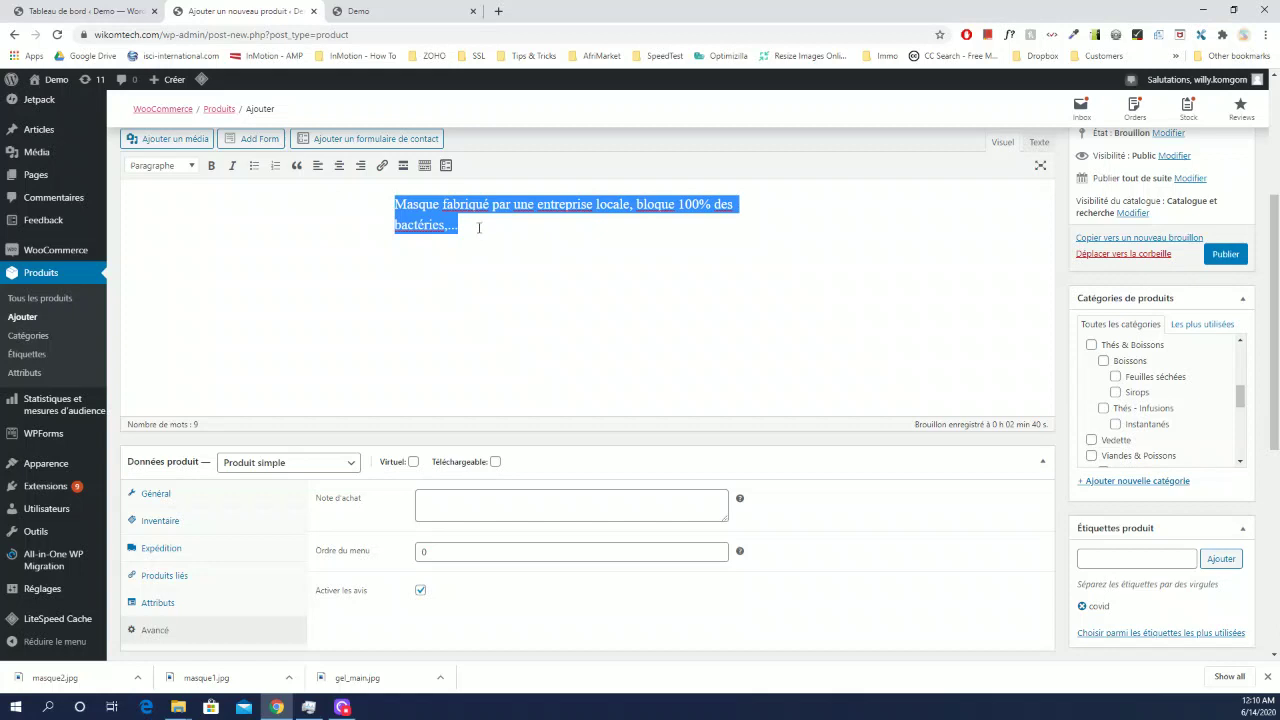
left_click(474, 232)
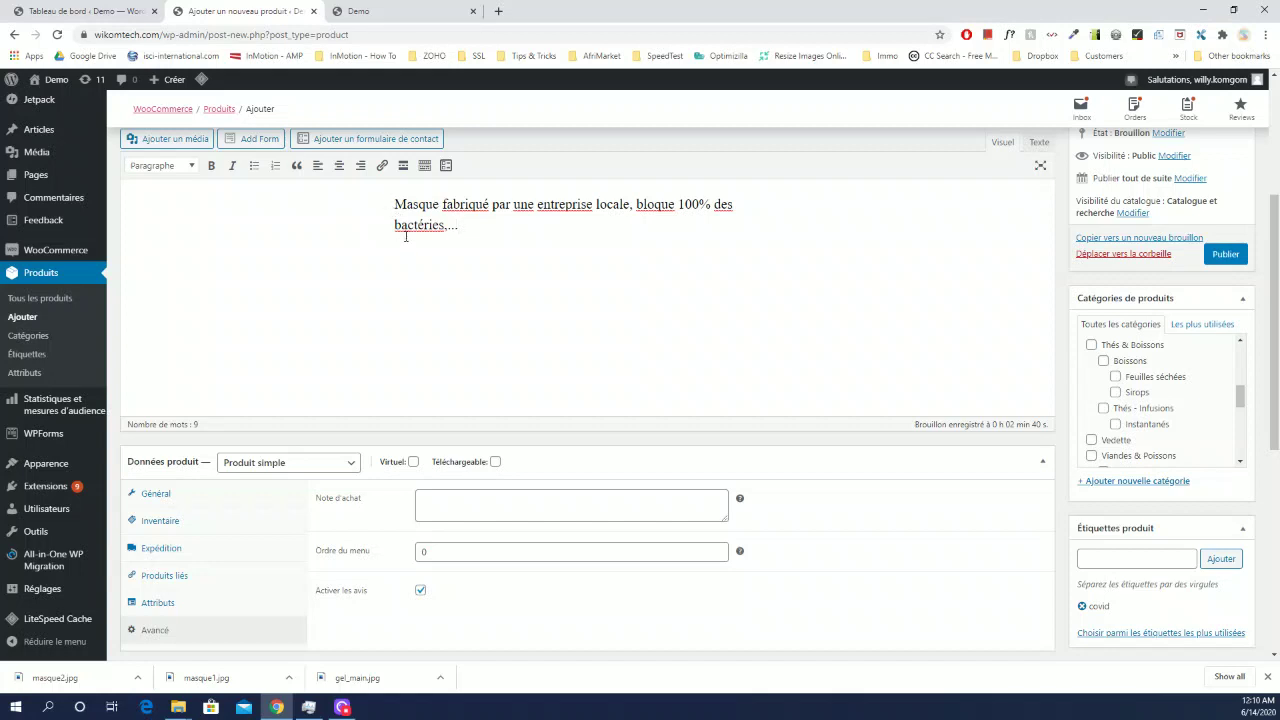
left_click_drag(395, 206, 500, 243)
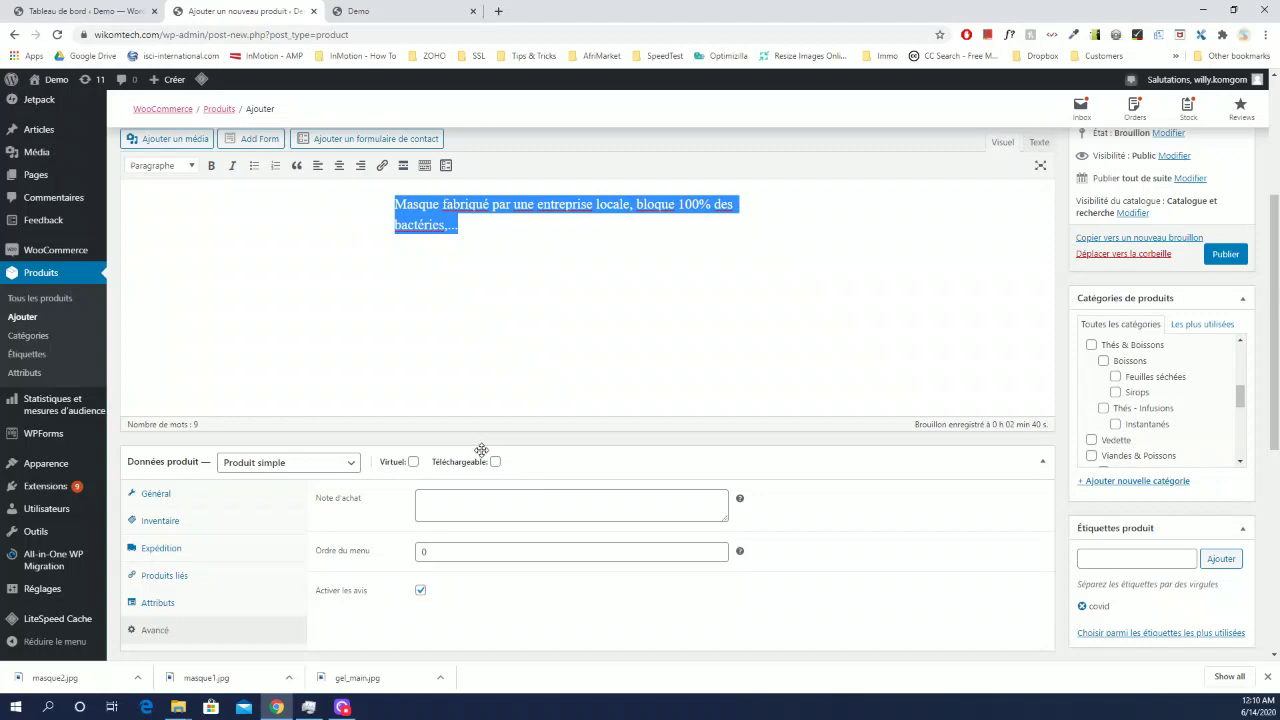
scroll(488, 442, "down", 1)
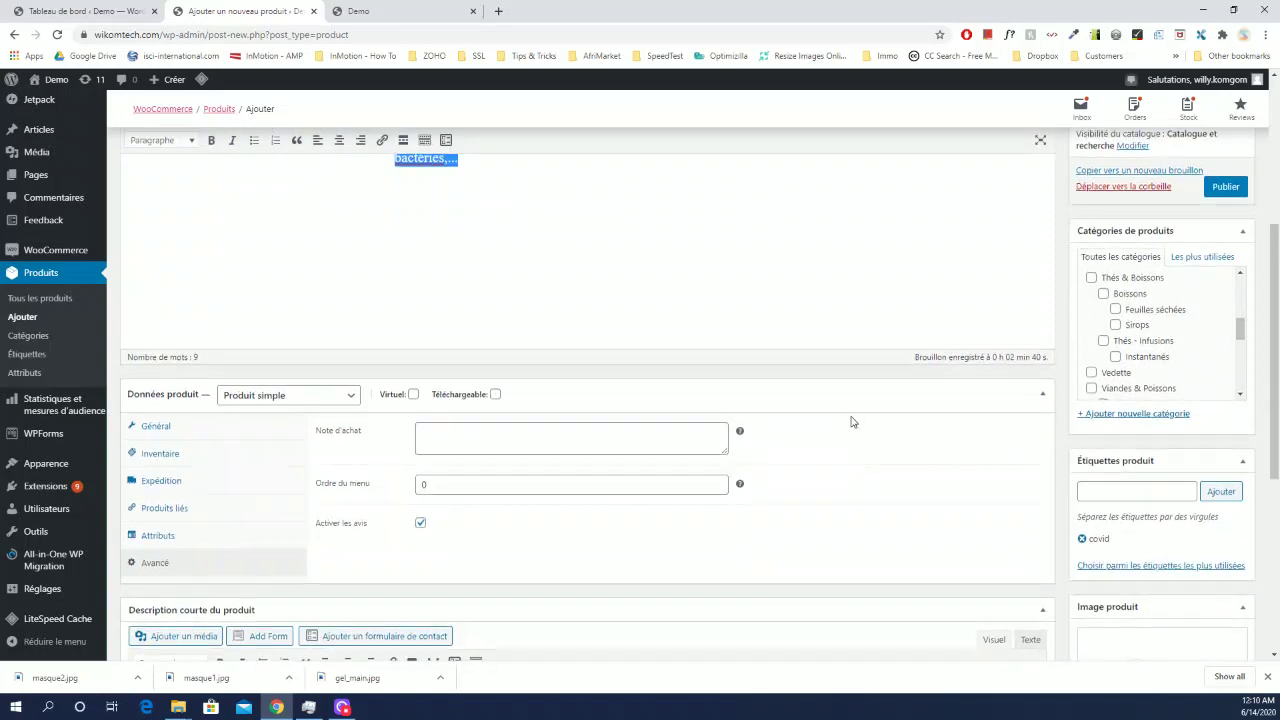
scroll(848, 418, "down", 2)
scroll(840, 400, "up", 5)
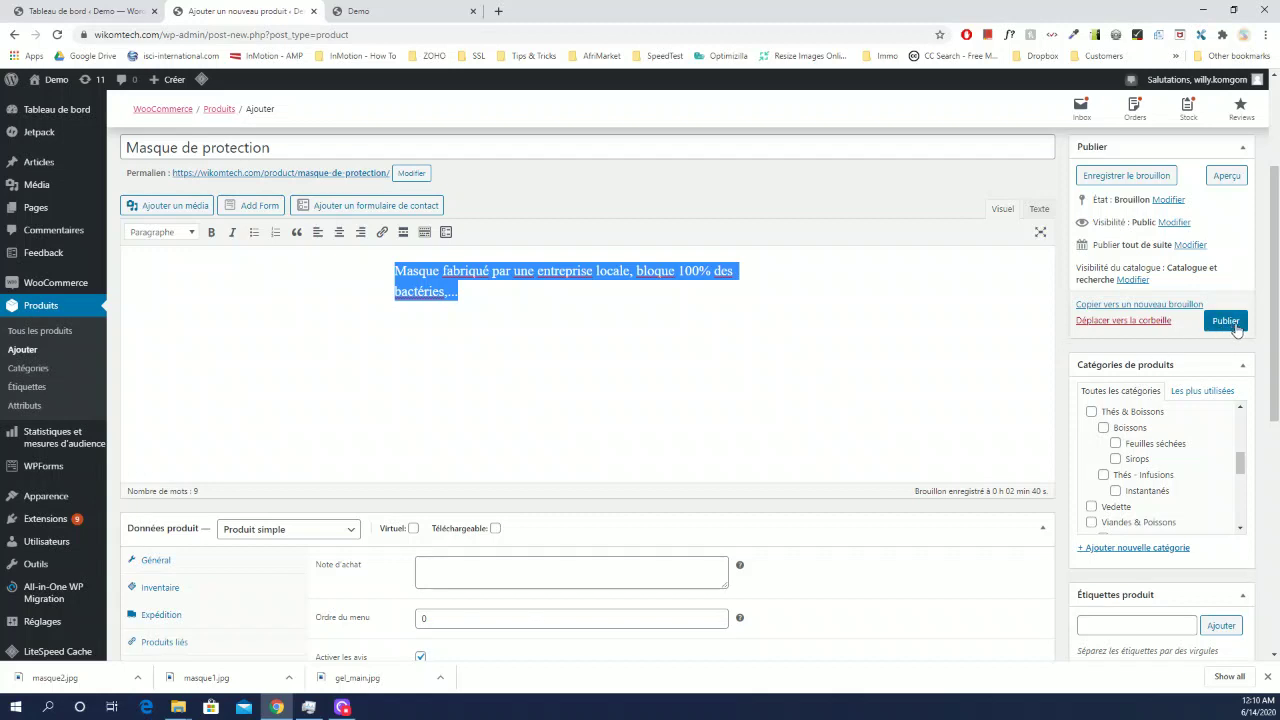
Publish the product and view its permalink page in a new browser tab
left_click(1232, 328)
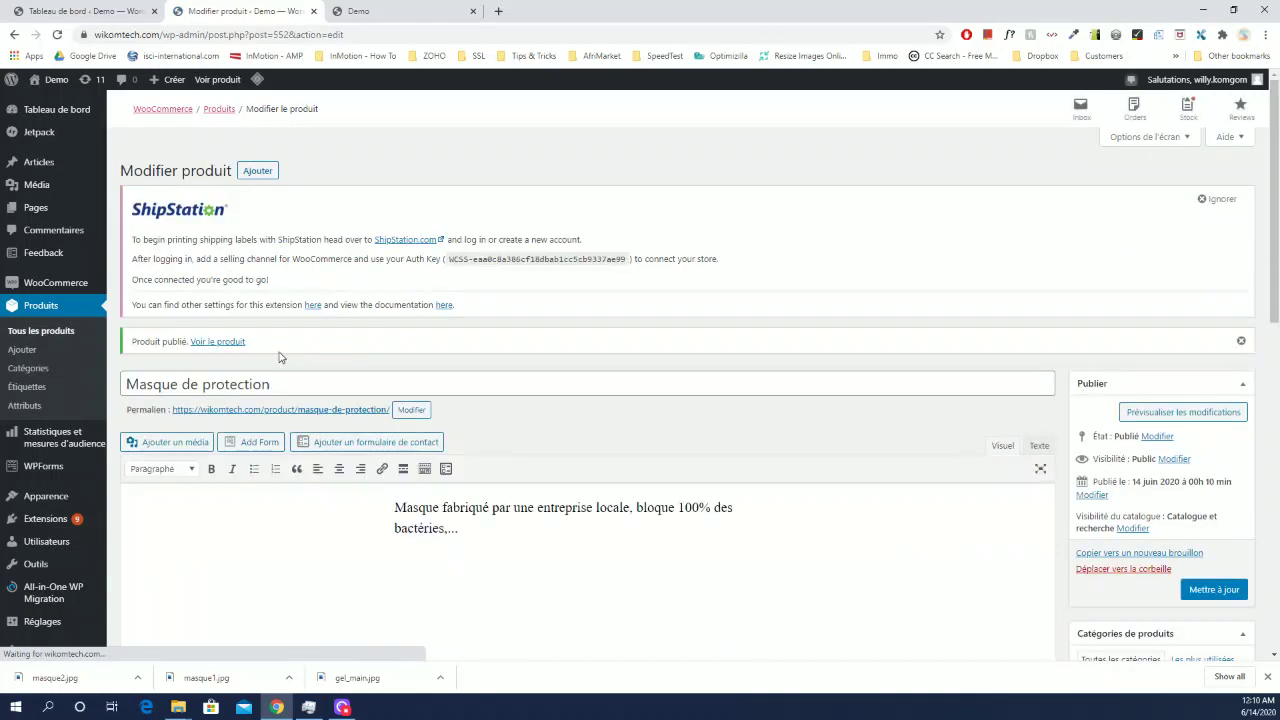
left_click(281, 412, "ctrl")
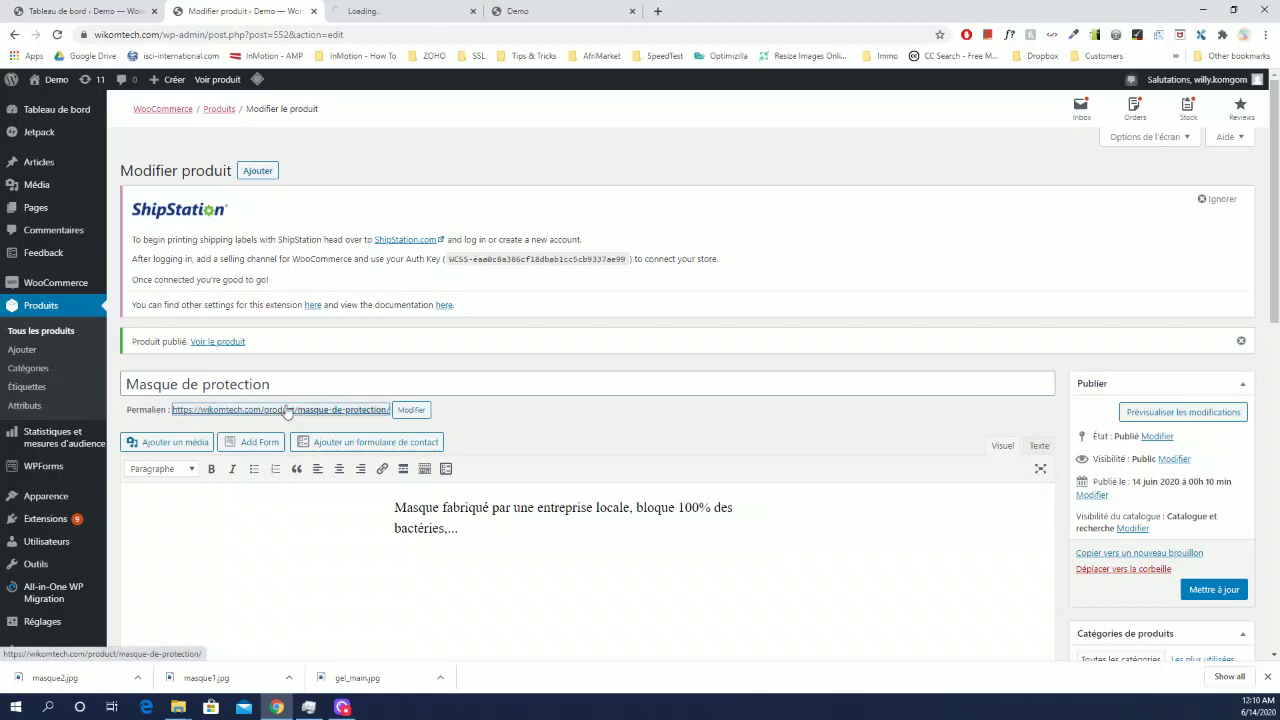
left_click(385, 14)
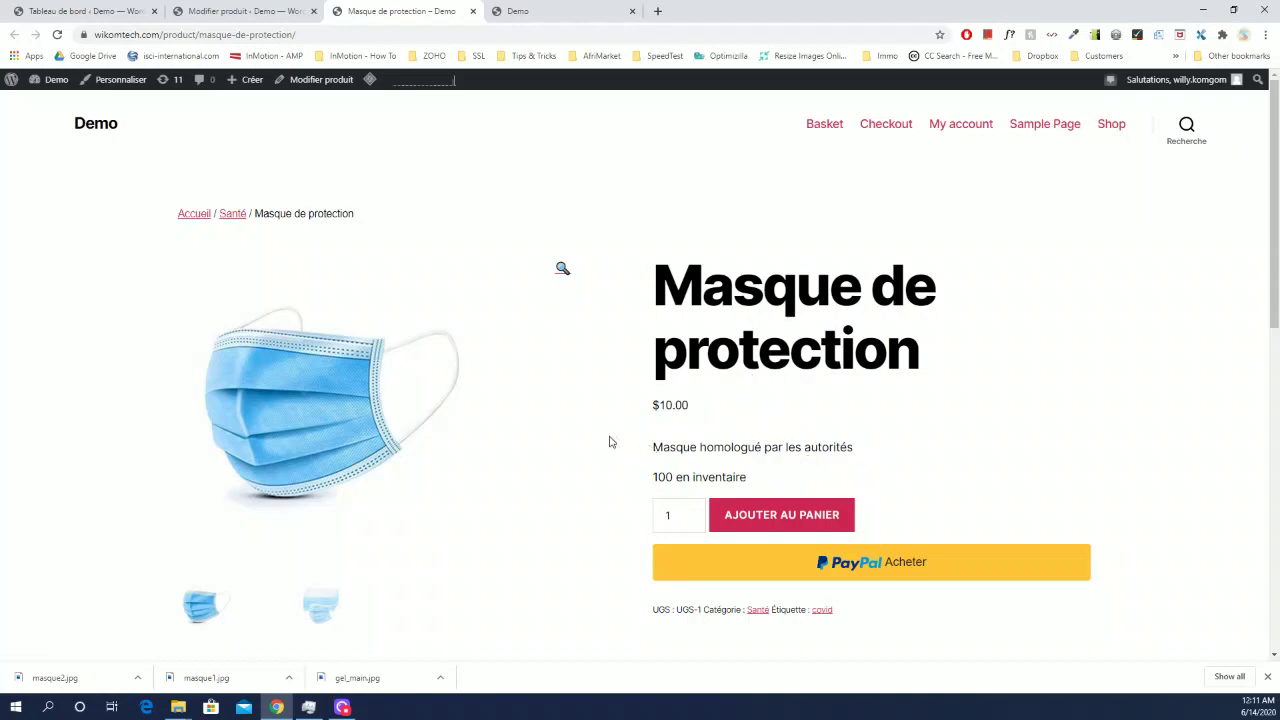
Compare the short description in the product editor with the published page and examine the stock line there
left_click(238, 10)
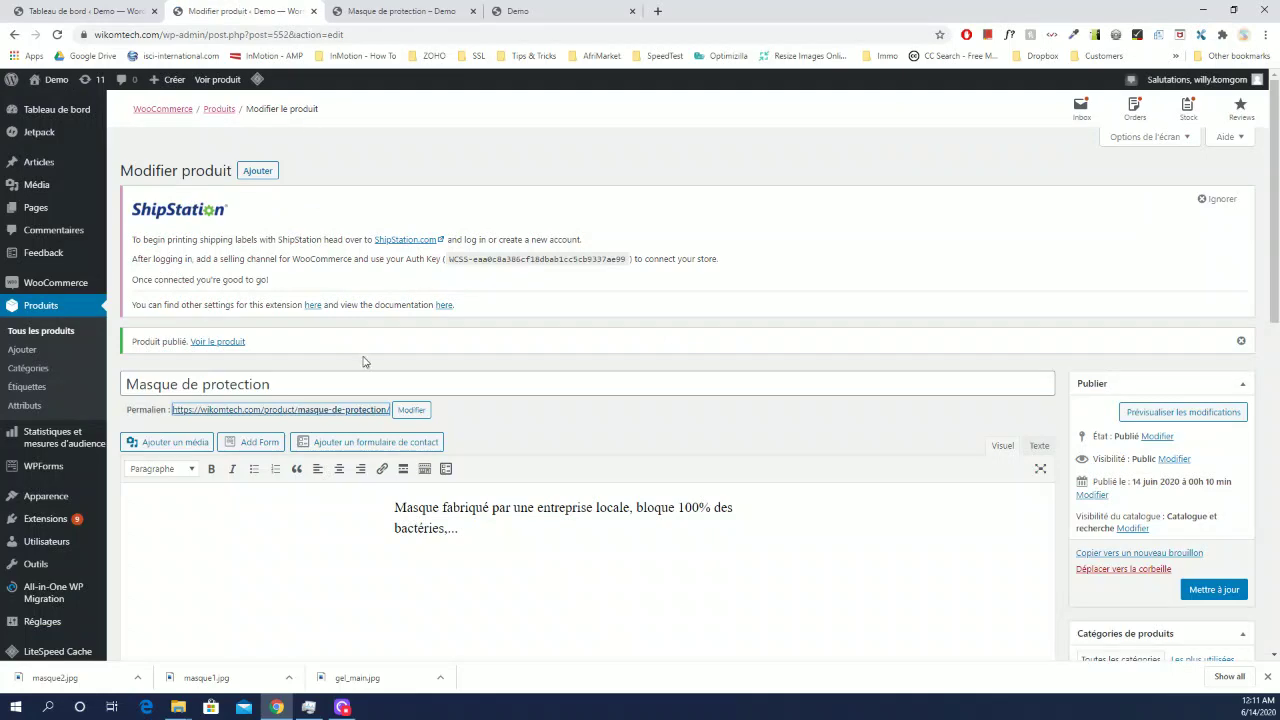
scroll(363, 363, "down", 15)
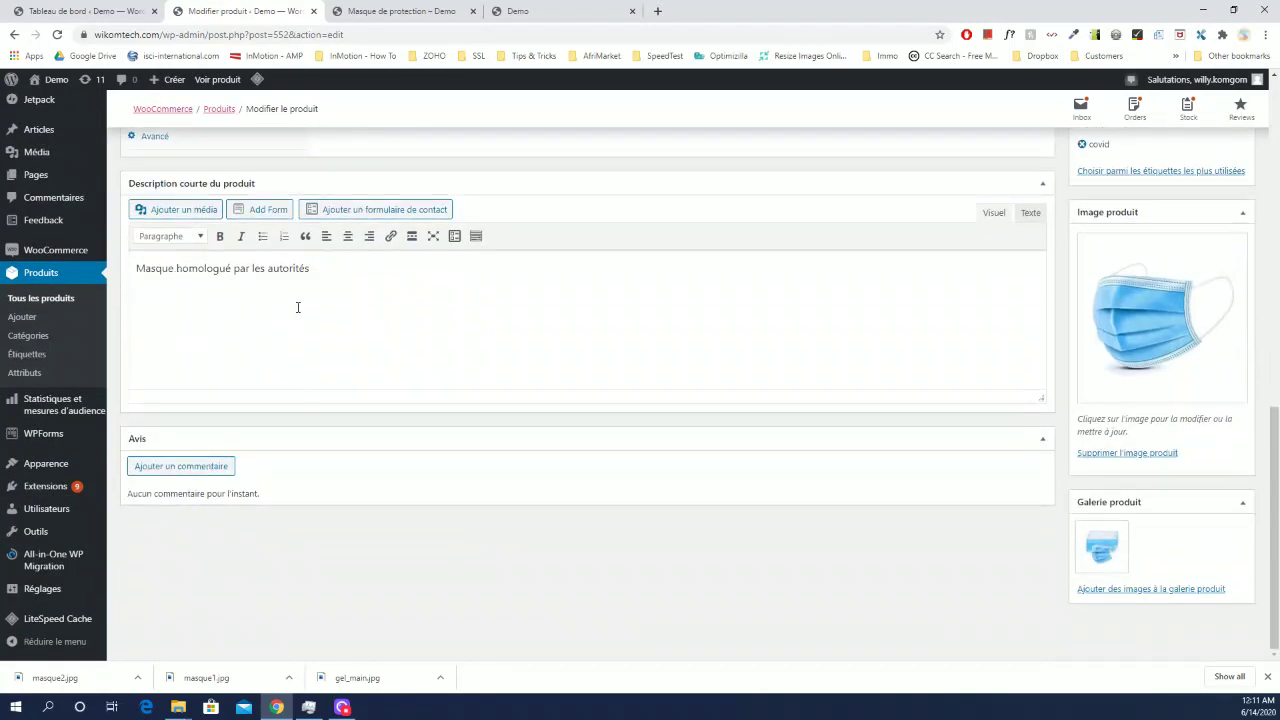
left_click(412, 14)
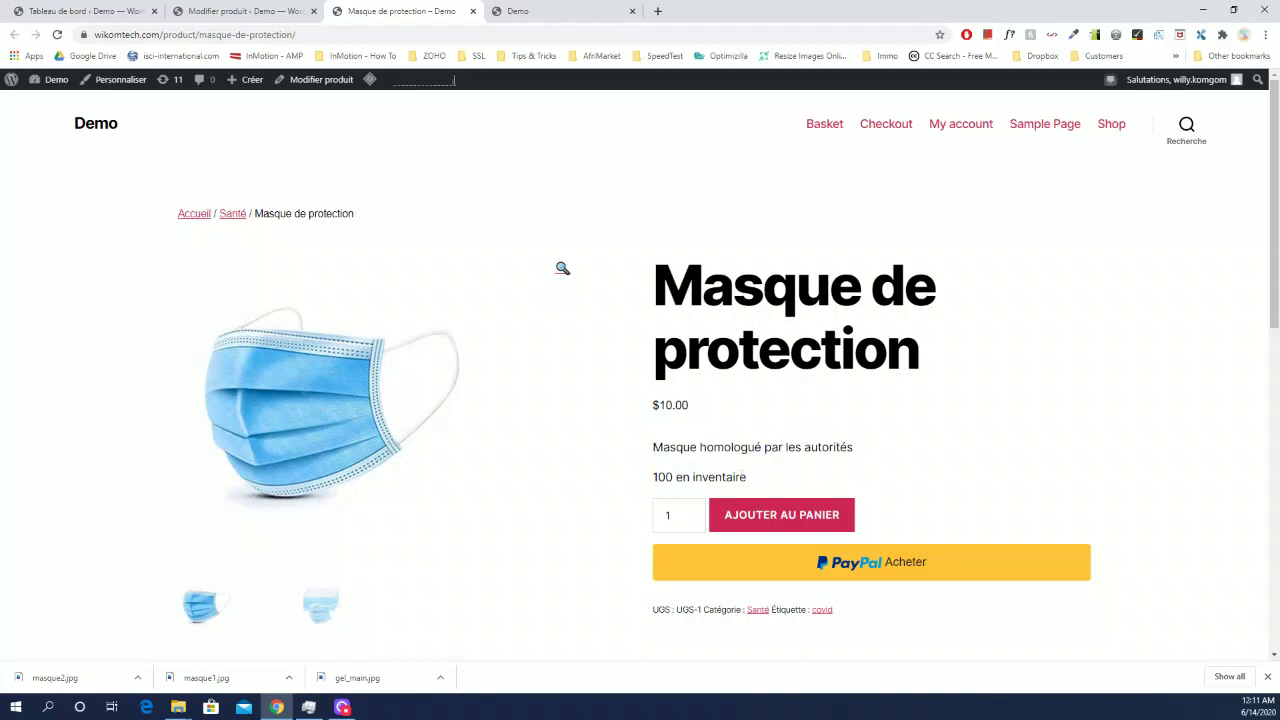
left_click_drag(747, 477, 652, 477)
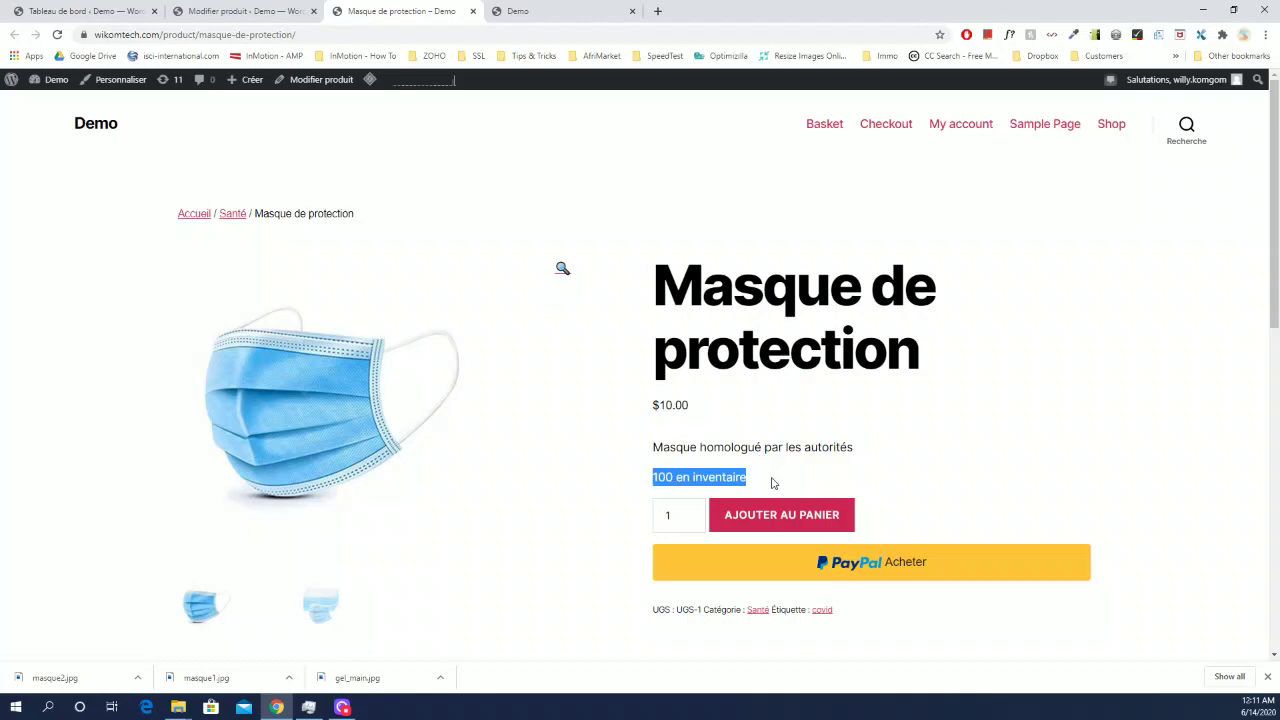
left_click(646, 487)
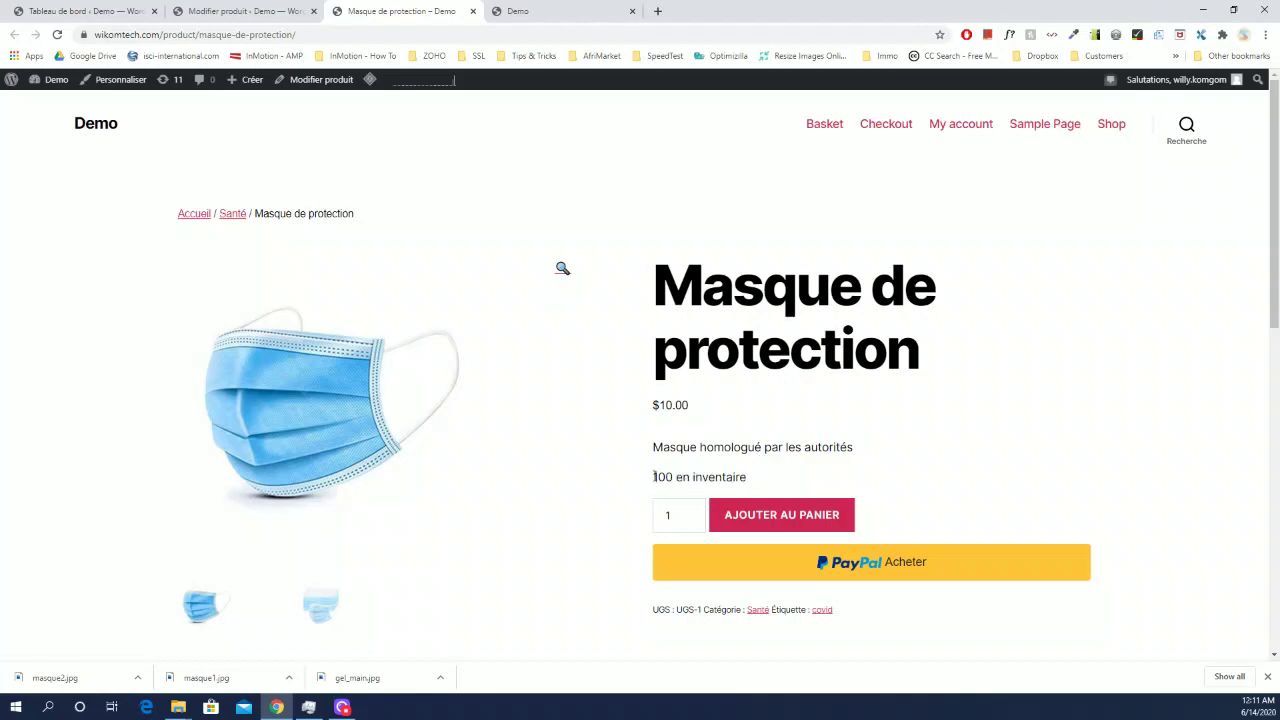
Examine the SKU and long description on the published product page, followed by its additional information (Information complémentaire)
scroll(656, 449, "down", 2)
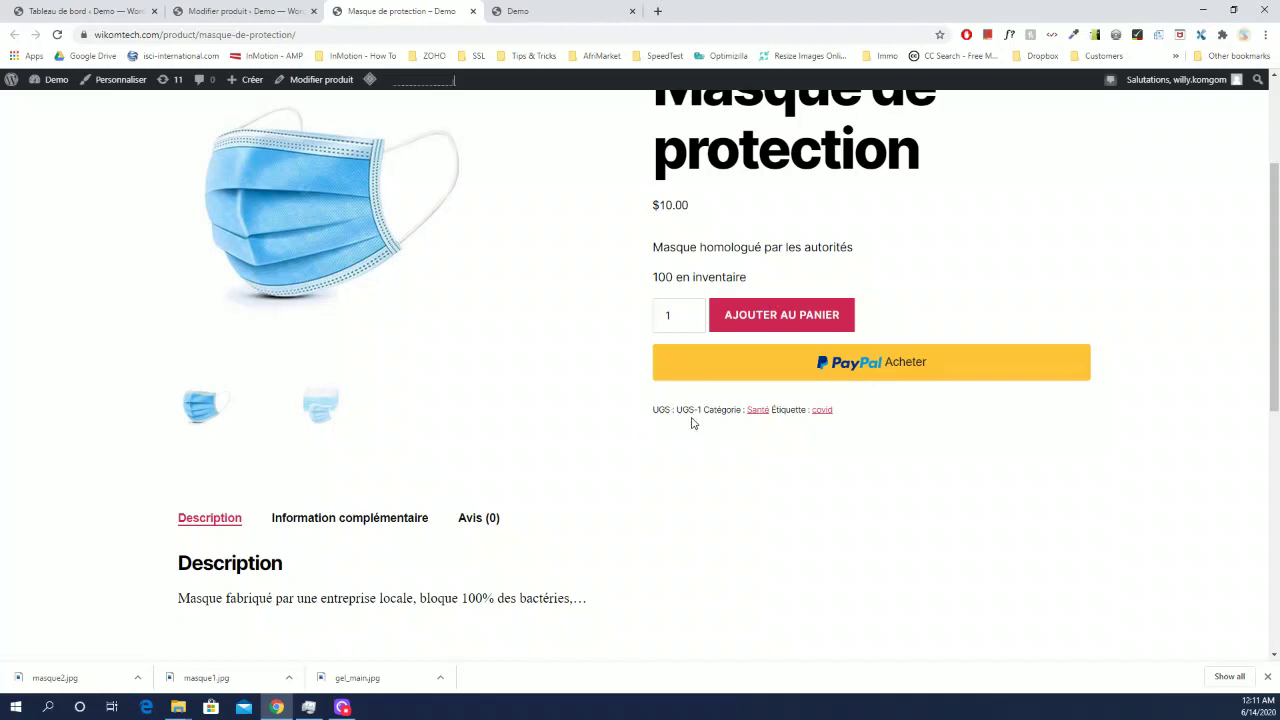
left_click_drag(703, 412, 658, 410)
left_click(681, 432)
scroll(620, 451, "down", 1)
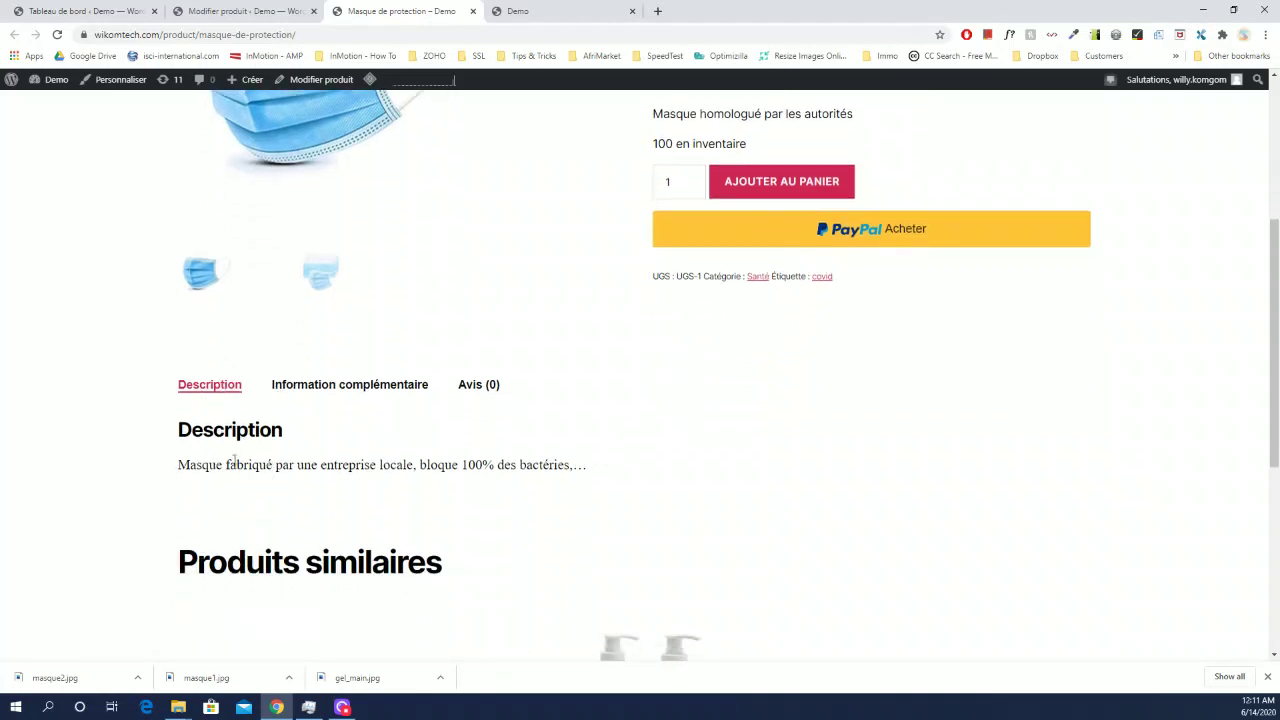
left_click_drag(178, 466, 566, 466)
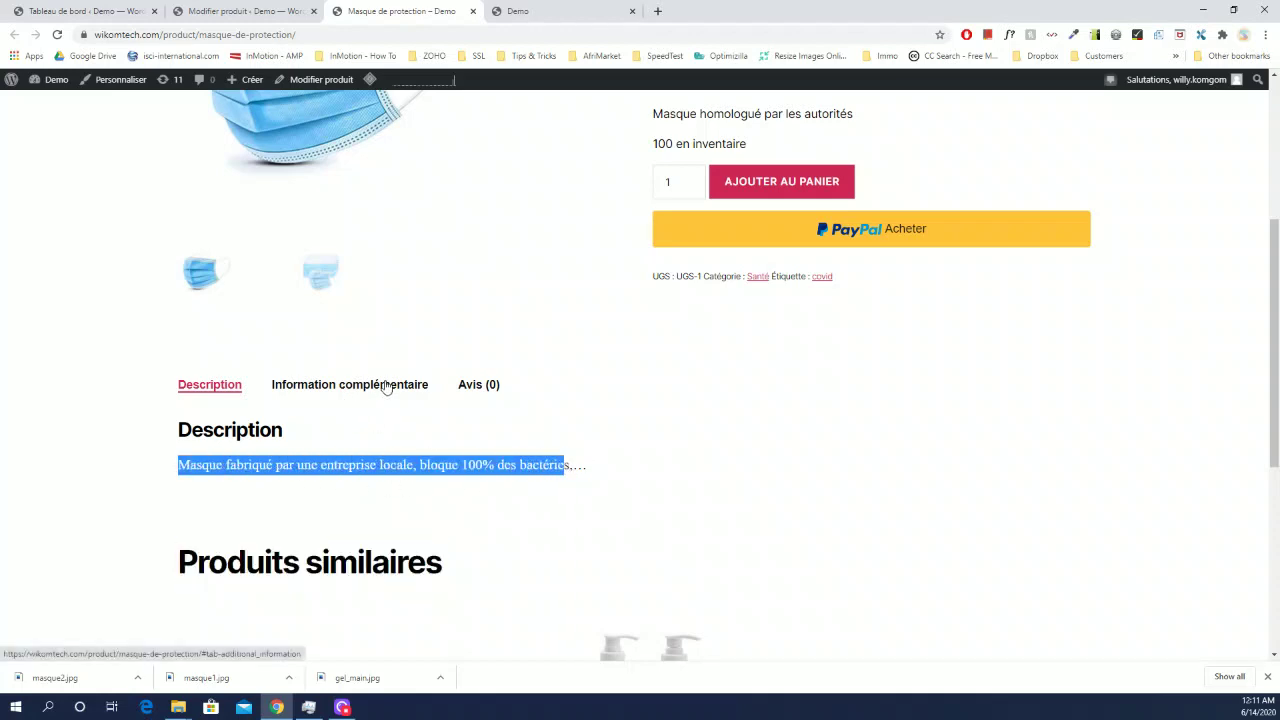
left_click(360, 386)
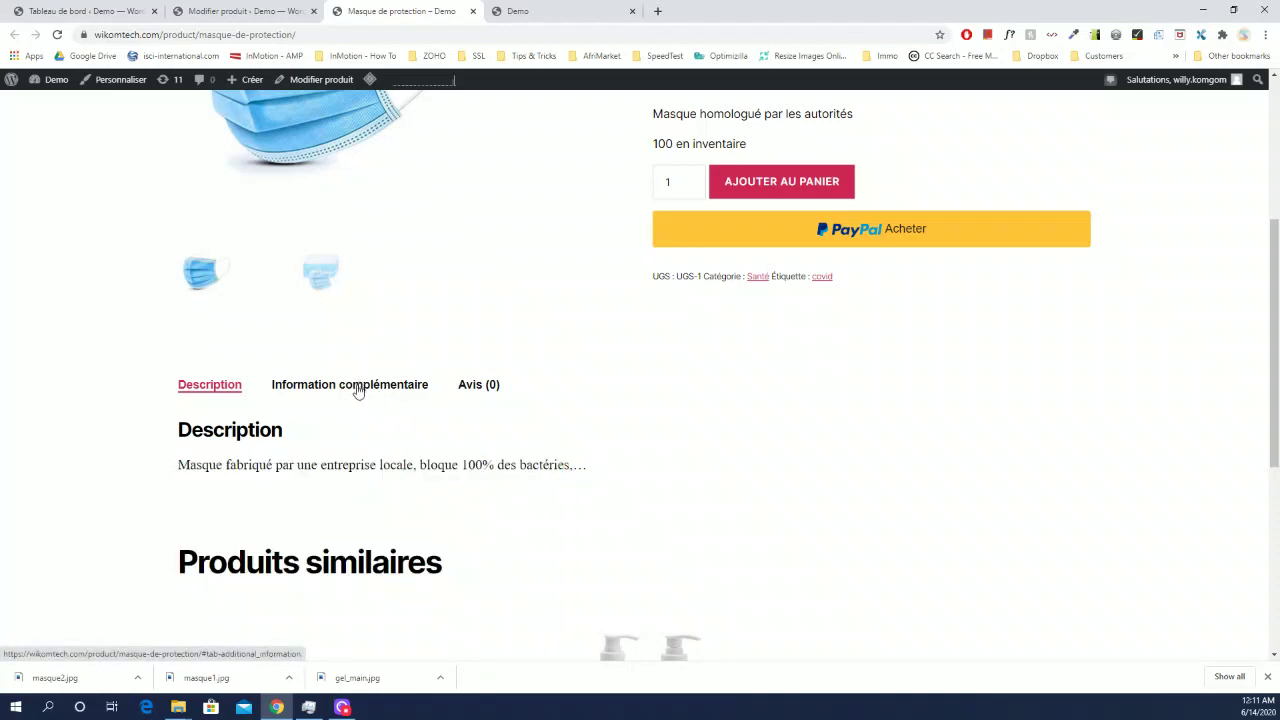
left_click(360, 386)
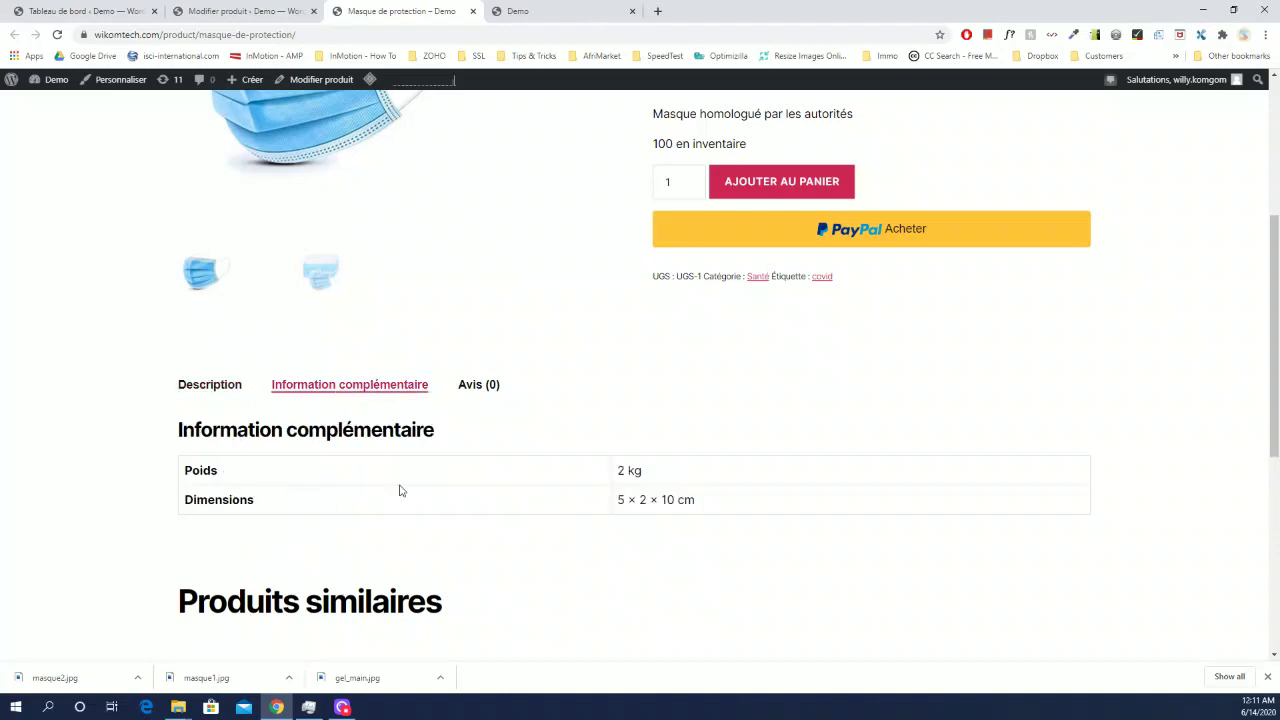
Examine the reviews section (Avis) of the published product page, including its rating and comment form
left_click(491, 389)
scroll(467, 516, "down", 1)
scroll(467, 516, "down", 2)
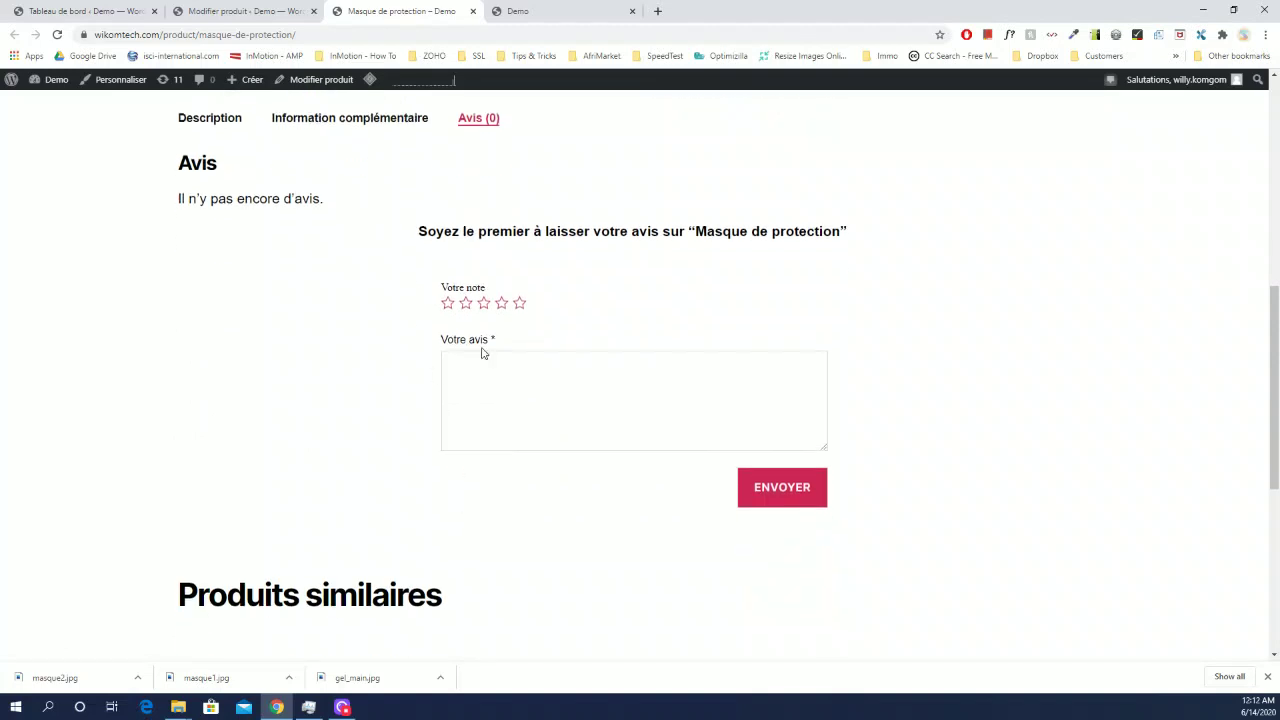
left_click(504, 353)
scroll(329, 337, "up", 2)
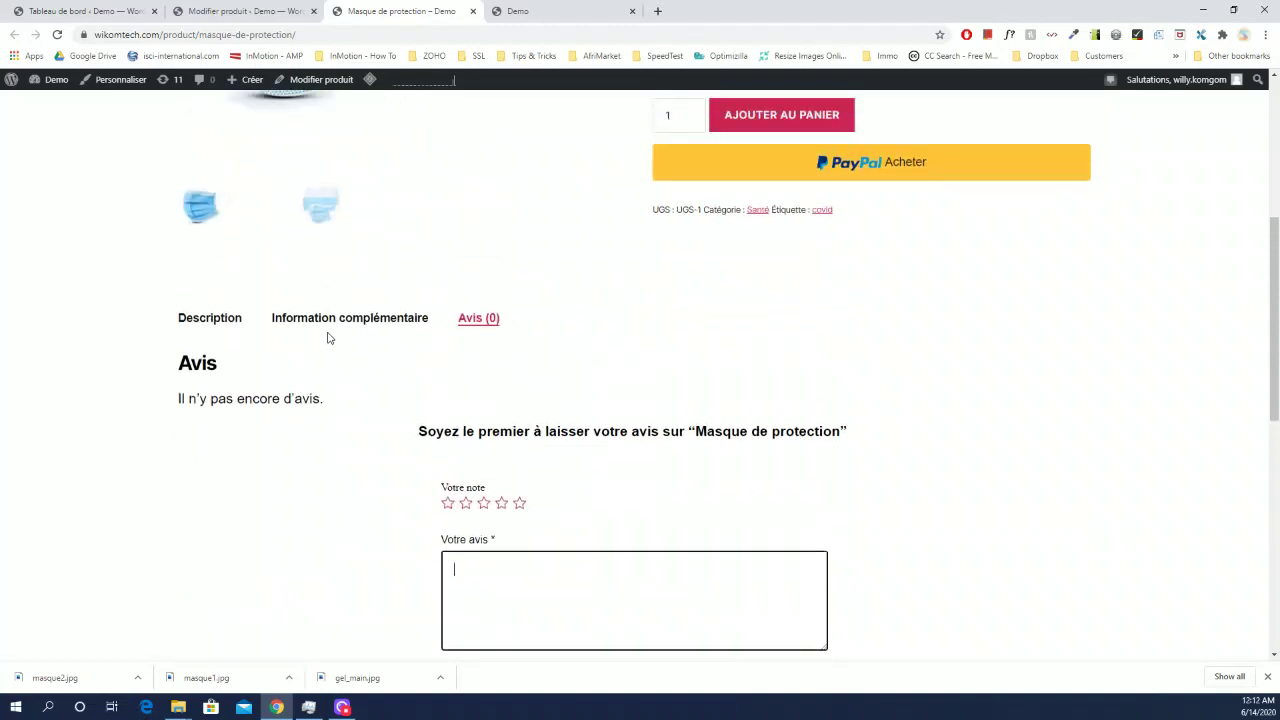
Examine the related products (Produits similaires) shown on the mask's product page
scroll(329, 337, "down", 3)
scroll(329, 337, "down", 2)
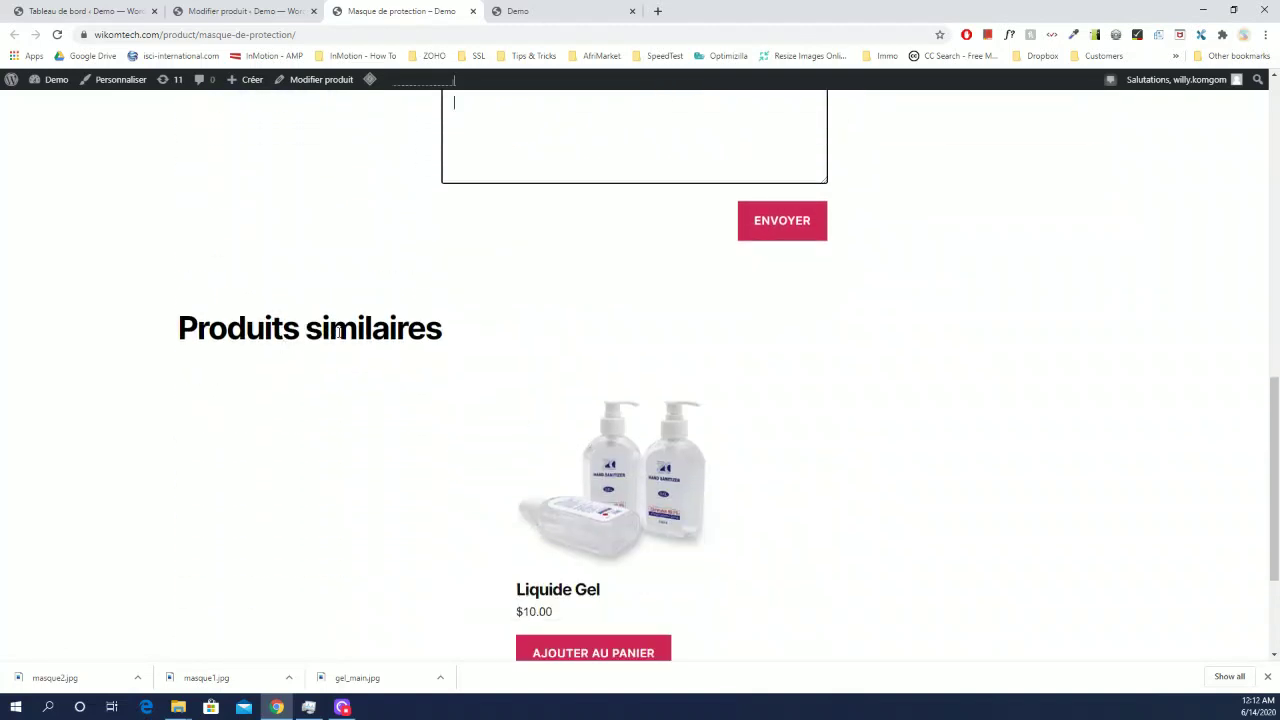
scroll(414, 338, "down", 2)
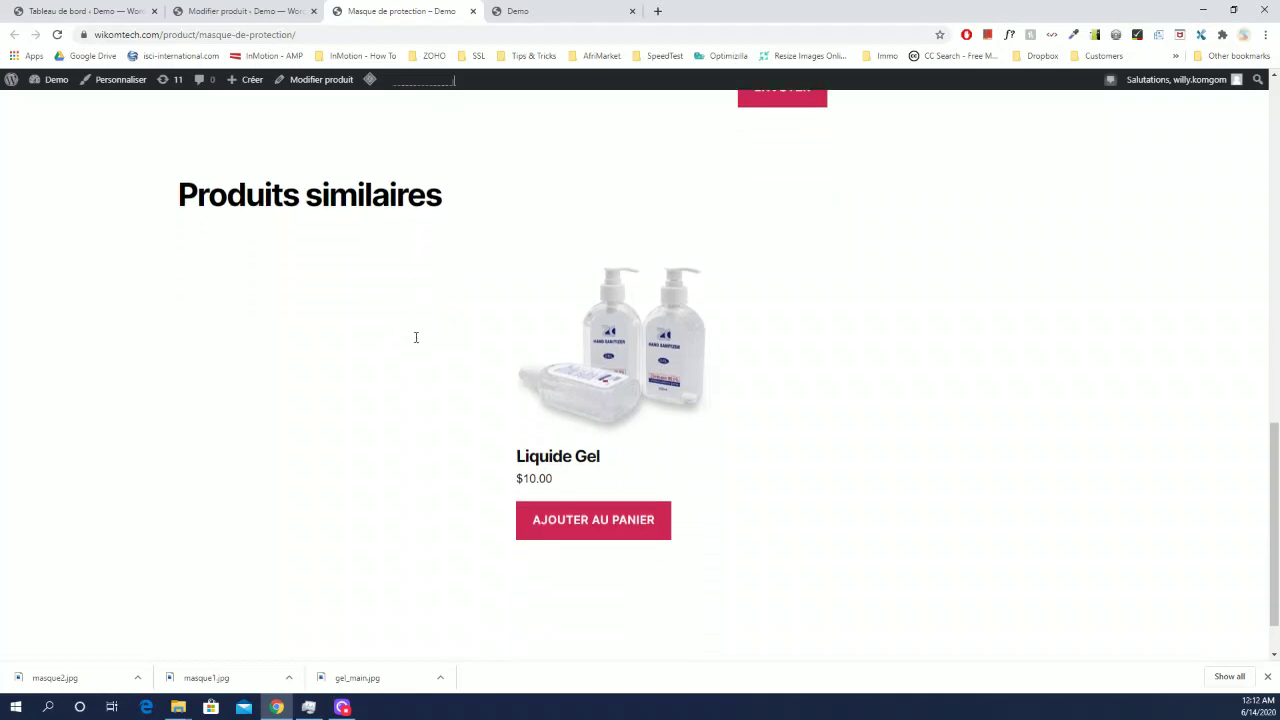
scroll(466, 360, "up", 1)
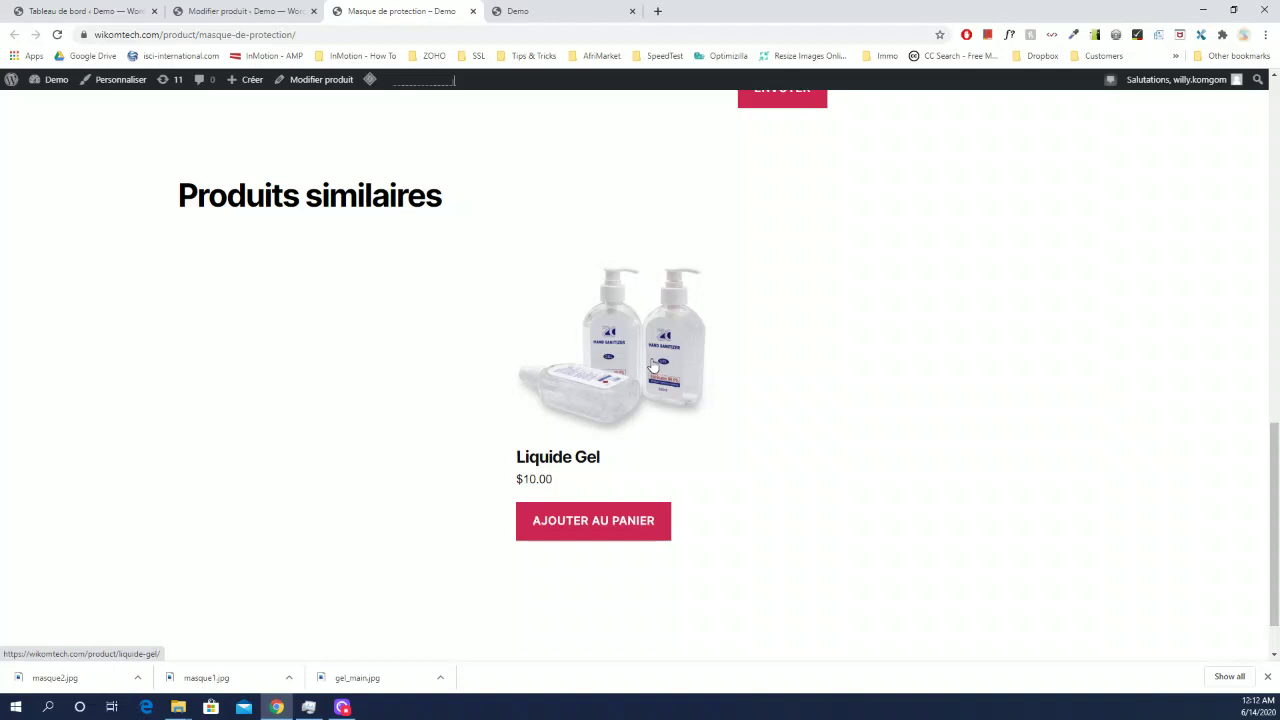
scroll(648, 350, "up", 5)
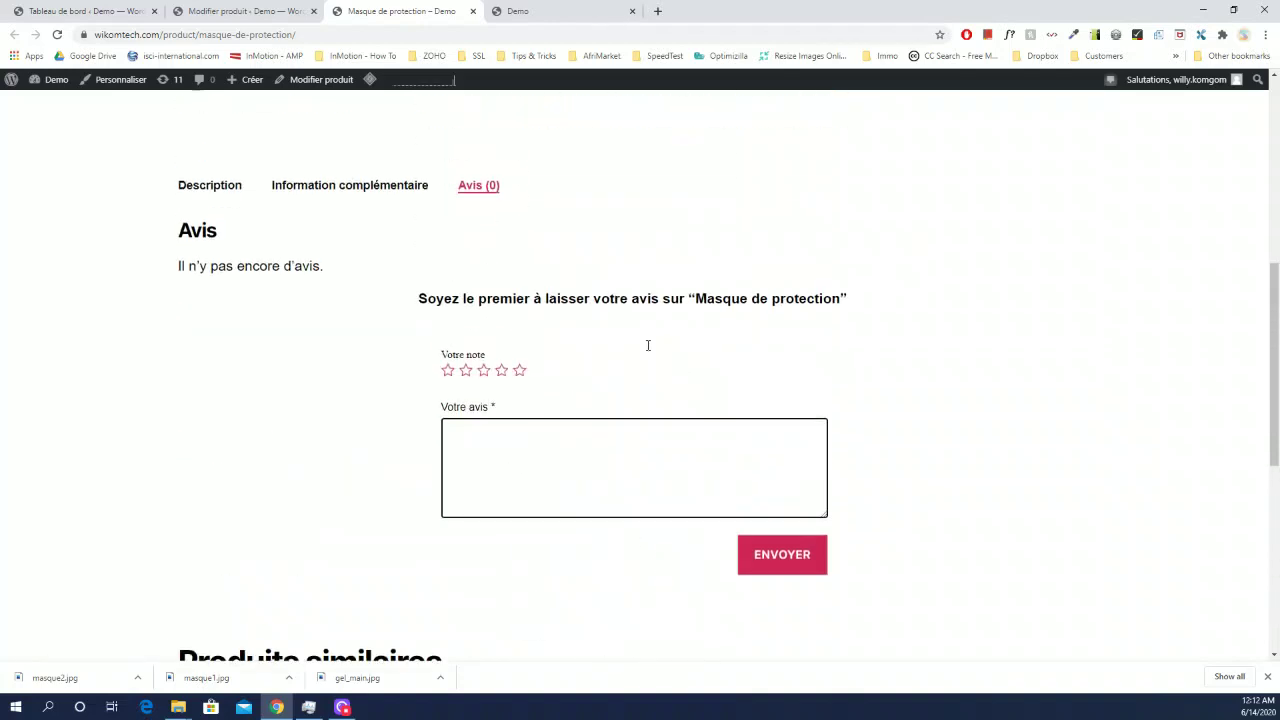
scroll(647, 355, "up", 5)
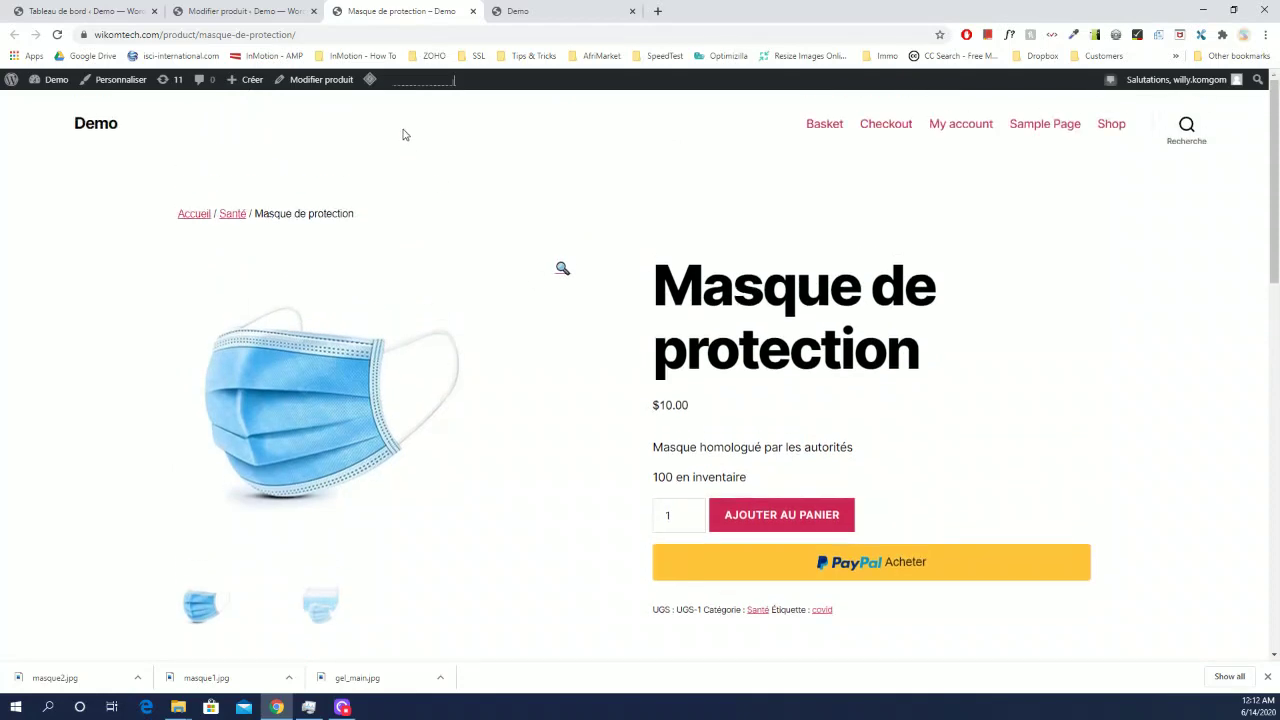
Set the regular price of Masque de protection to 12 in the product editor and update the product
left_click(242, 11)
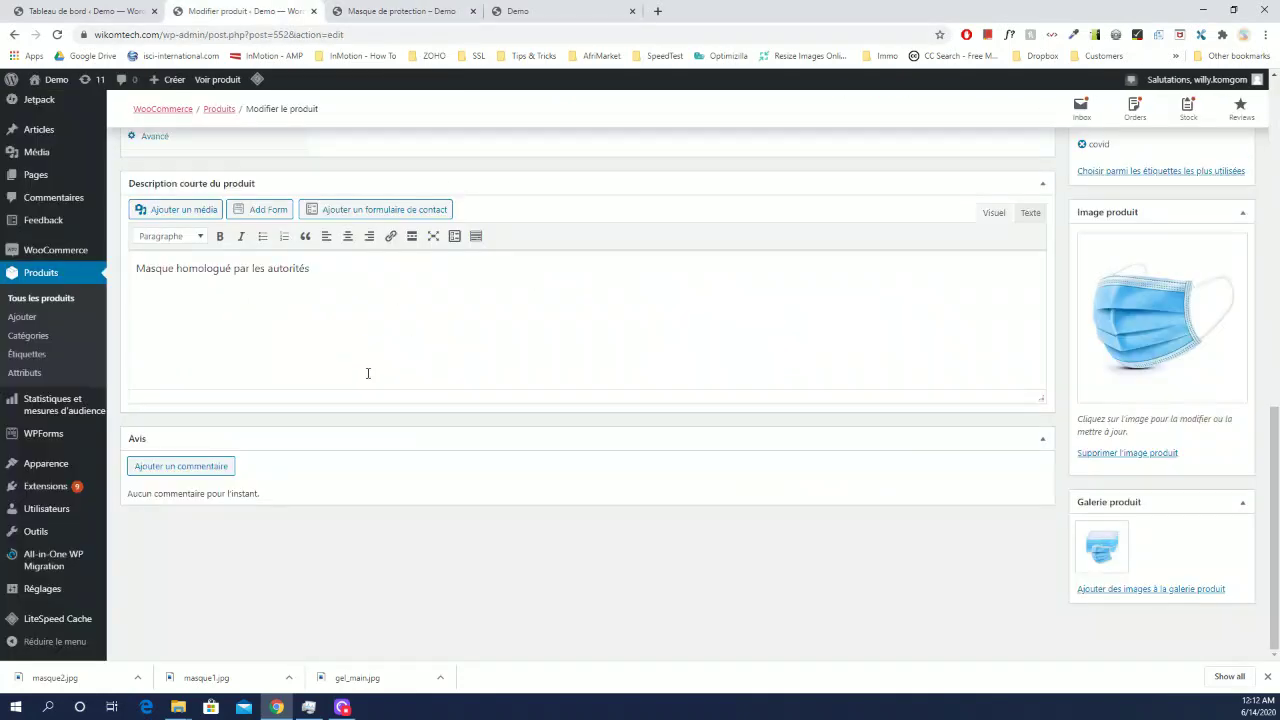
scroll(368, 370, "up", 4)
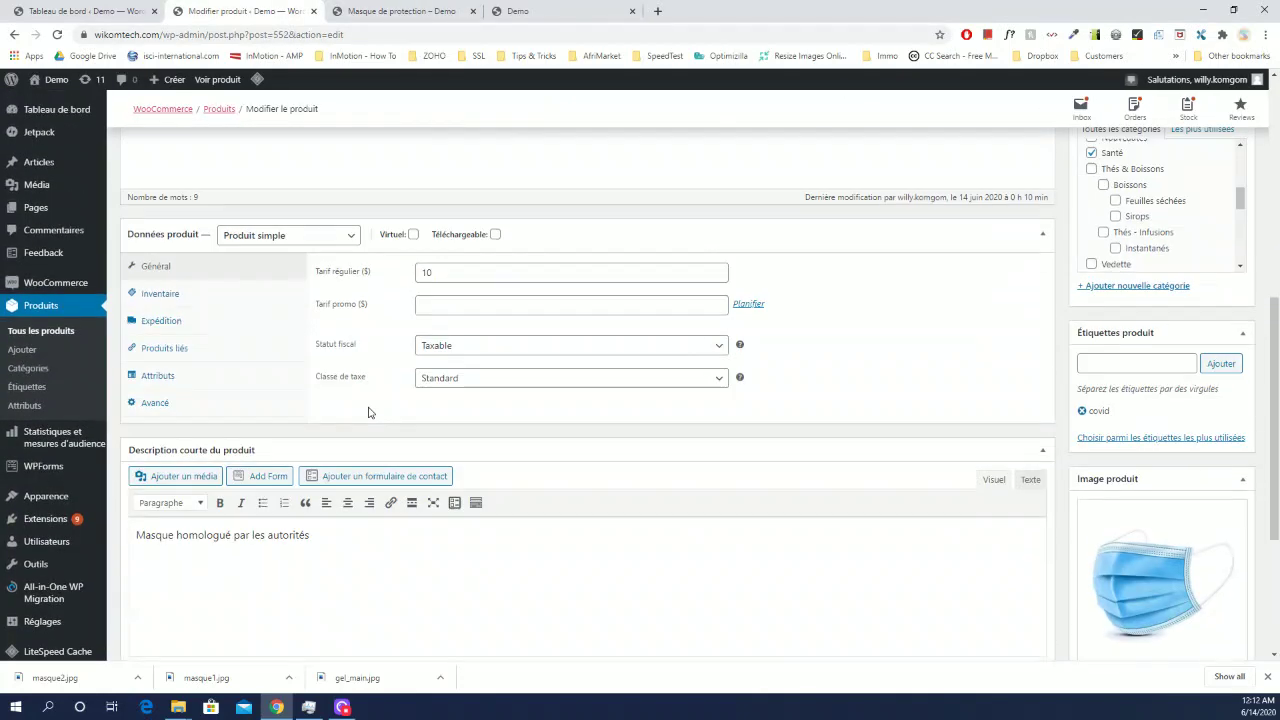
left_click(444, 405)
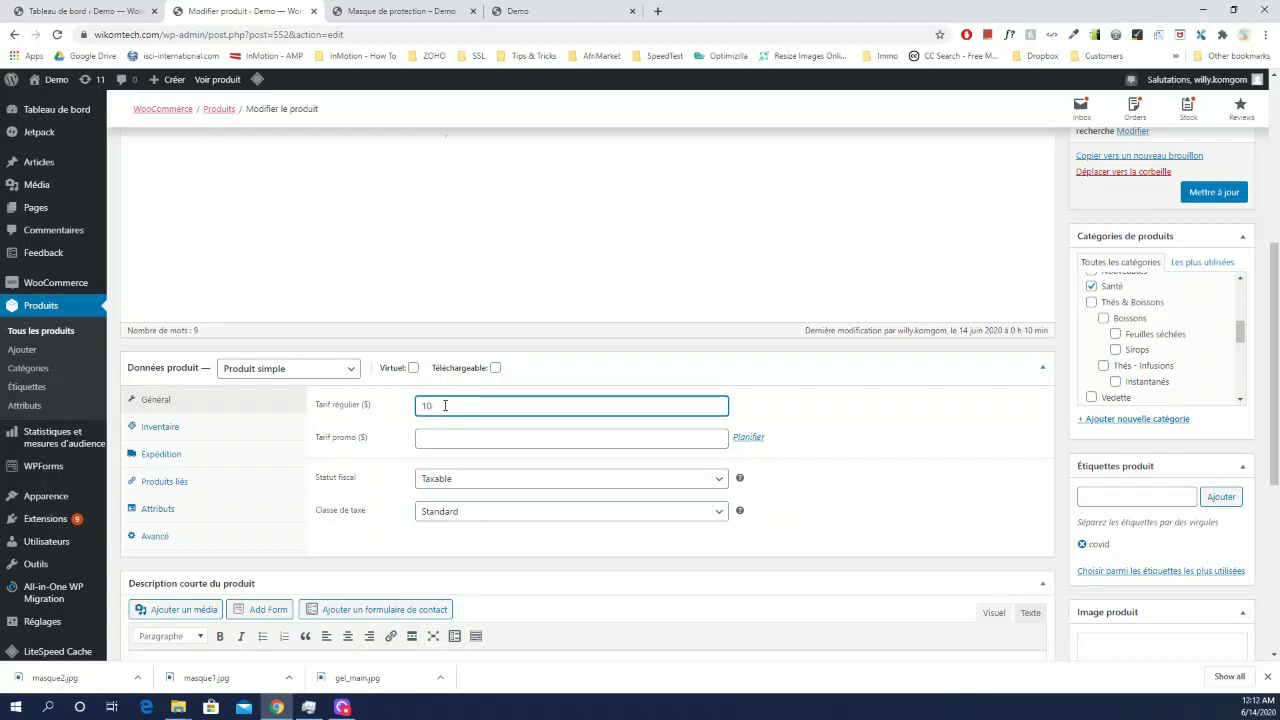
key("BackSpace")
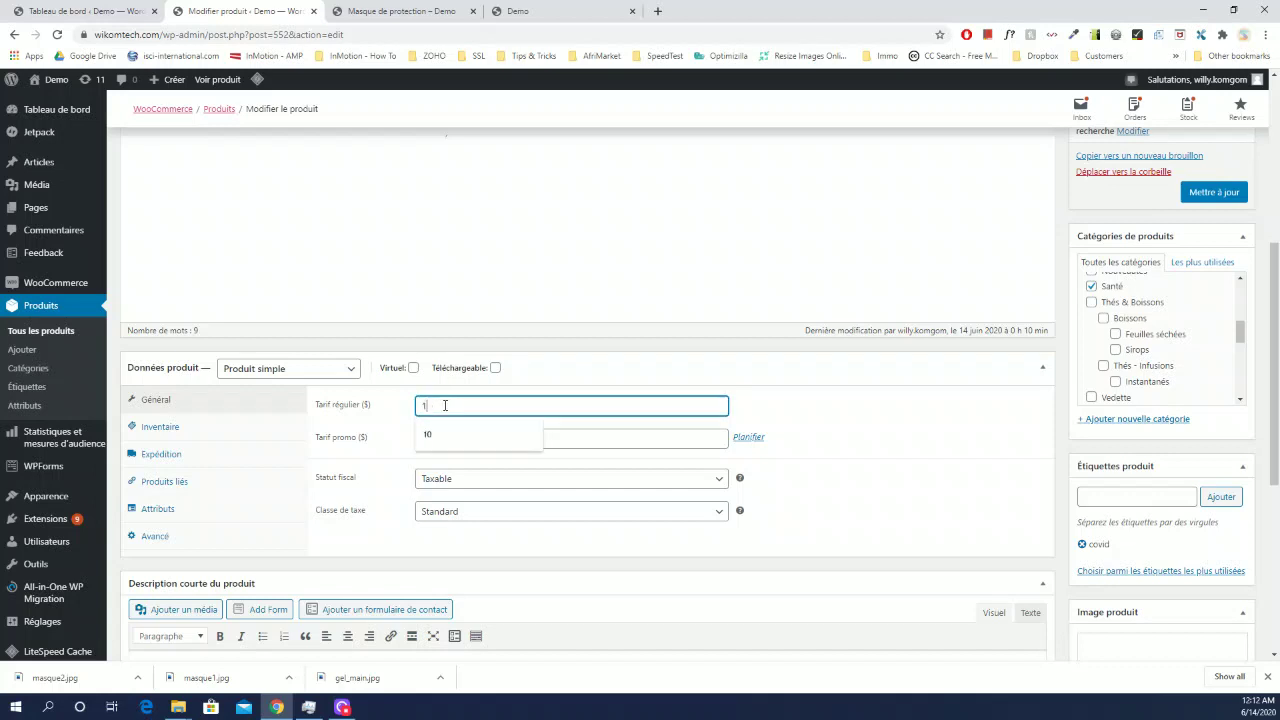
type("2")
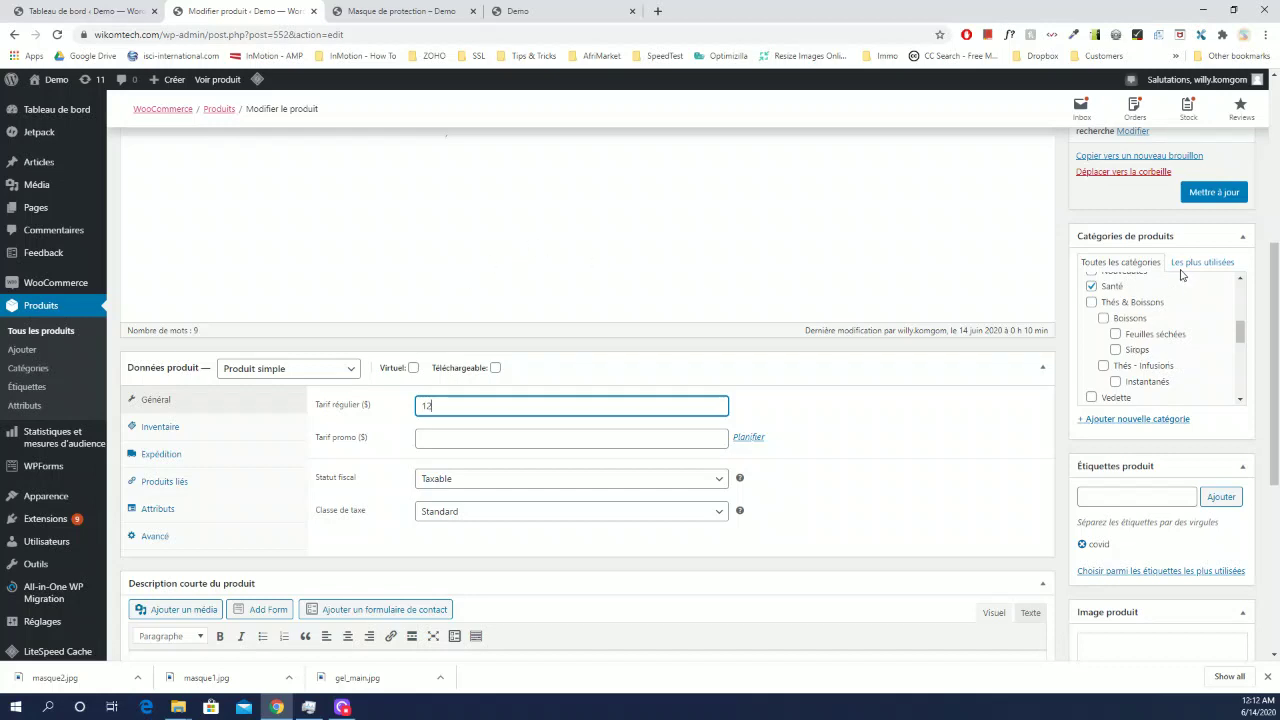
scroll(992, 573, "up", 2)
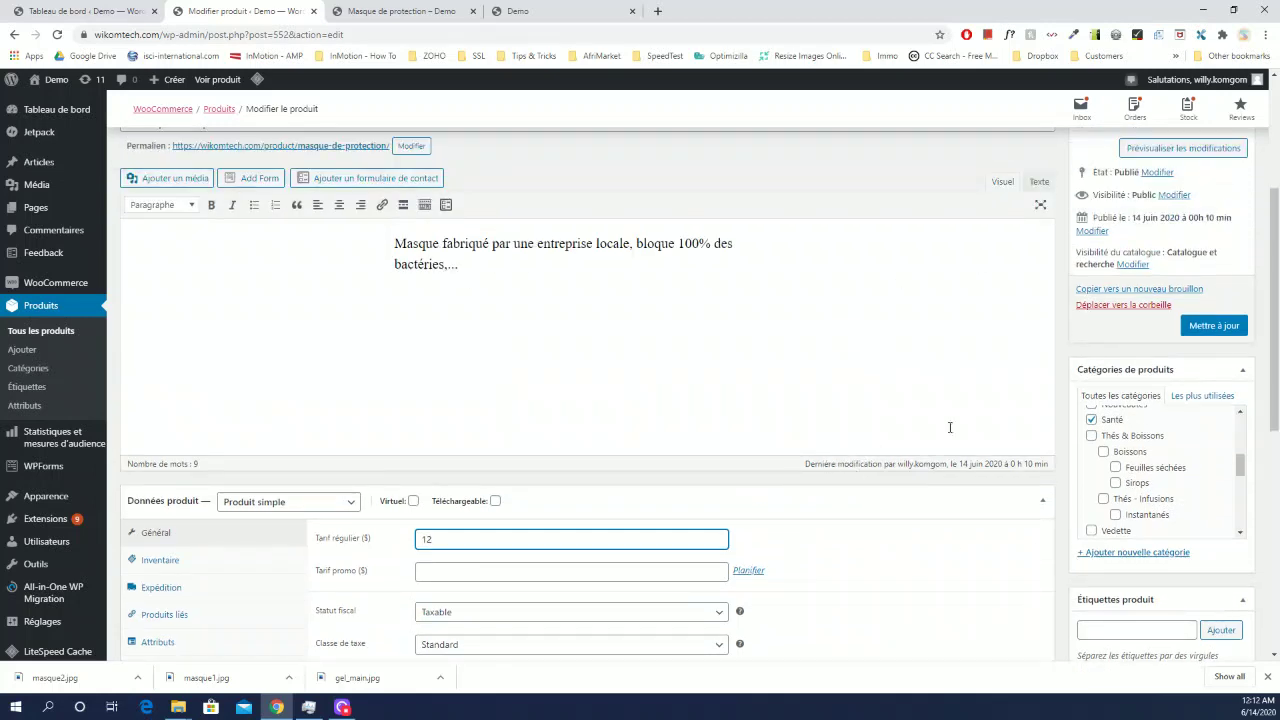
left_click(1214, 326)
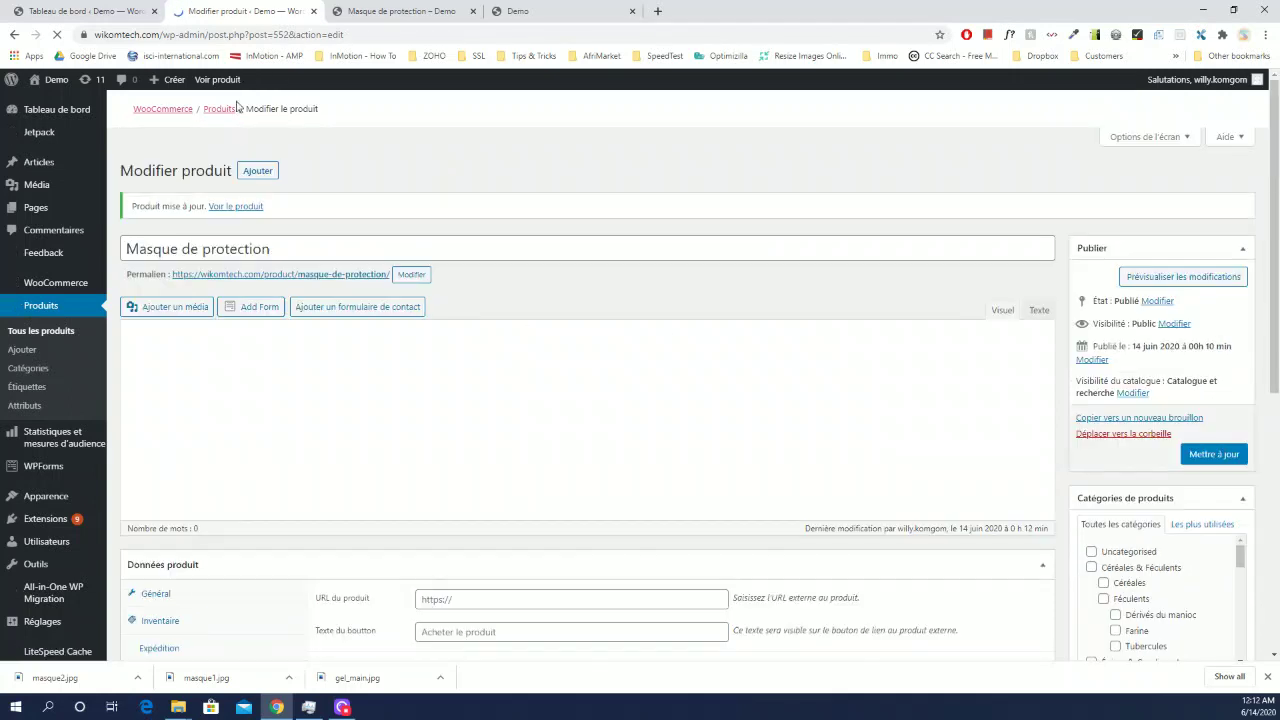
Reload the published Masque de protection page and check its displayed price
left_click(383, 9)
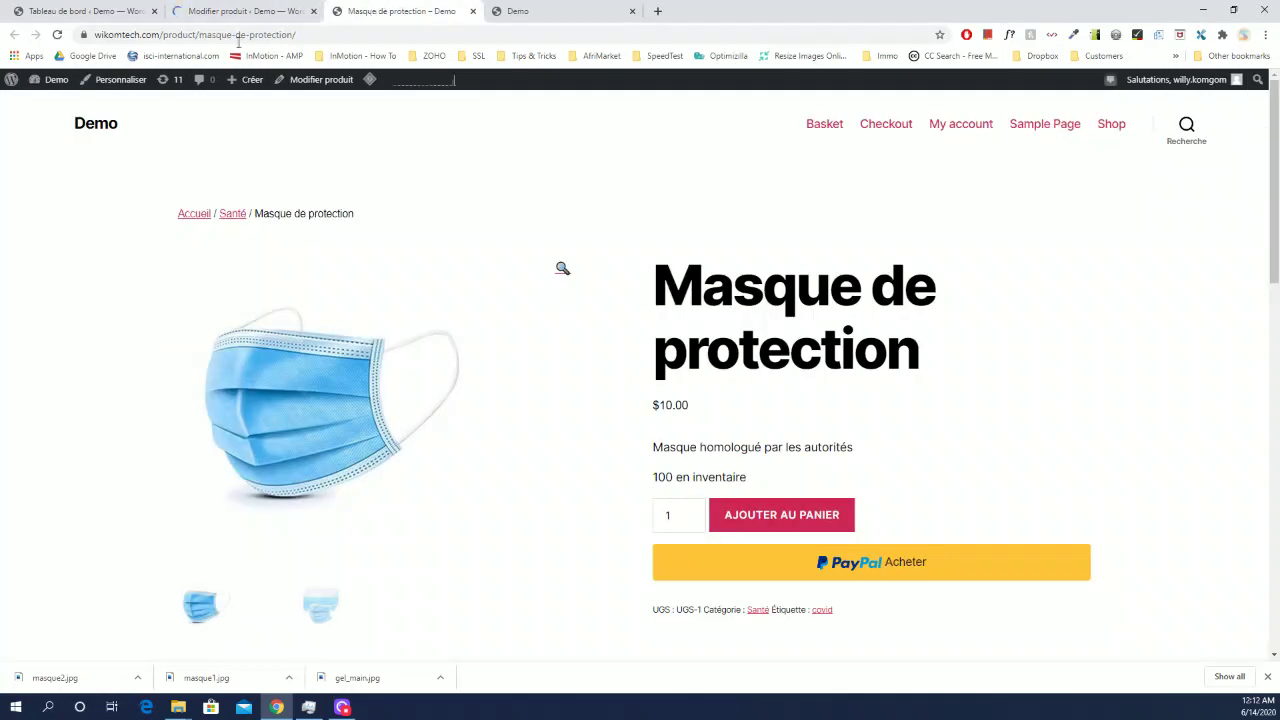
left_click(57, 34)
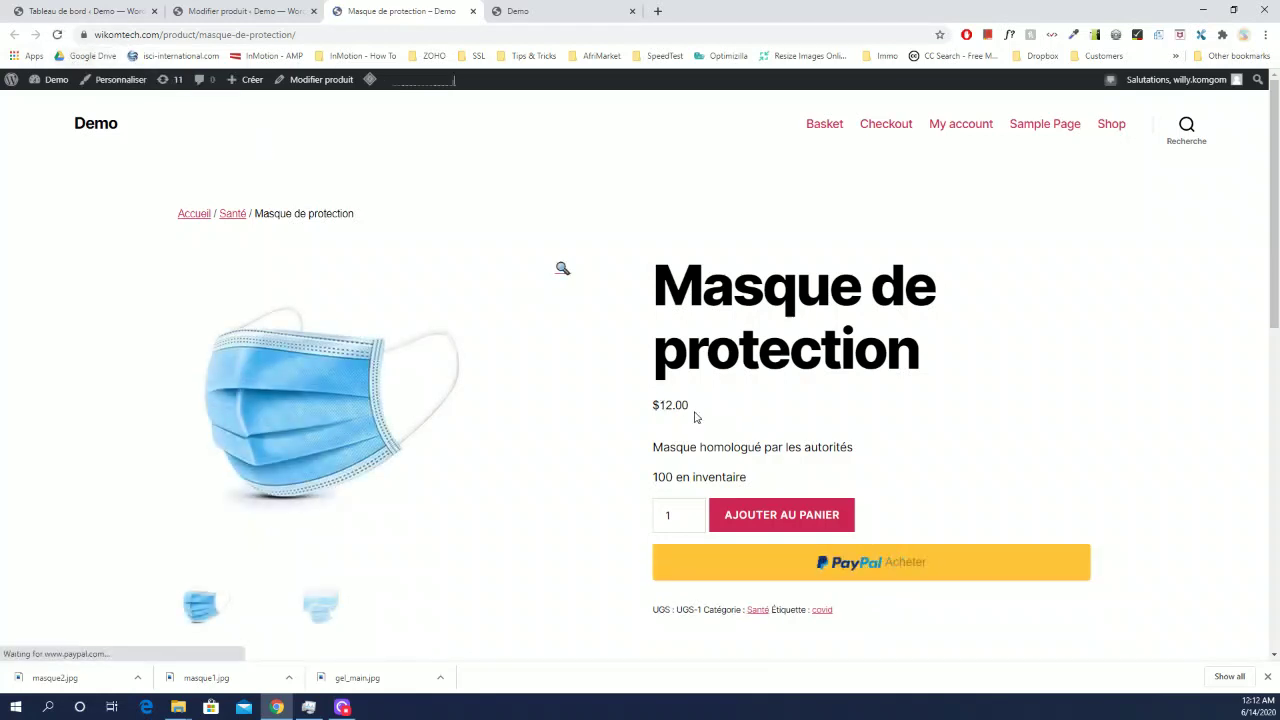
left_click_drag(709, 414, 647, 392)
double_click(665, 403)
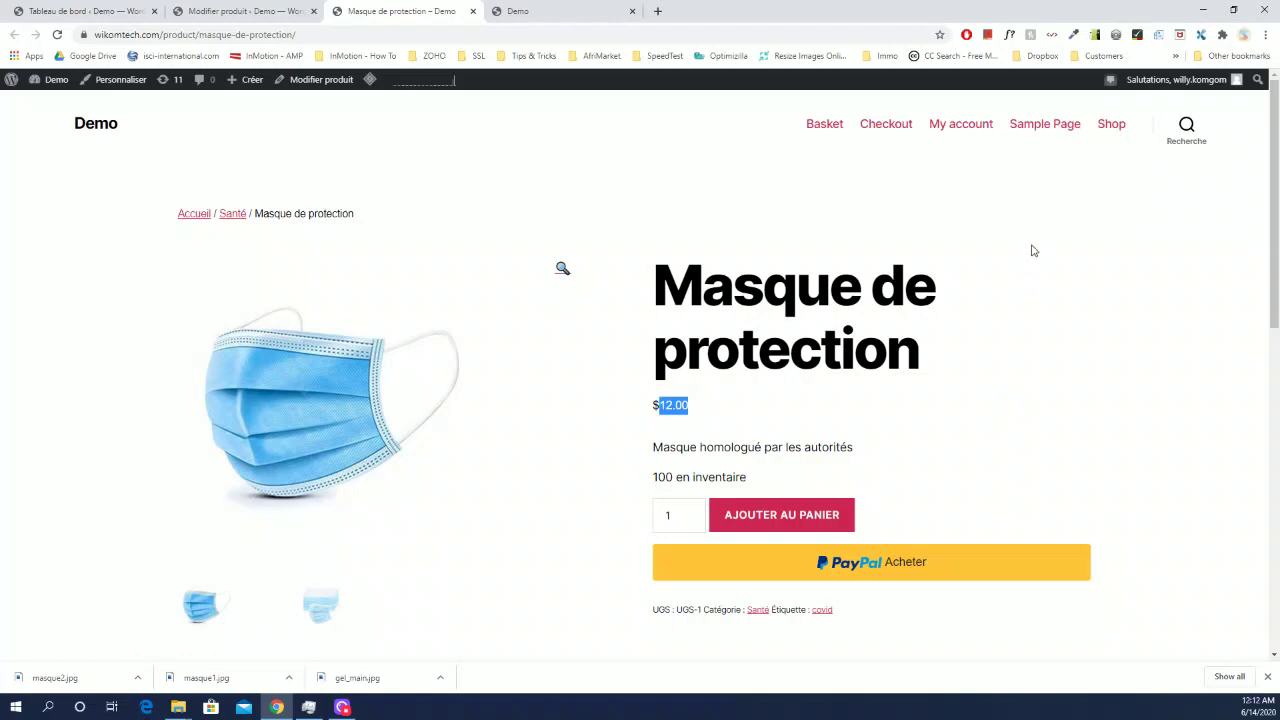
left_click(1049, 272)
View the related product Liquide Gel on its own storefront page
scroll(620, 330, "down", 8)
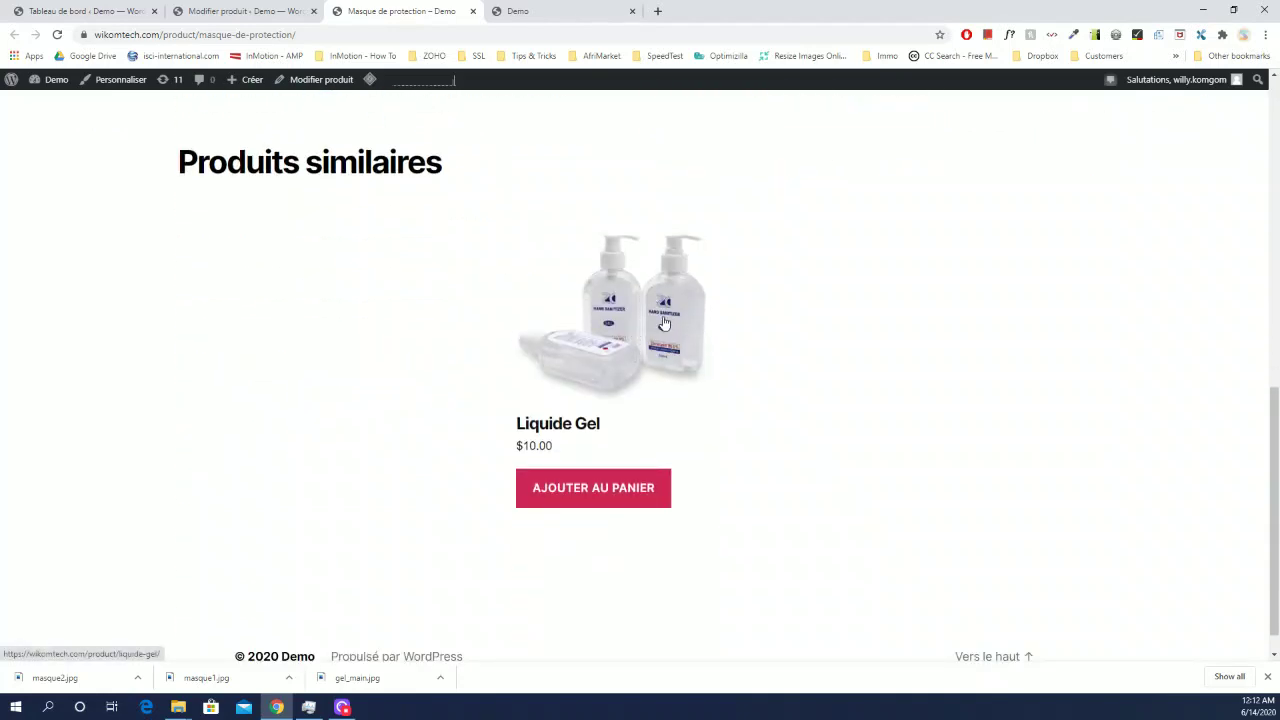
left_click(677, 328)
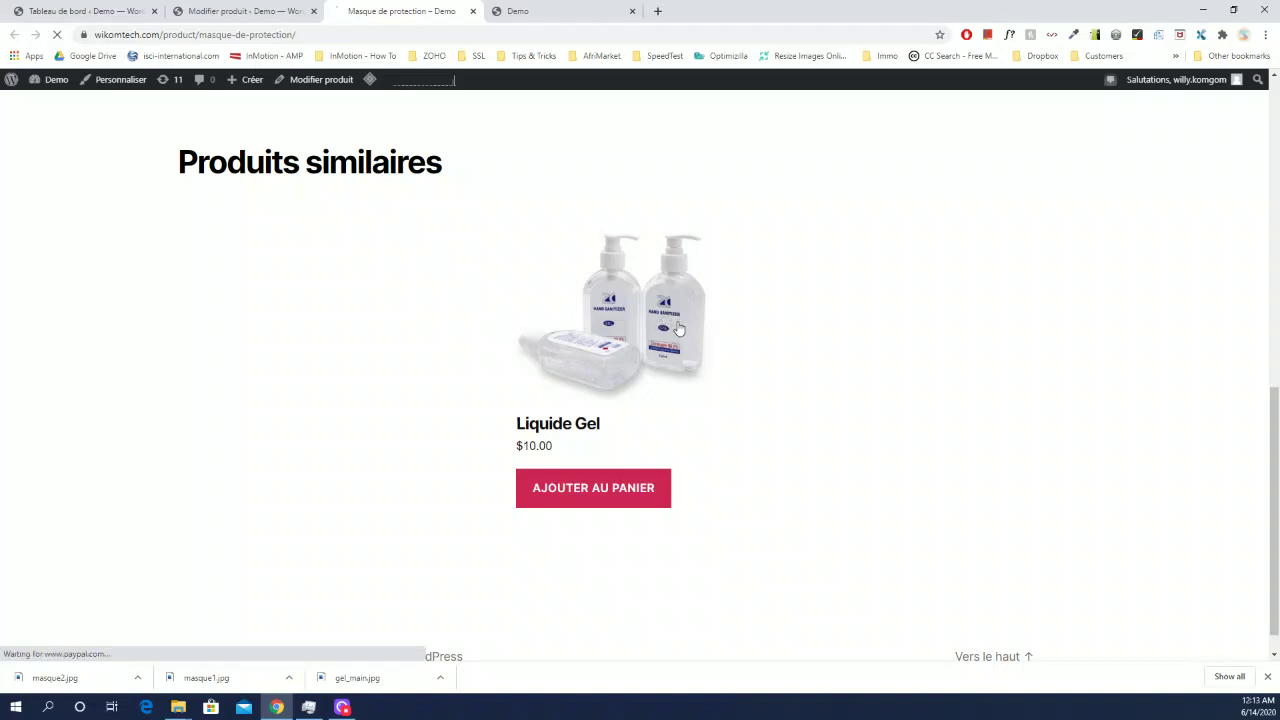
scroll(677, 331, "down", 1)
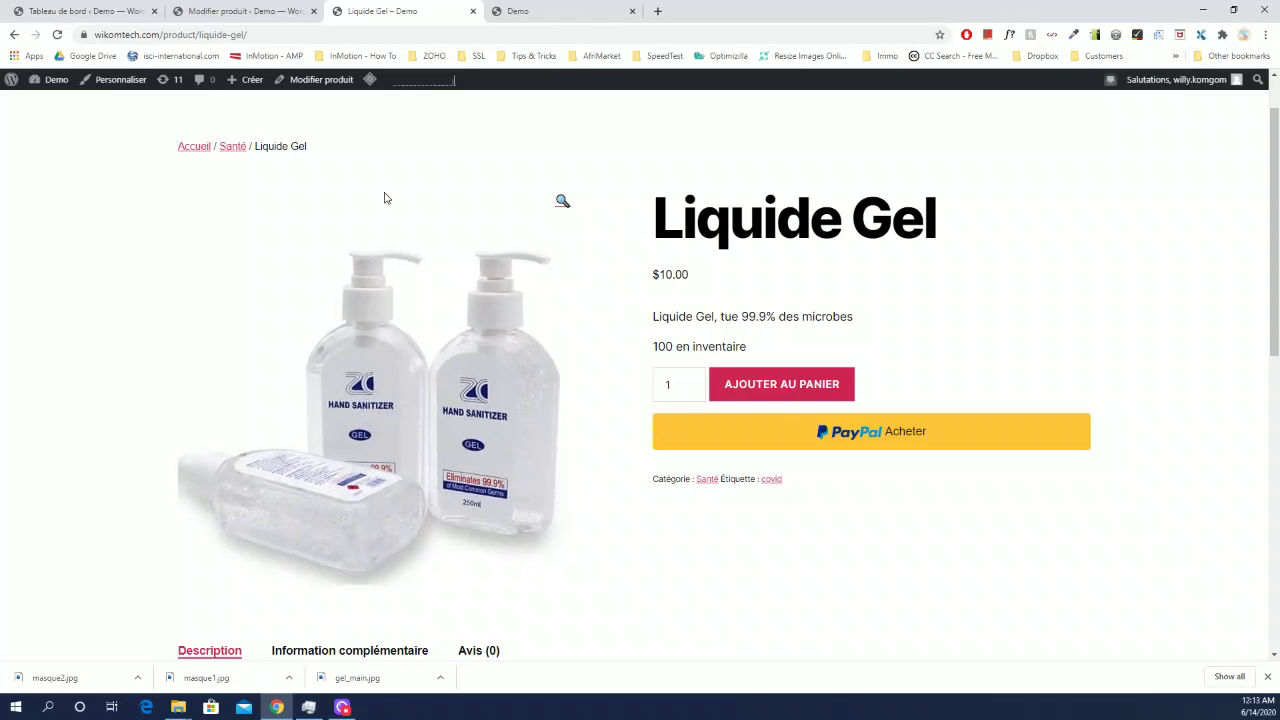
Open Liquide Gel for editing from the list of all products and examine its product data
left_click(237, 11)
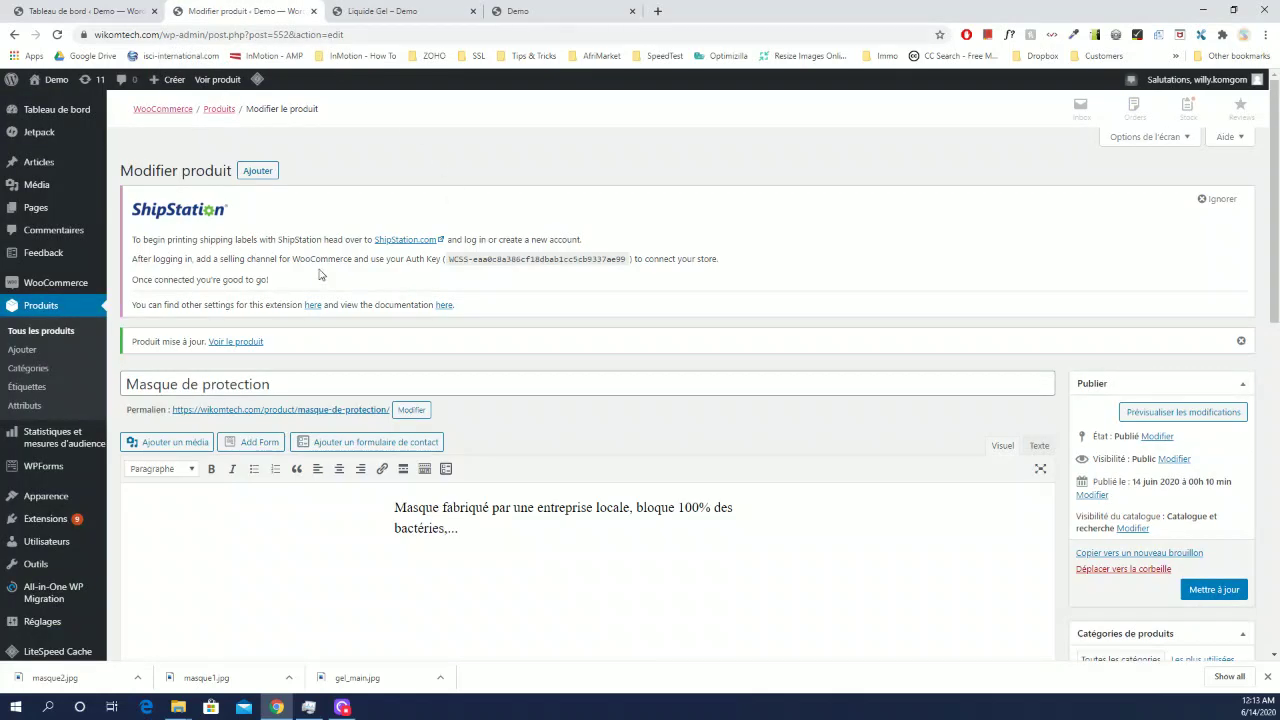
left_click(52, 330)
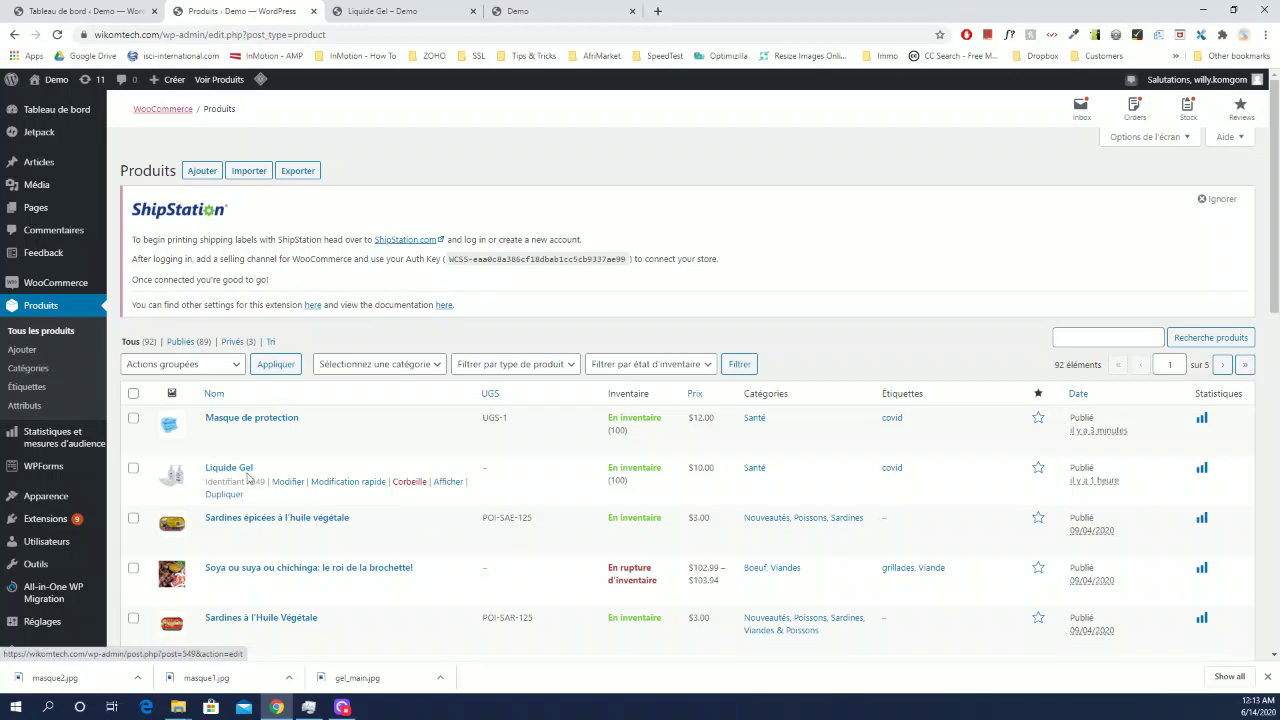
left_click(294, 486)
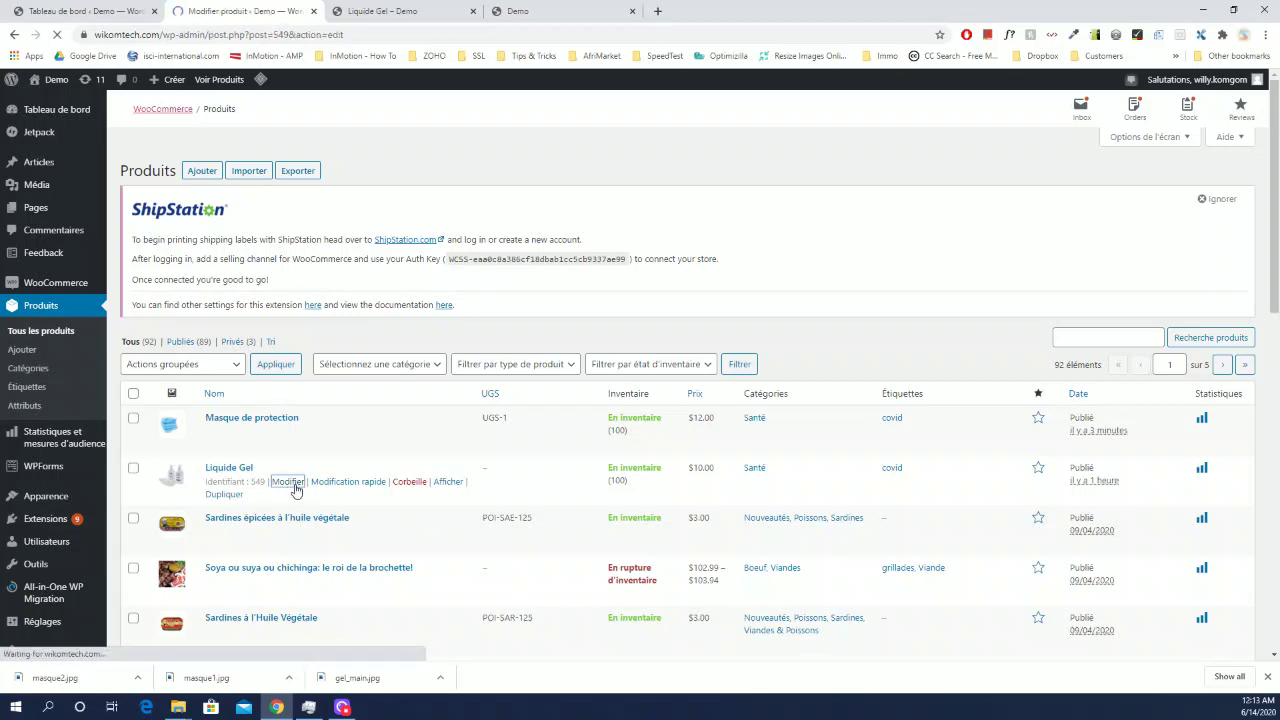
scroll(292, 462, "down", 5)
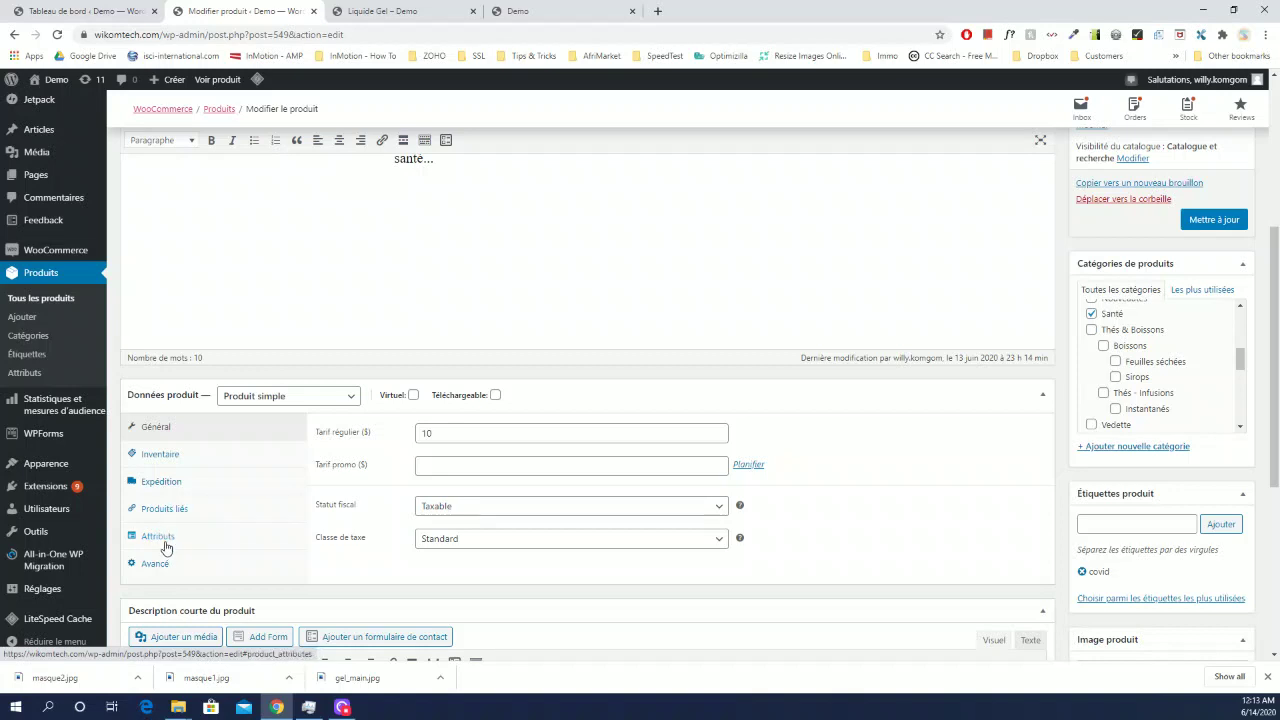
Delete the existing Taille attribute from the store's product attributes
left_click(29, 382)
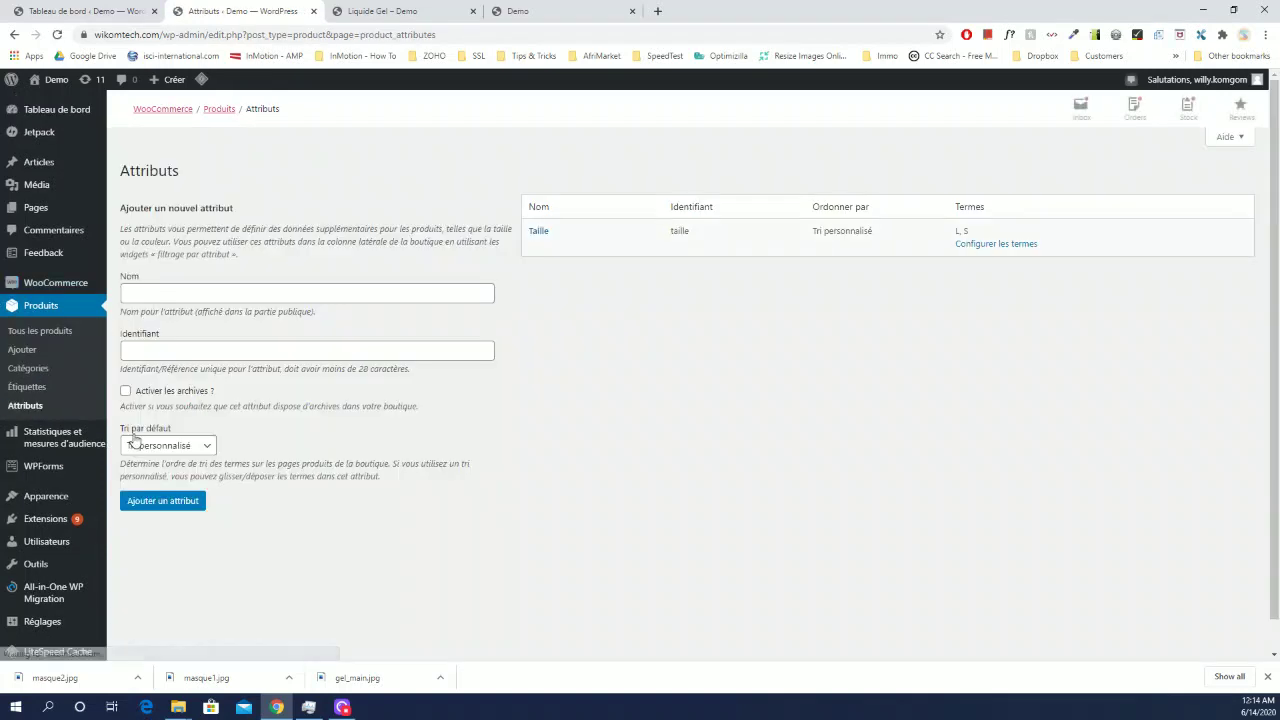
left_click(177, 293)
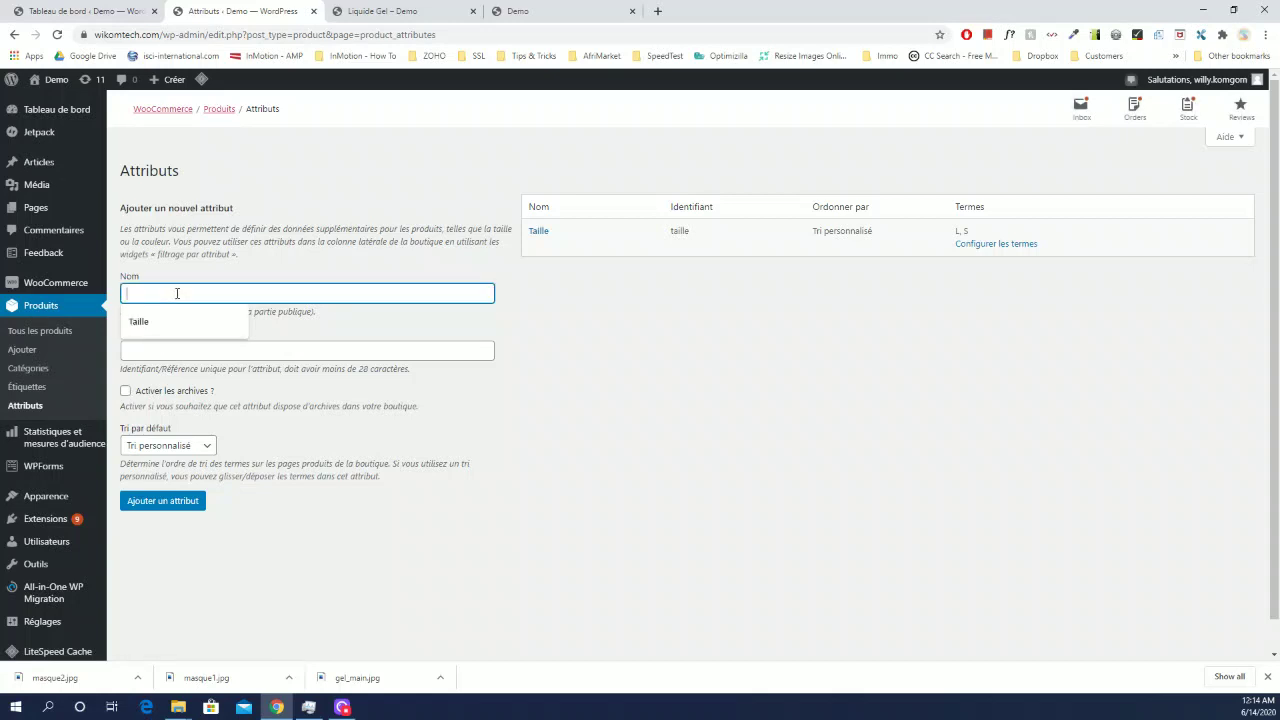
left_click(157, 320)
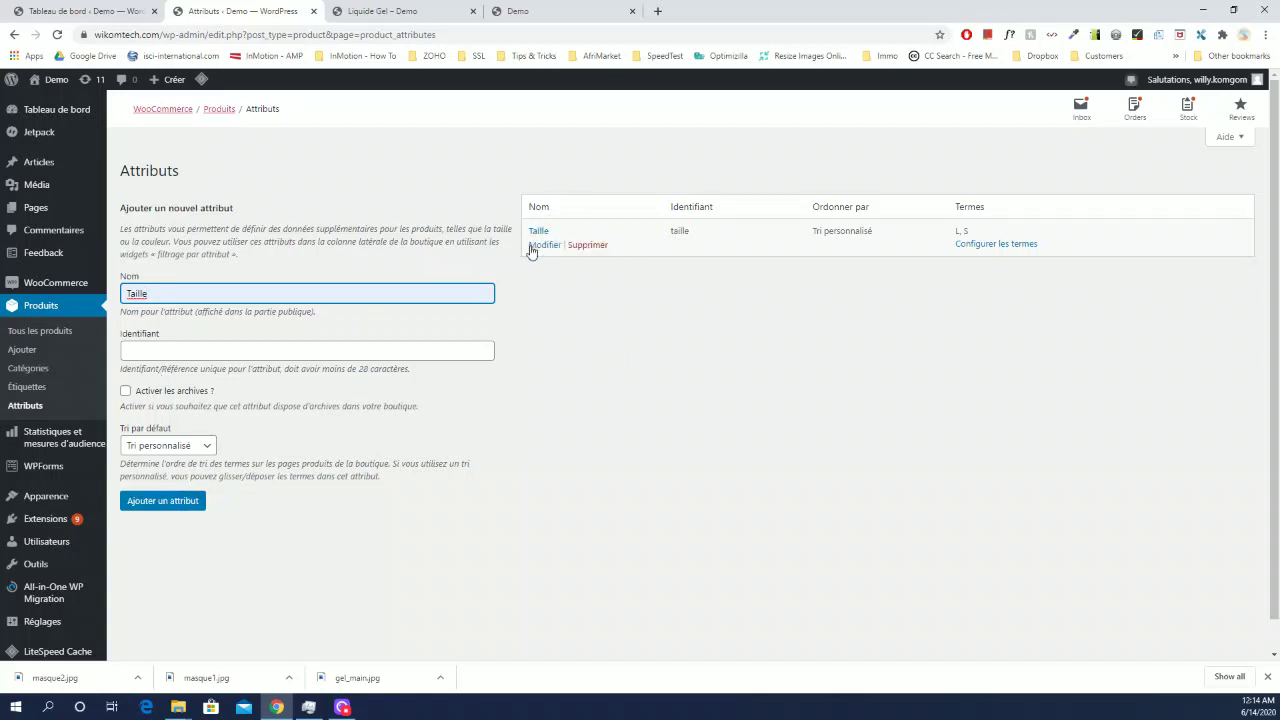
left_click(583, 247)
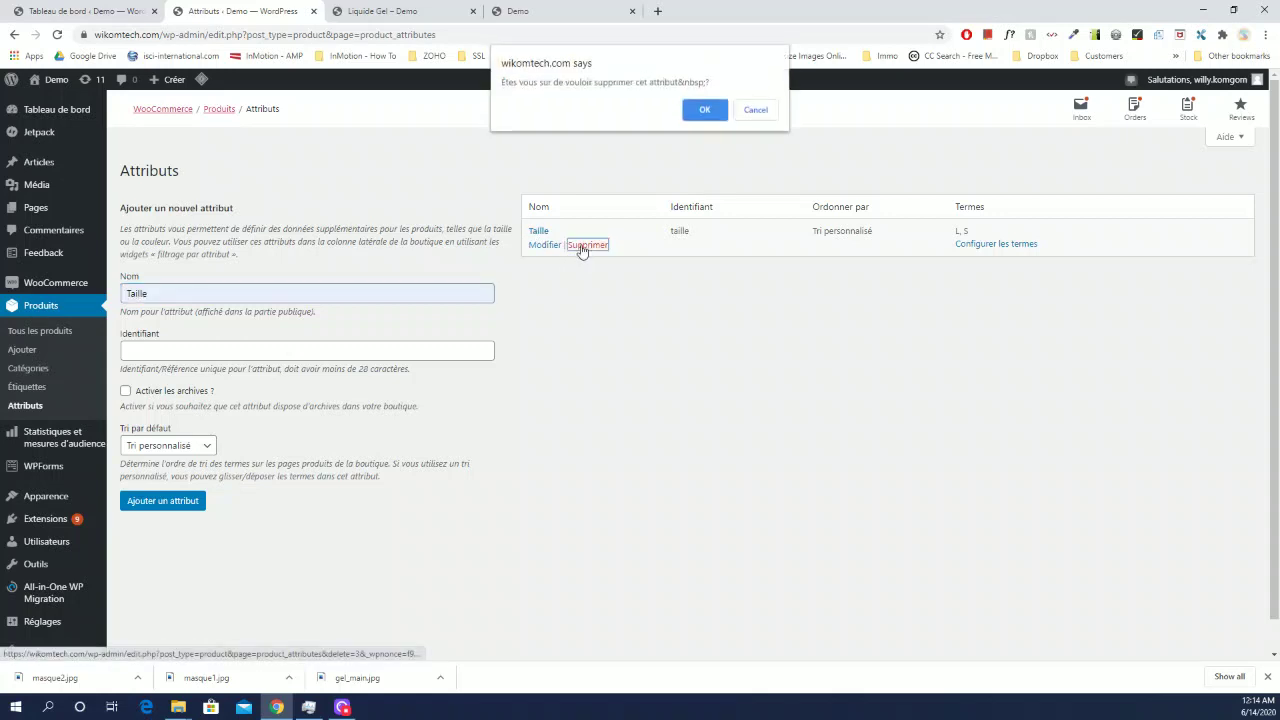
left_click(700, 110)
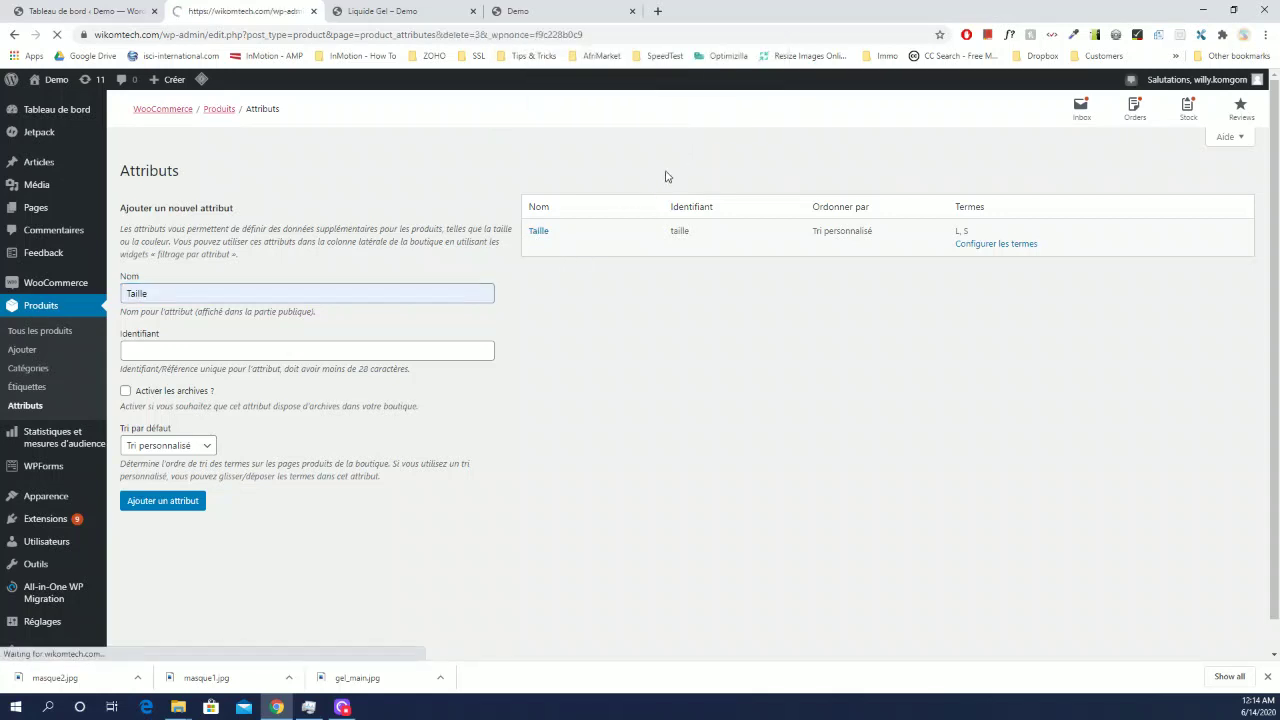
Add a new product attribute named Taille with the default custom sorting
left_click(134, 294)
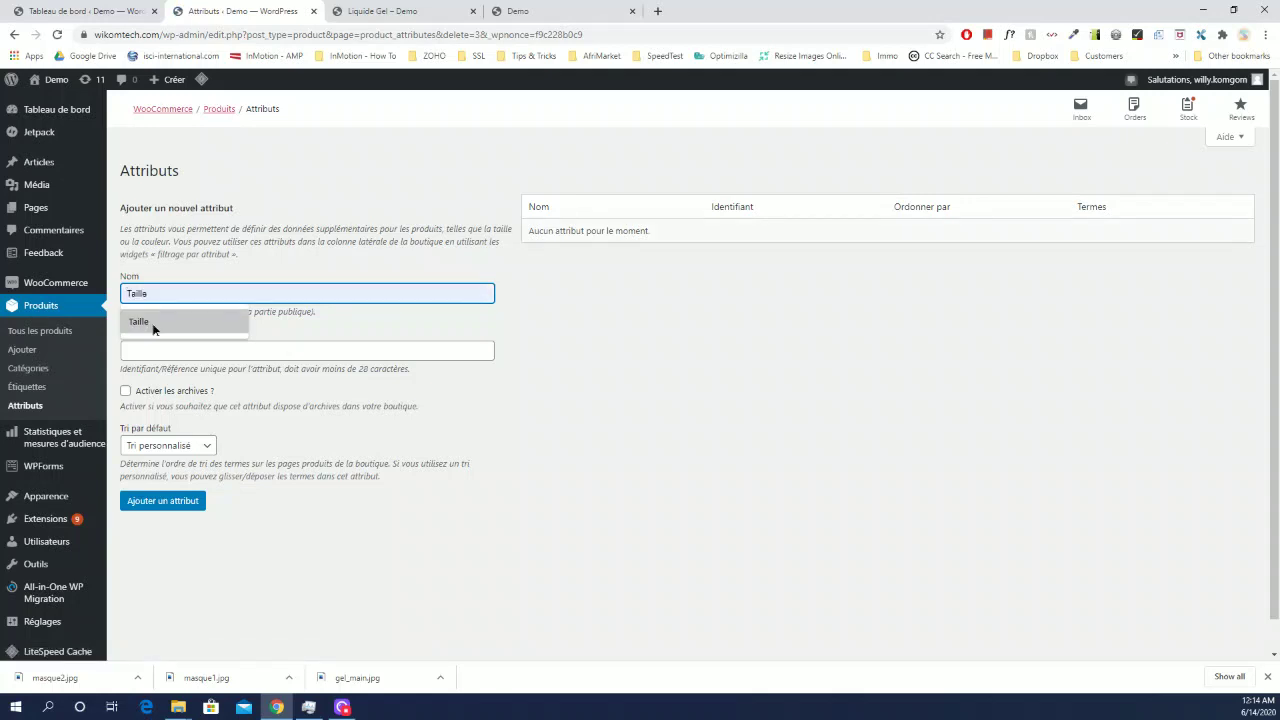
left_click(153, 322)
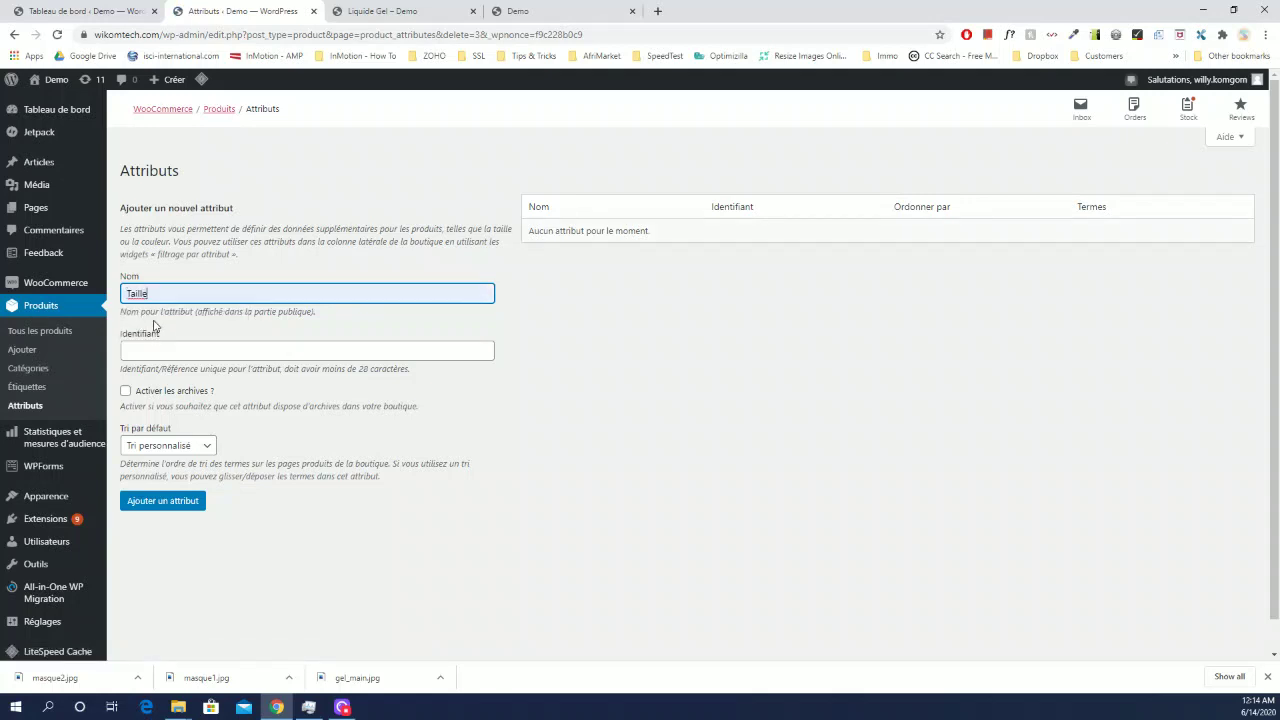
left_click(190, 509)
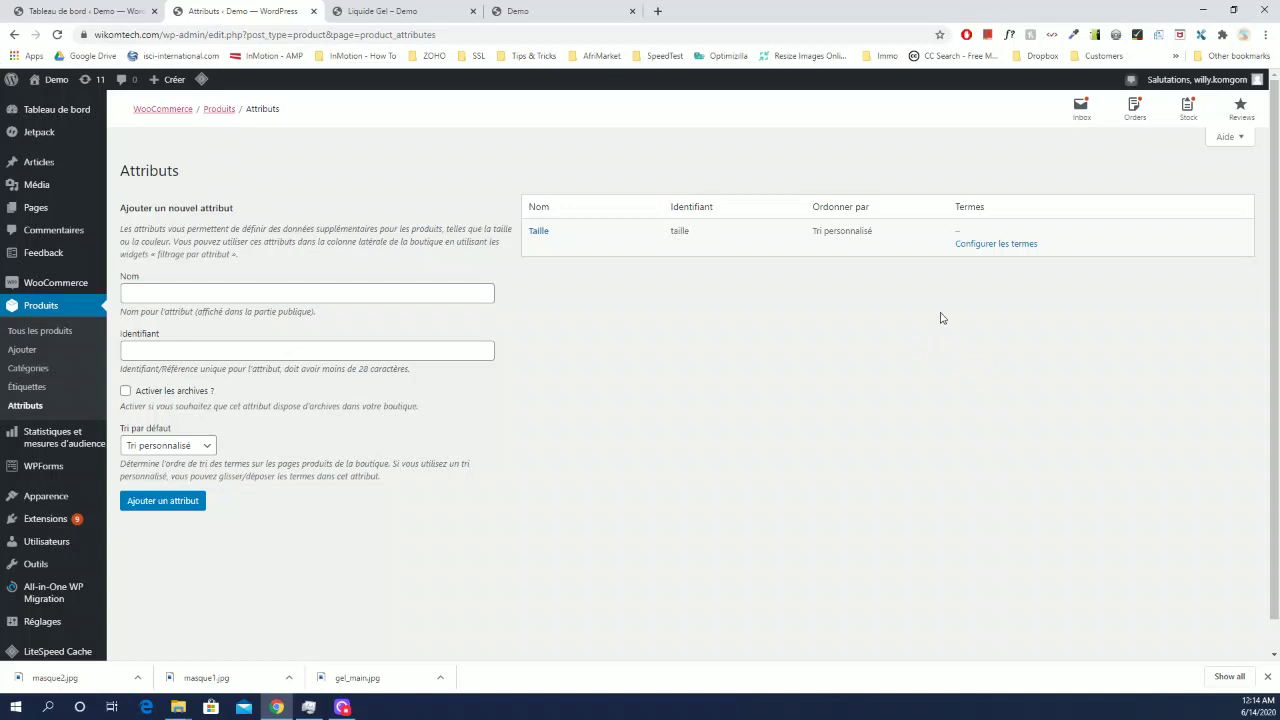
Add a term named Petit to the Taille attribute, with slug petit and description 200 mL
left_click(996, 246)
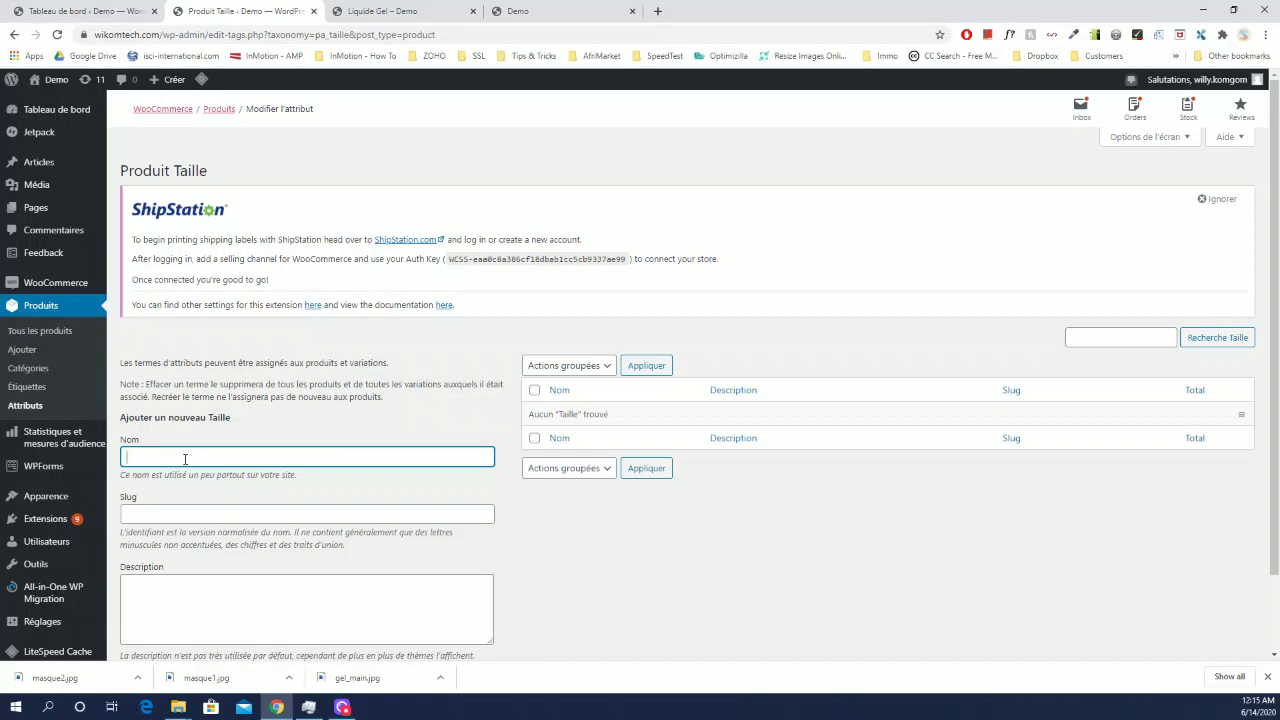
type("it")
left_click(205, 515)
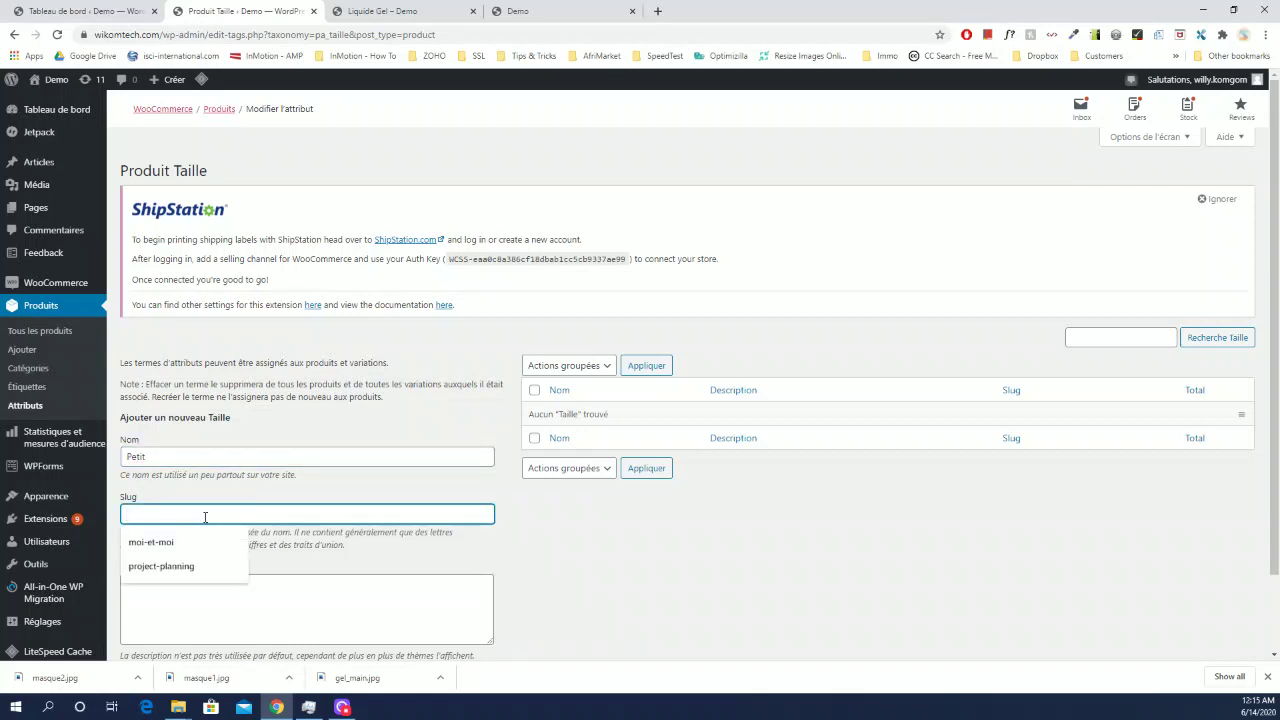
type("peti")
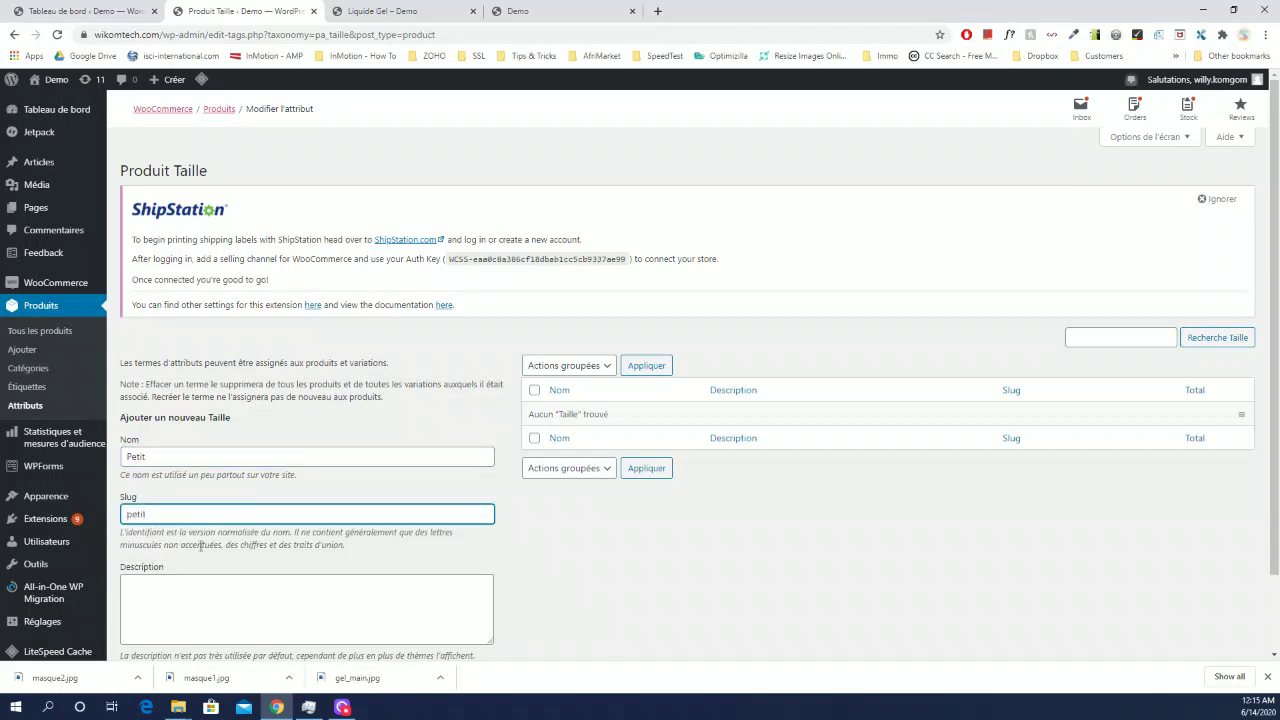
type("t")
left_click(208, 582)
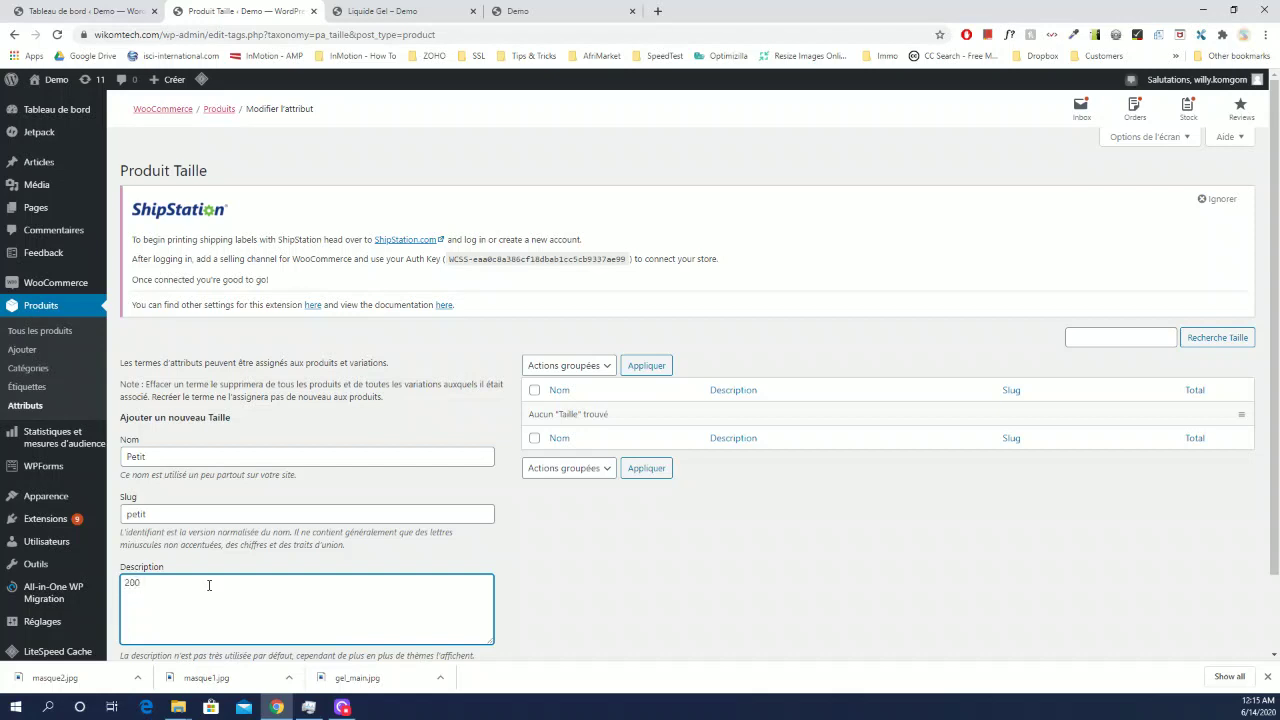
scroll(265, 590, "down", 1)
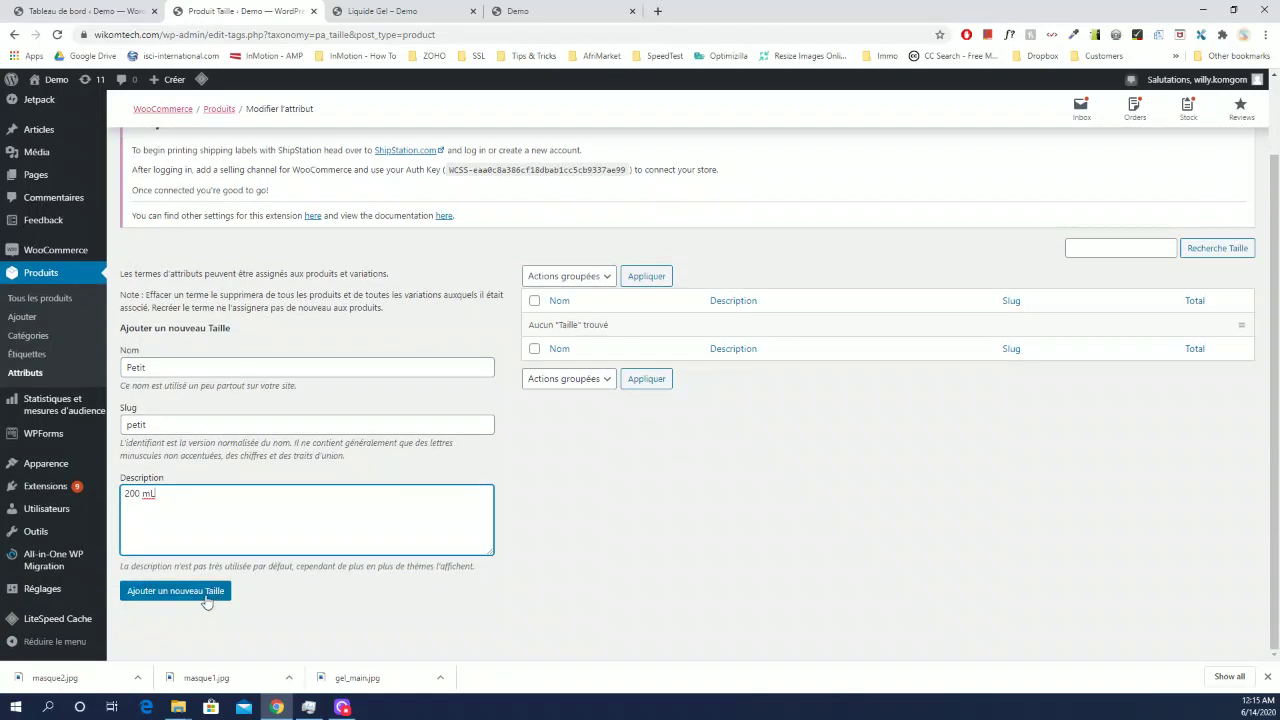
left_click(205, 595)
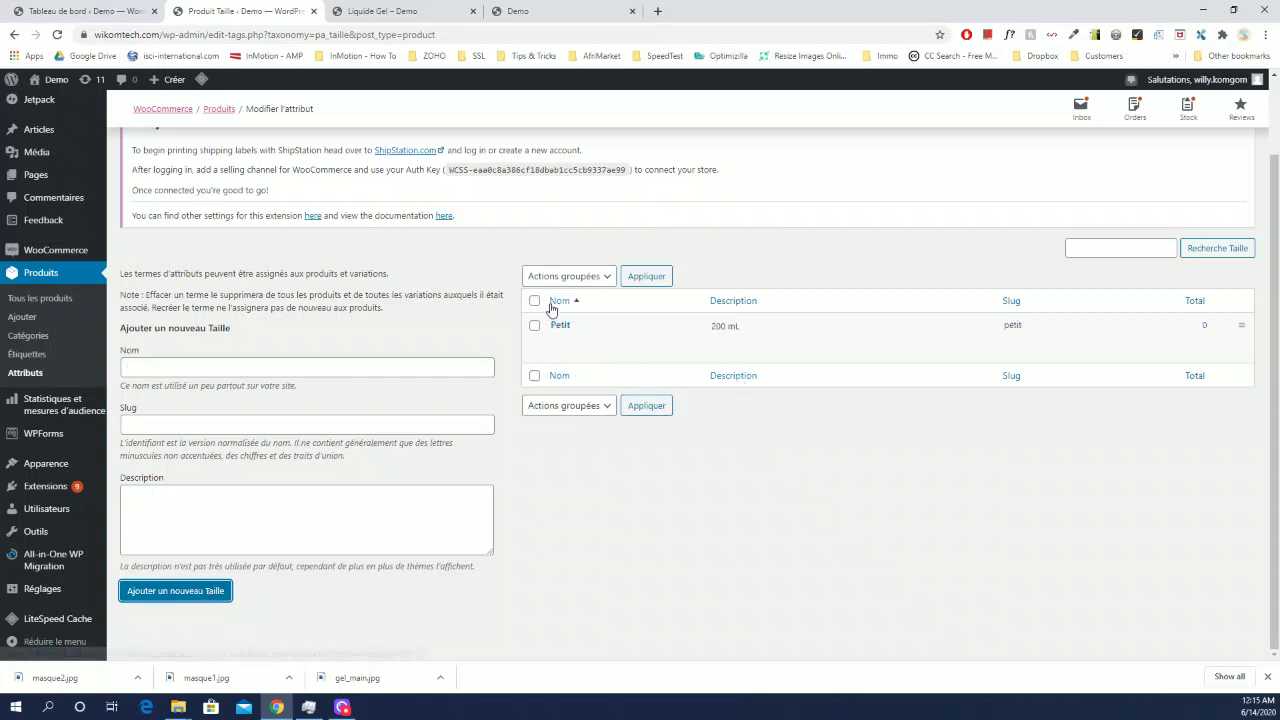
Add a second Taille term named Moyen, with slug moyen and description 500 mL
left_click(220, 366)
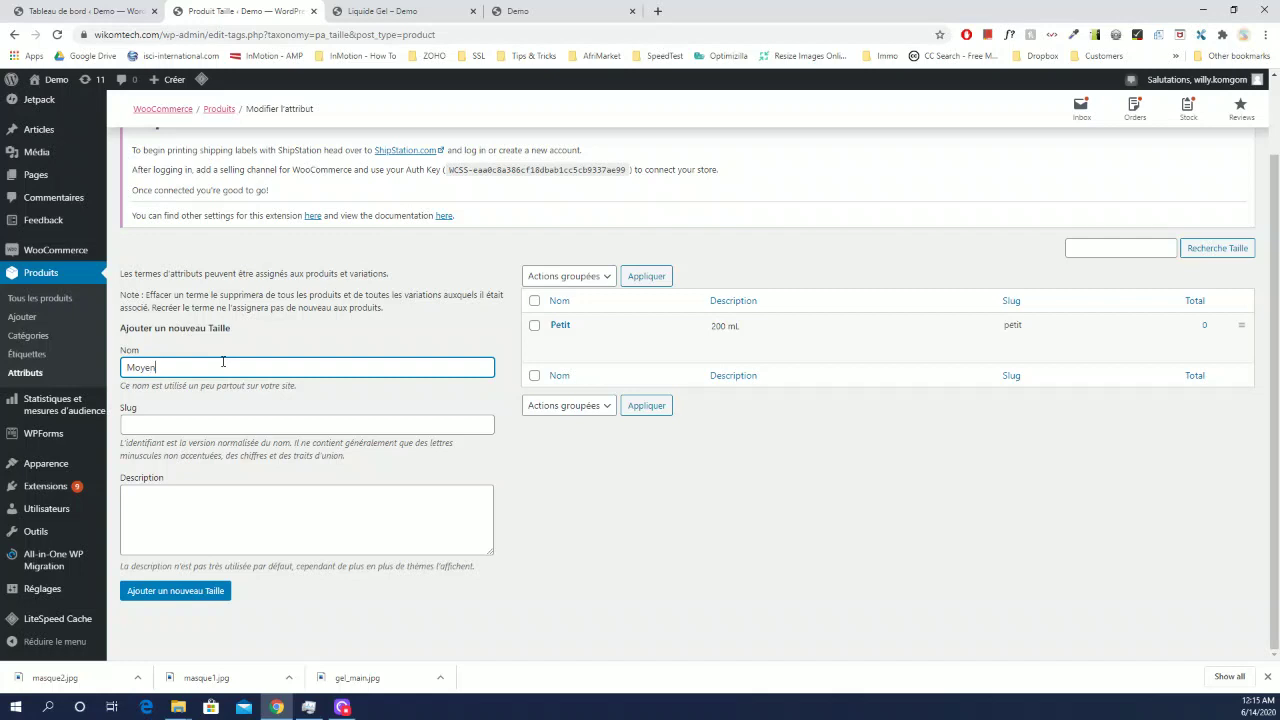
left_click(182, 427)
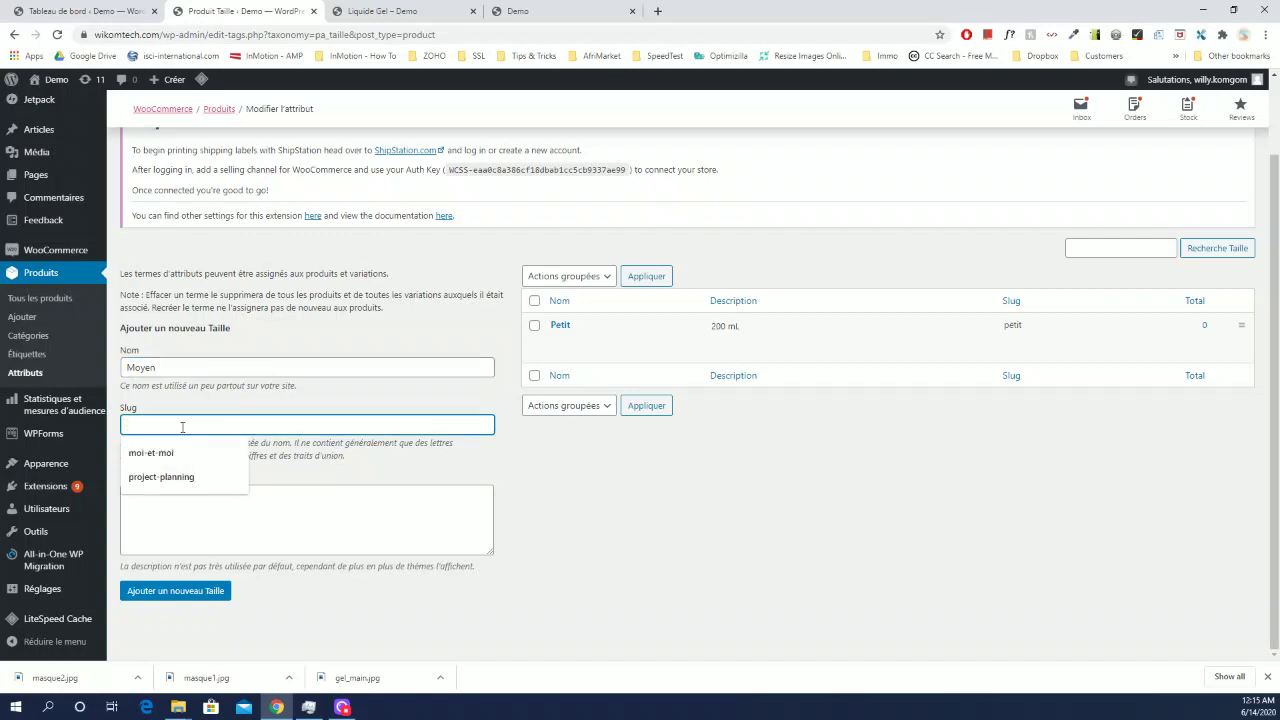
type("moyen")
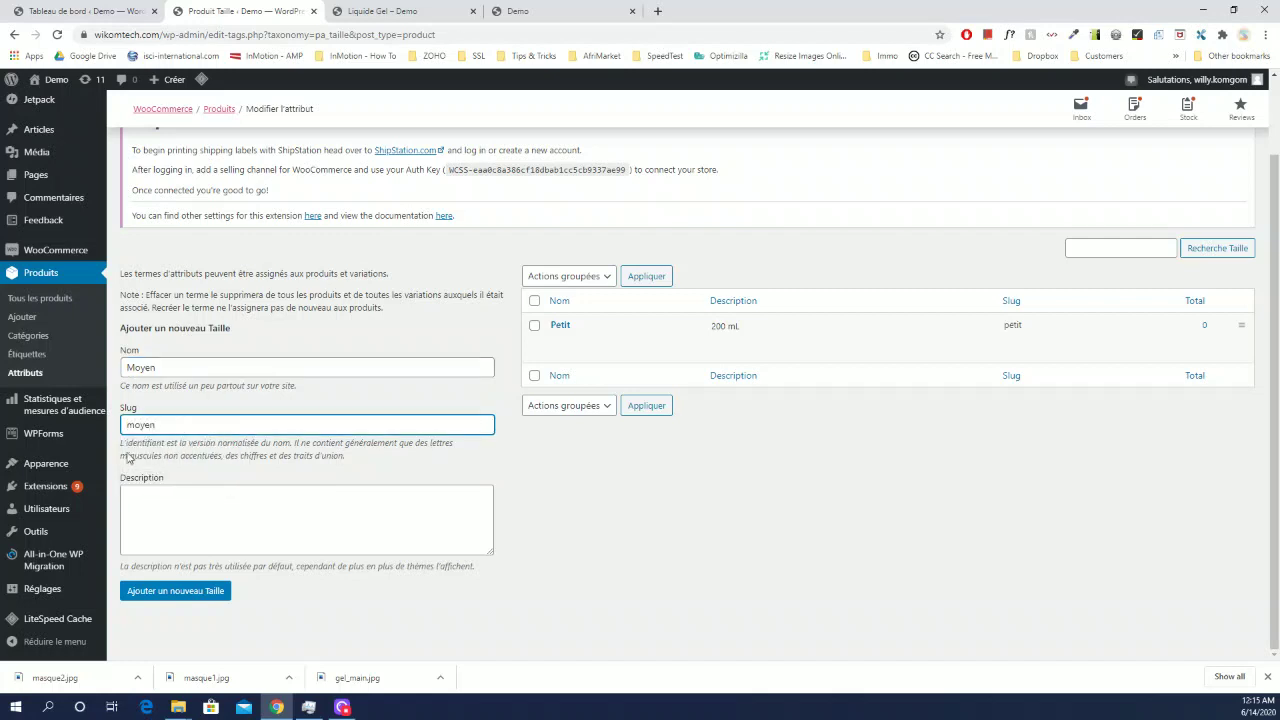
left_click(161, 497)
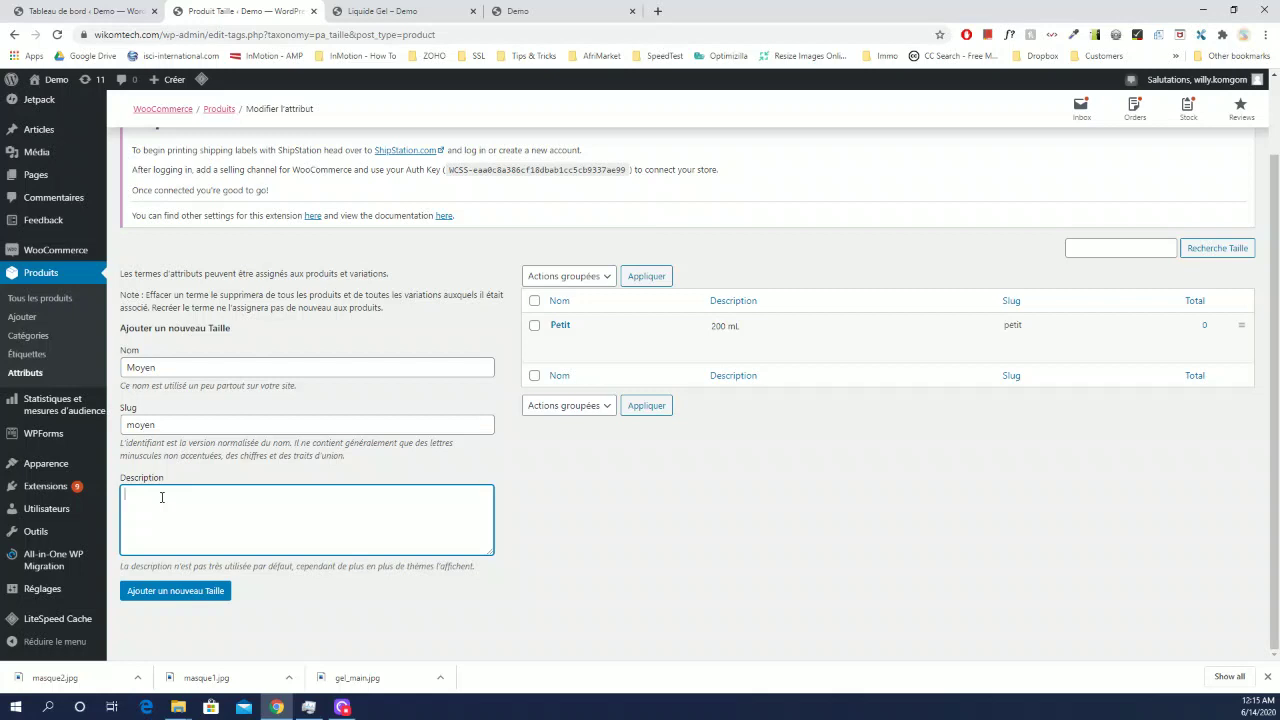
type("500 mL")
left_click(176, 594)
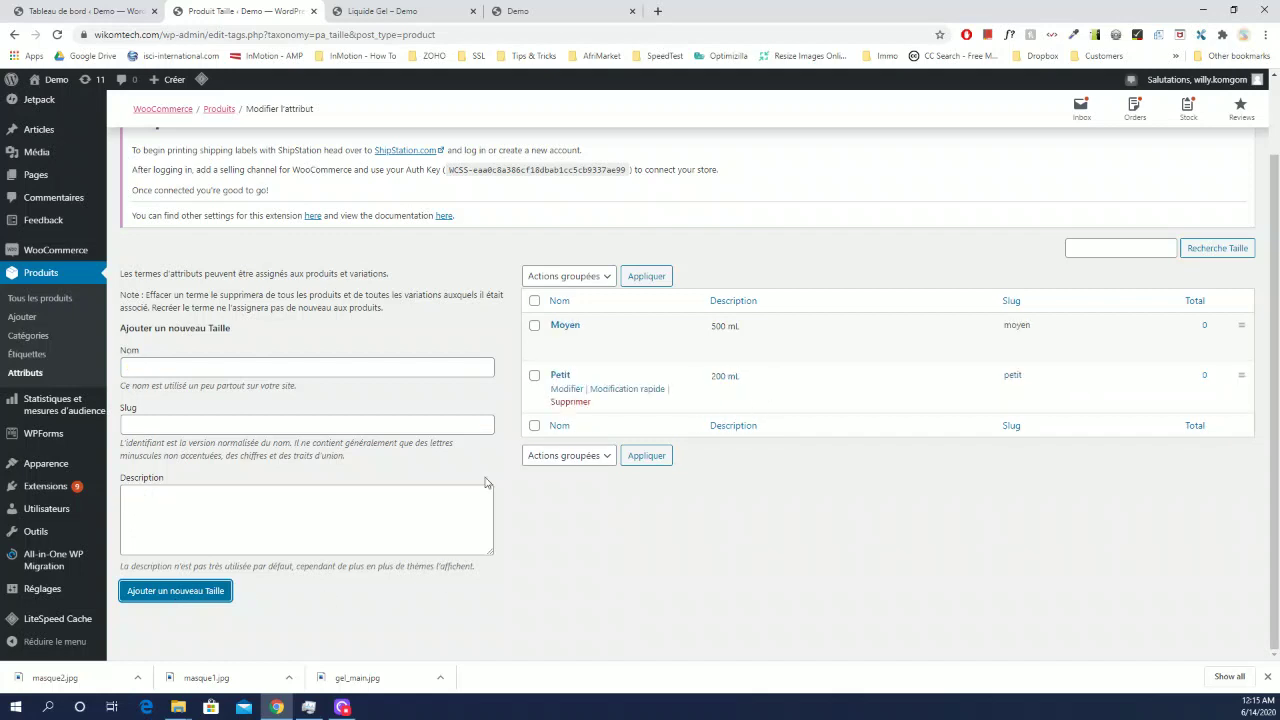
Add a third Taille term named Grand, with slug grand and description 1 L
left_click(169, 368)
type("Gr")
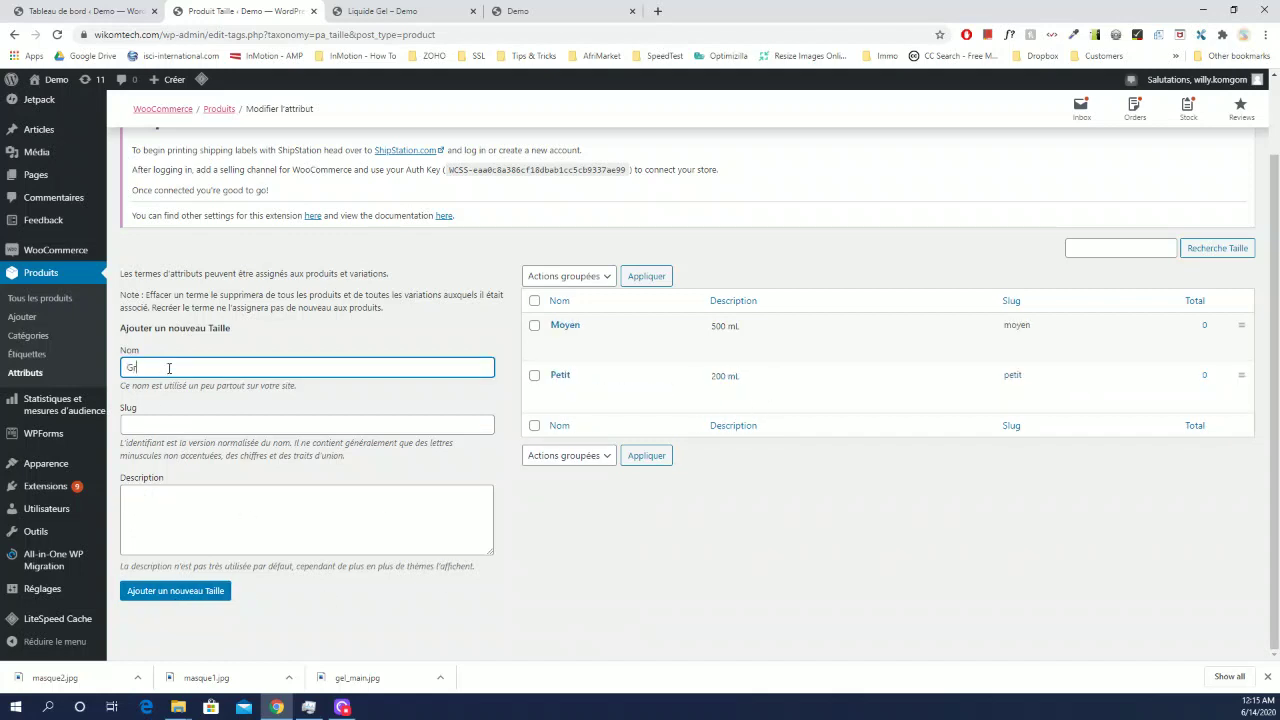
type("and")
left_click(158, 425)
type("gran")
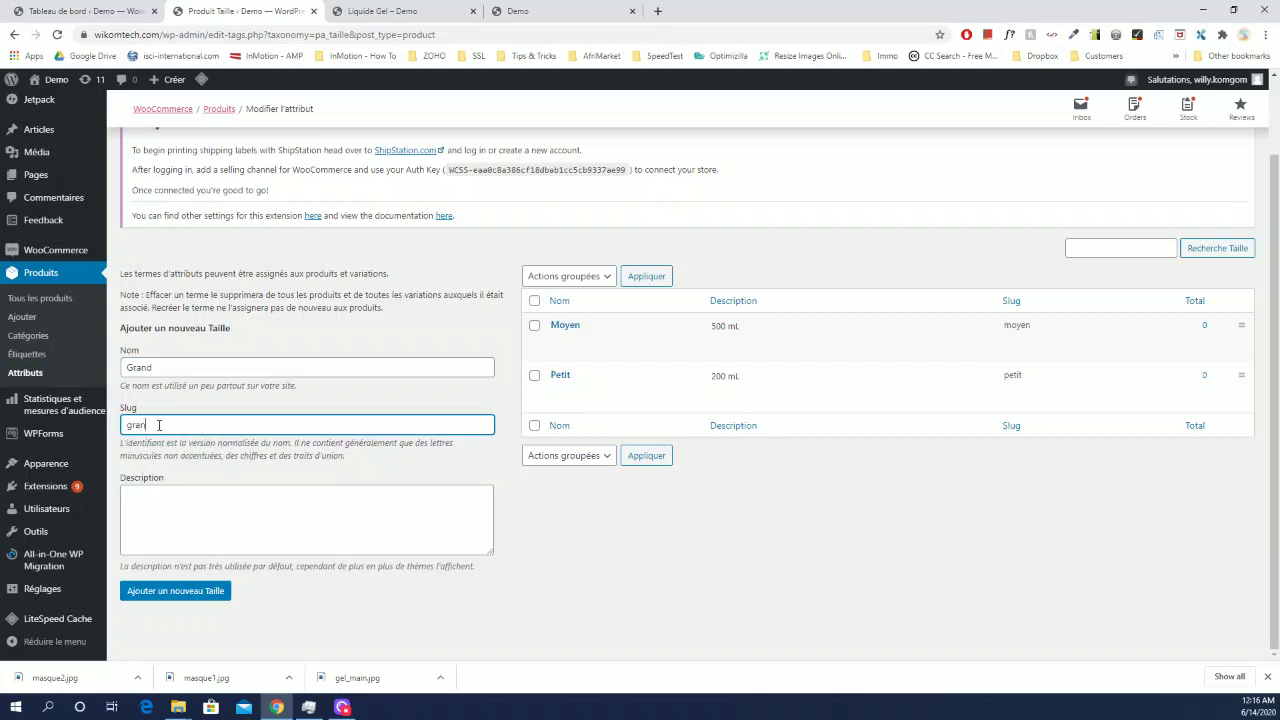
left_click(194, 513)
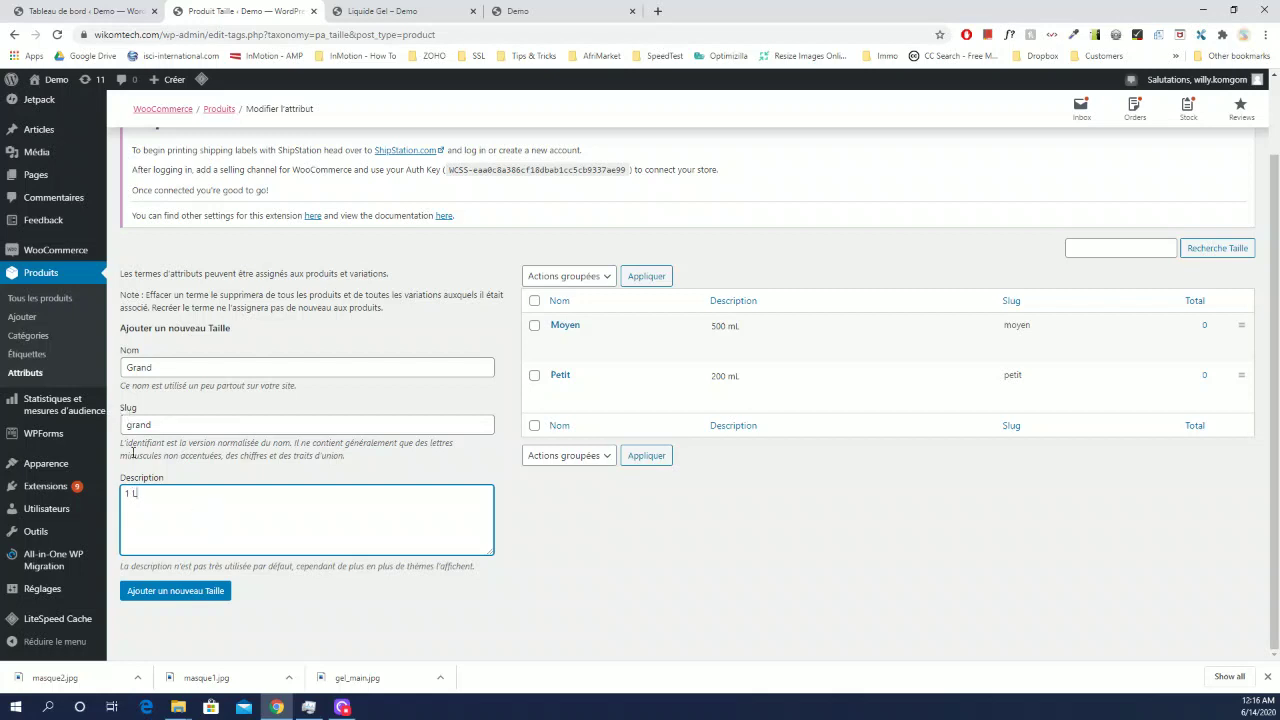
left_click(148, 588)
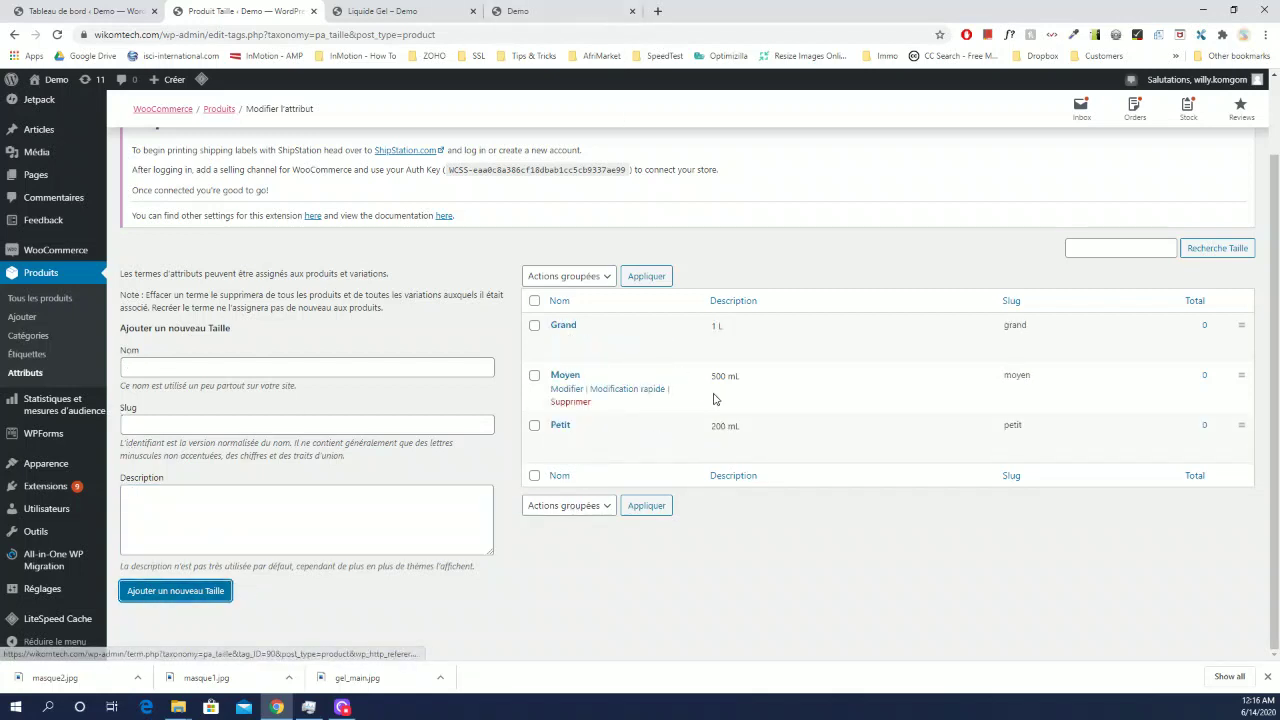
Rename the Taille attribute to Format, set its identifier to format, and save the update
left_click(27, 372)
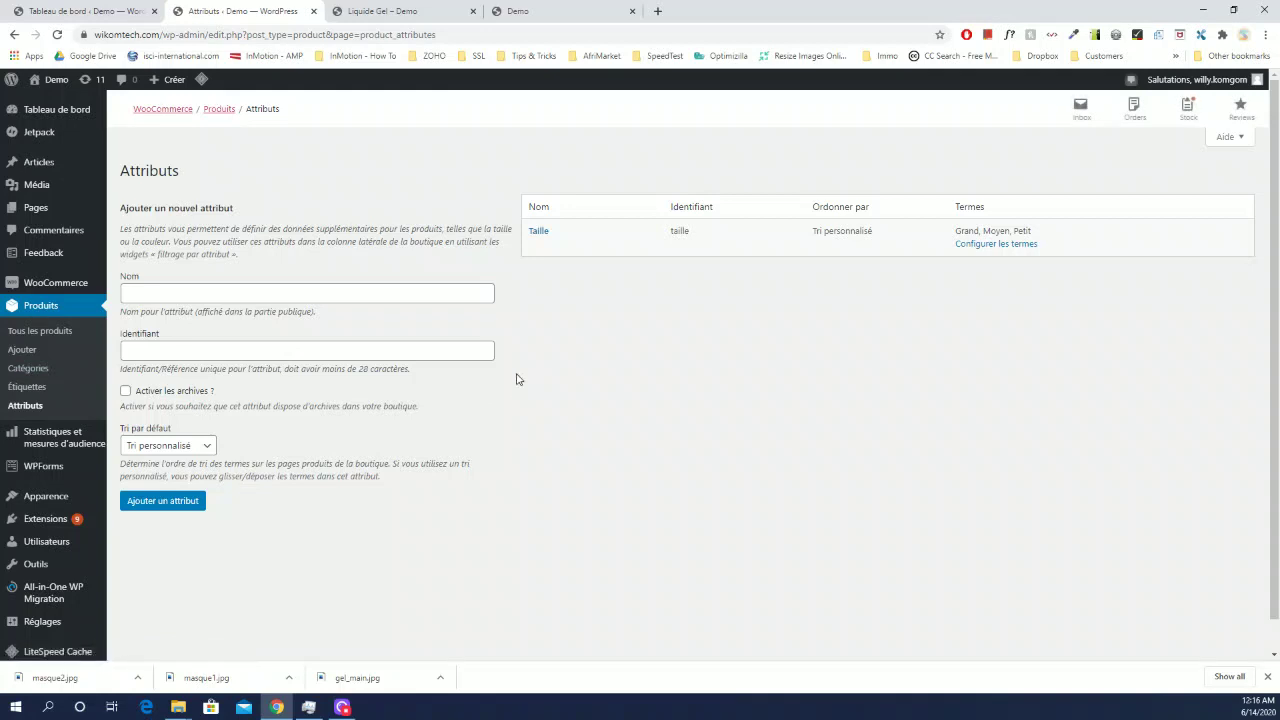
left_click(541, 245)
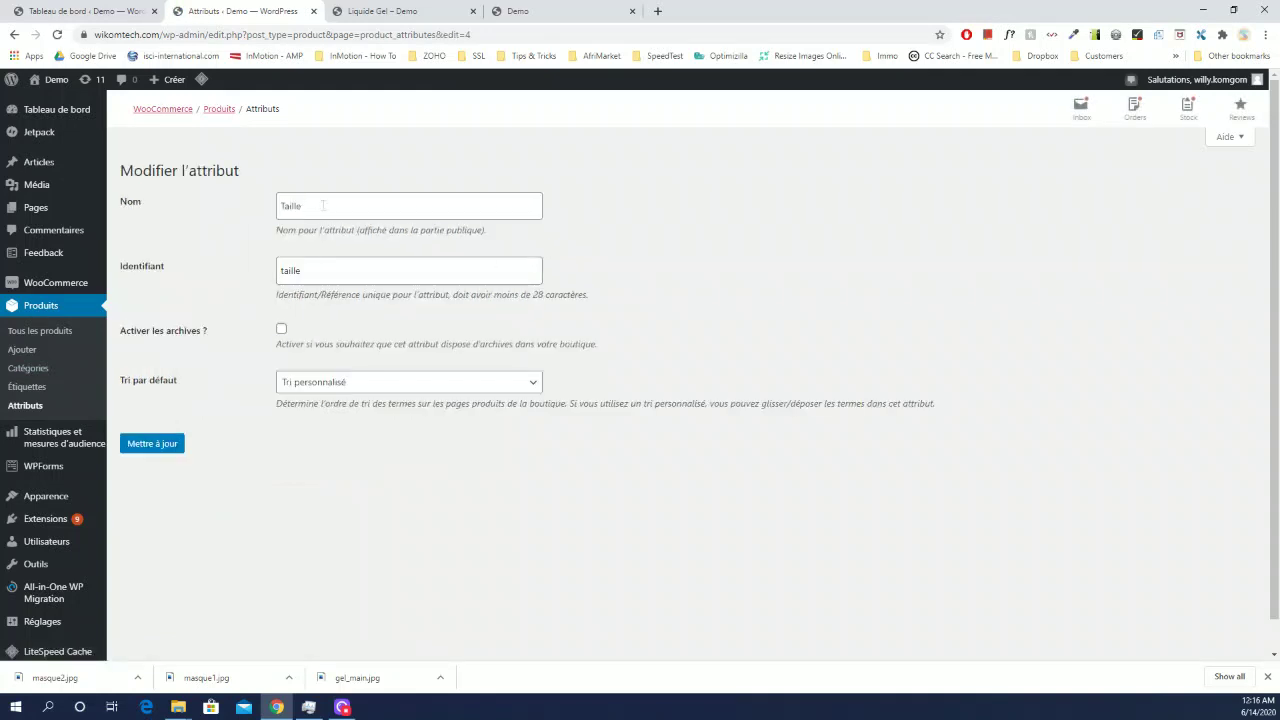
type("Format")
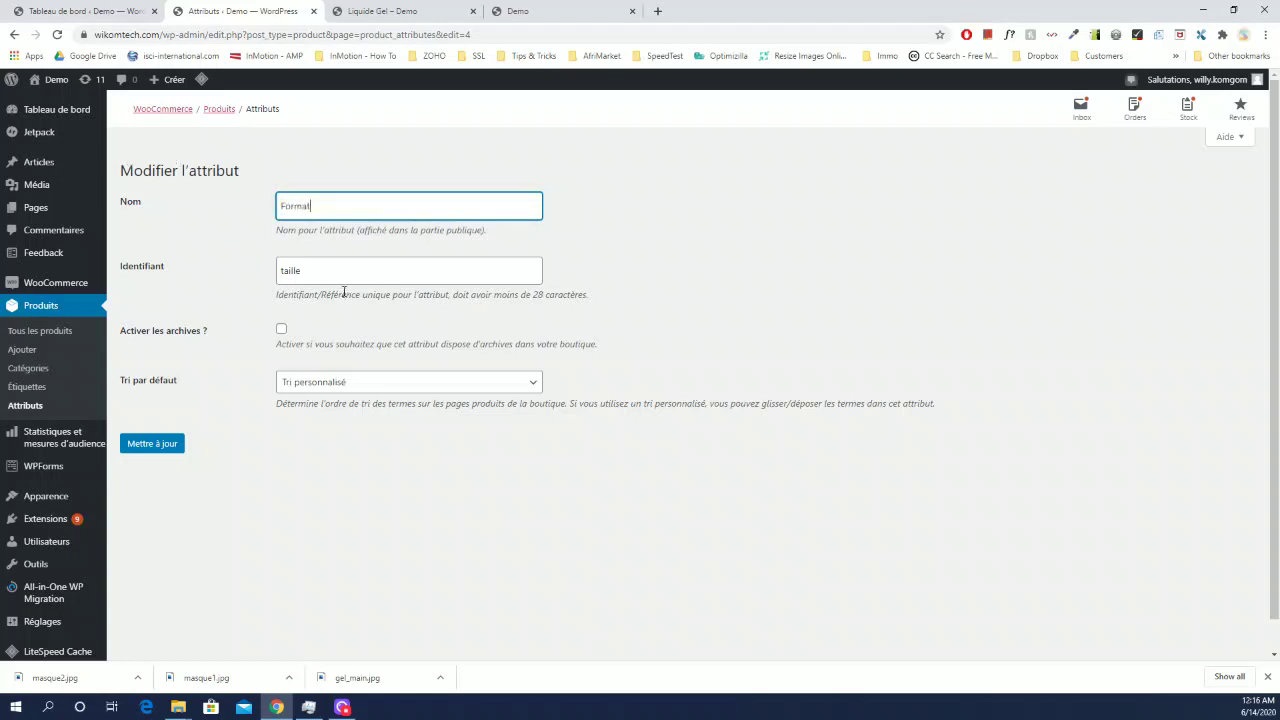
key("Tab")
type("fo")
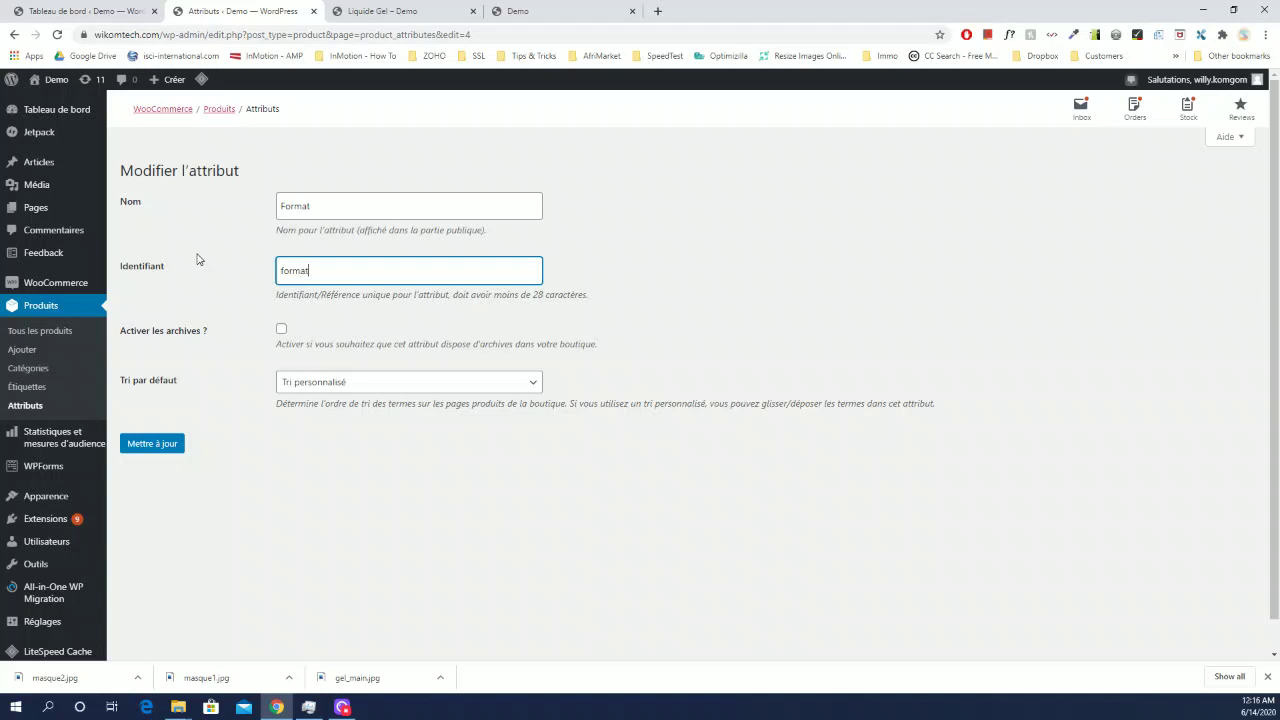
left_click(159, 446)
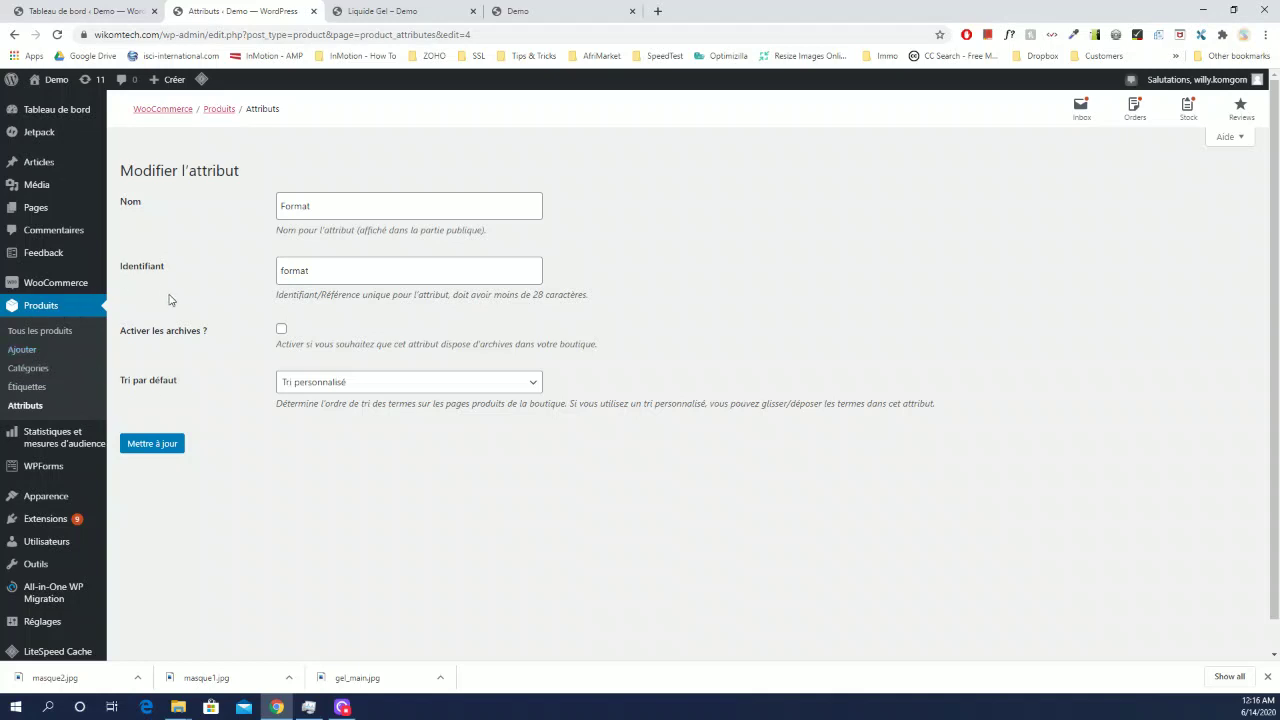
left_click(160, 447)
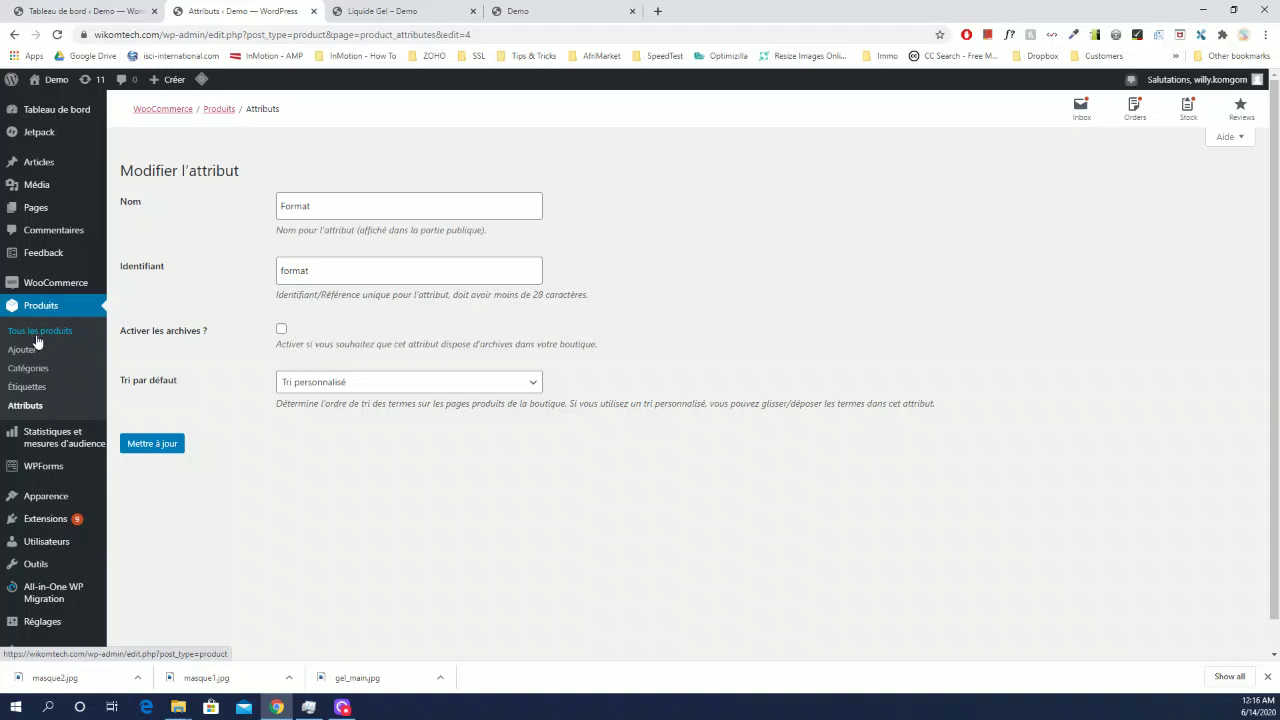
Open Liquide Gel for editing from the list of all products and show its product attributes
left_click(39, 332)
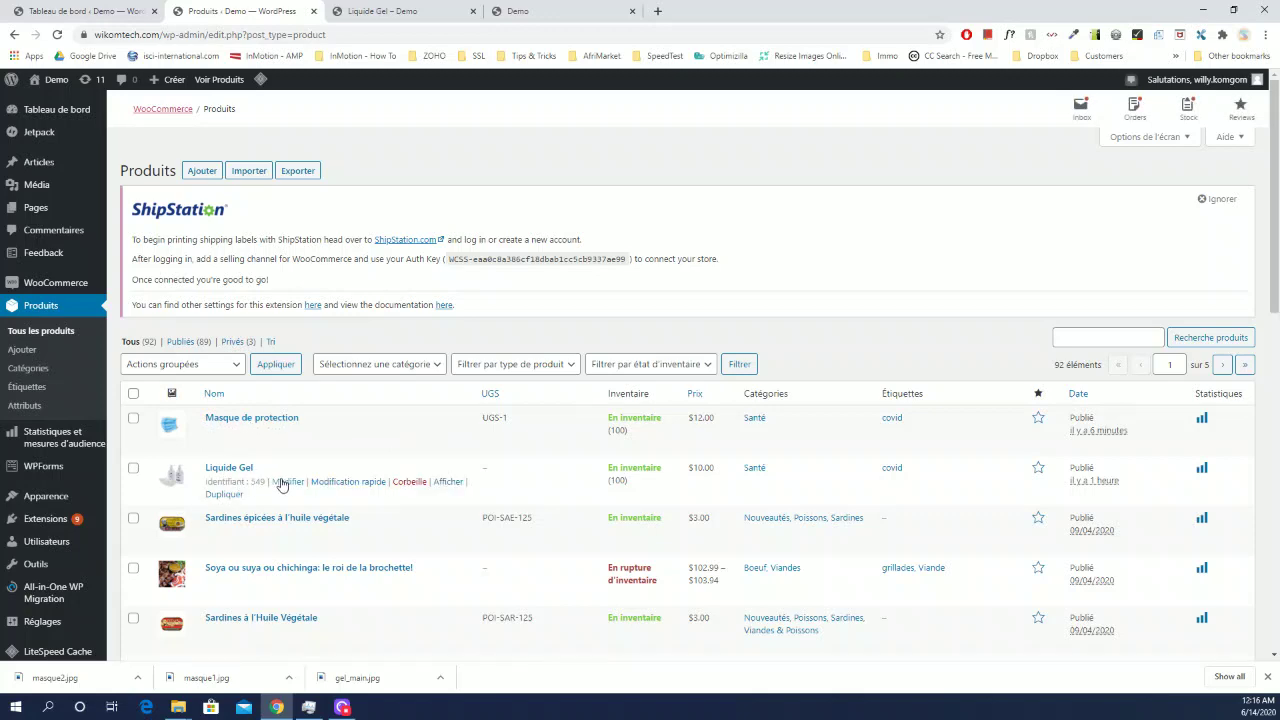
left_click(287, 482)
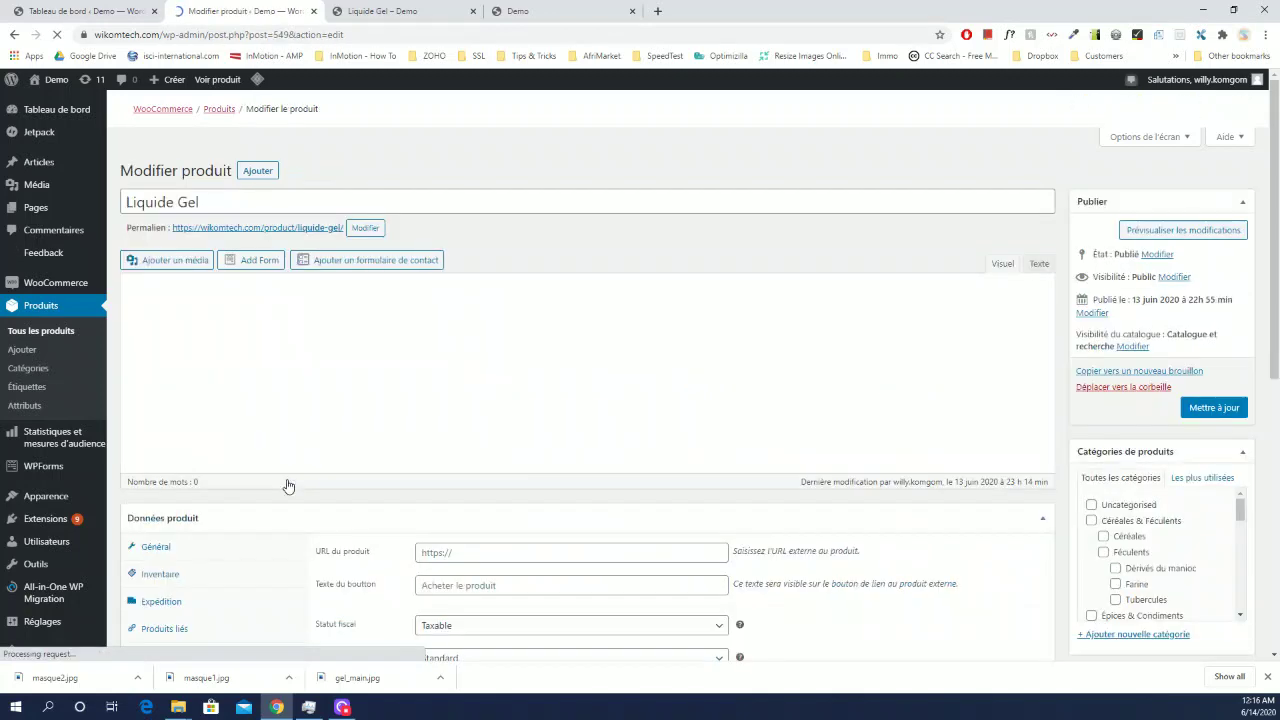
scroll(289, 489, "down", 4)
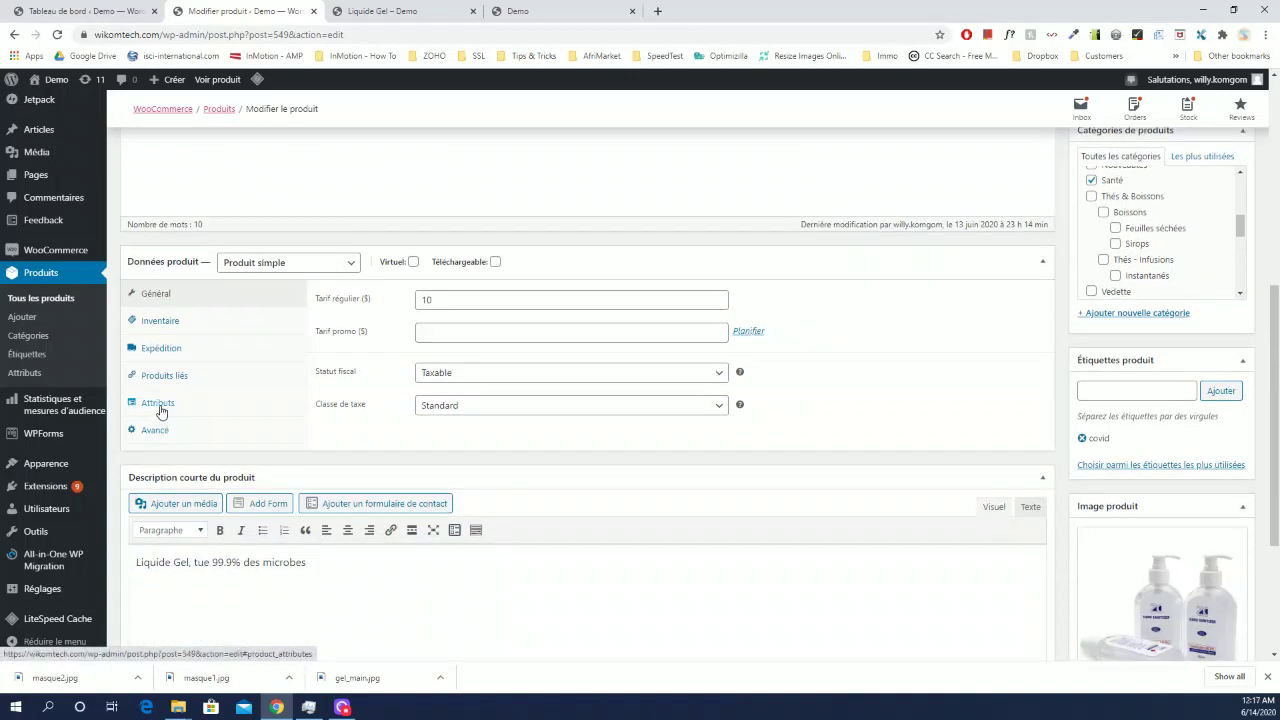
left_click(158, 404)
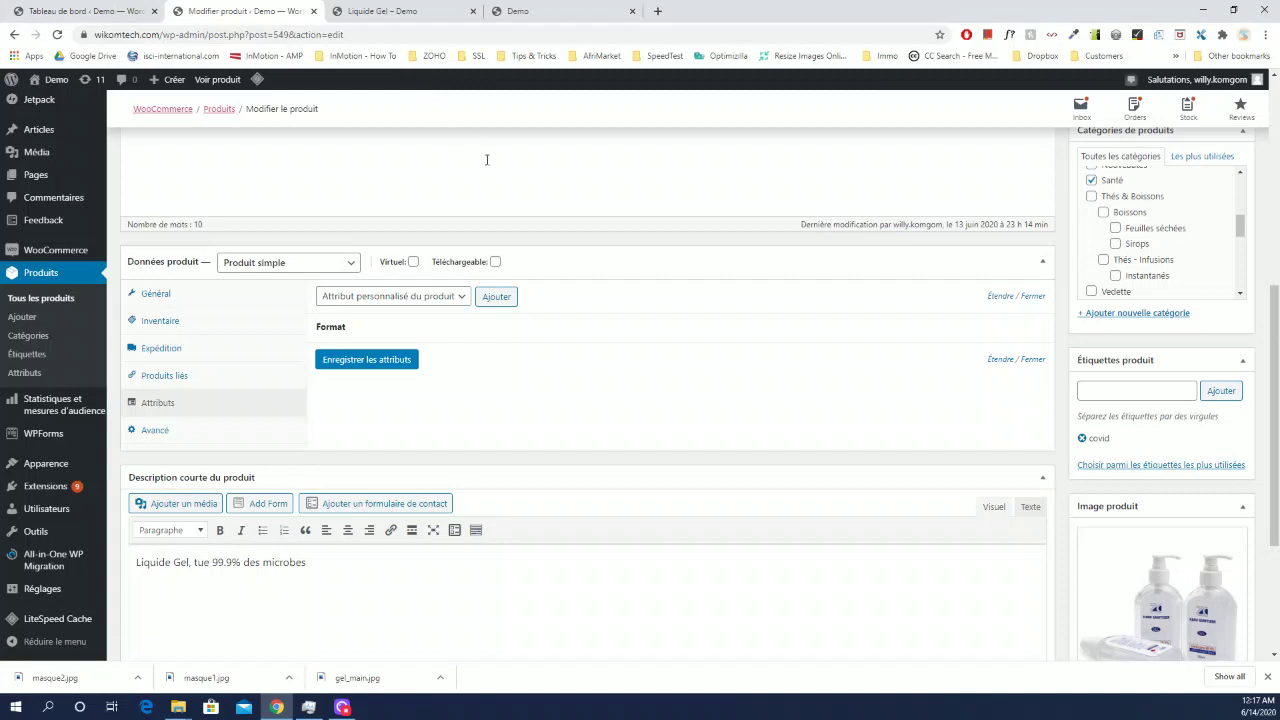
Try to add a custom attribute and the Format attribute to Liquide Gel
left_click(461, 297)
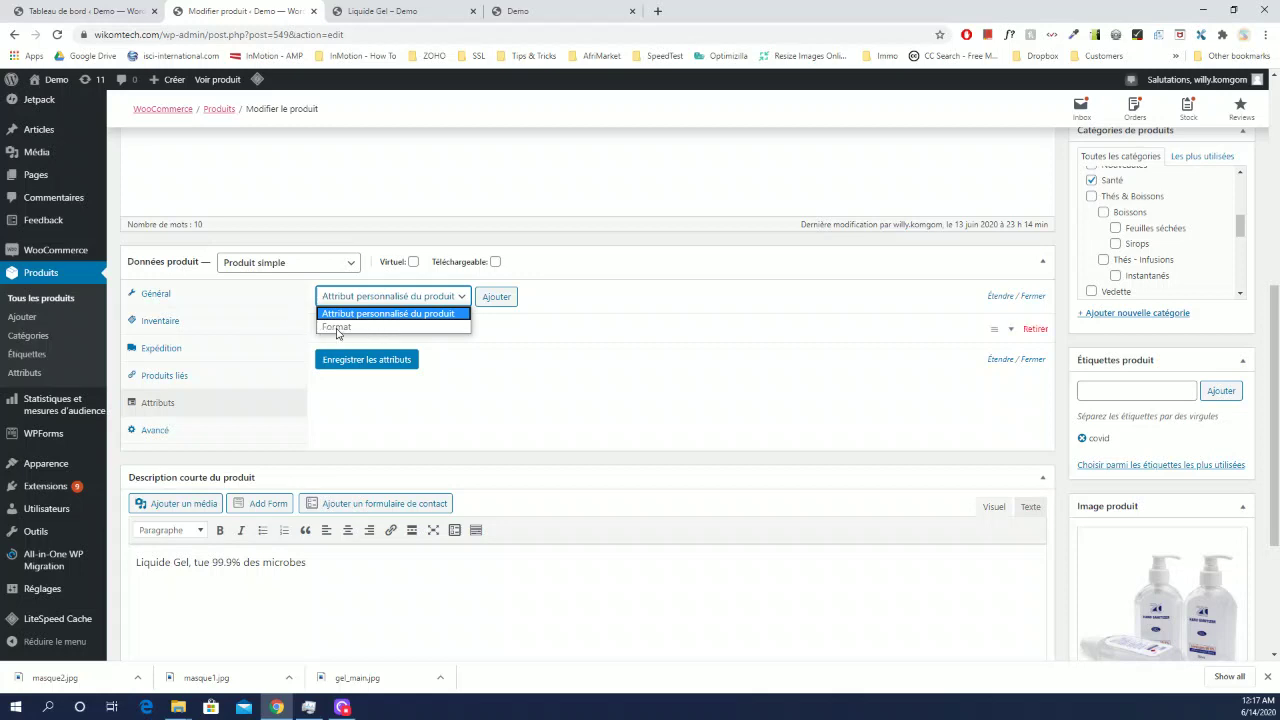
left_click(503, 297)
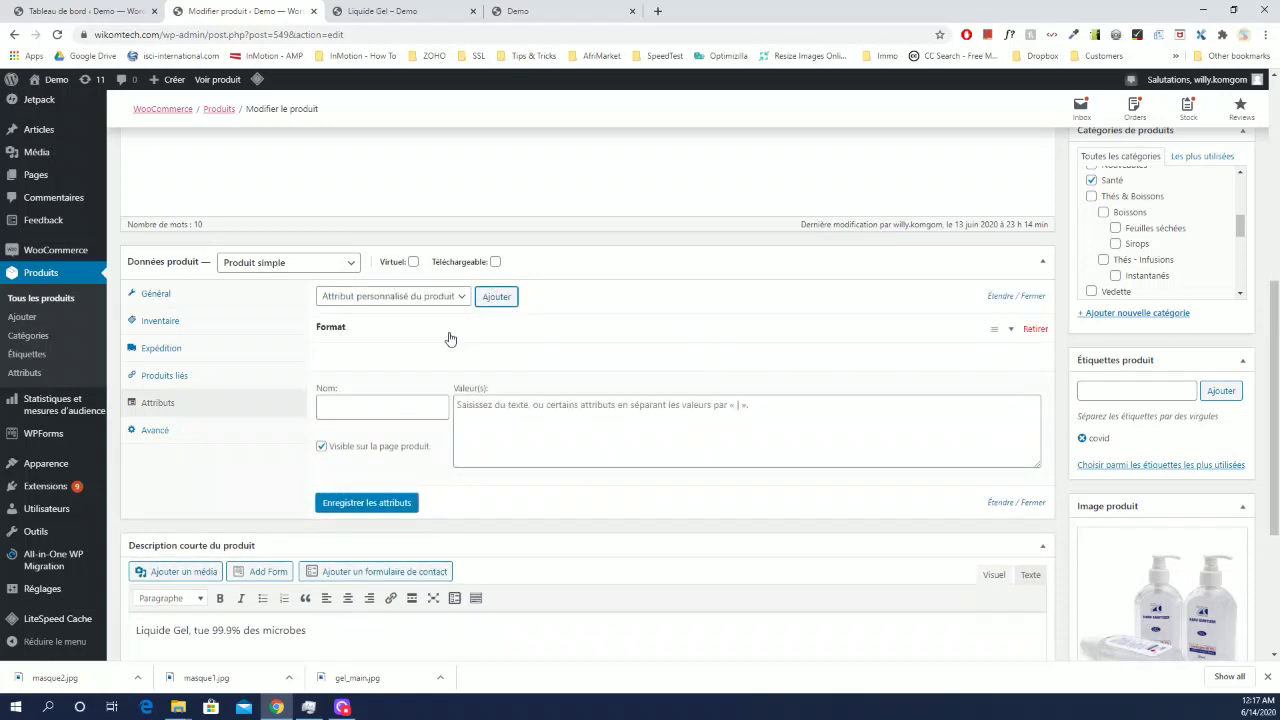
left_click(445, 296)
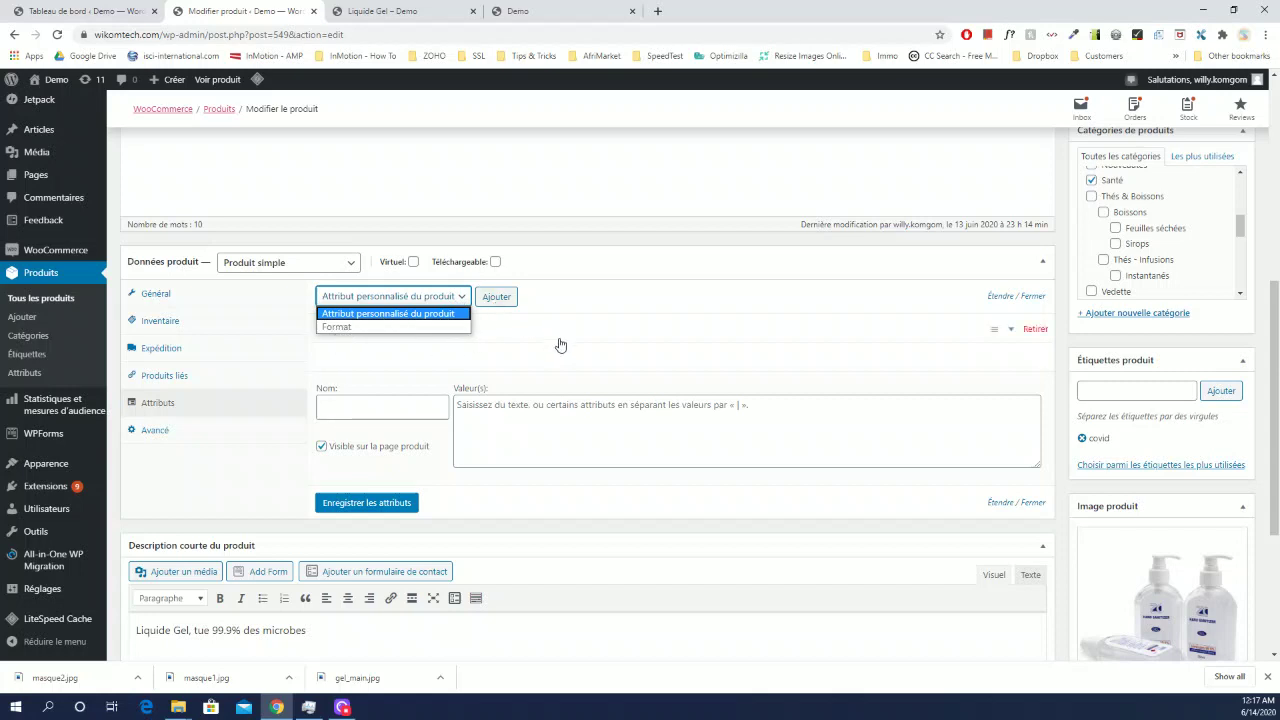
left_click(339, 327)
left_click(496, 296)
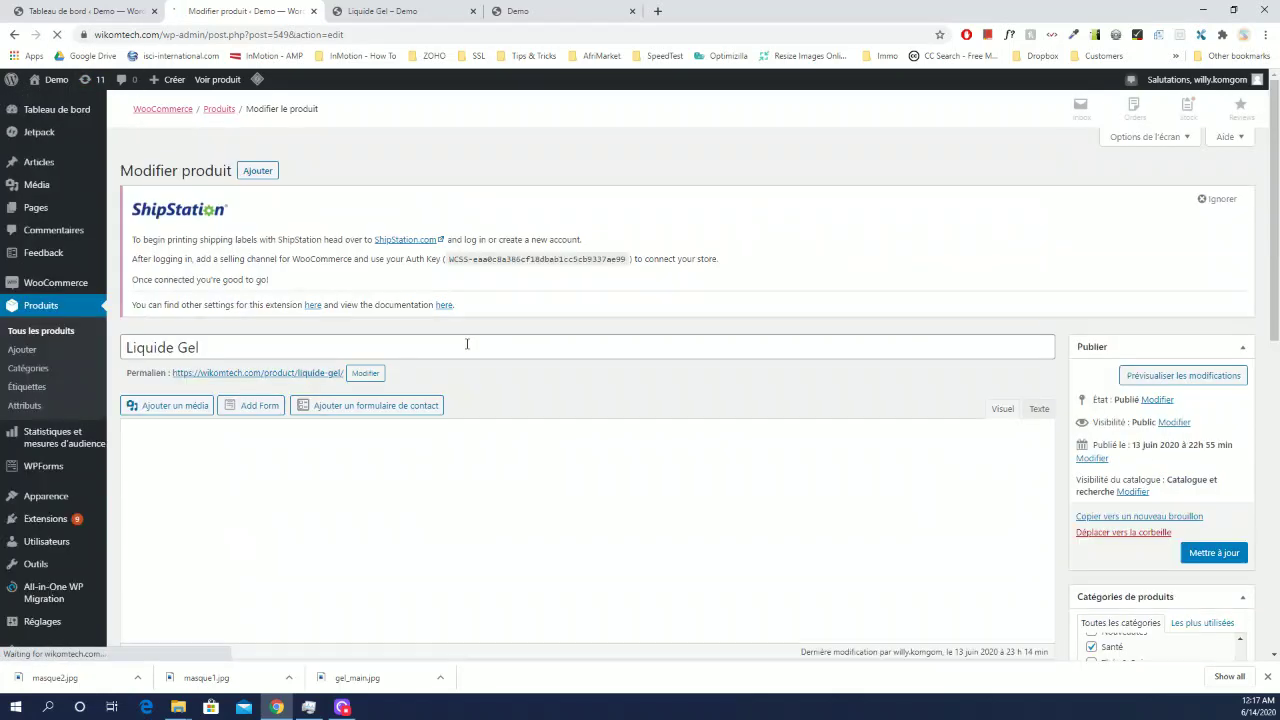
Return to the attributes in Liquide Gel's product data and save them
scroll(447, 380, "down", 2)
scroll(446, 385, "up", 3)
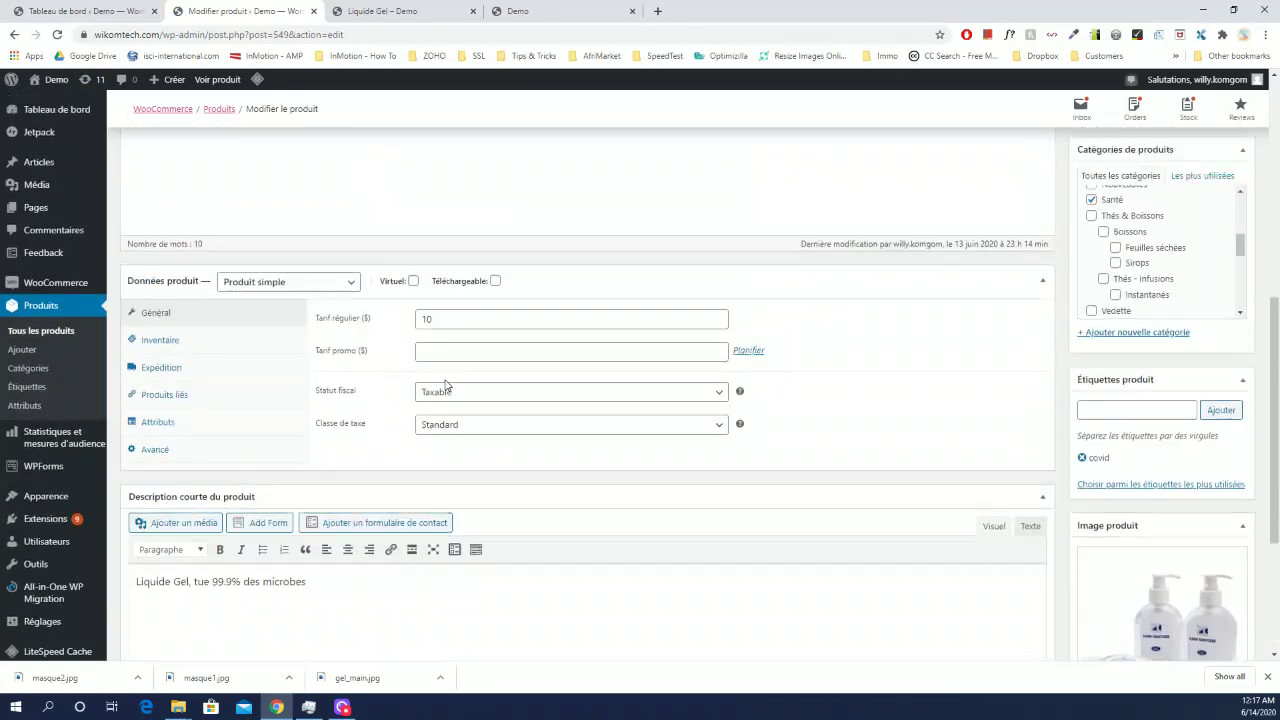
left_click(160, 437)
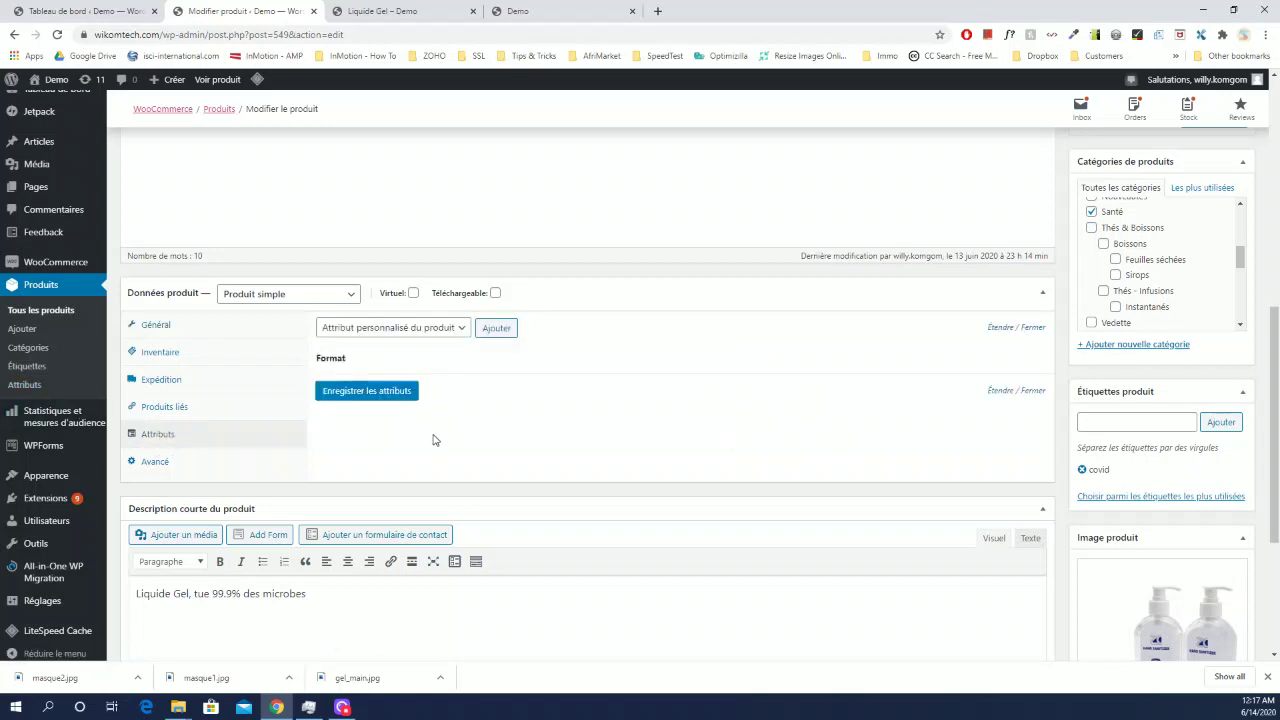
left_click(397, 402)
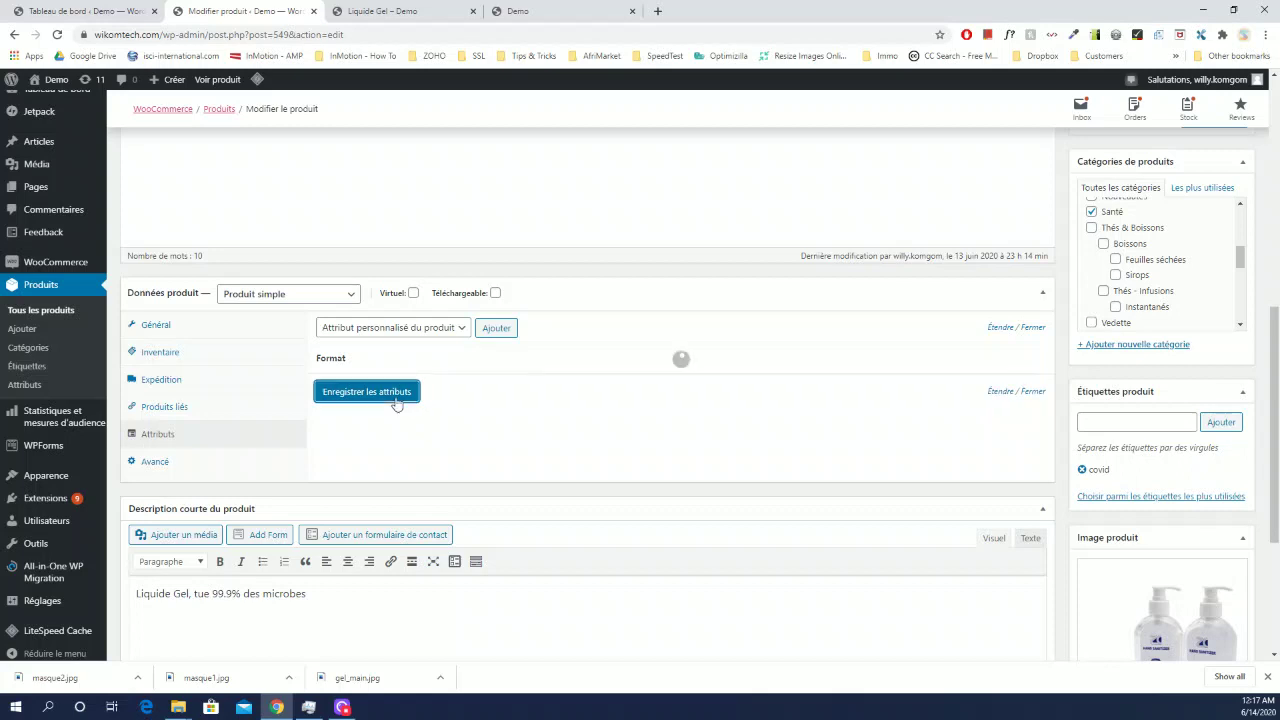
Choose the existing Format attribute and add it to Liquide Gel's product data
left_click(496, 329)
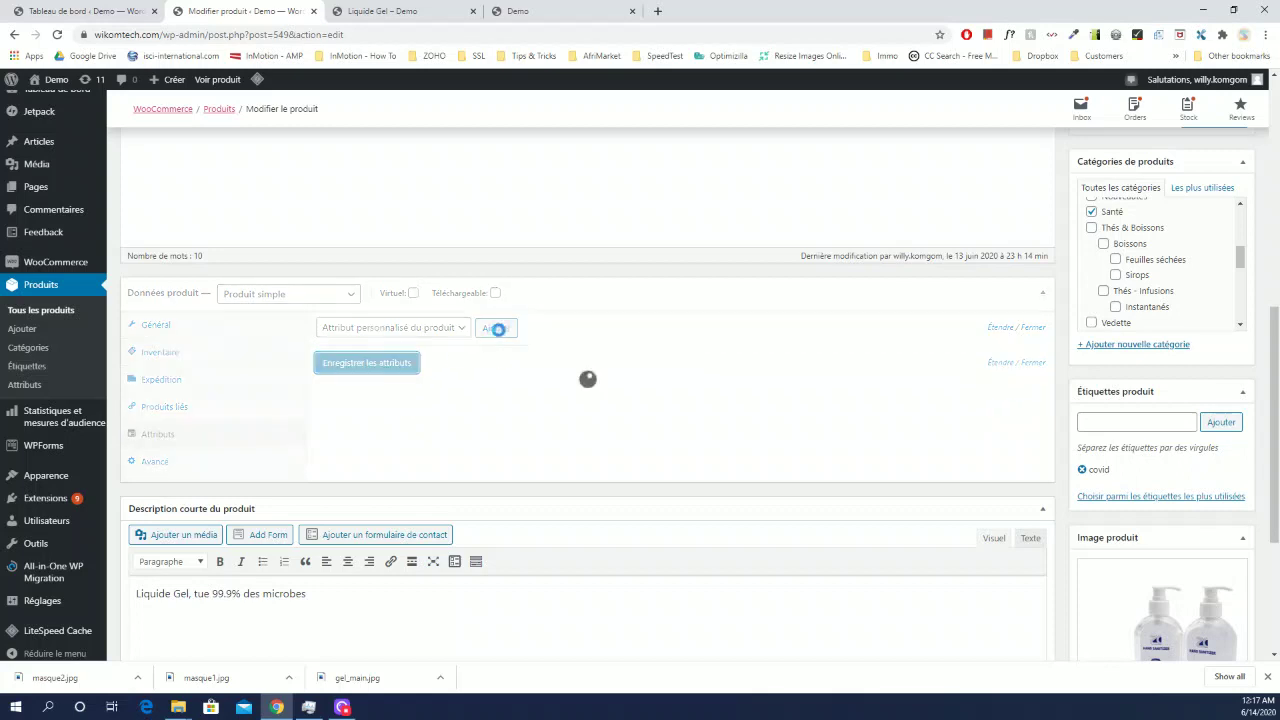
left_click(464, 329)
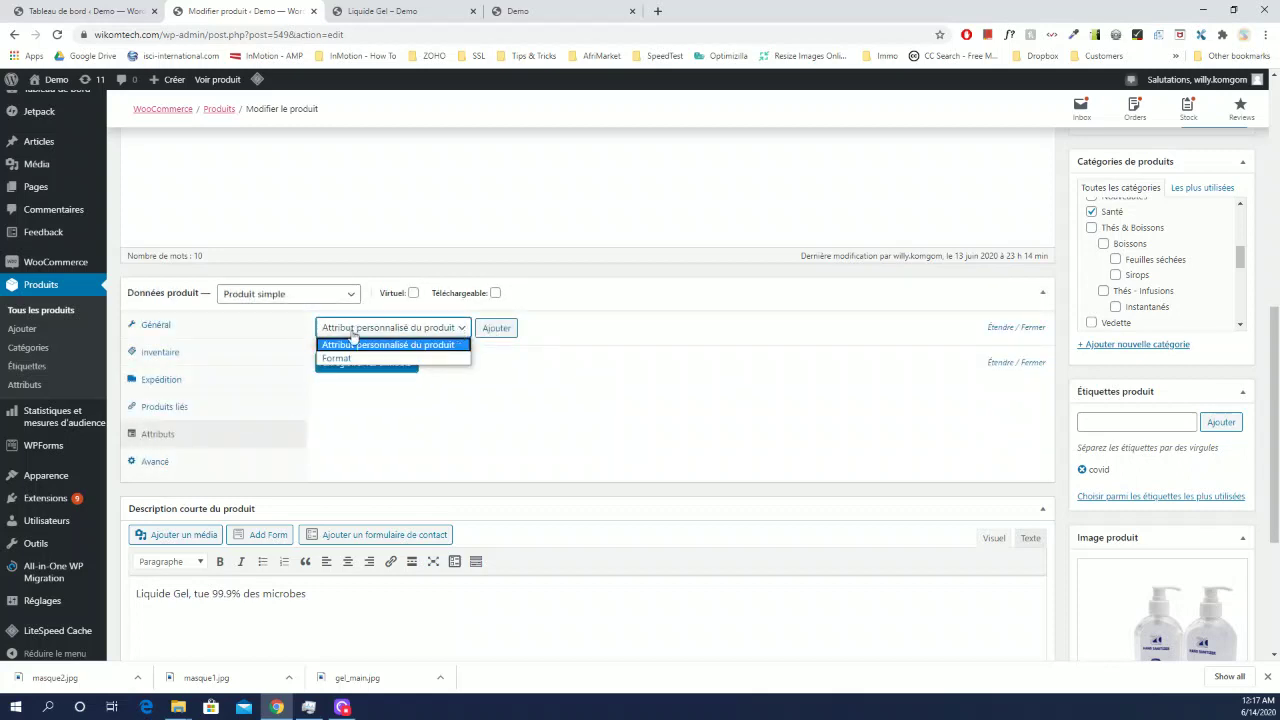
left_click(365, 359)
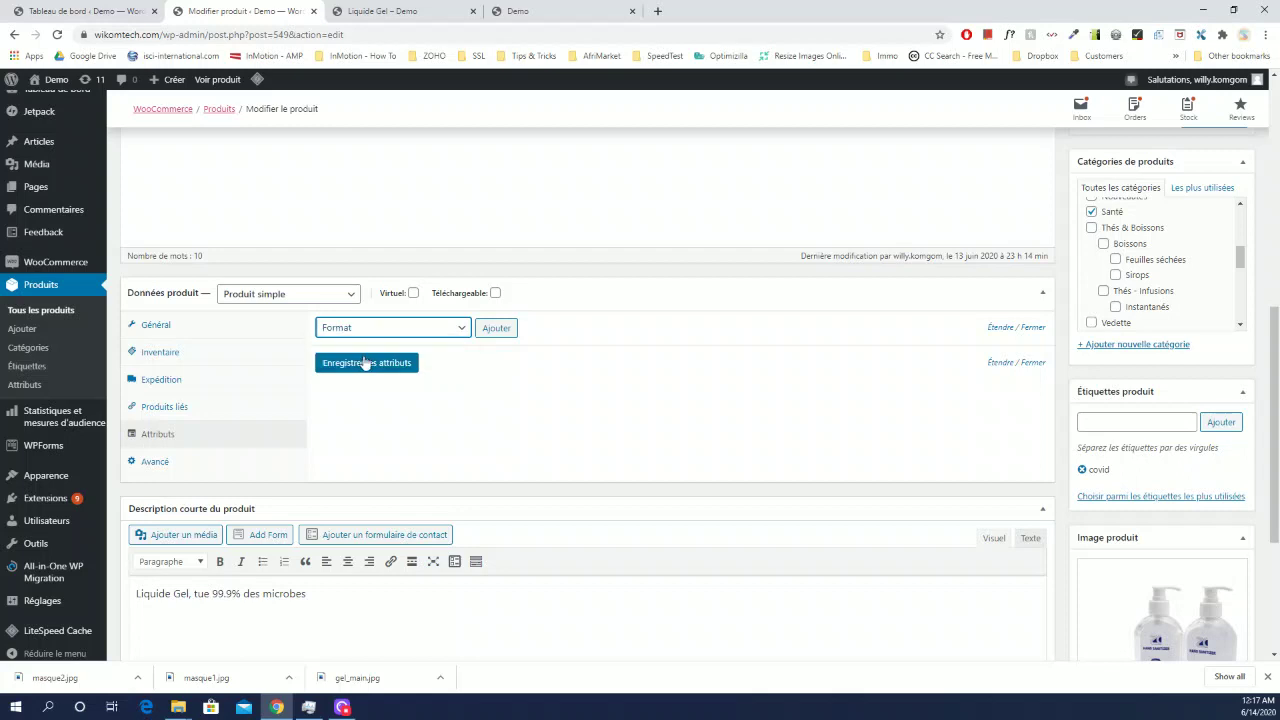
left_click(500, 328)
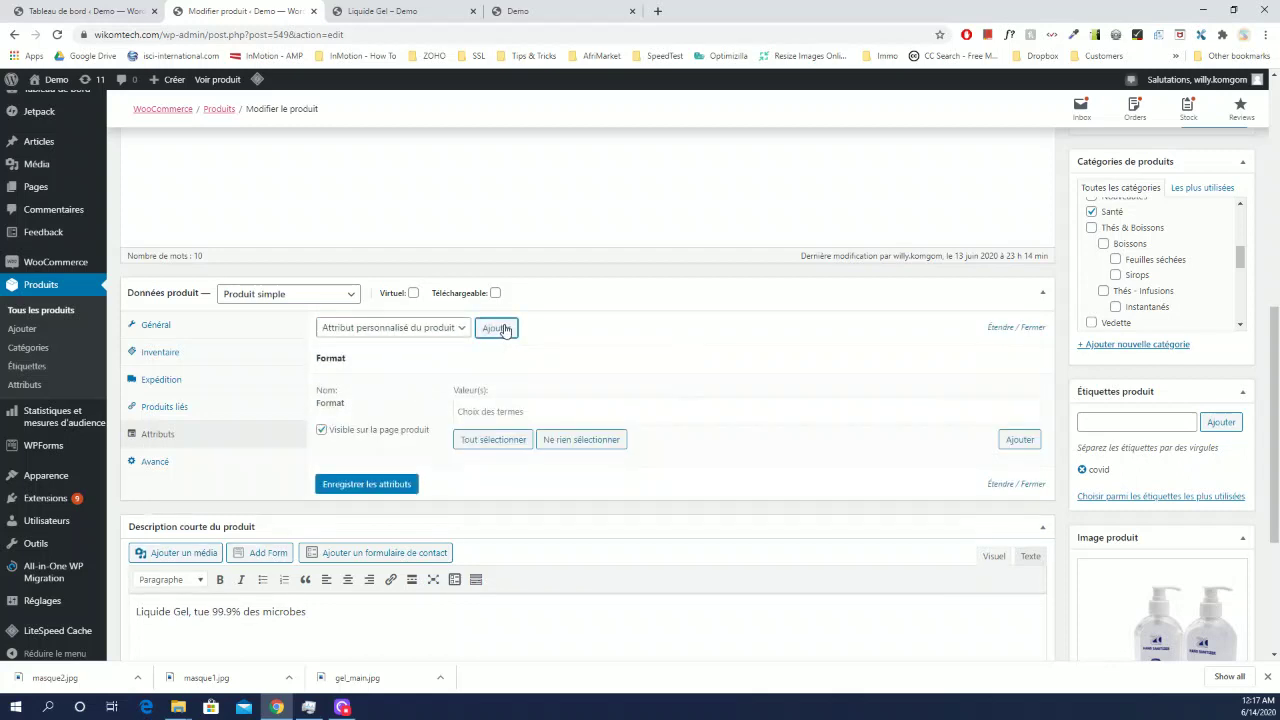
Assign all Format terms (Grand, Moyen and Petit) to Liquide Gel, save the attributes, and update the product
left_click(488, 414)
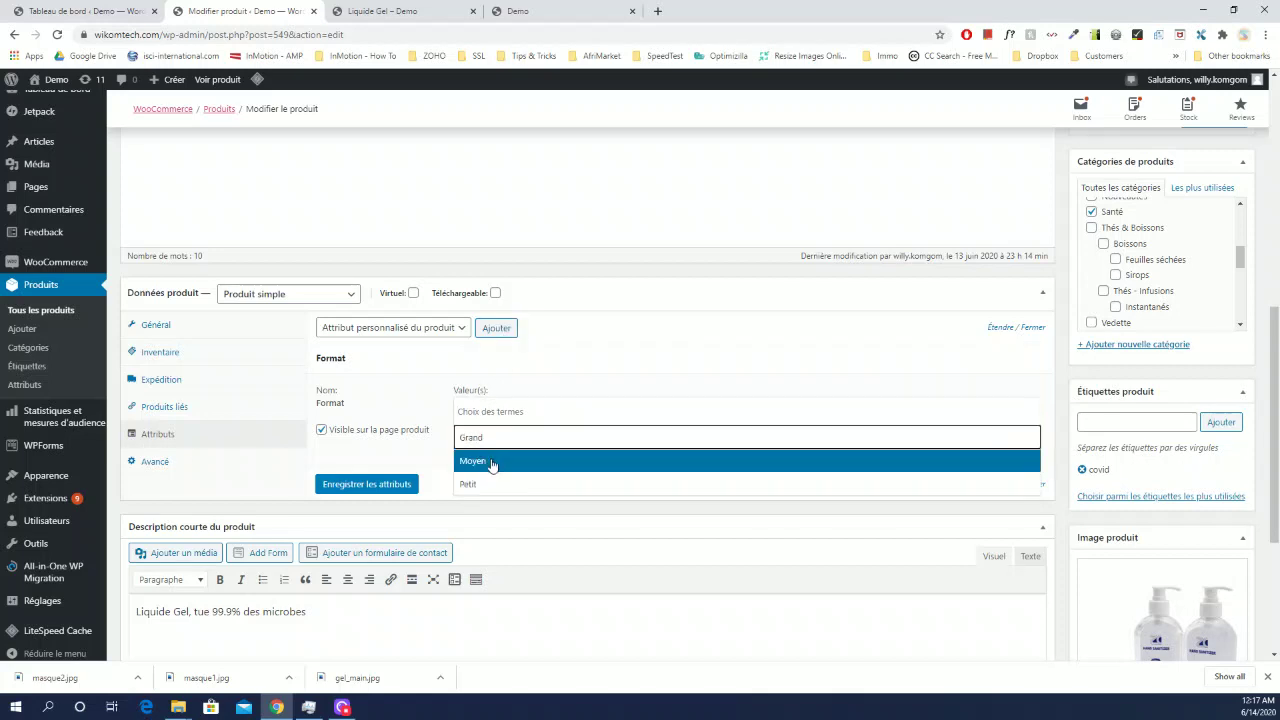
scroll(440, 450, "down", 1)
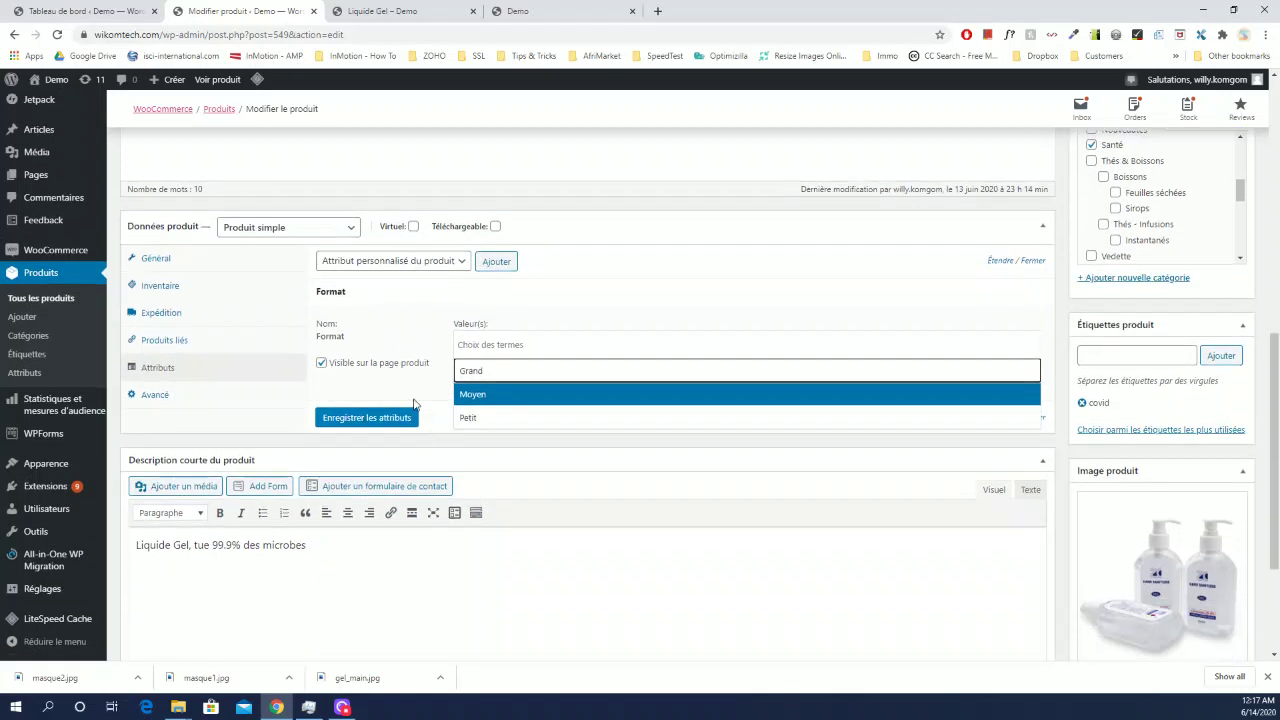
left_click(506, 371)
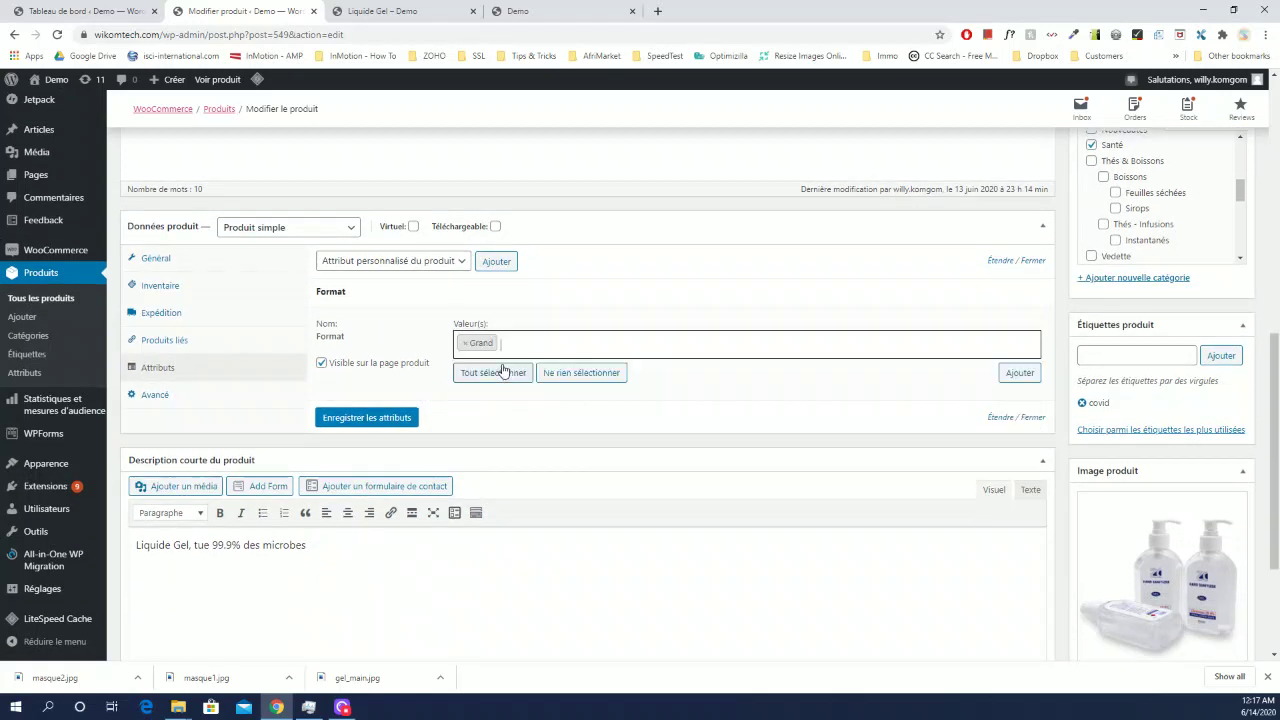
left_click(490, 374)
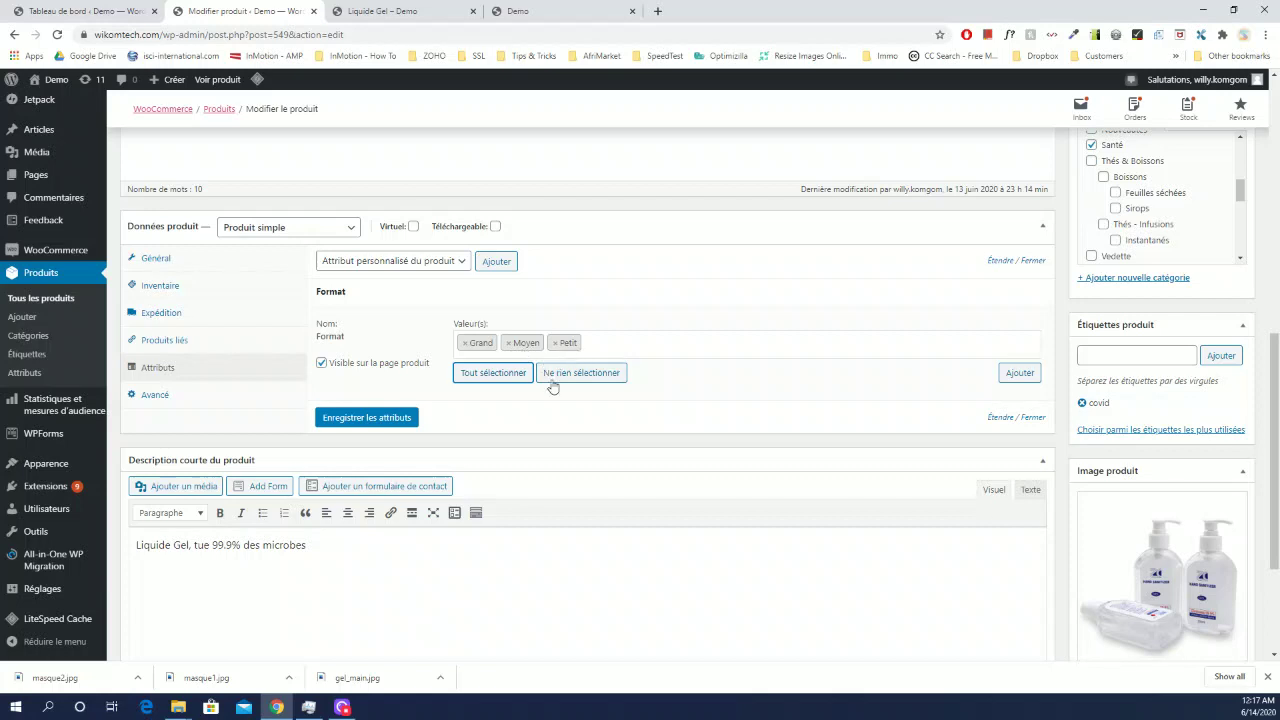
left_click(389, 422)
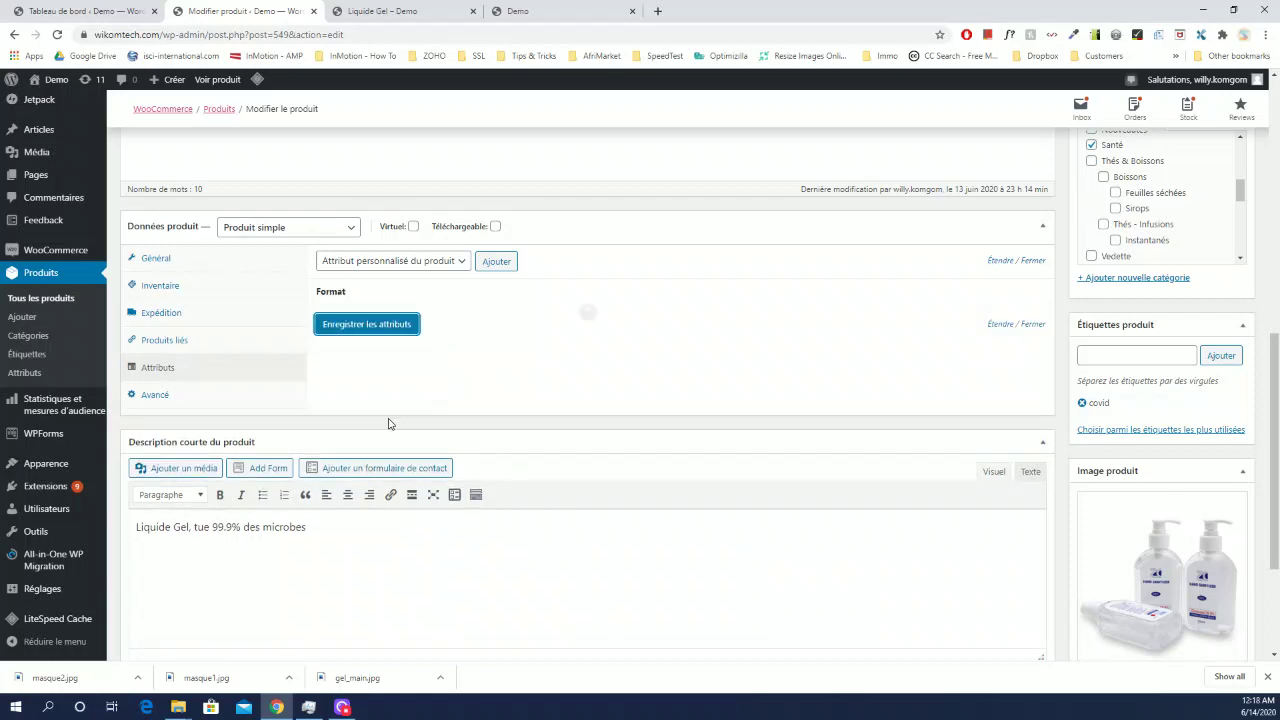
scroll(1031, 528, "up", 5)
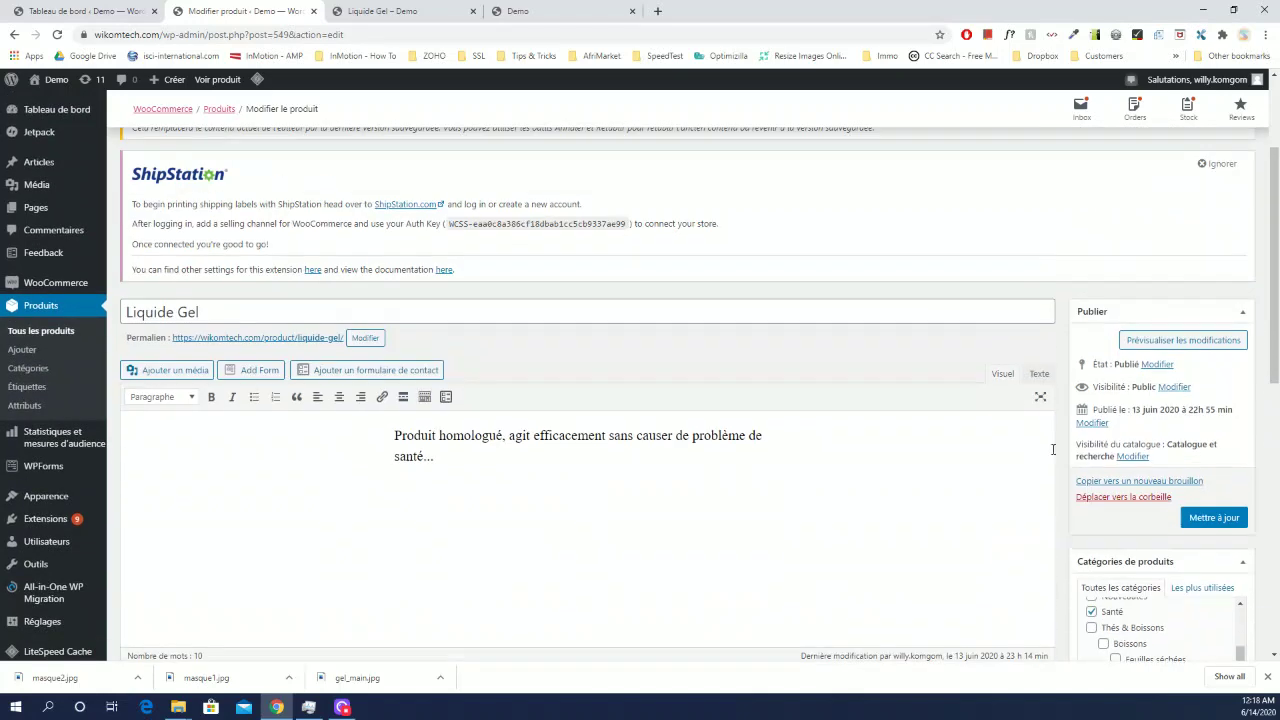
left_click(1205, 520)
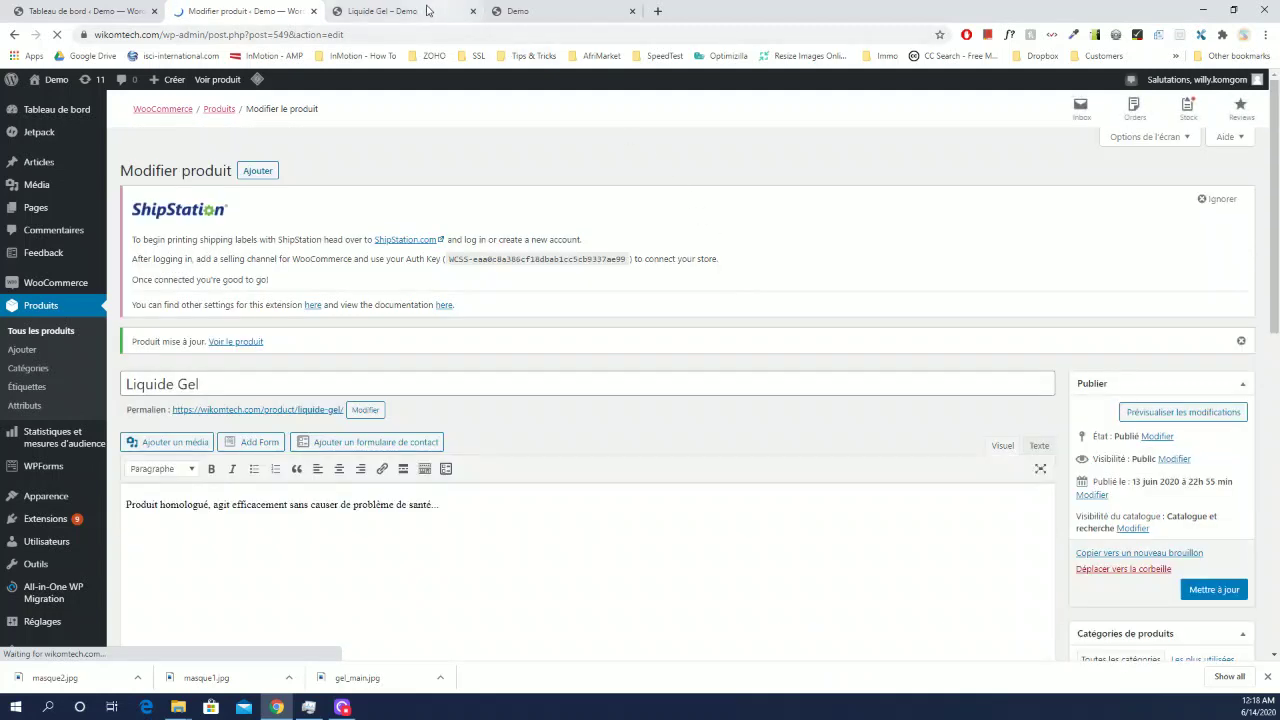
Review the additional information and description on Liquide Gel's store page
left_click(425, 11)
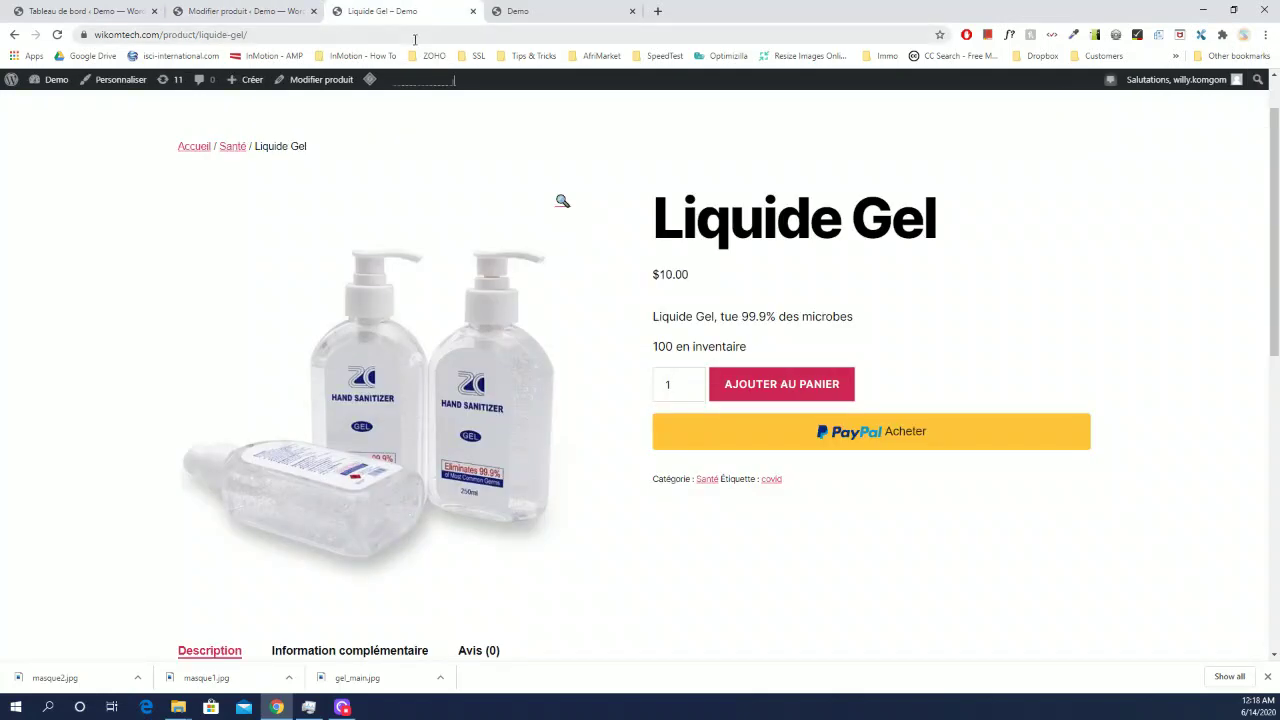
scroll(455, 277, "down", 3)
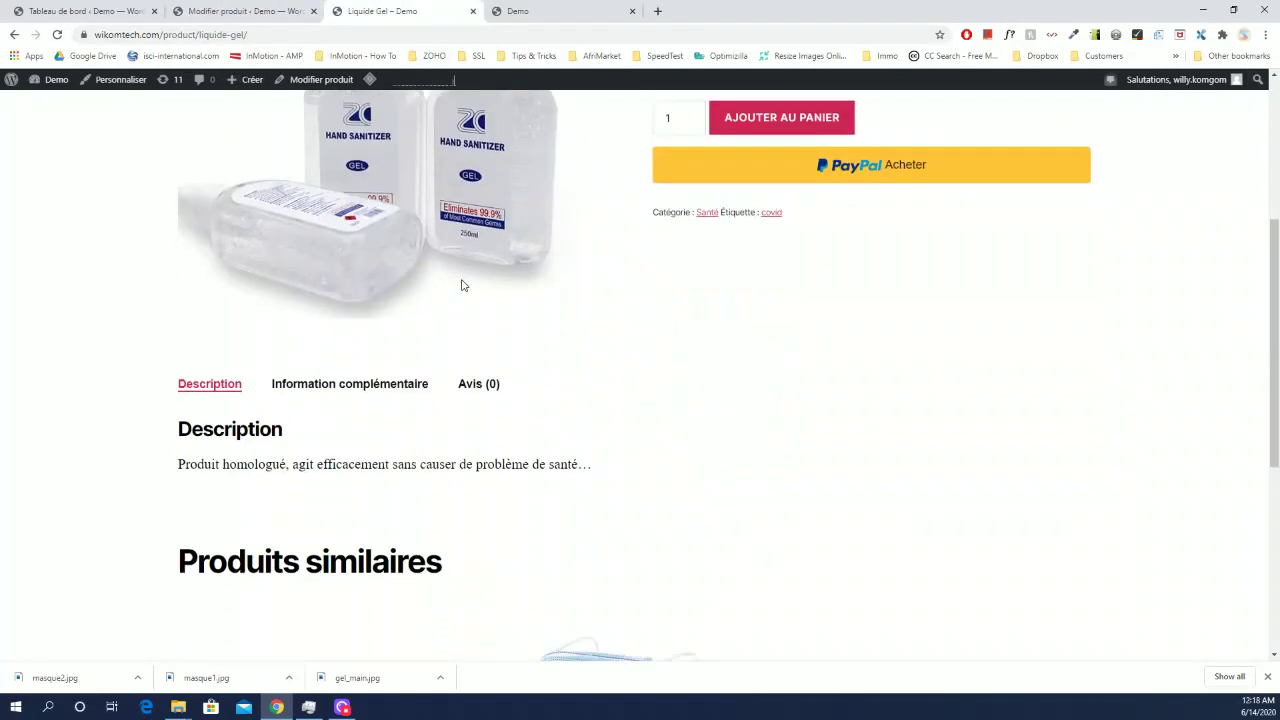
left_click(357, 393)
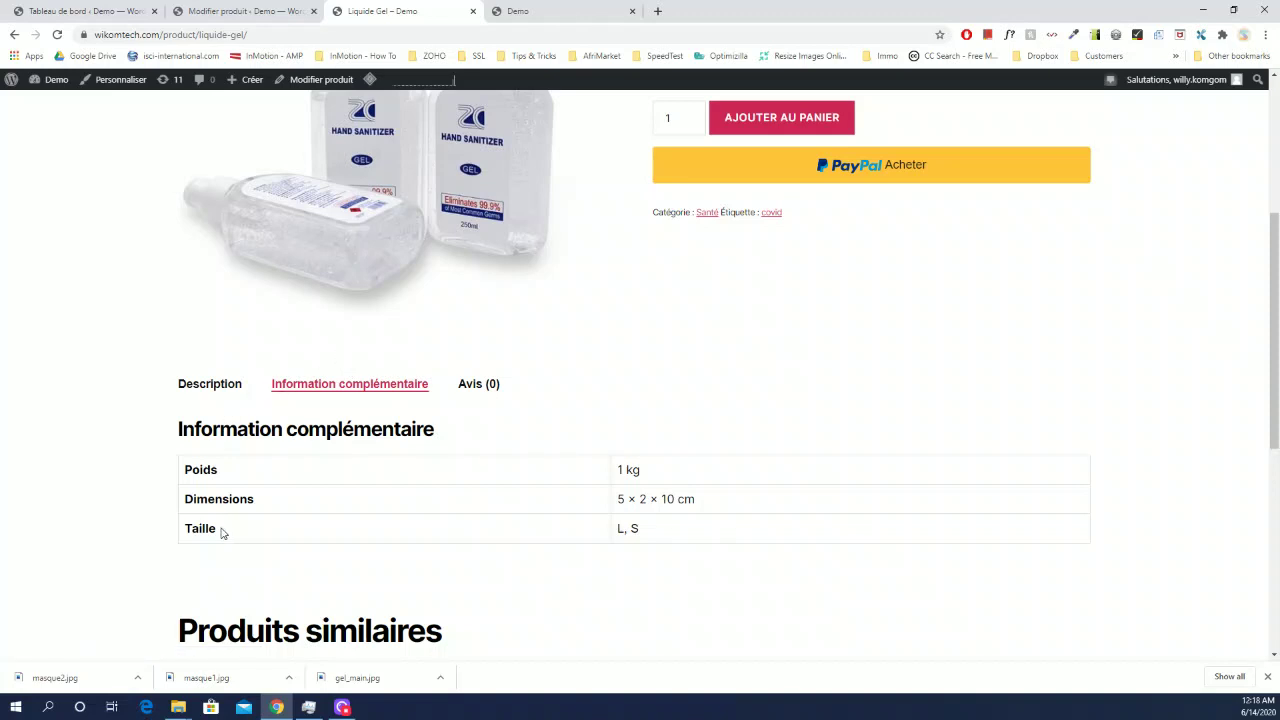
left_click_drag(222, 532, 182, 518)
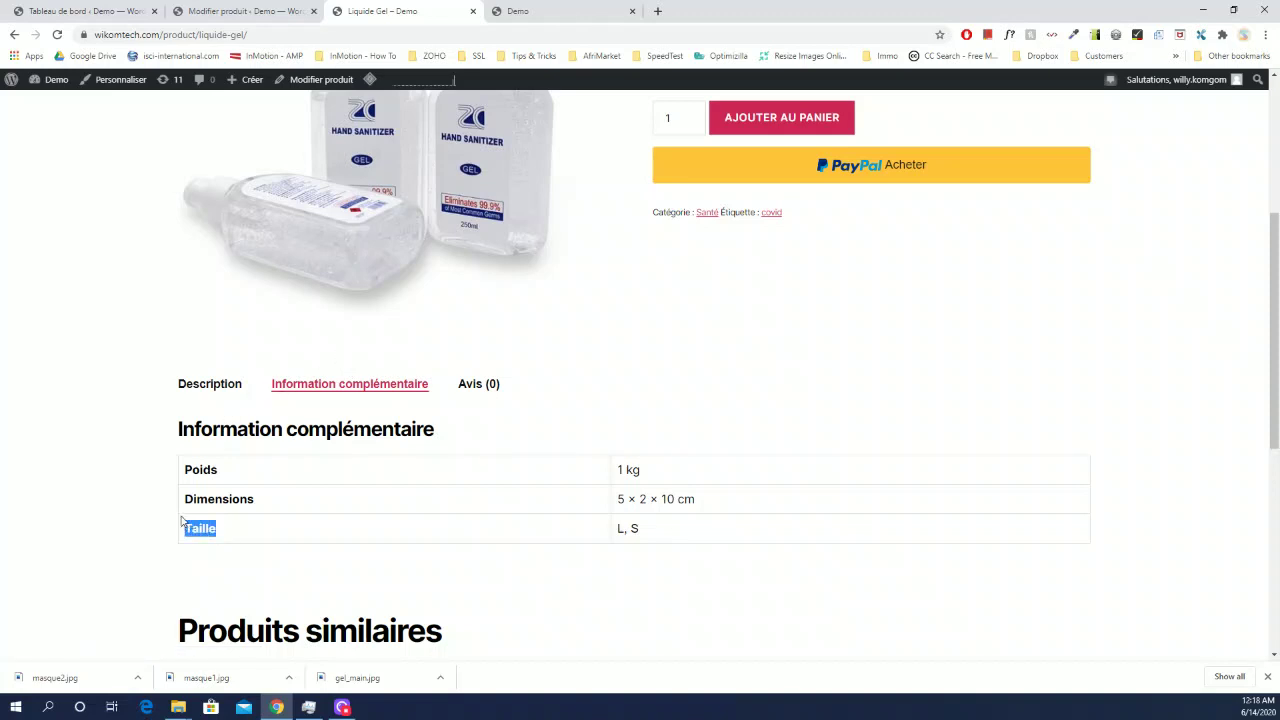
left_click(206, 386)
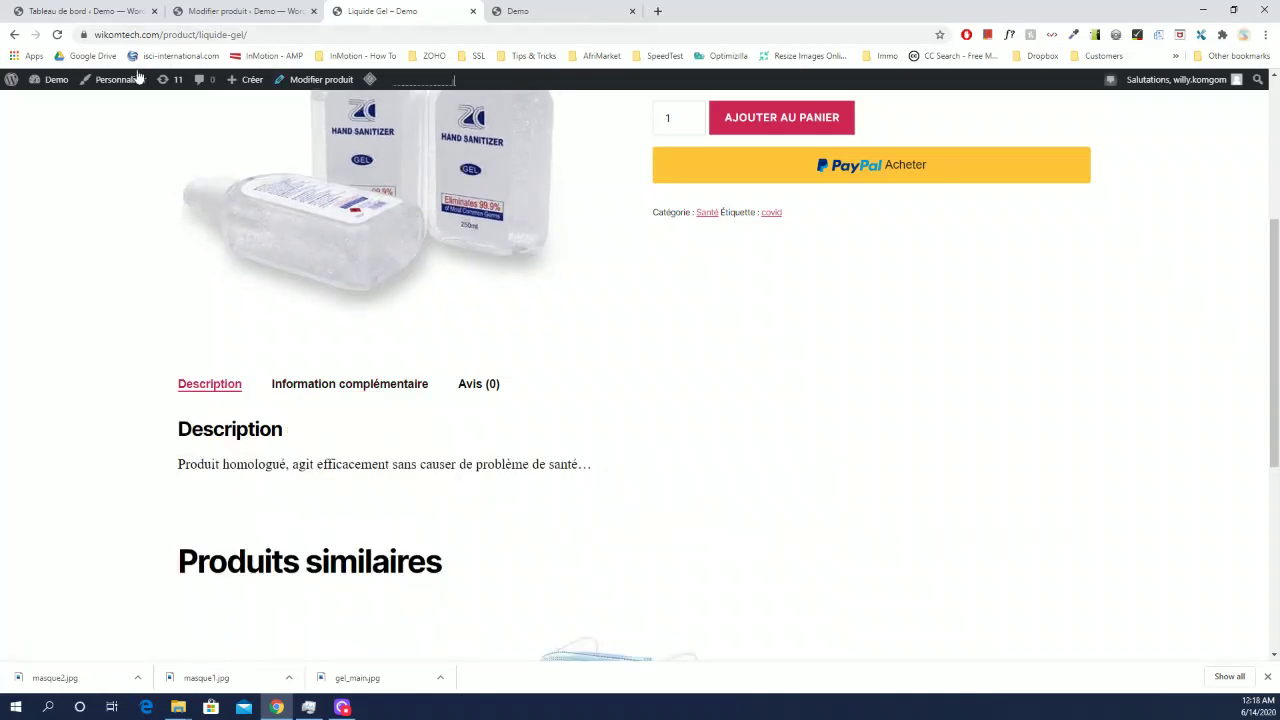
Reload Liquide Gel's store page and check the Format values in its additional information
left_click(57, 34)
left_click(336, 386)
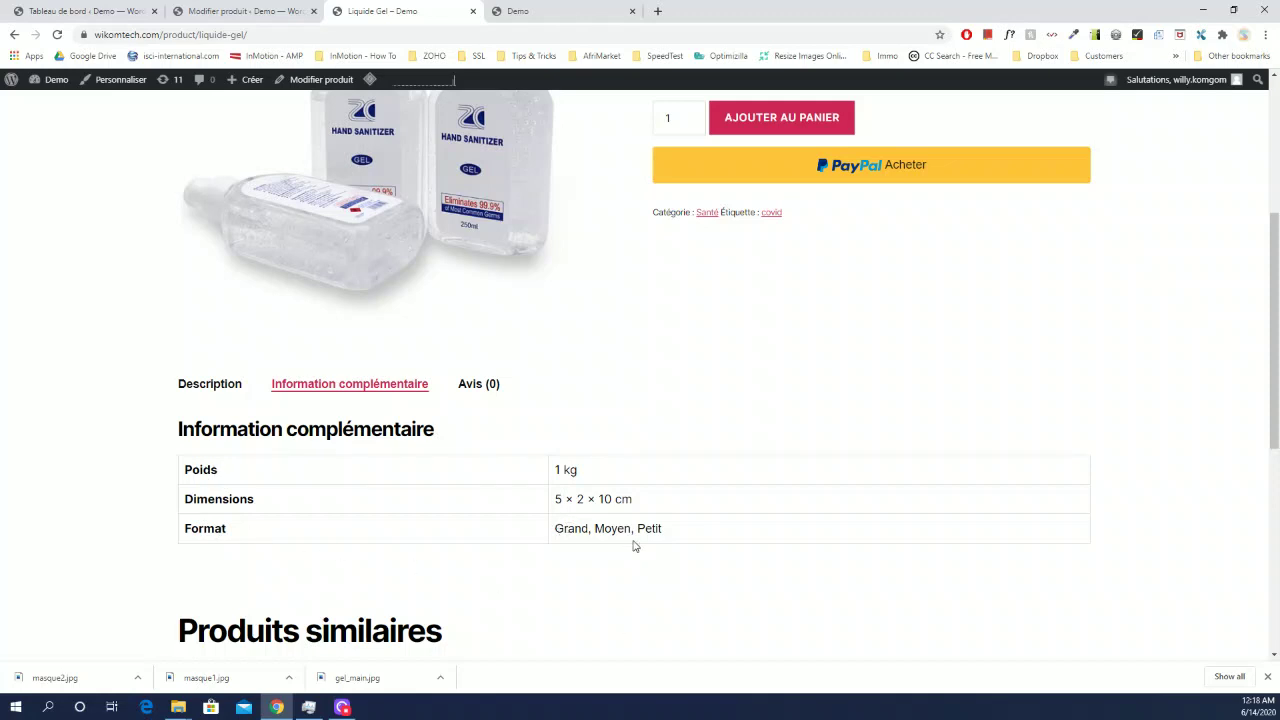
scroll(628, 551, "up", 3)
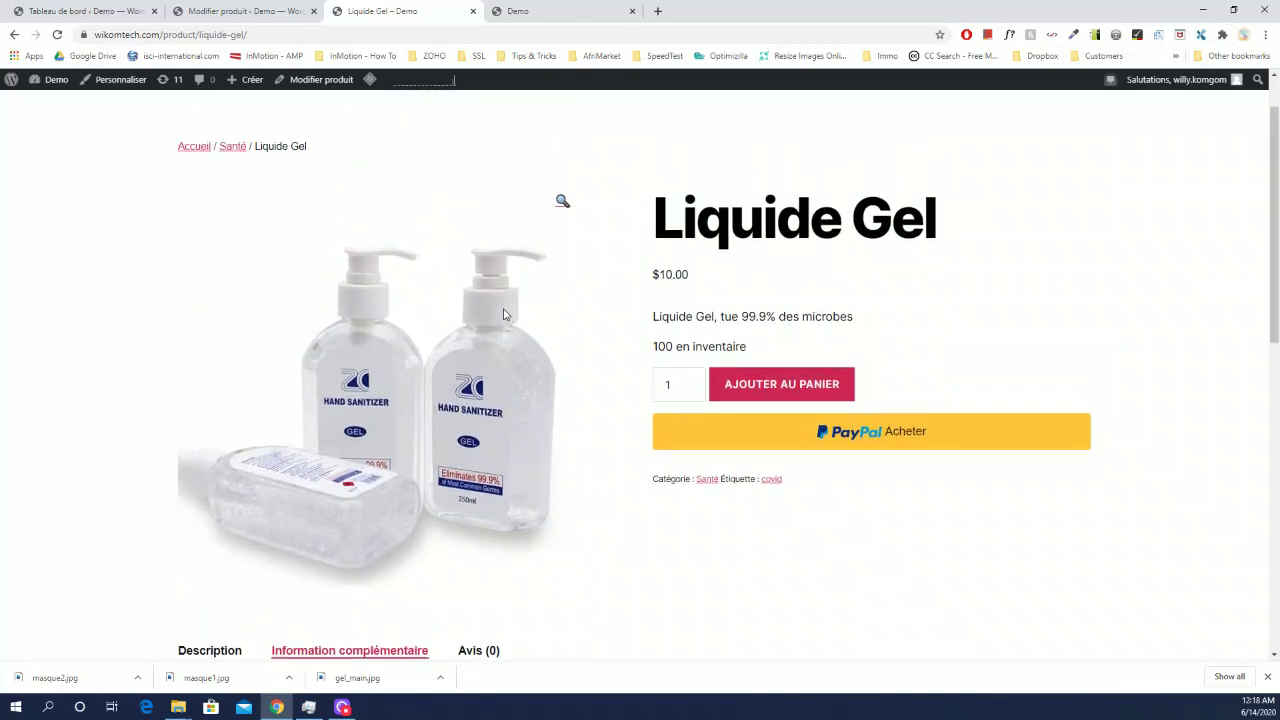
scroll(710, 346, "down", 1)
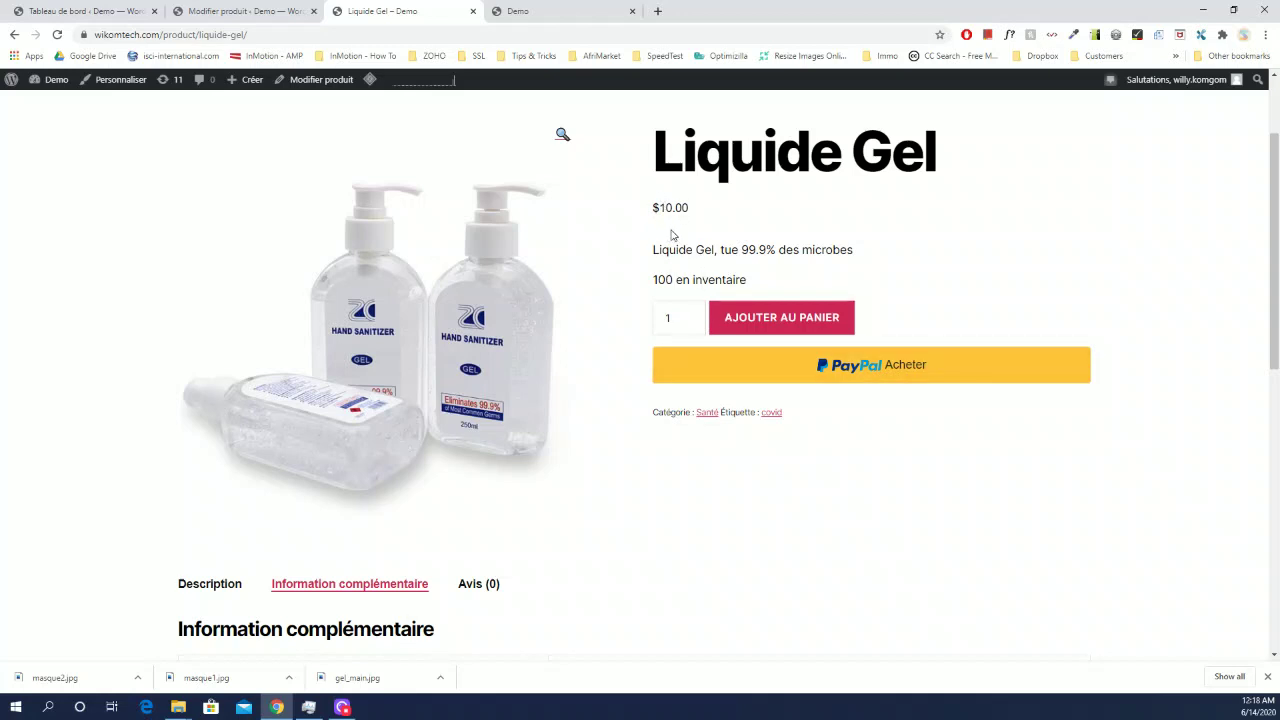
scroll(637, 380, "down", 3)
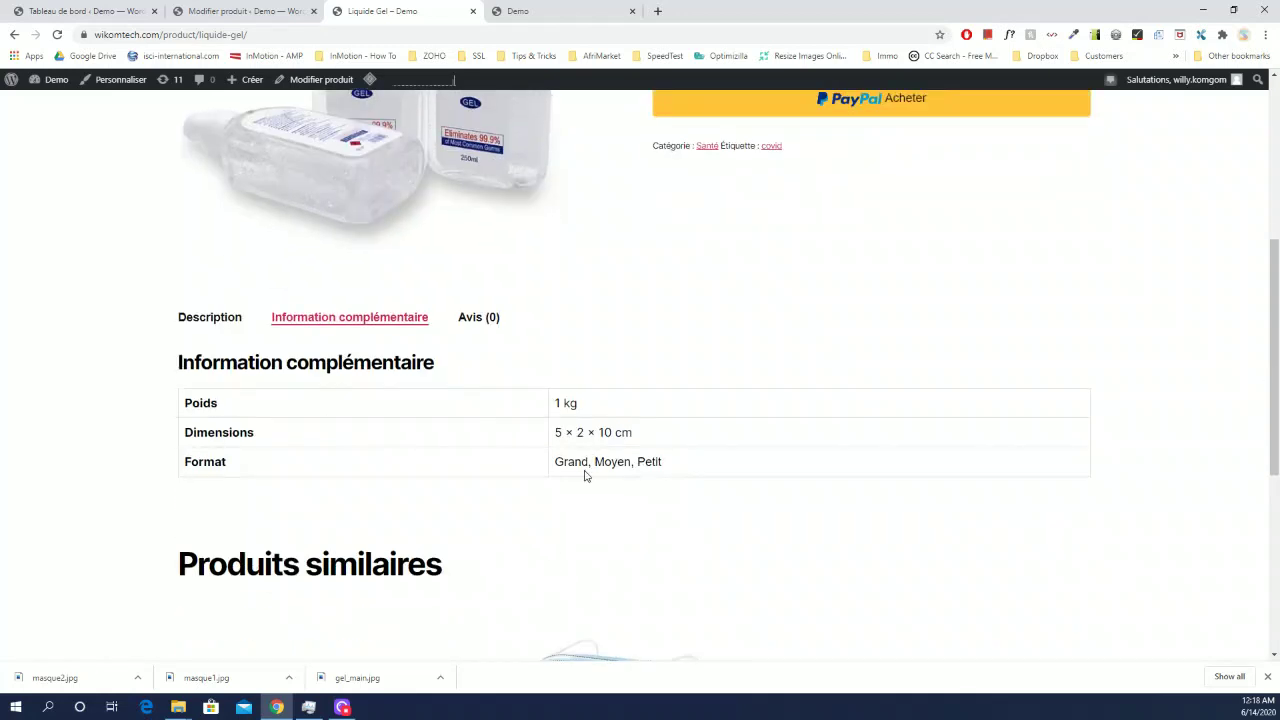
scroll(459, 385, "up", 4)
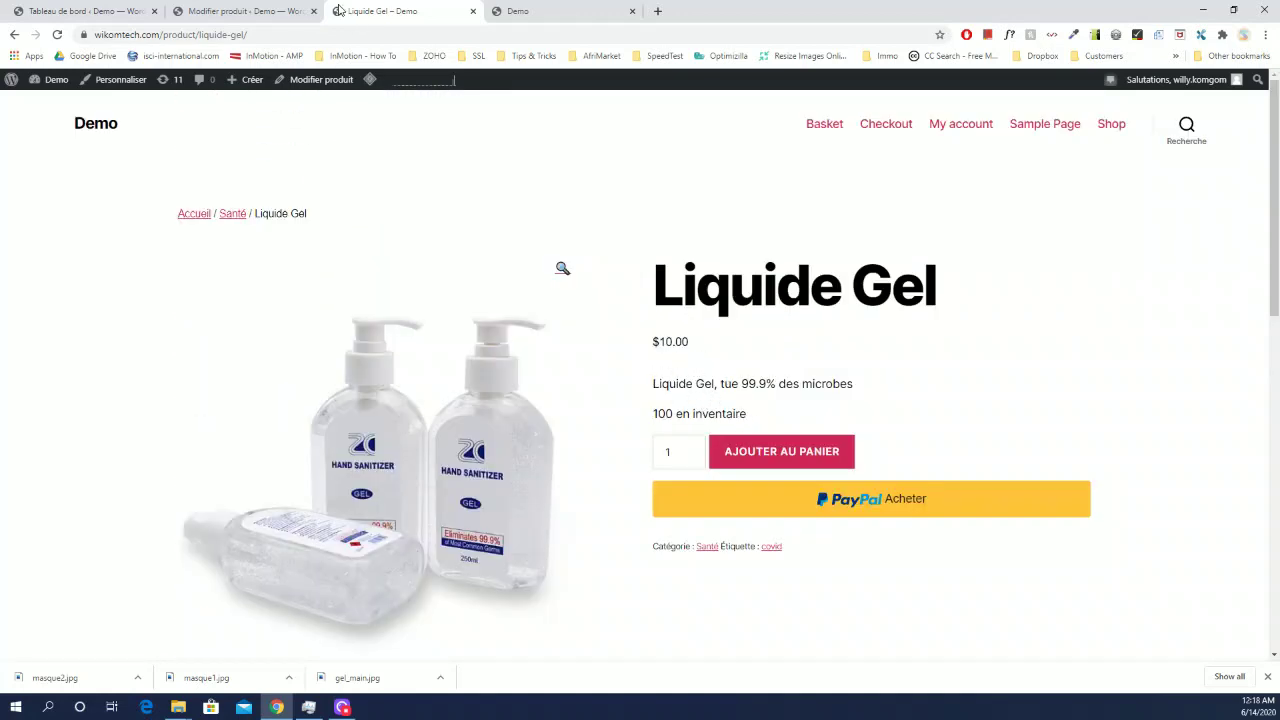
Return to editing Liquide Gel and show its product attributes
left_click(263, 13)
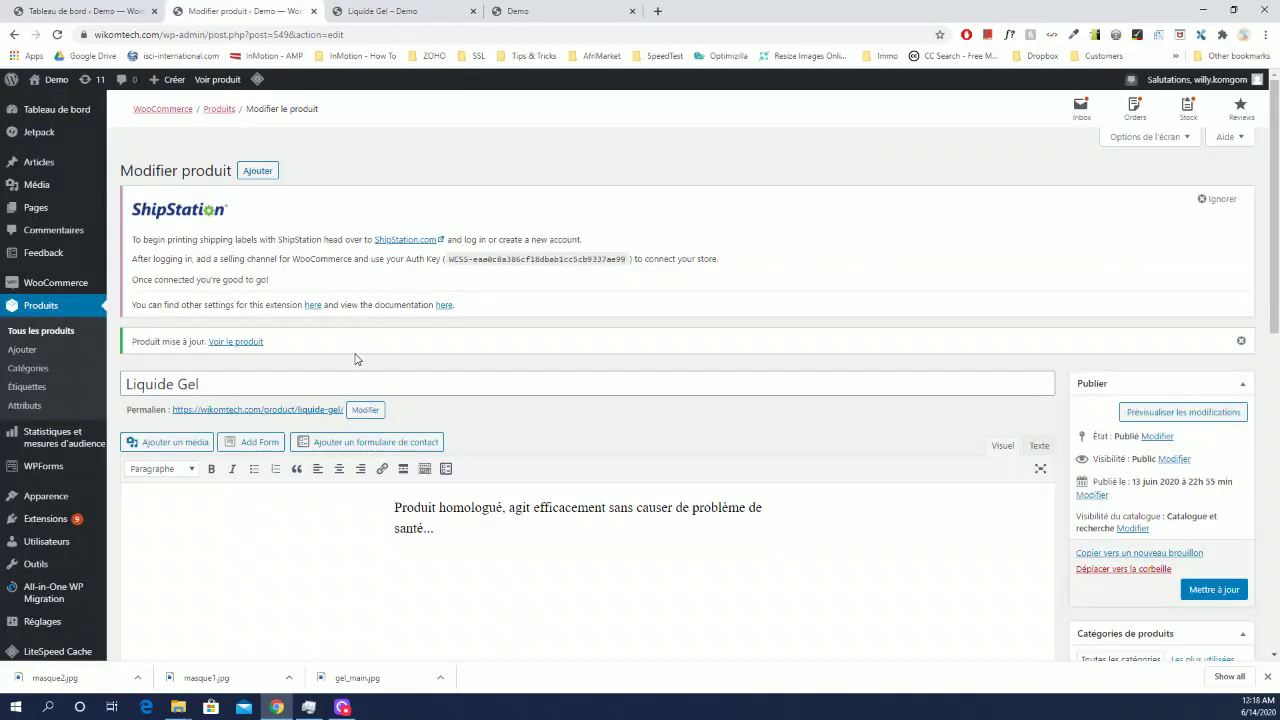
scroll(370, 375, "down", 5)
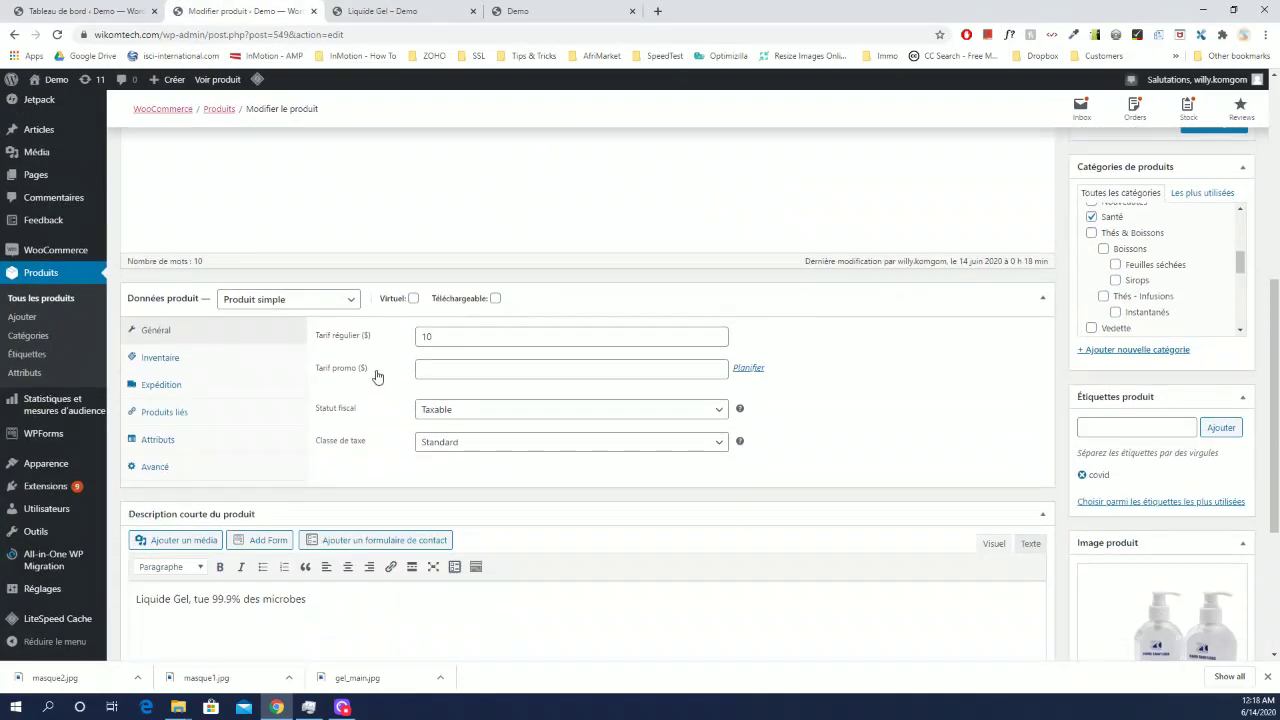
left_click(161, 443)
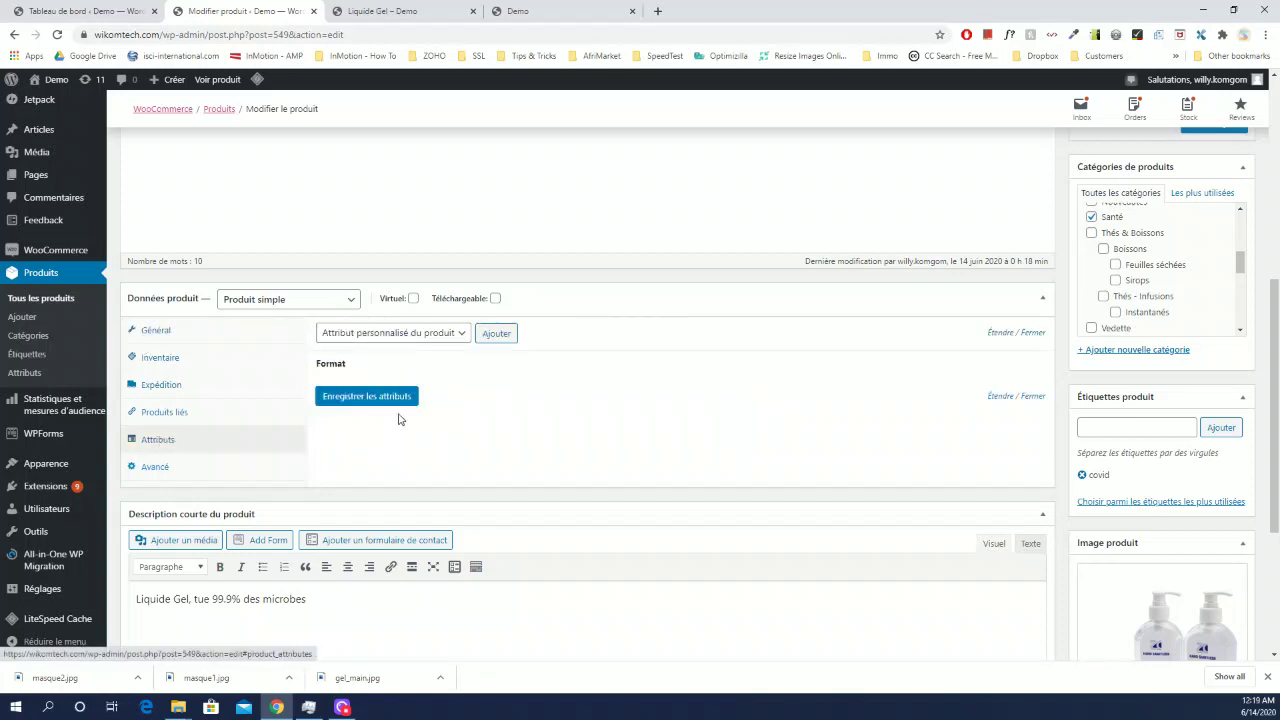
scroll(257, 166, "up", 1)
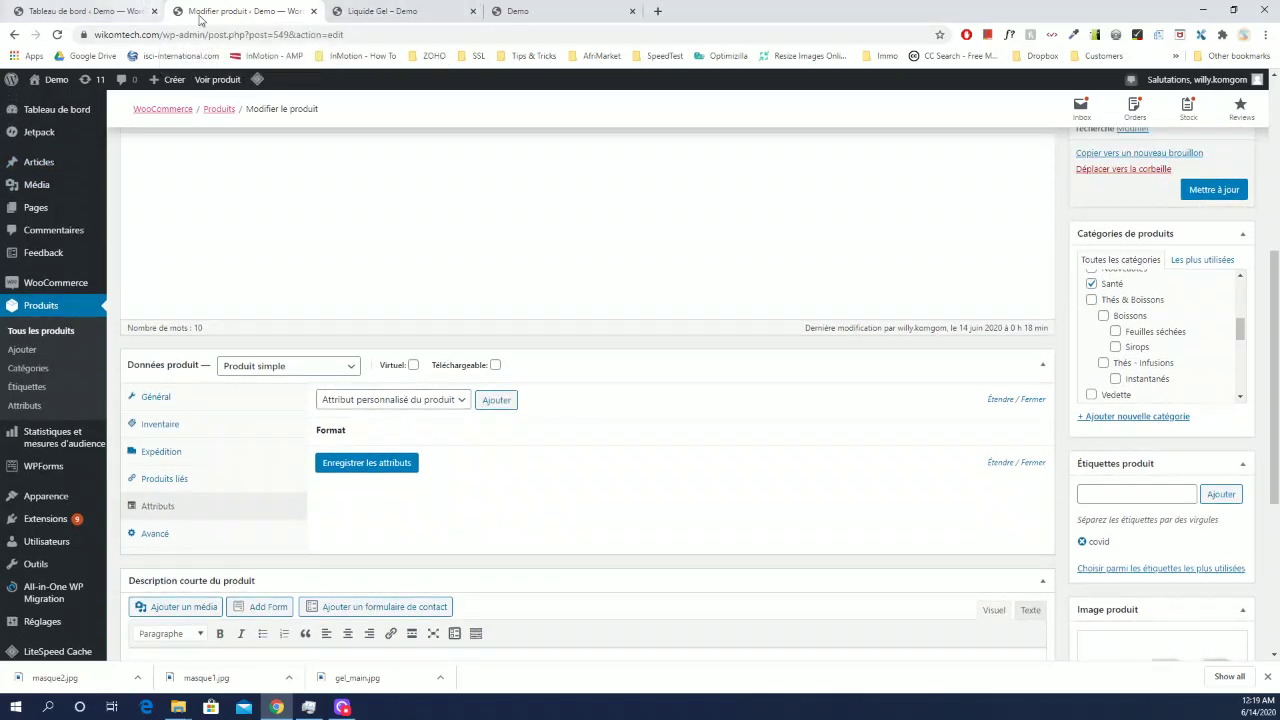
scroll(374, 189, "down", 2)
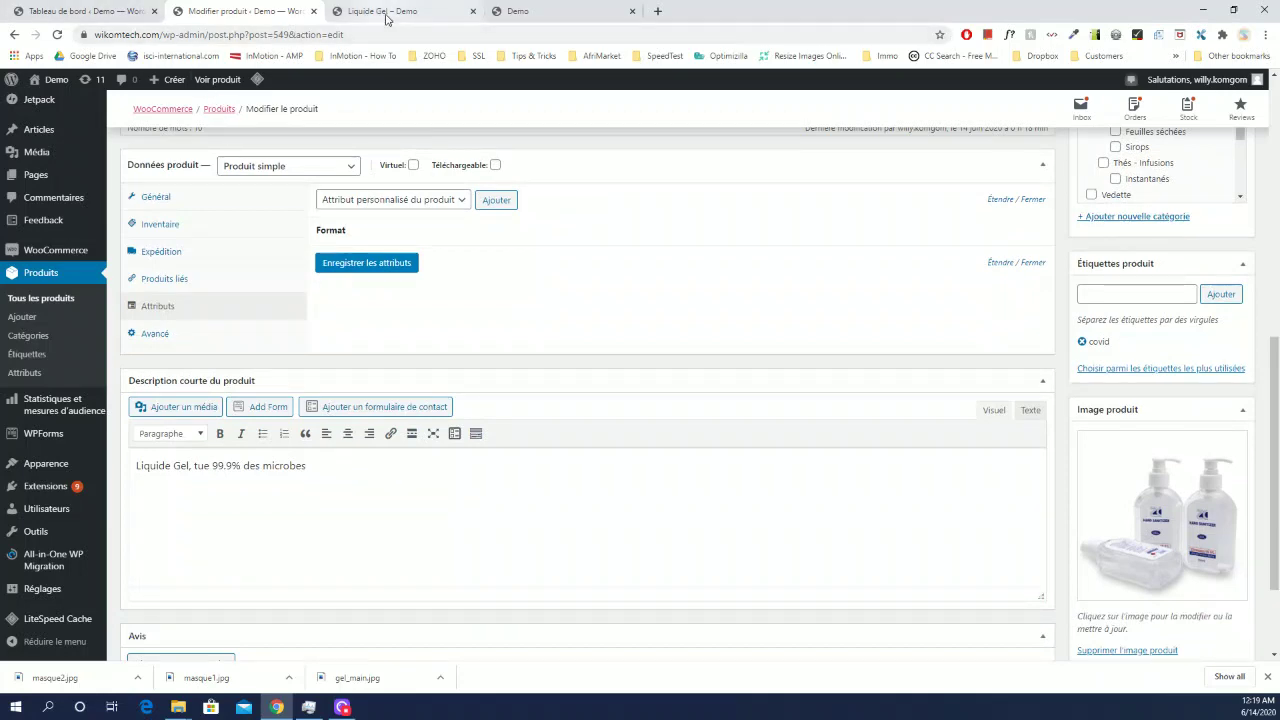
scroll(378, 260, "down", 2)
scroll(400, 310, "up", 3)
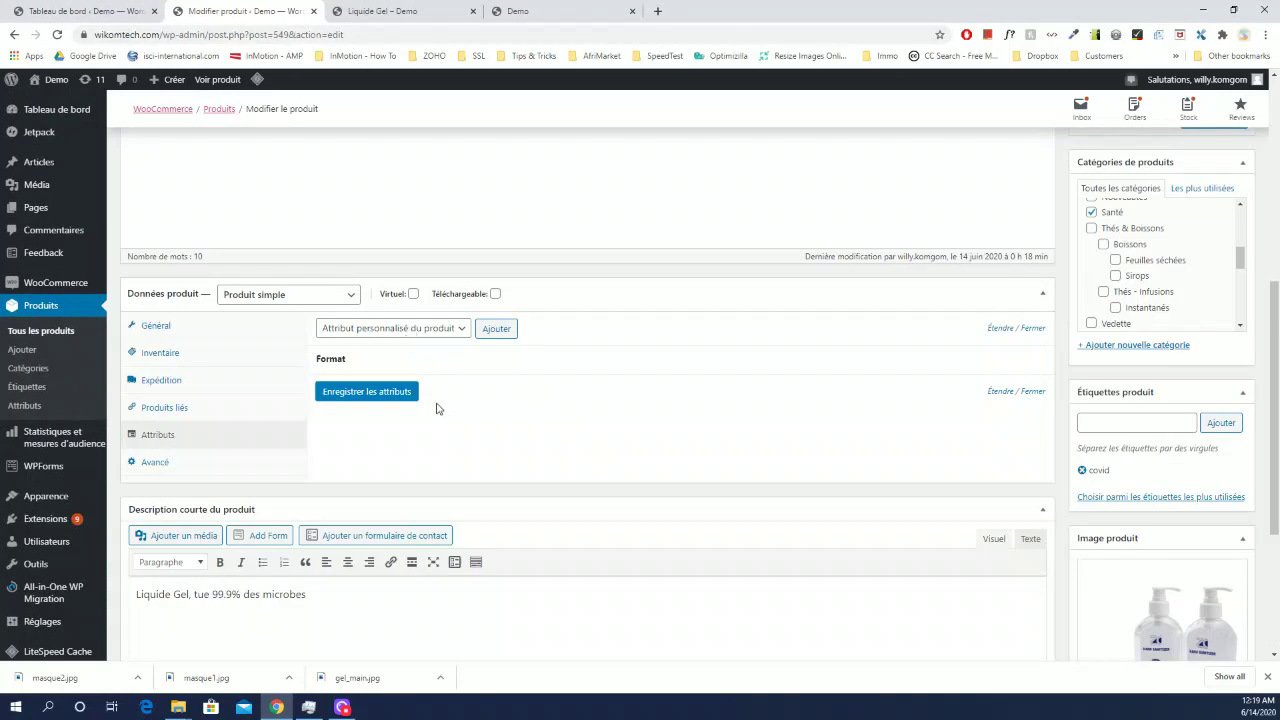
scroll(323, 320, "up", 1)
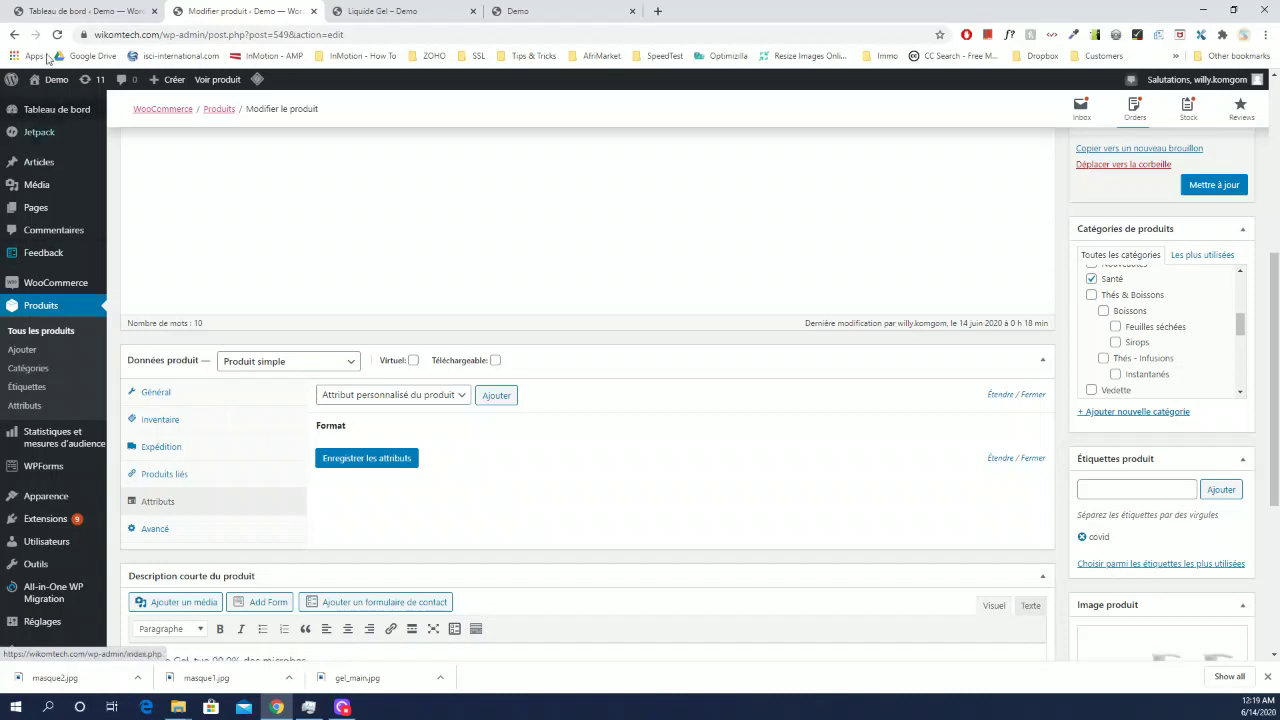
left_click(163, 480)
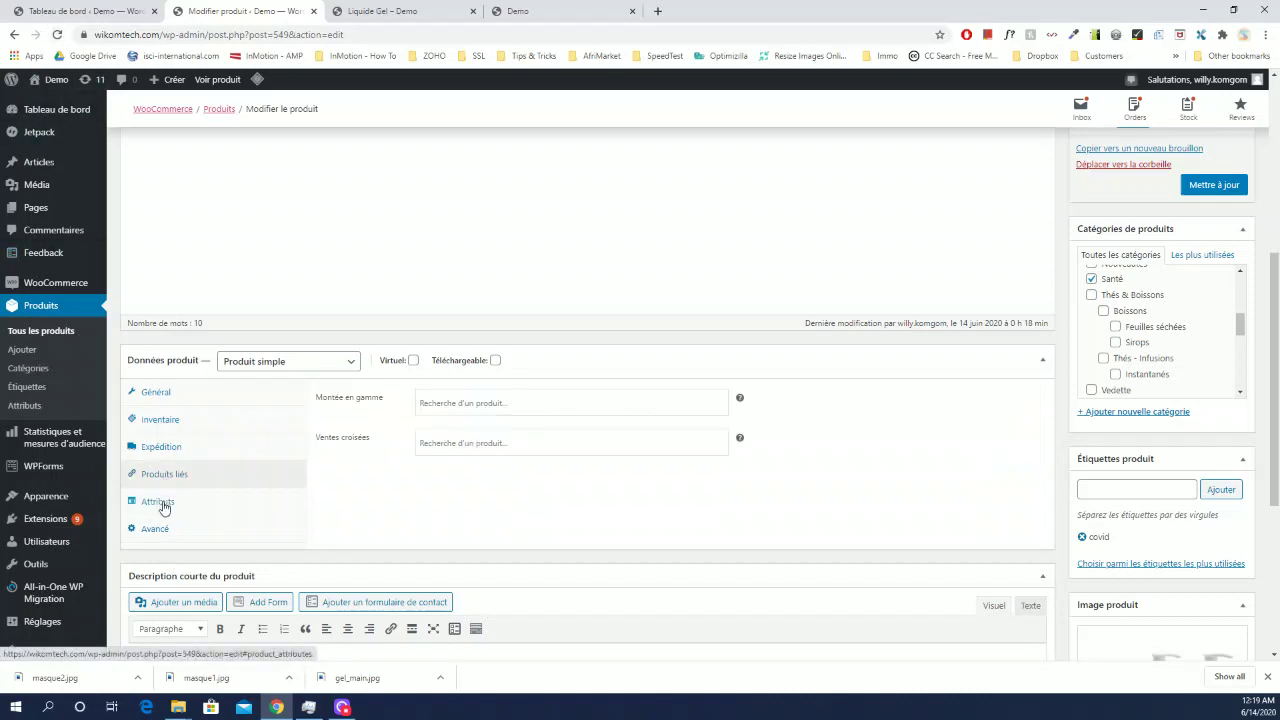
left_click(162, 501)
left_click(164, 533)
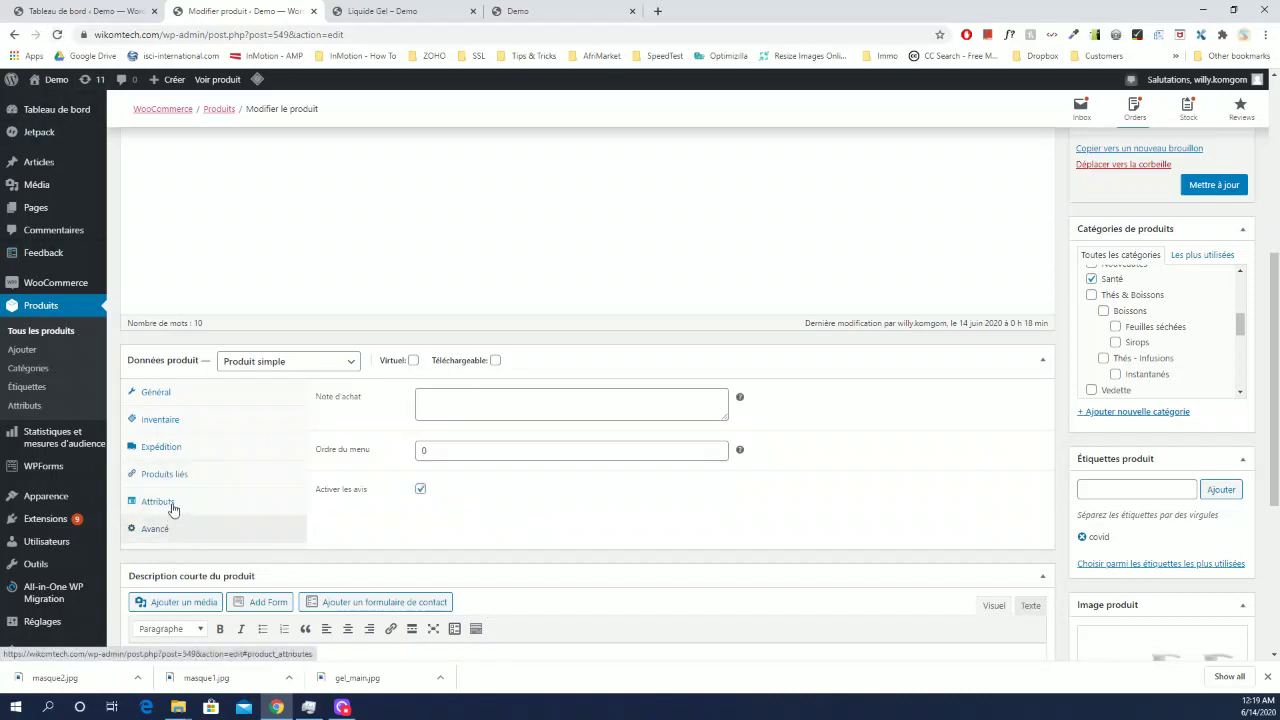
left_click(171, 504)
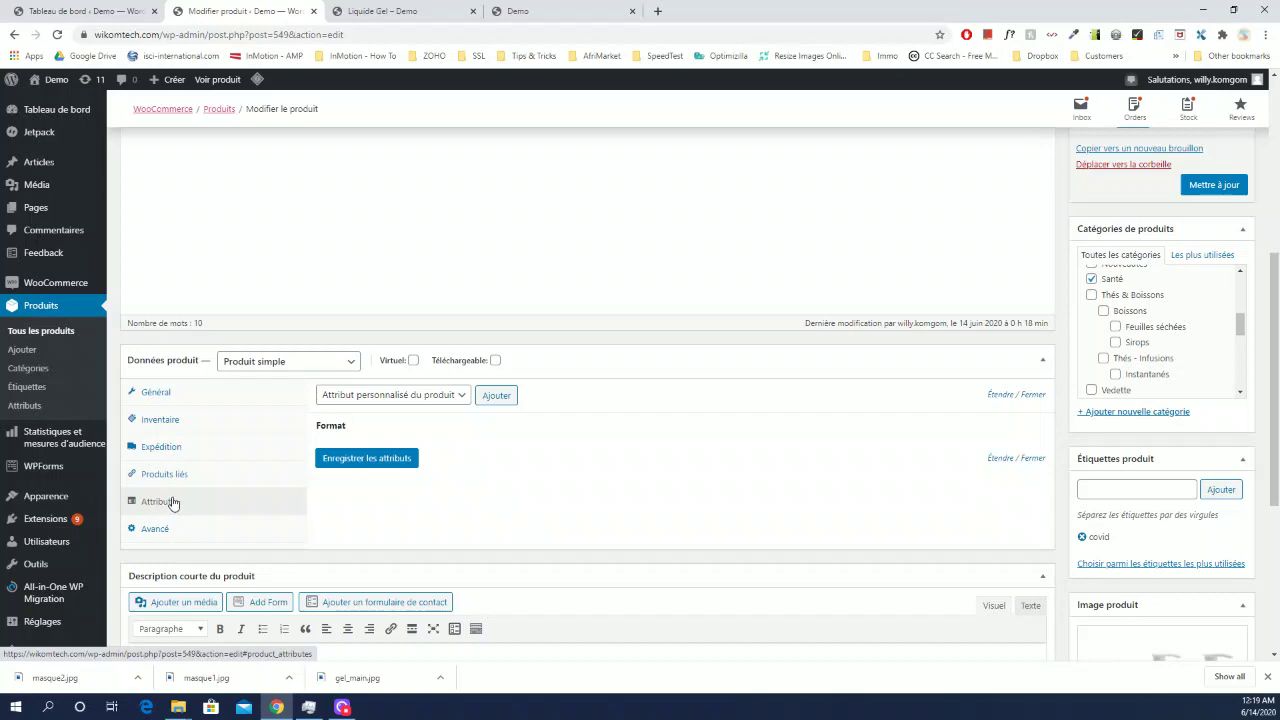
left_click(340, 12)
left_click(222, 12)
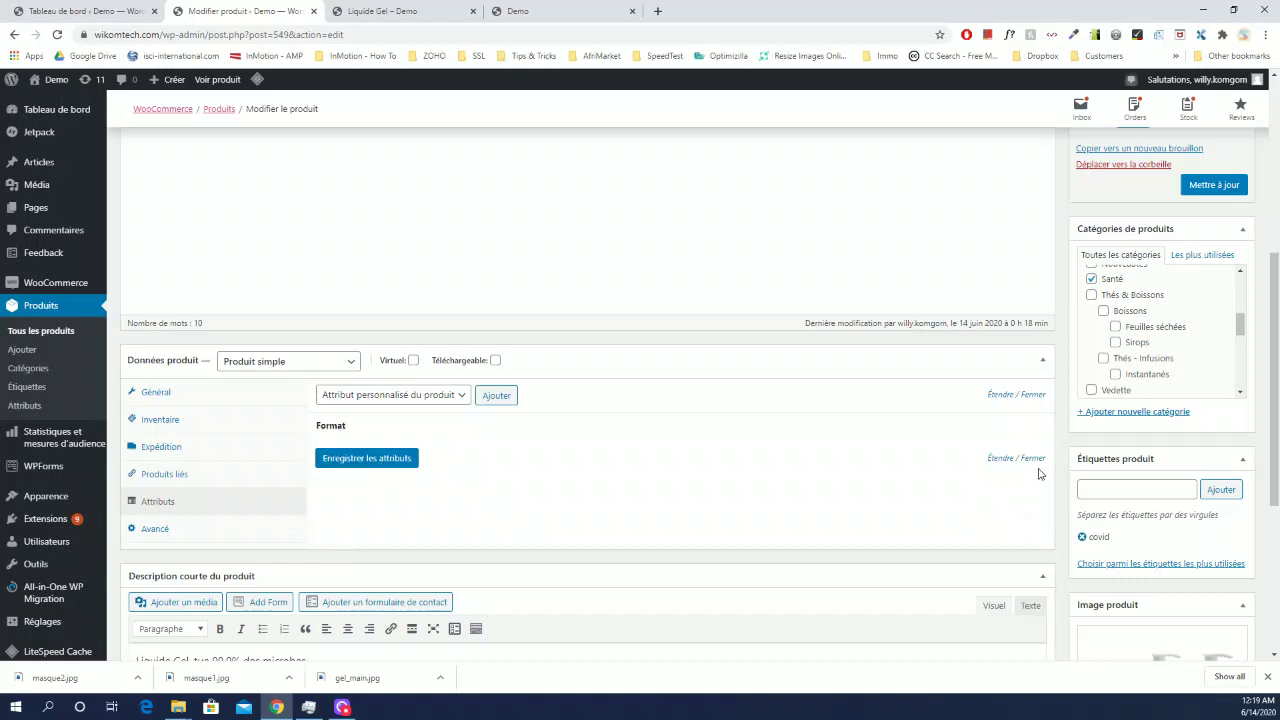
Expand the Format attribute to examine its assigned values and visibility option
left_click(999, 459)
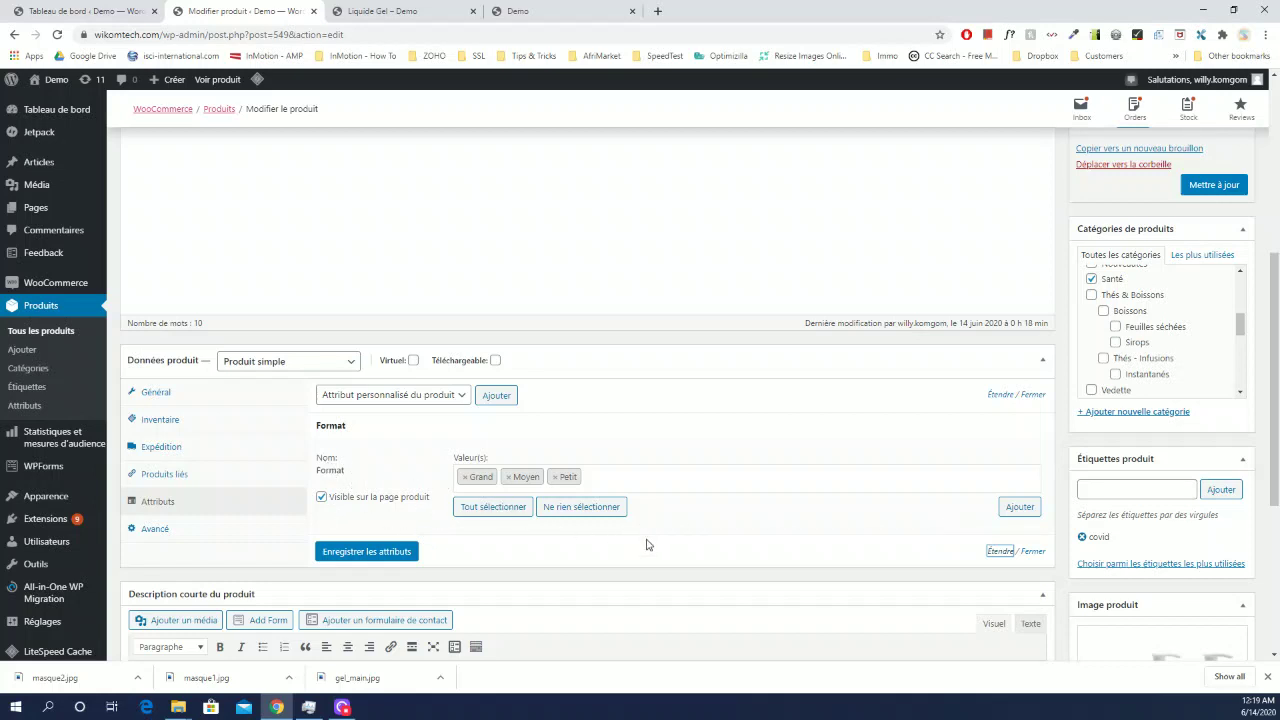
left_click(1034, 551)
left_click(1000, 464)
Change Liquide Gel's product type to Produit variable
left_click(343, 364)
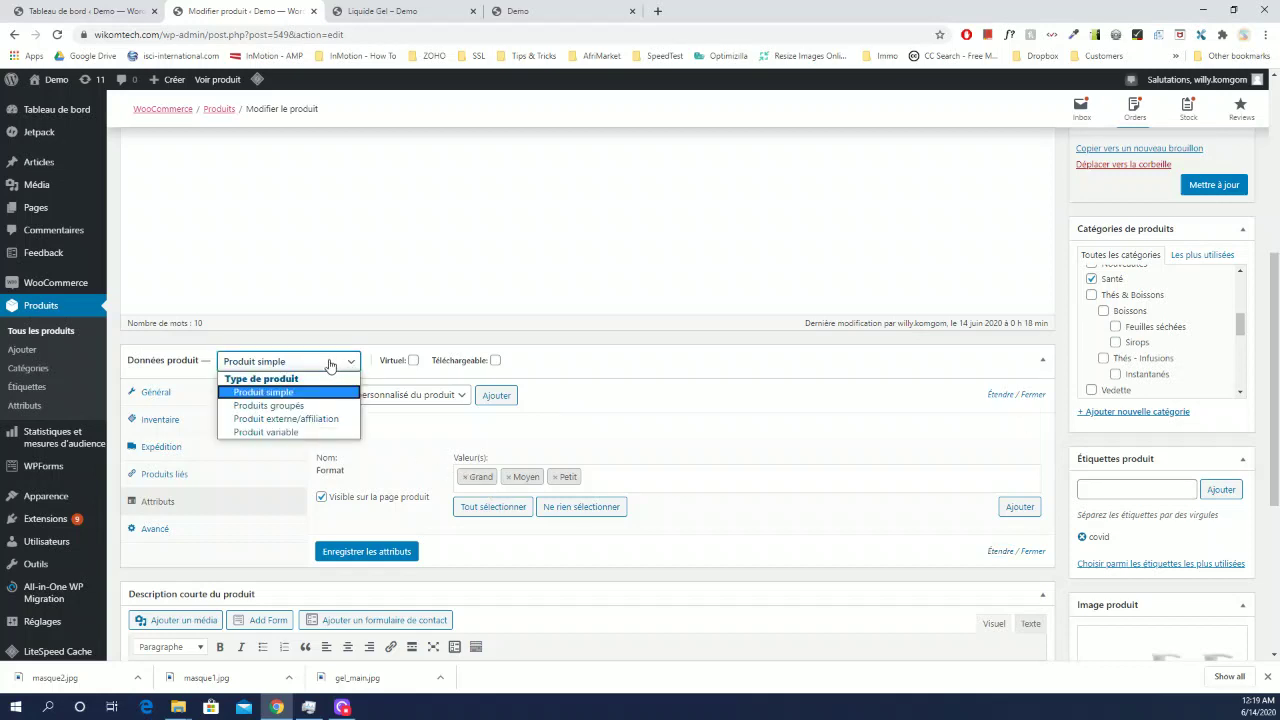
left_click(269, 433)
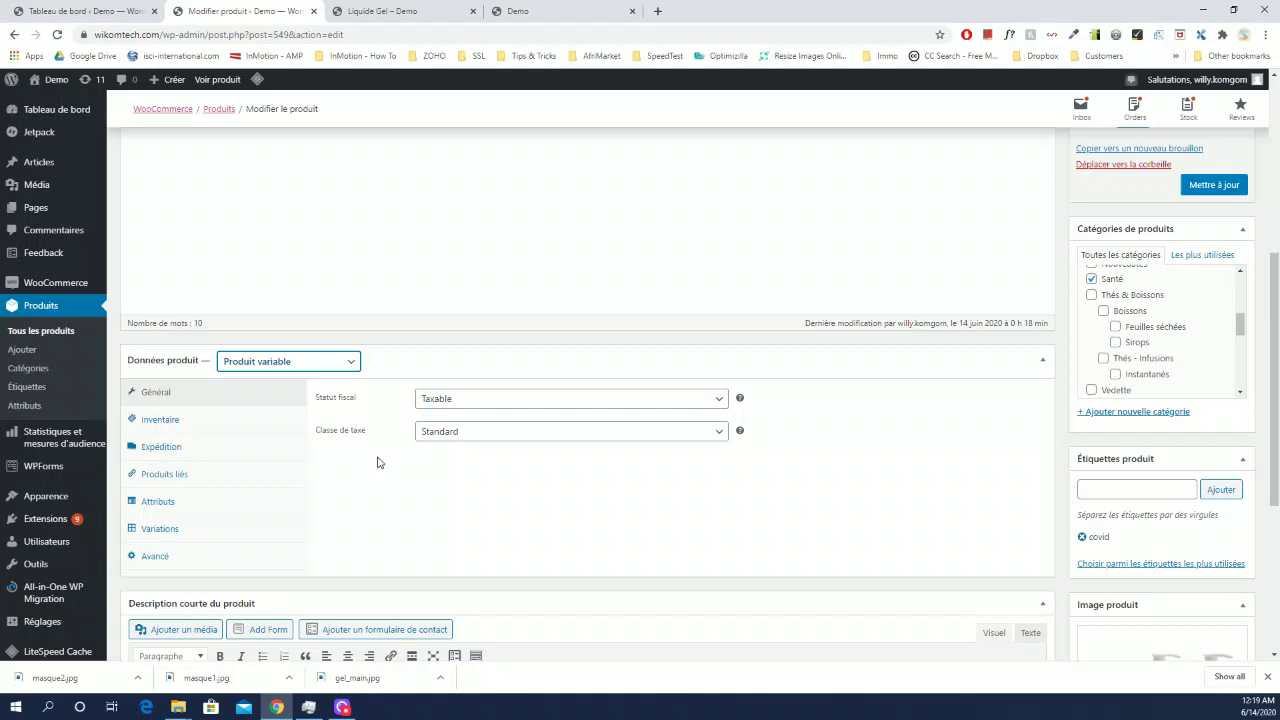
Mark the Format attribute as used for variations, save the attributes and return to the product's variations
left_click(158, 531)
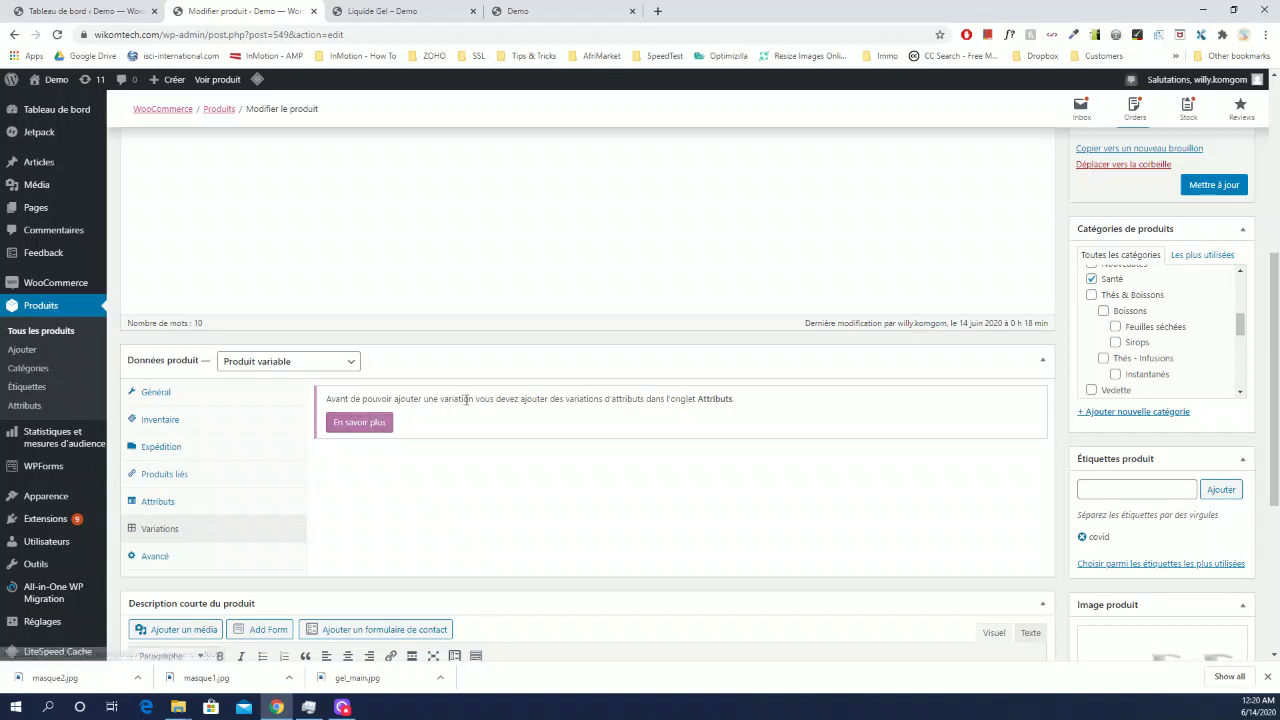
scroll(477, 408, "down", 1)
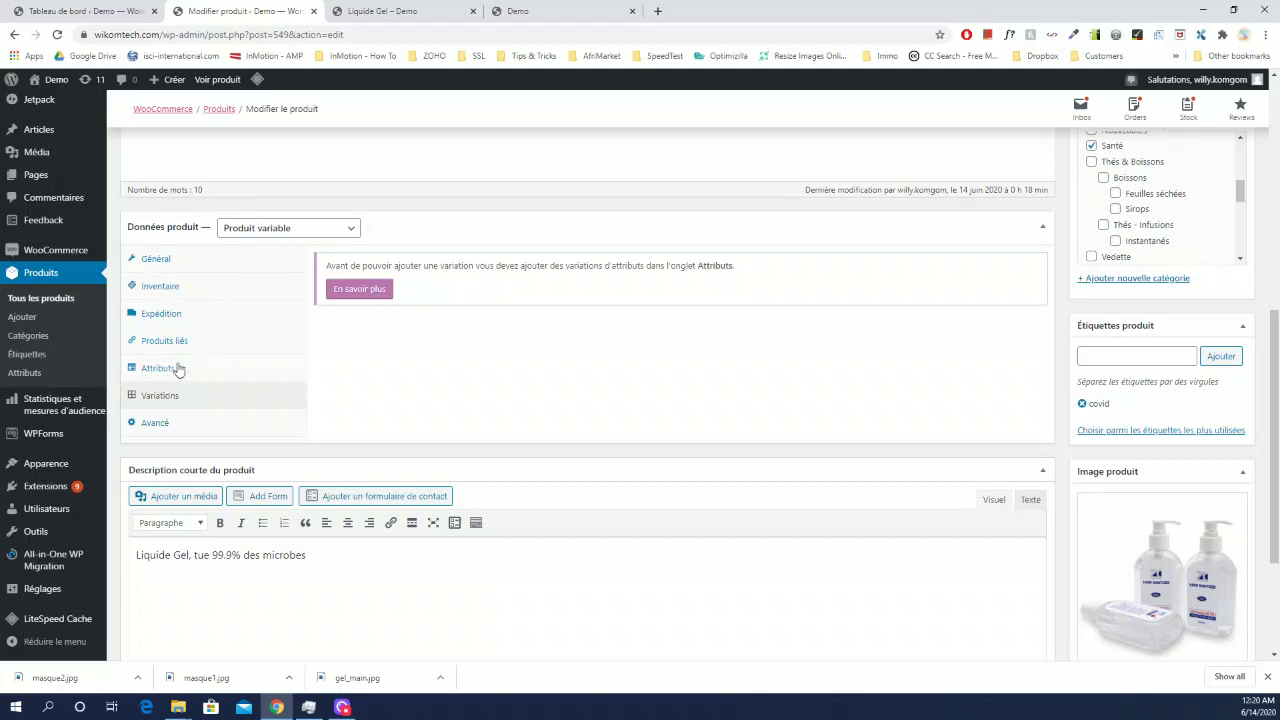
left_click(152, 370)
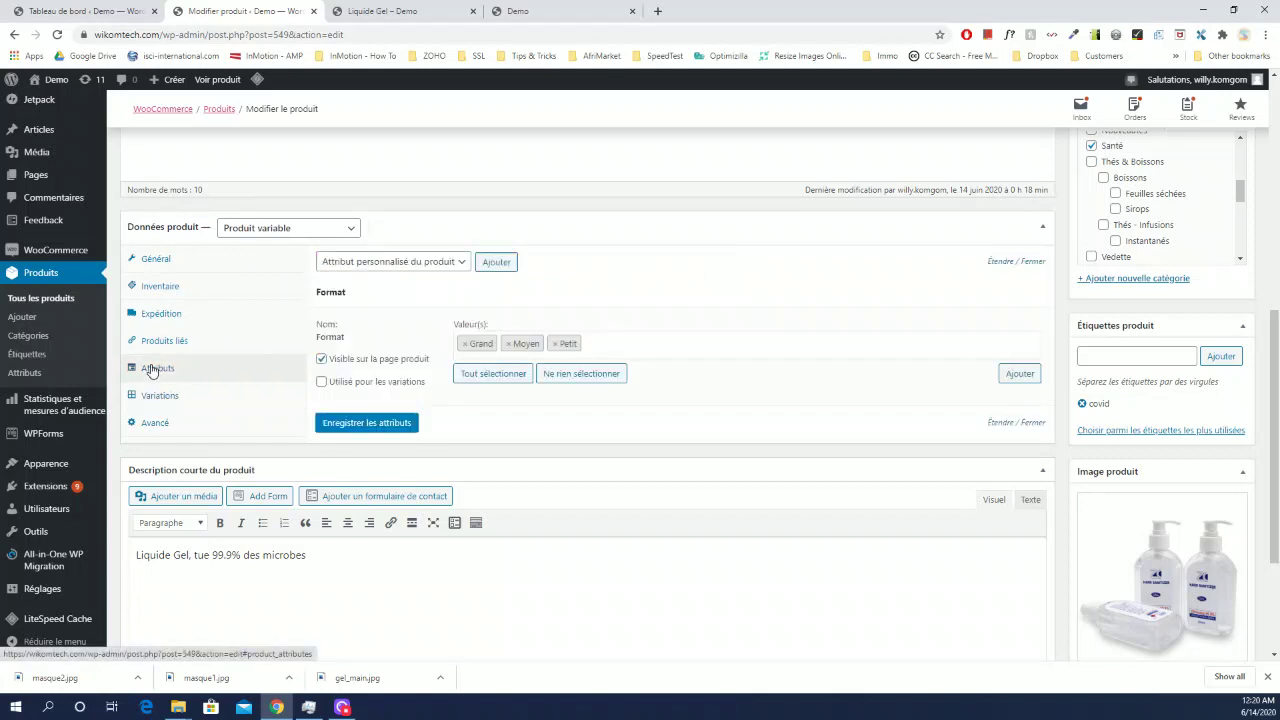
left_click(322, 384)
left_click(322, 382)
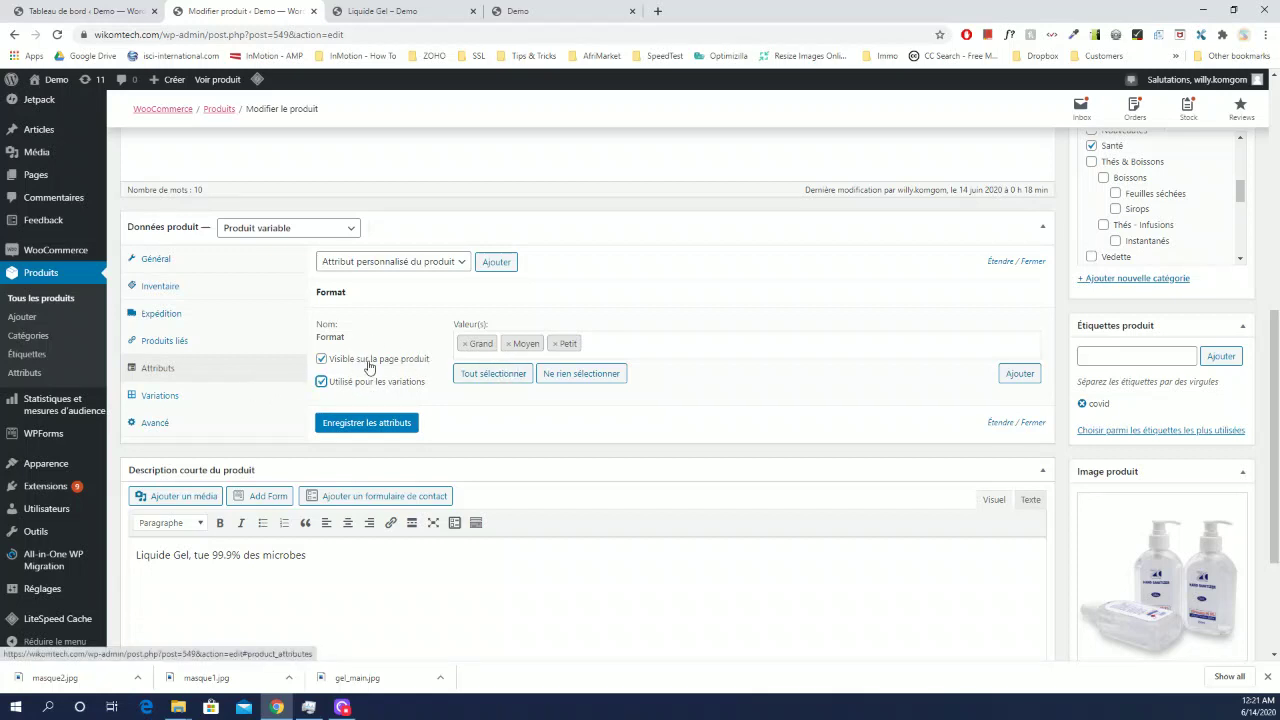
left_click(350, 424)
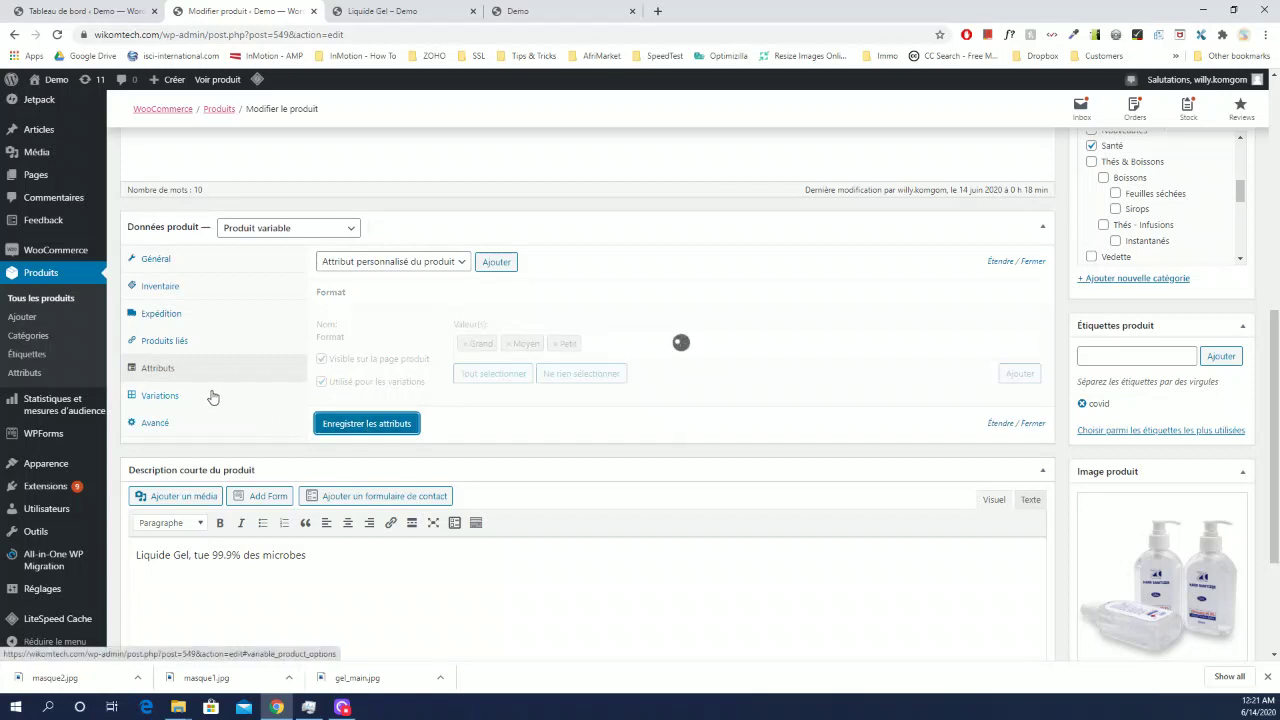
left_click(160, 396)
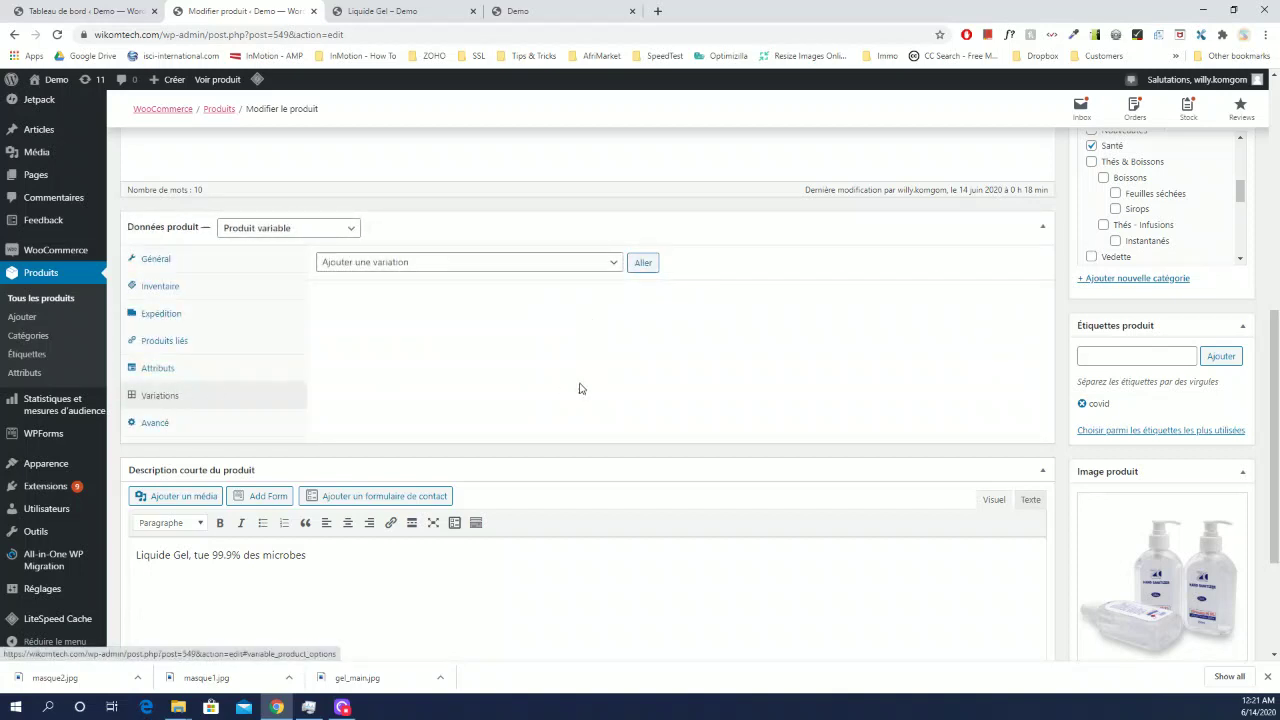
left_click(595, 265)
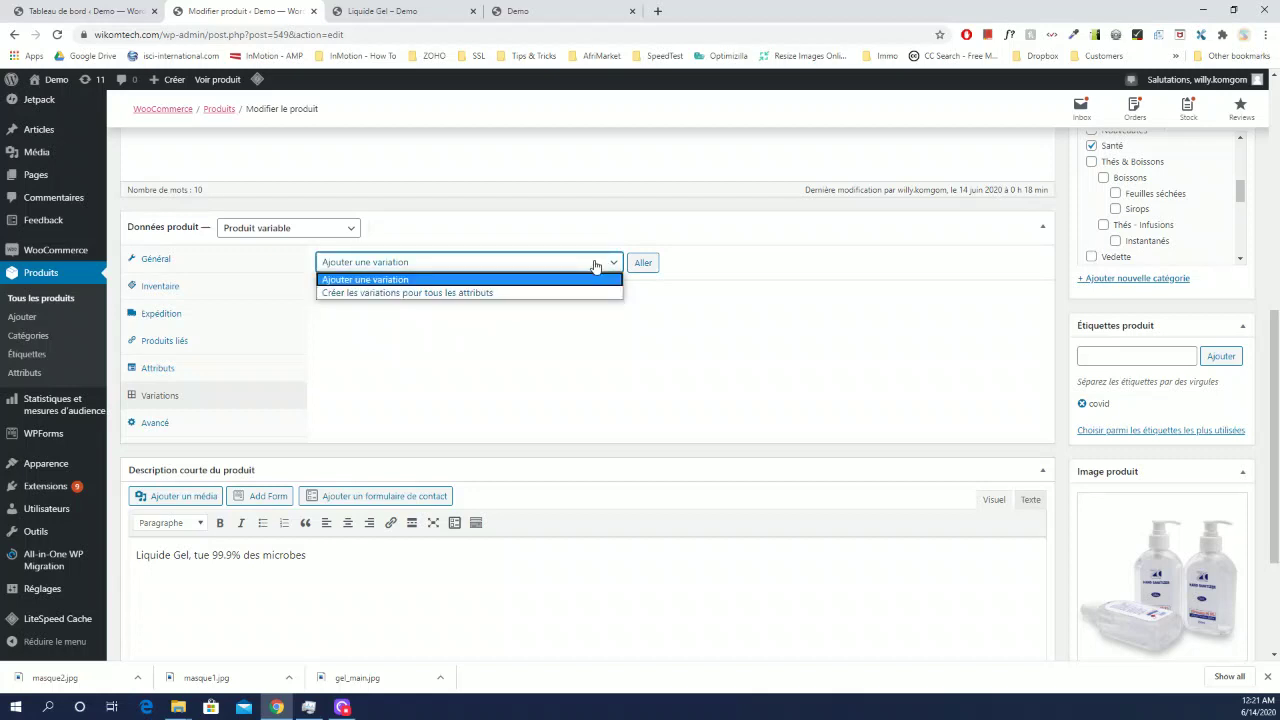
left_click(410, 293)
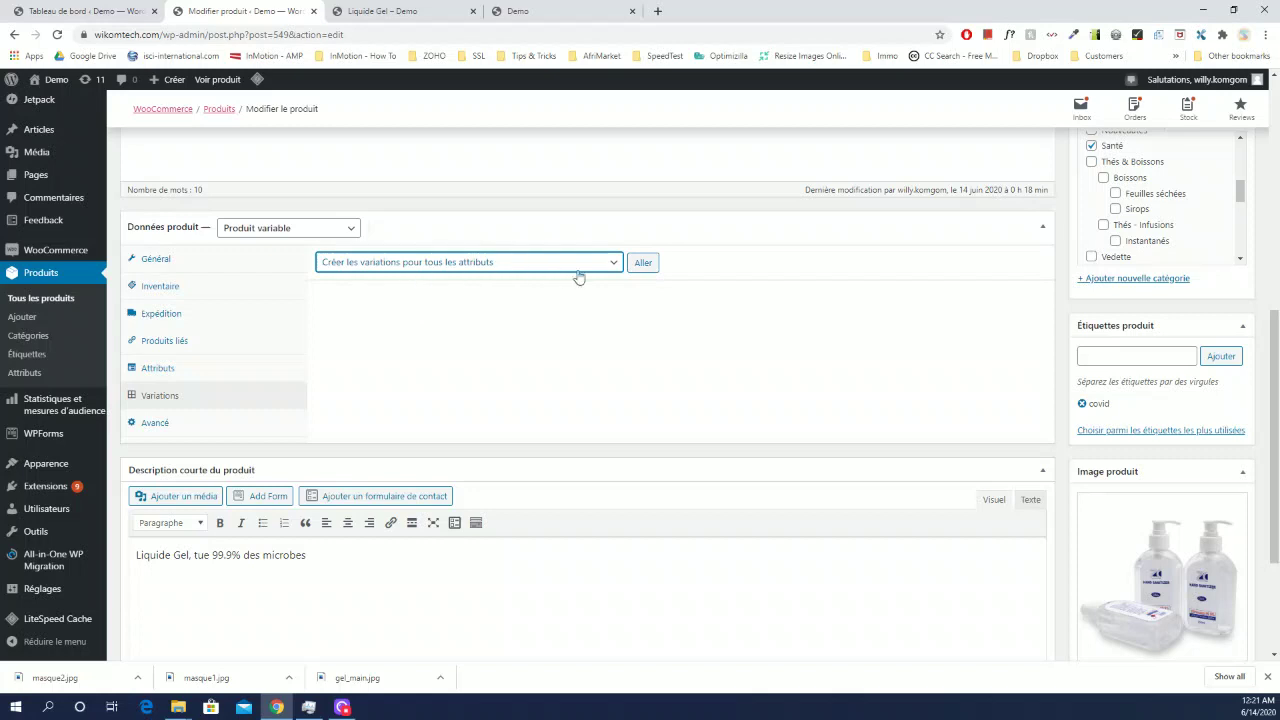
left_click(644, 264)
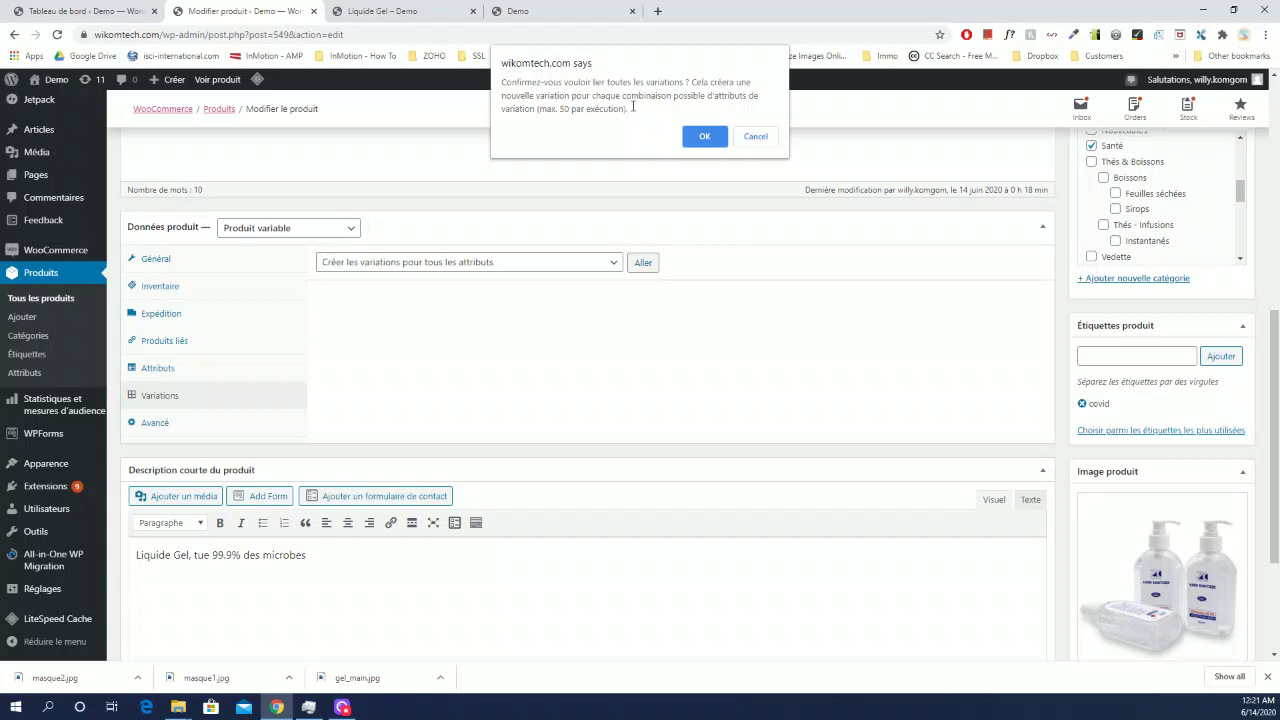
left_click(756, 137)
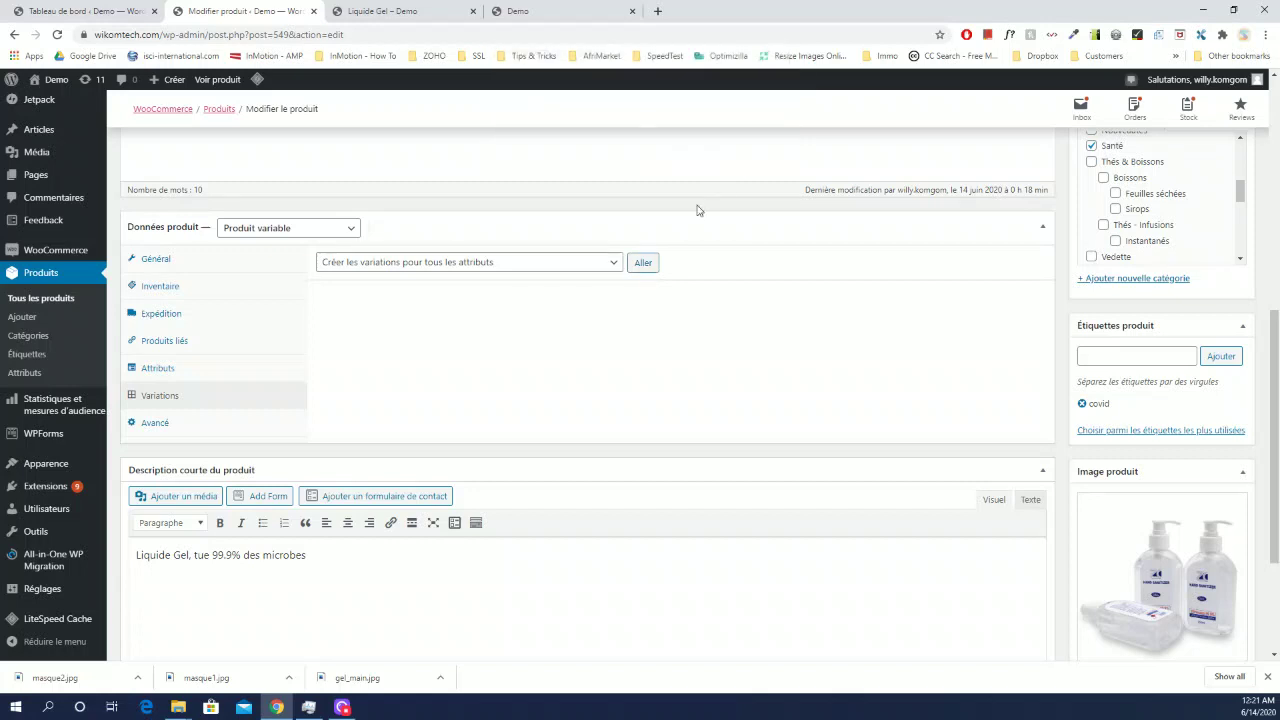
Add a single variation to the product and assign it the Grand format
left_click(607, 267)
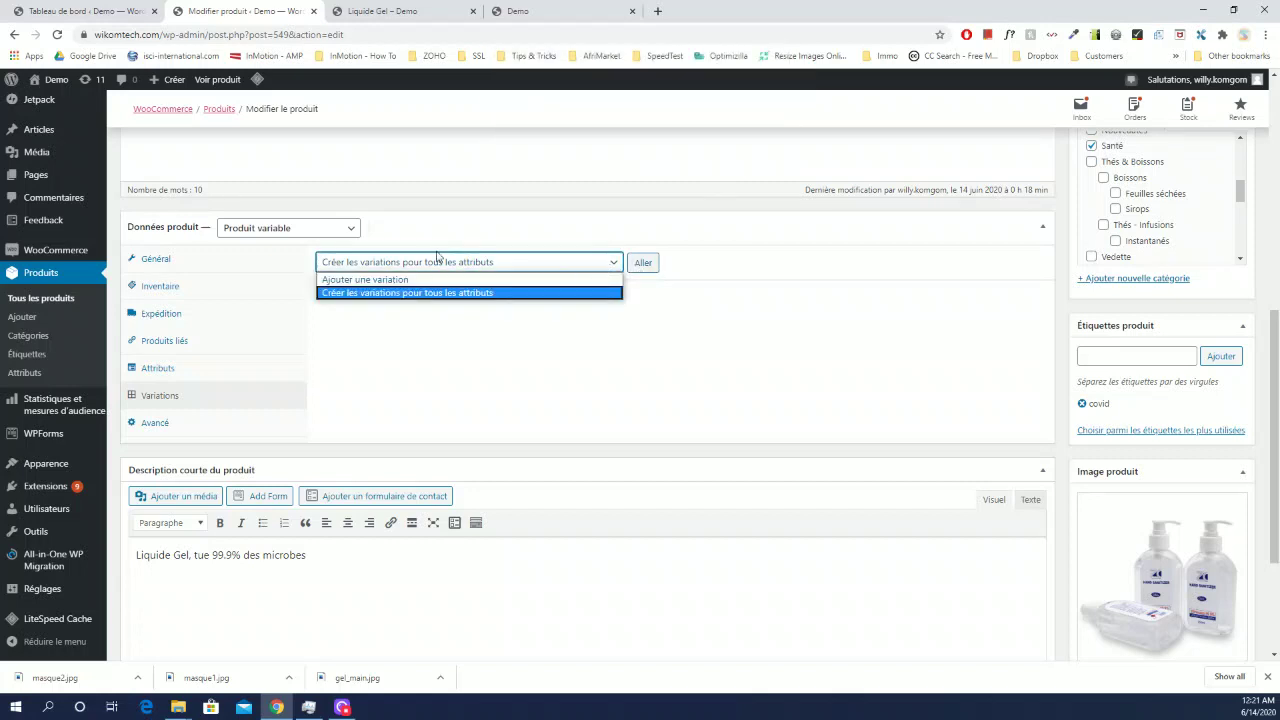
left_click(580, 276)
left_click(648, 263)
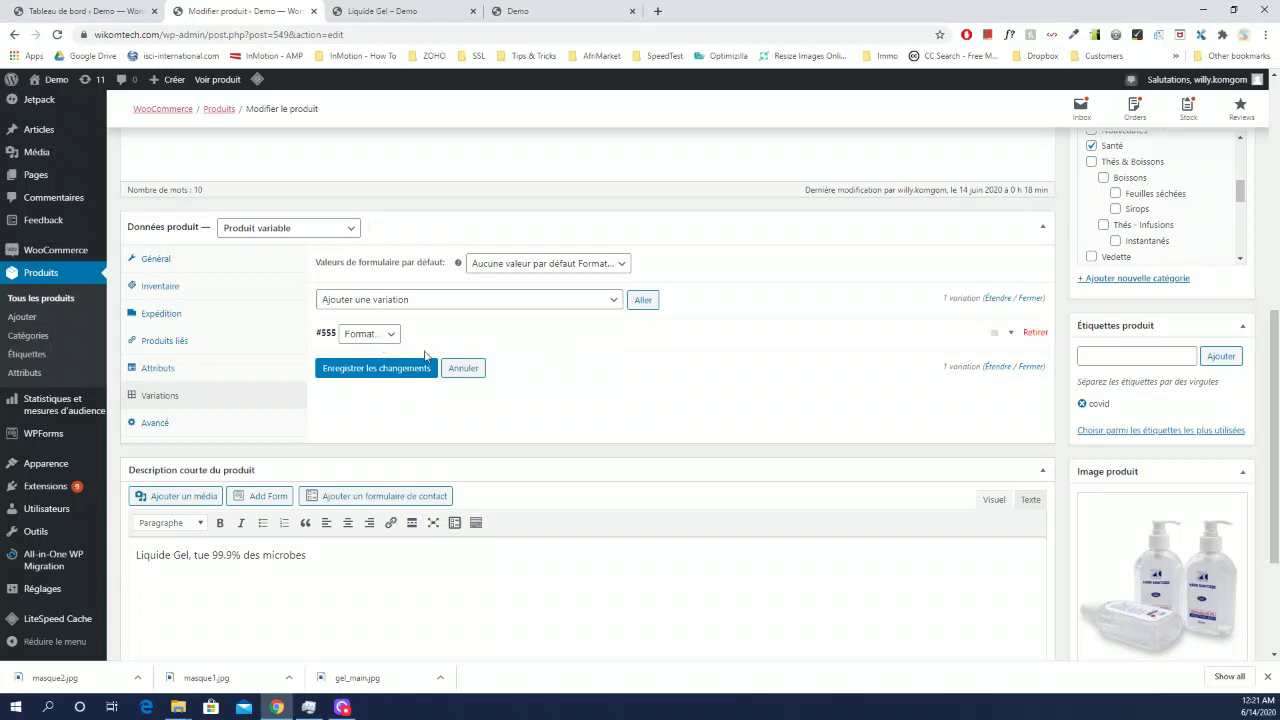
left_click(396, 336)
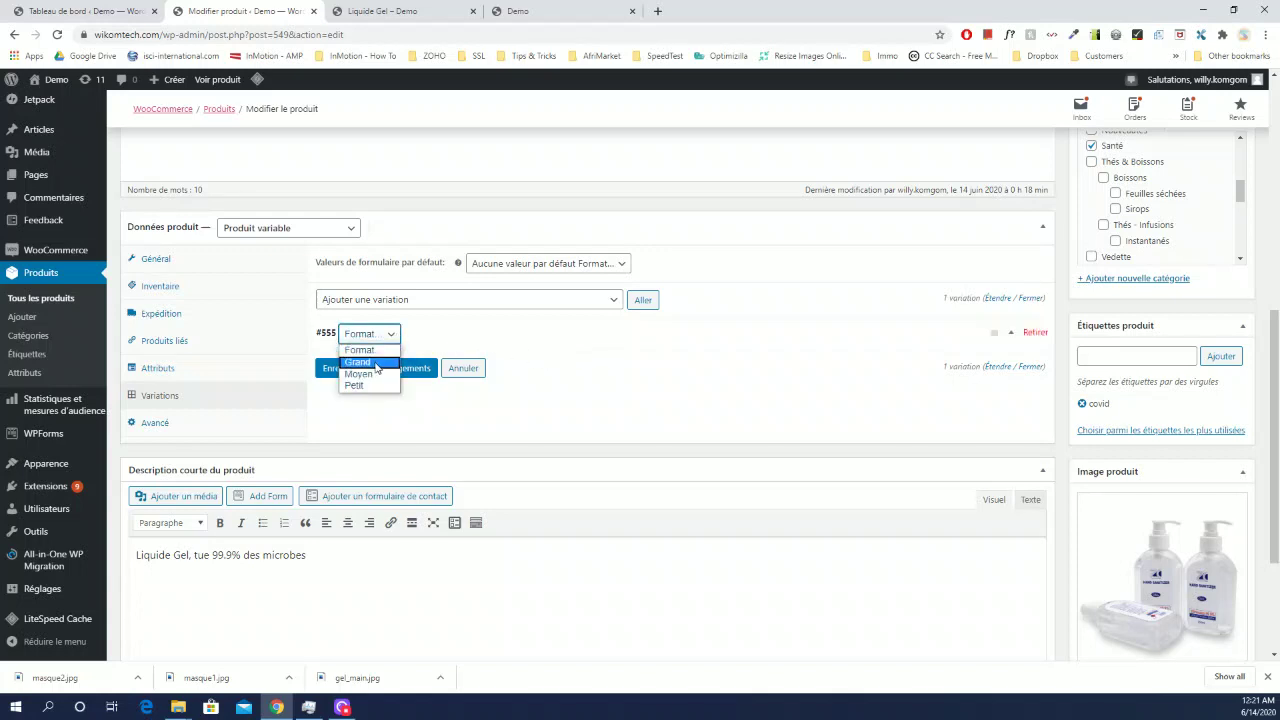
left_click(360, 362)
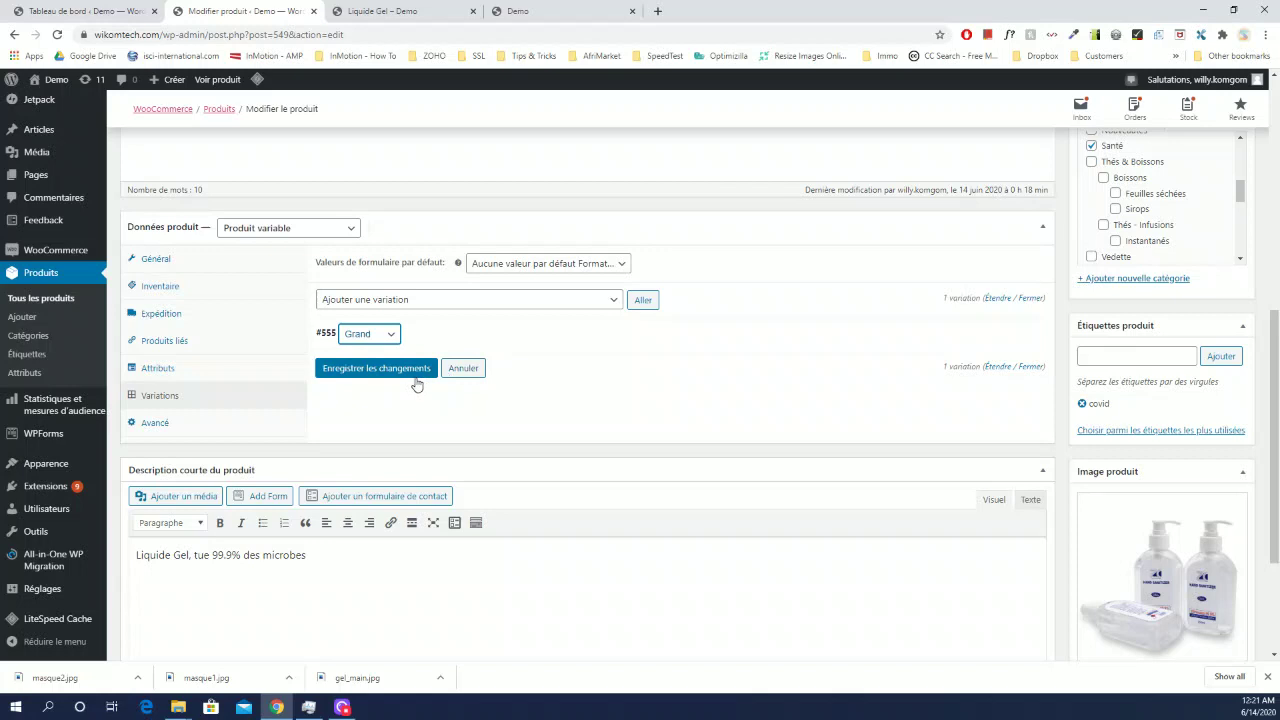
Set the Grand variation's weight to 5 kg and its dimensions to 10 × 4 × 20 cm
left_click(999, 367)
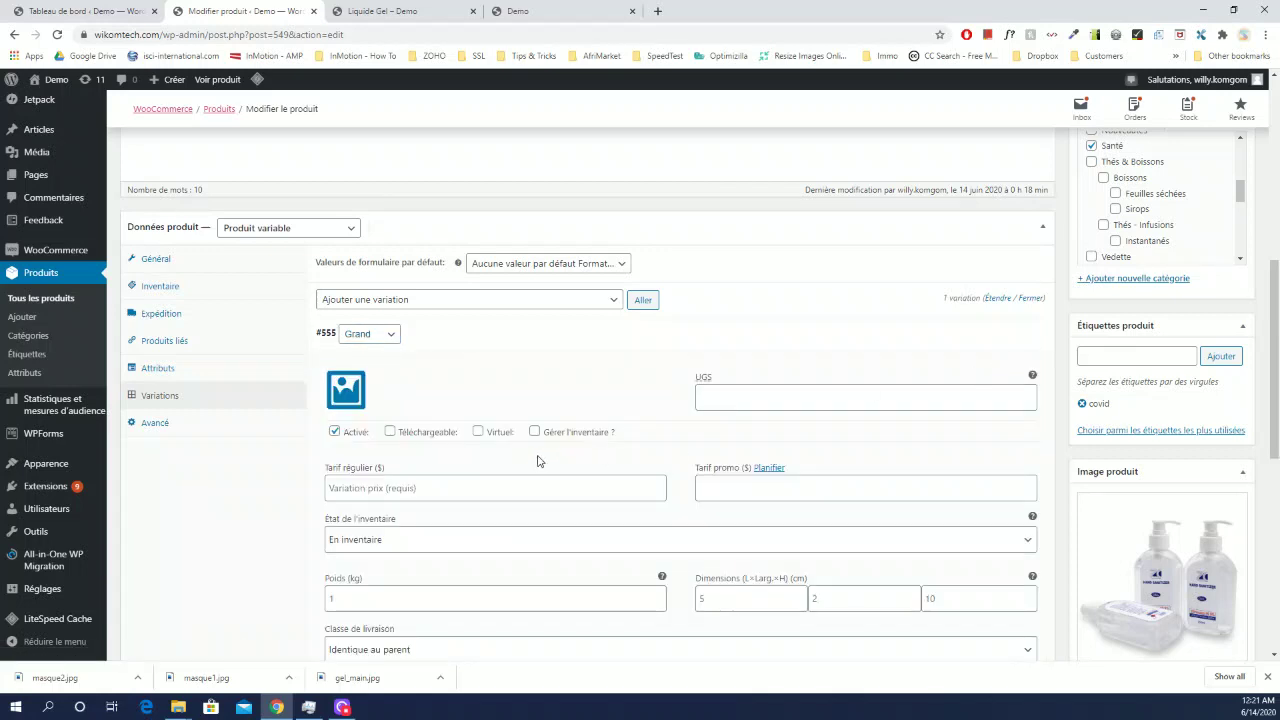
scroll(325, 374, "down", 1)
scroll(451, 461, "down", 1)
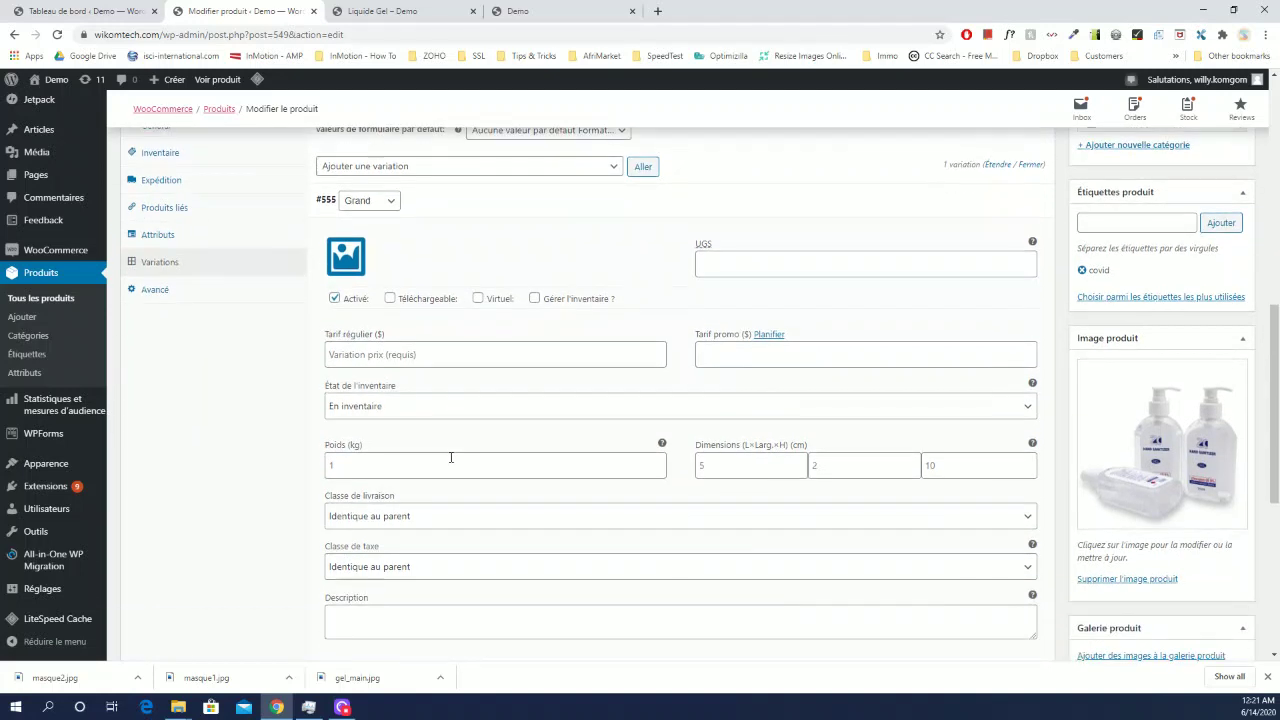
left_click(327, 465)
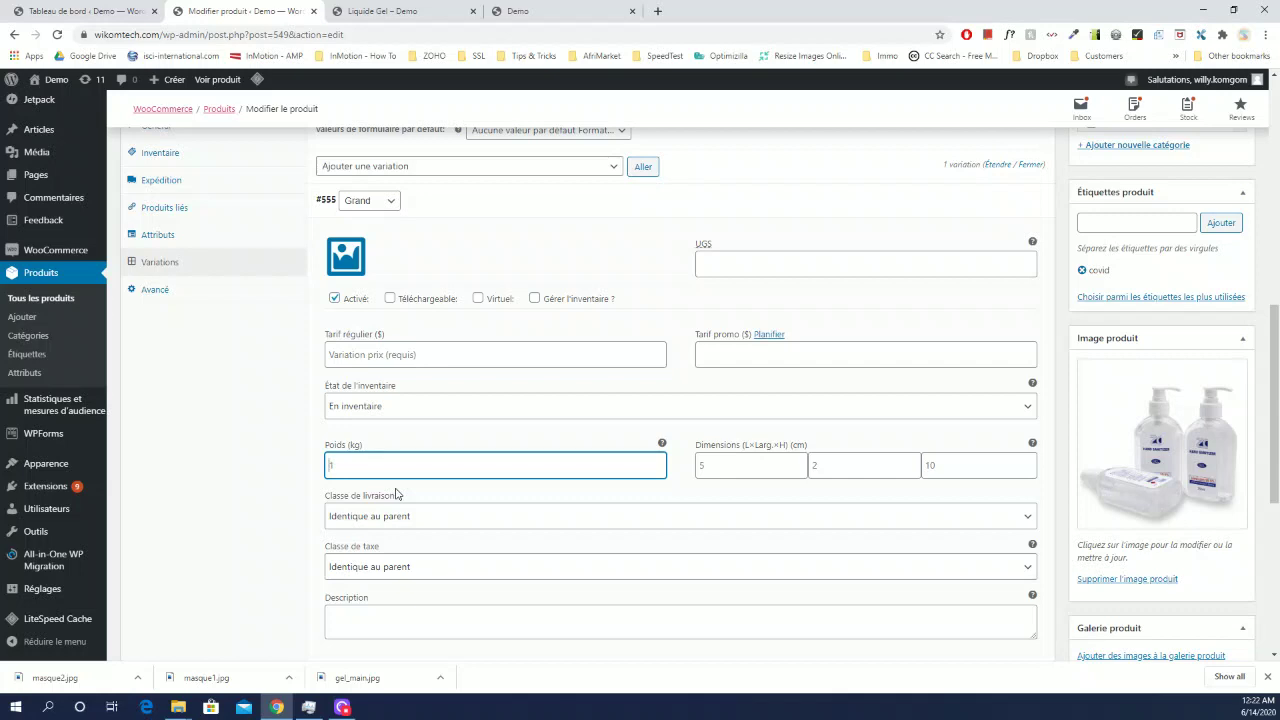
type("2")
left_click(709, 465)
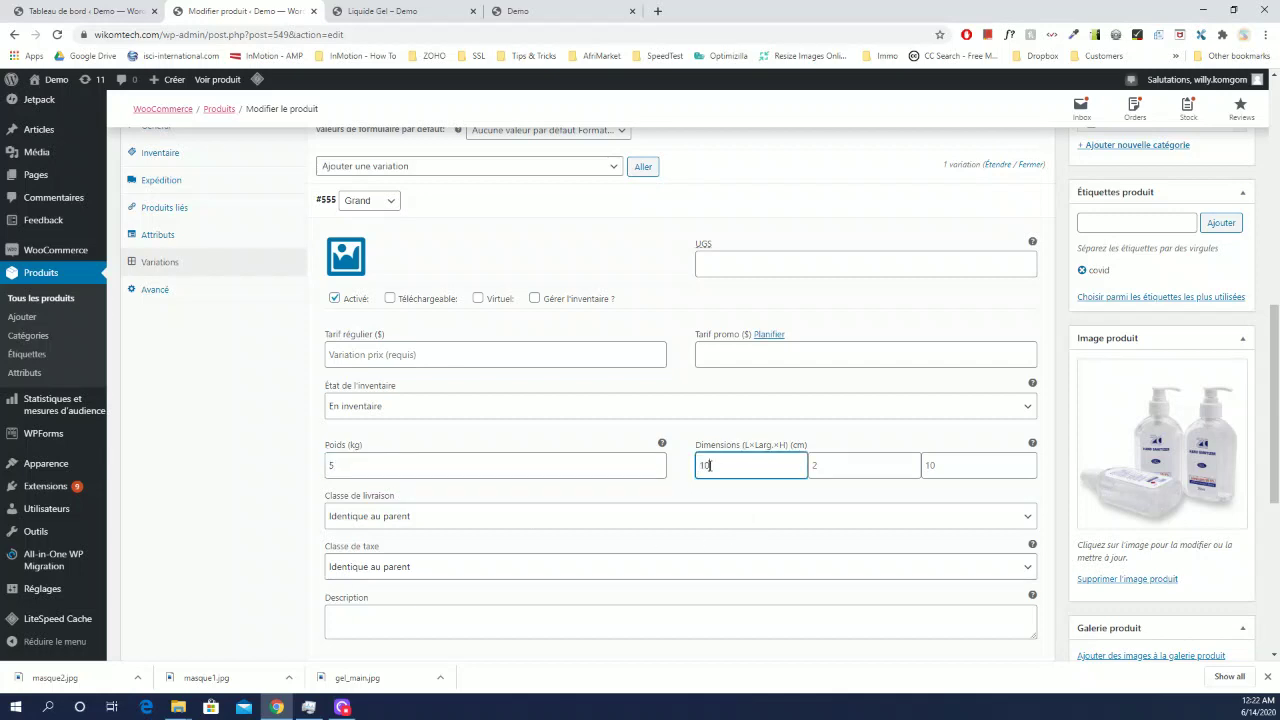
left_click(826, 465)
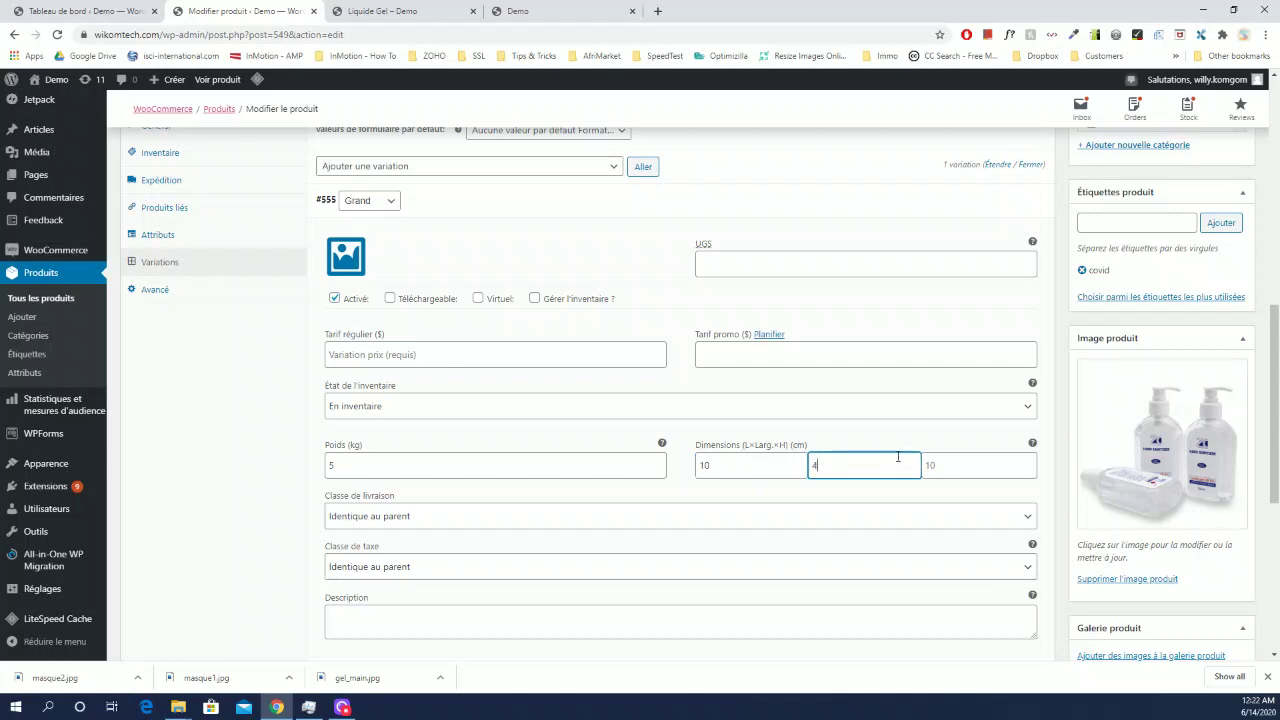
left_click(940, 465)
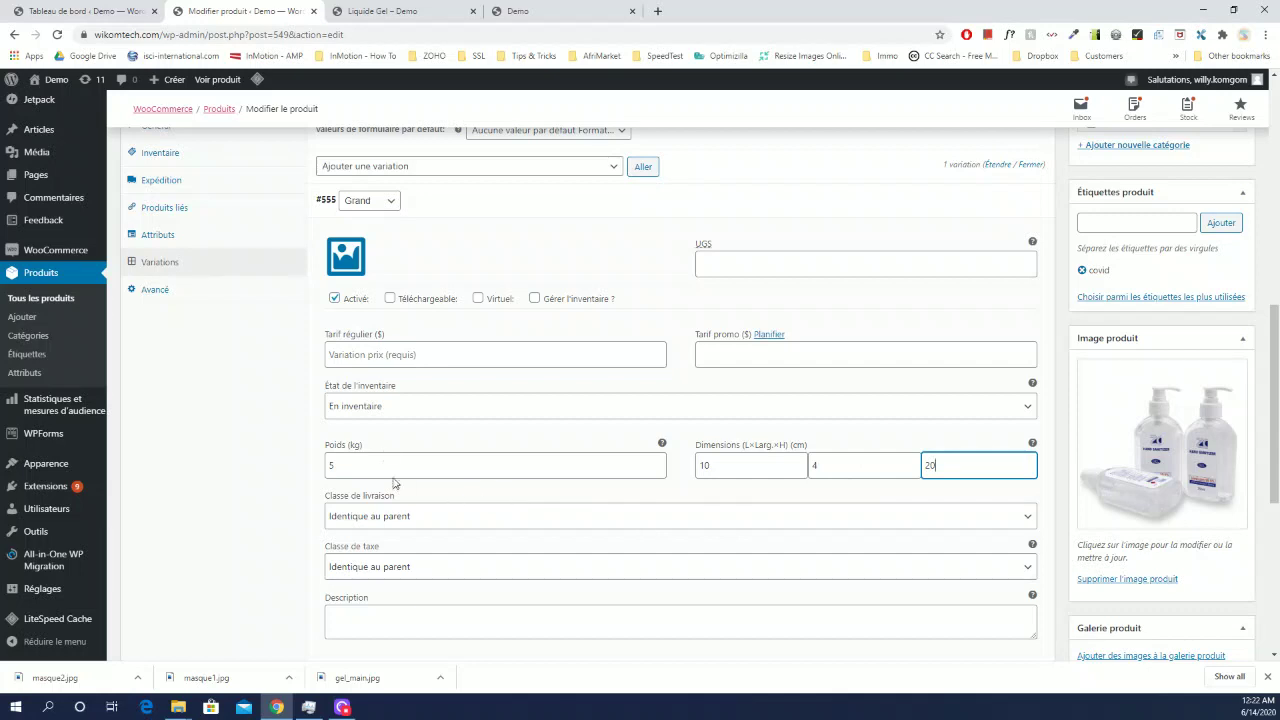
Describe the Grand variation as "Format de 1L" and save the variation changes
scroll(395, 480, "down", 1)
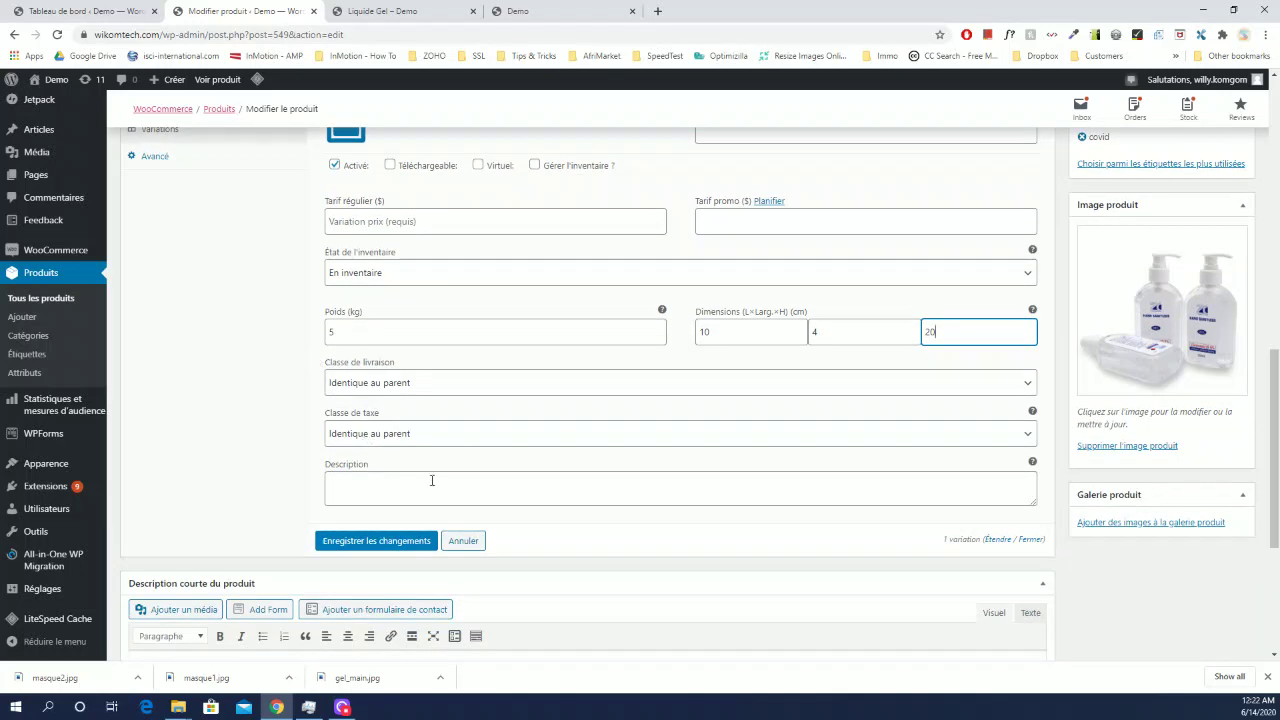
left_click(391, 490)
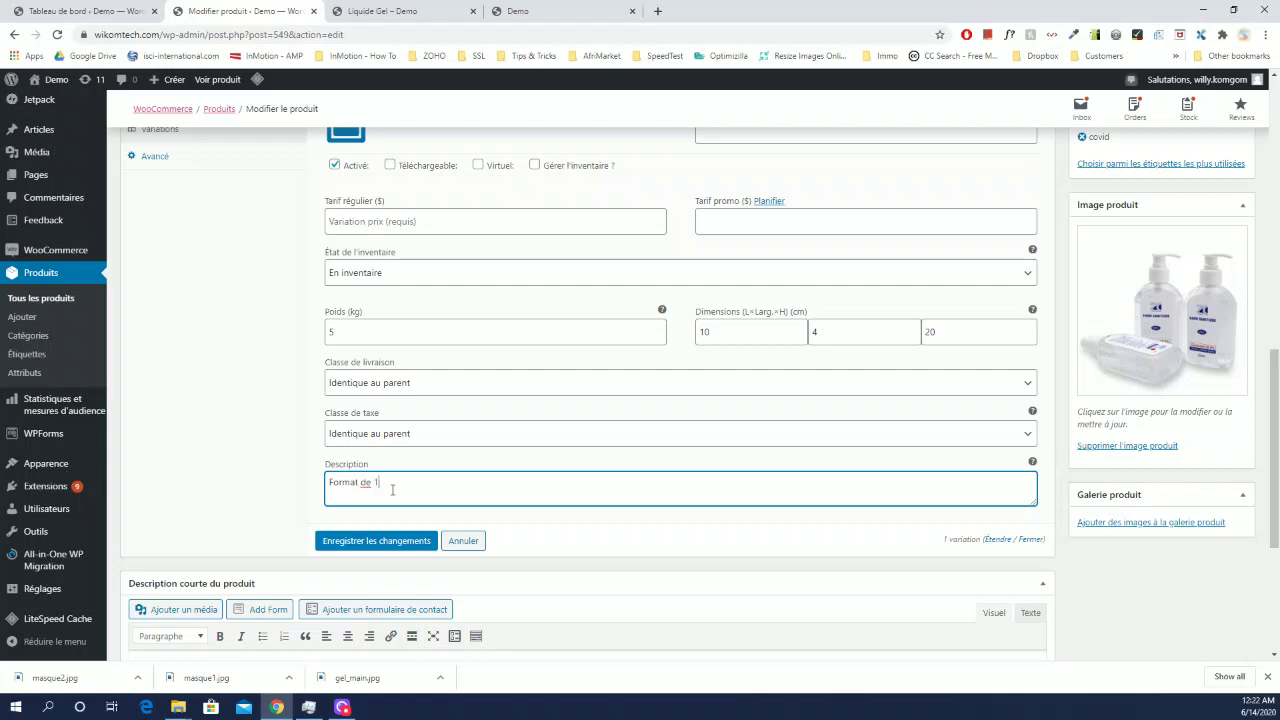
left_click(381, 541)
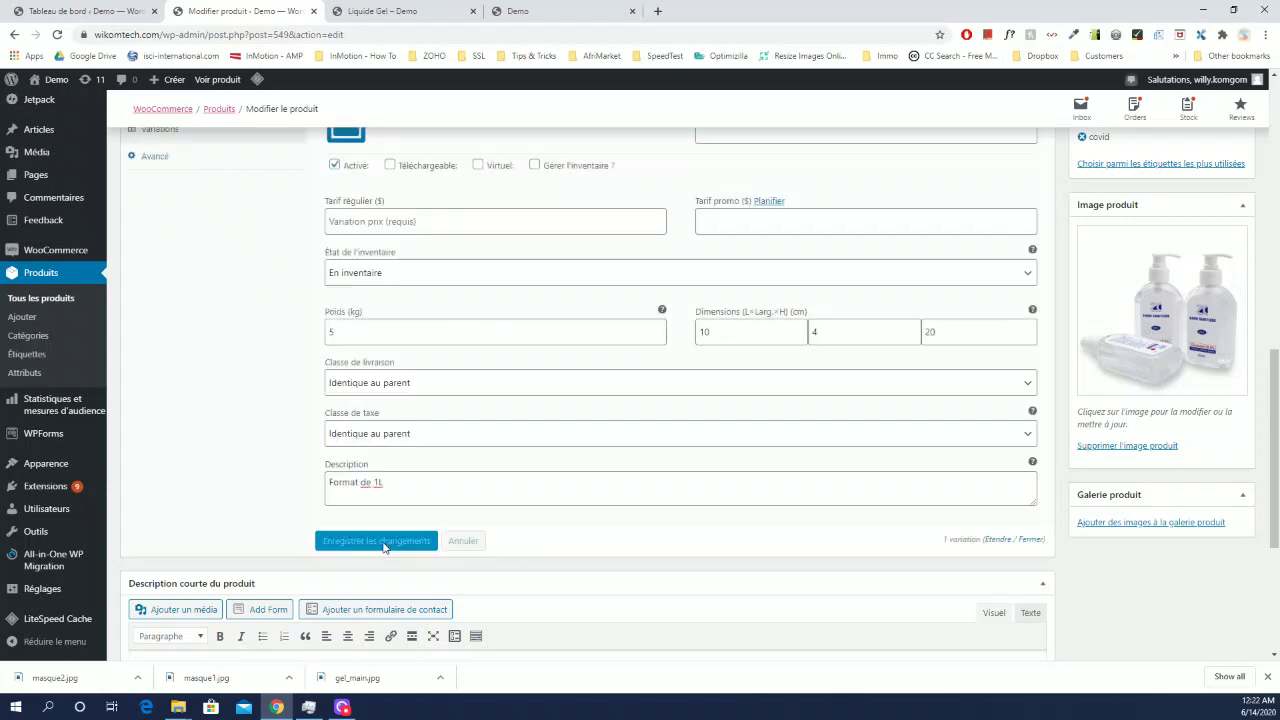
Set the Grand variation's regular price to $20 and save the variation changes
scroll(375, 417, "up", 2)
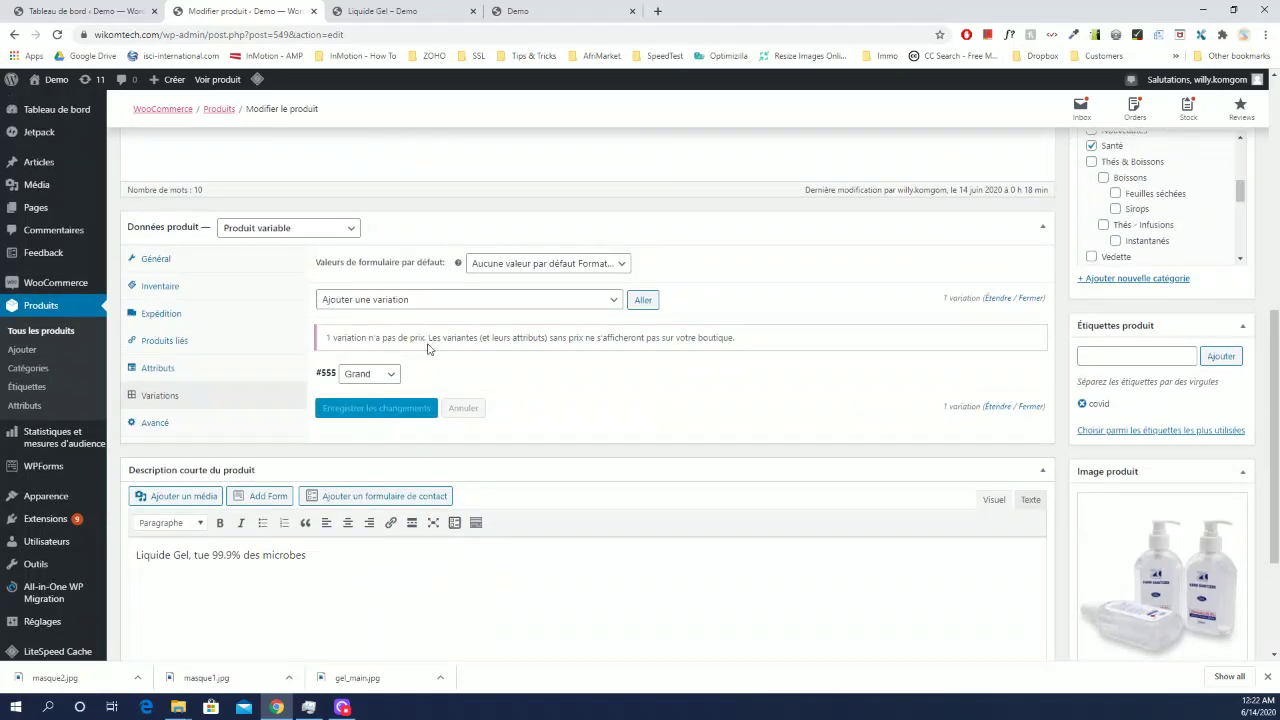
mouse_move(426, 371)
left_click(999, 408)
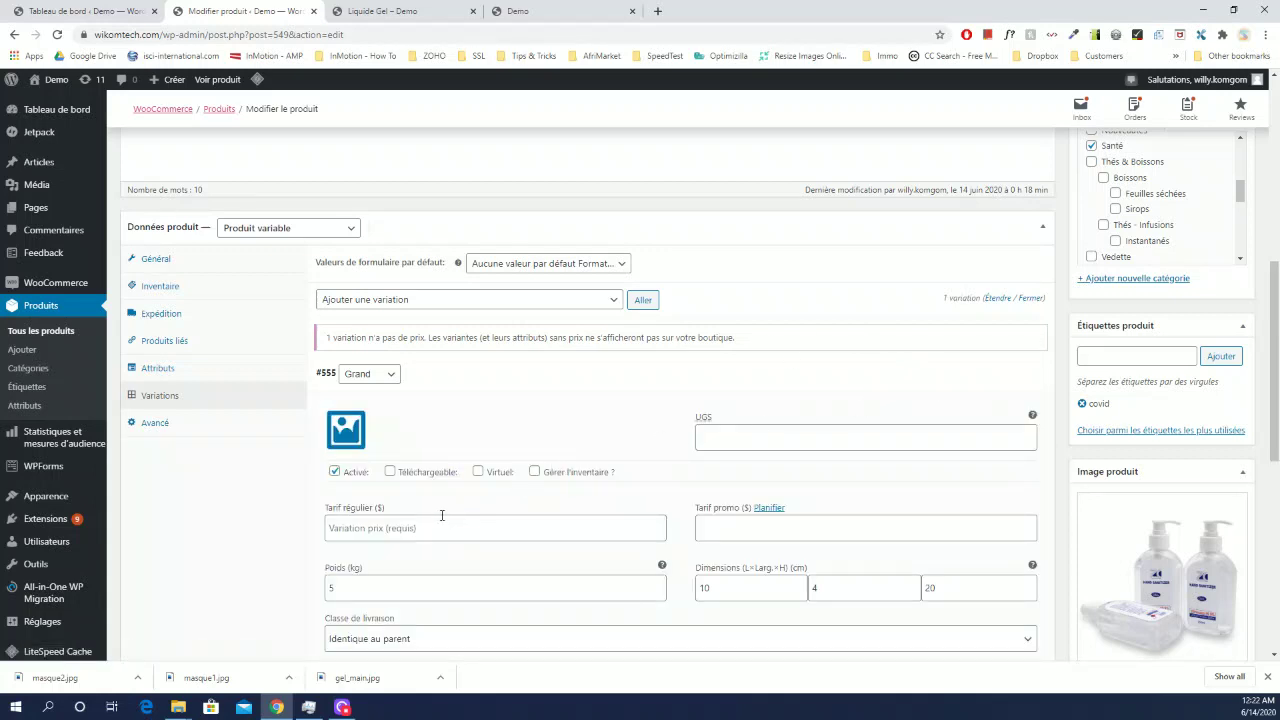
left_click(432, 524)
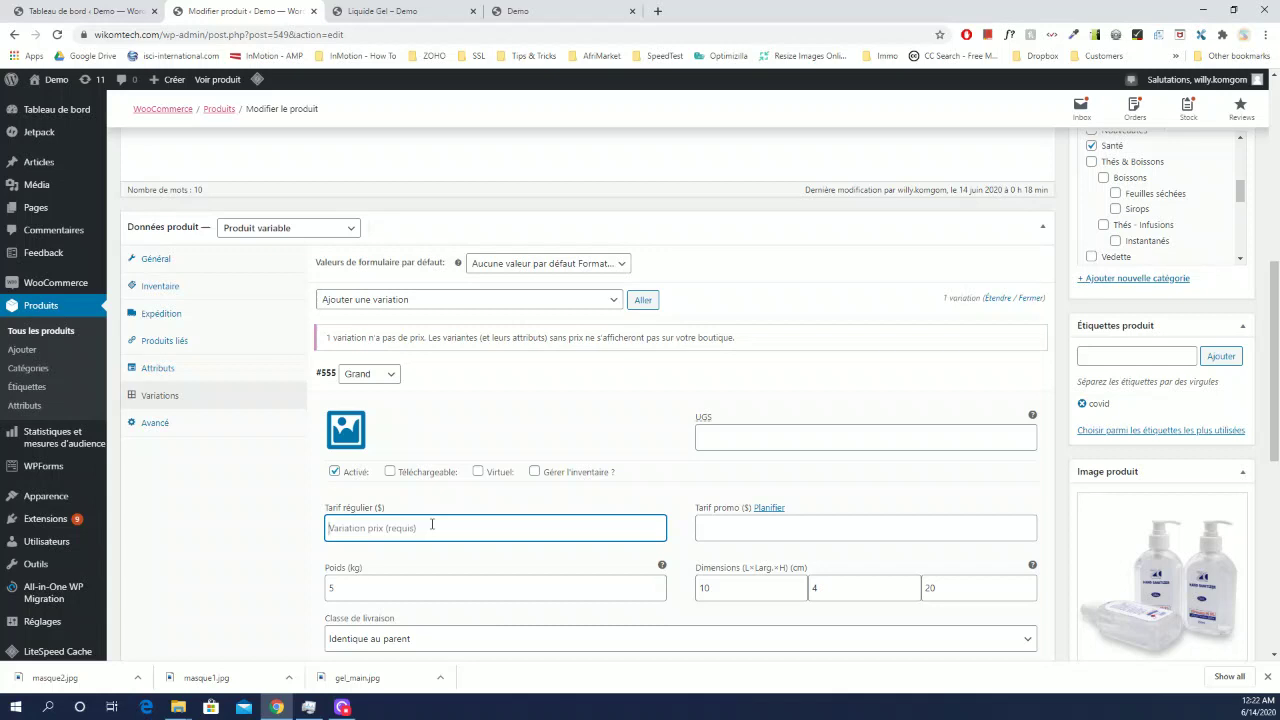
type("20")
scroll(643, 474, "down", 2)
scroll(625, 485, "down", 2)
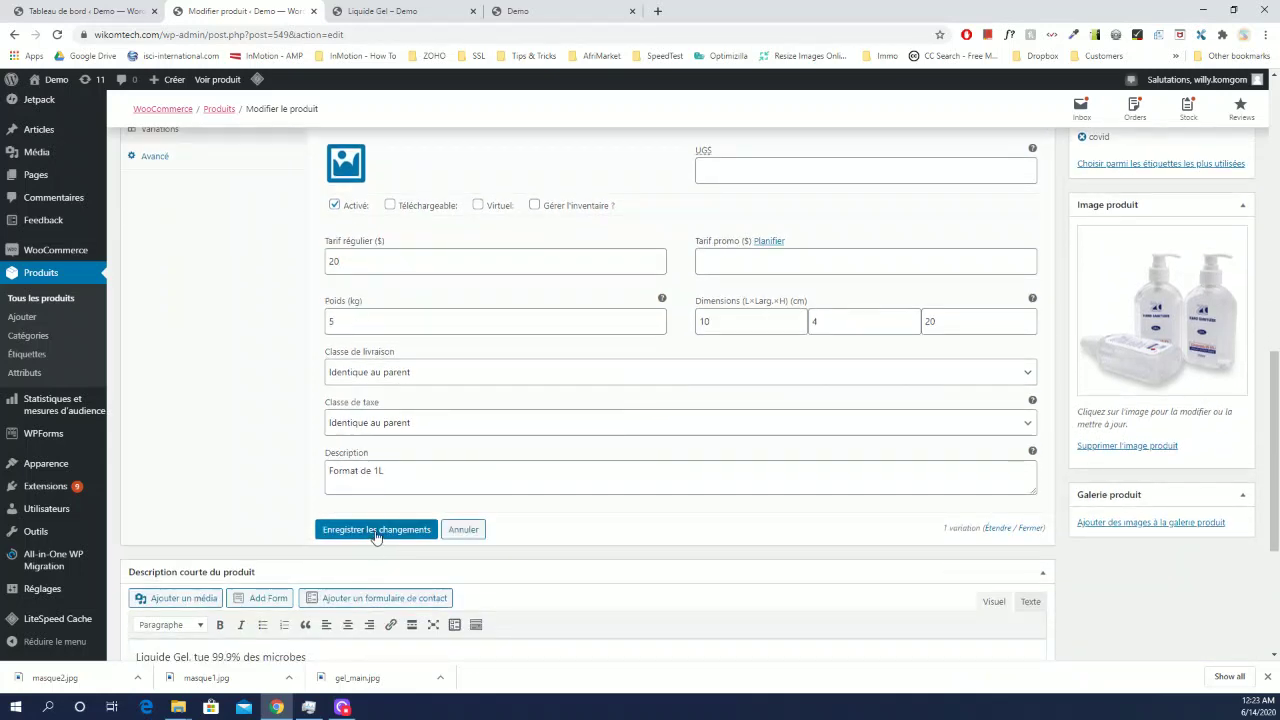
left_click(377, 526)
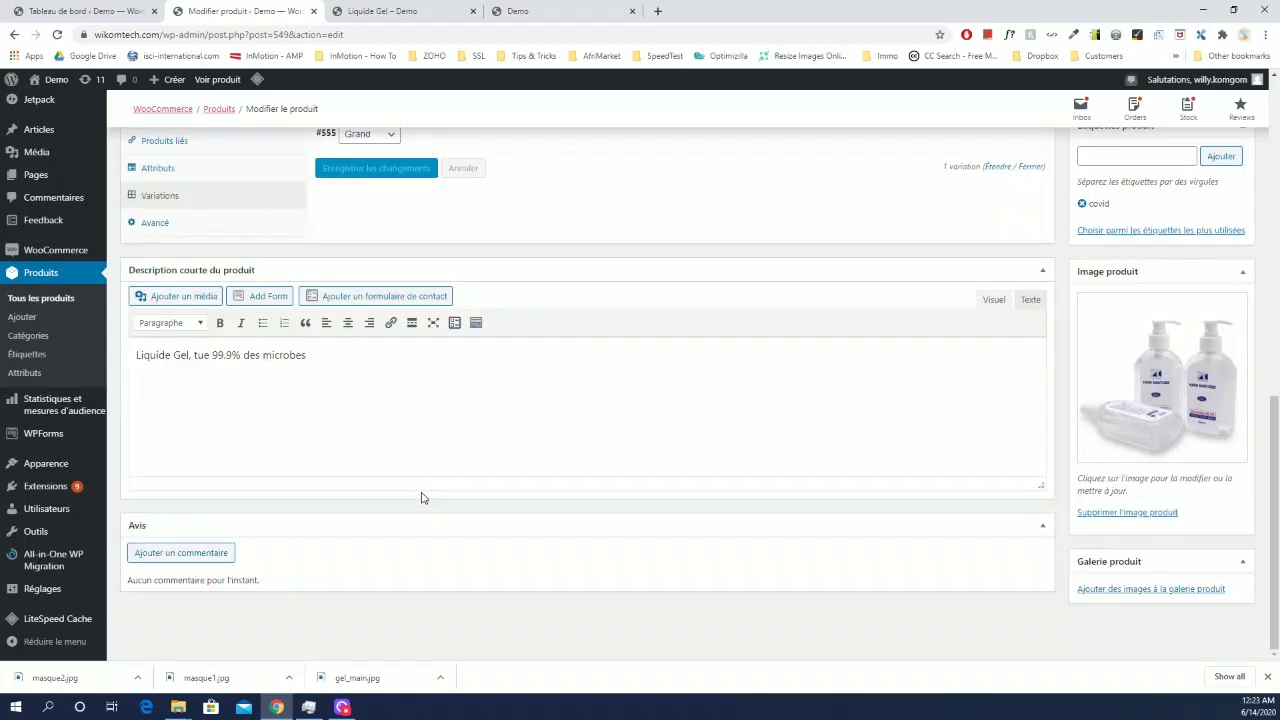
Add a second variation to the product and assign it the Moyen format
scroll(409, 468, "up", 3)
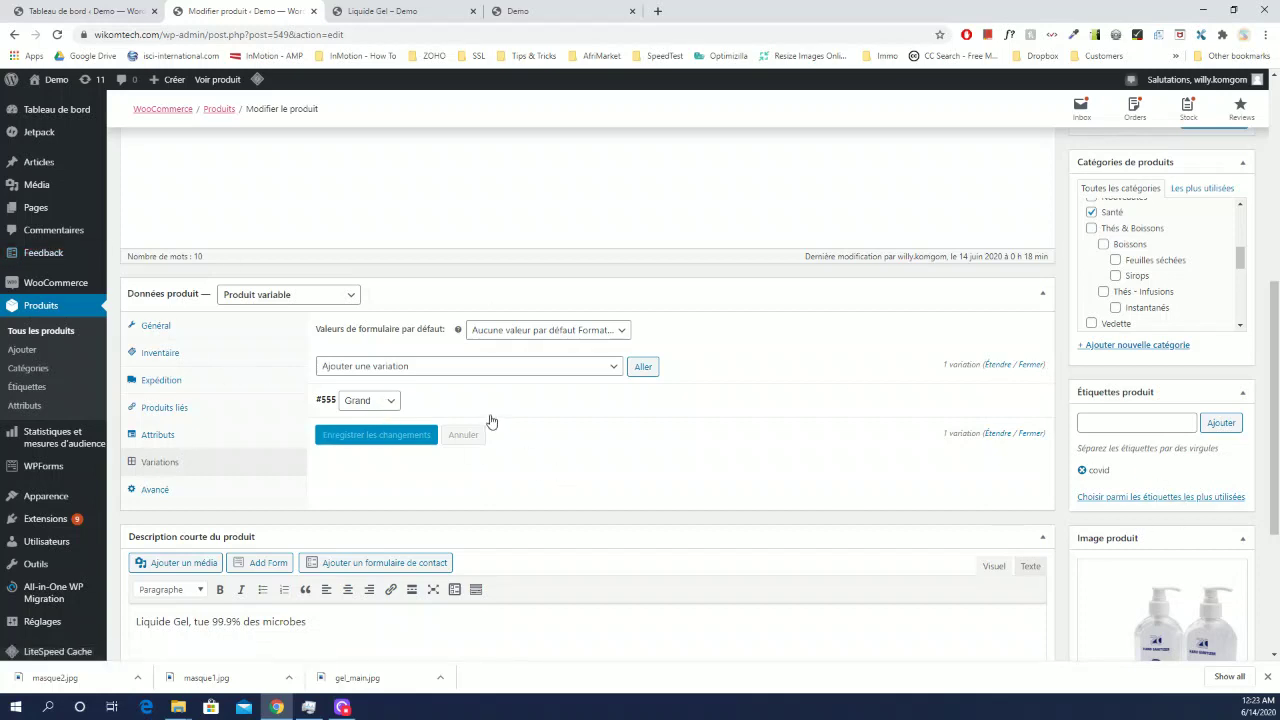
left_click(606, 371)
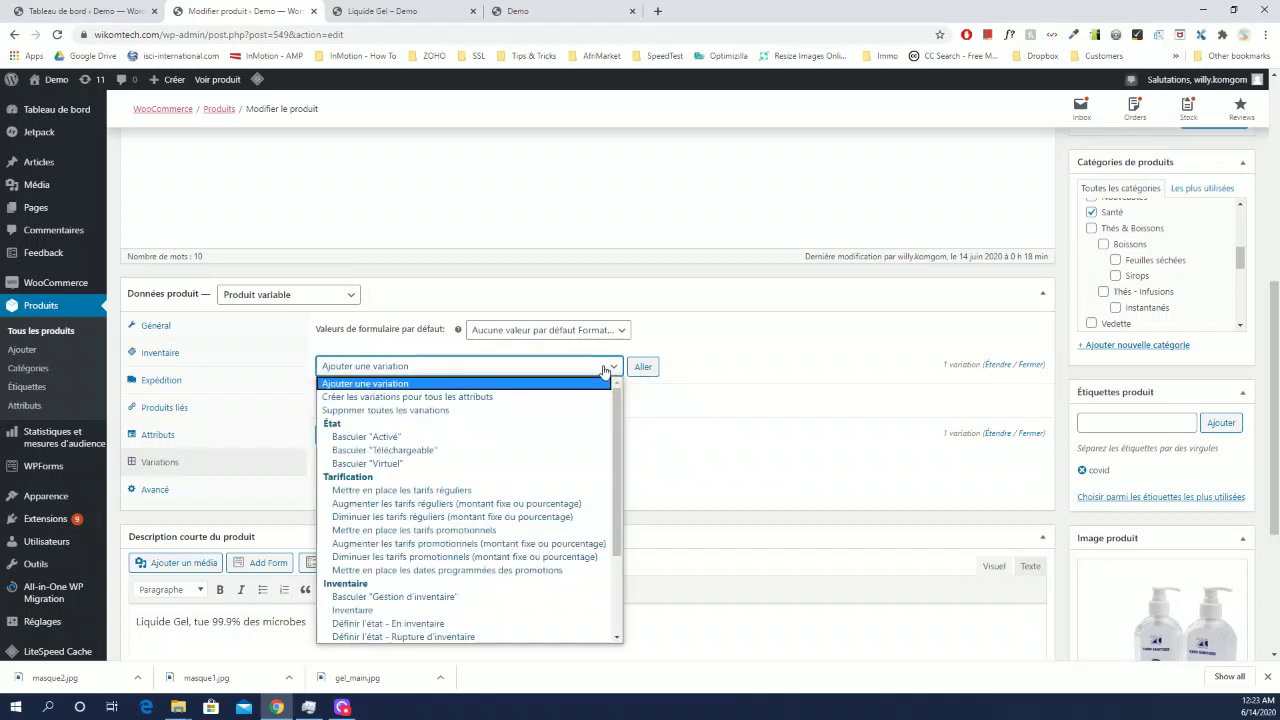
left_click(599, 371)
left_click(642, 368)
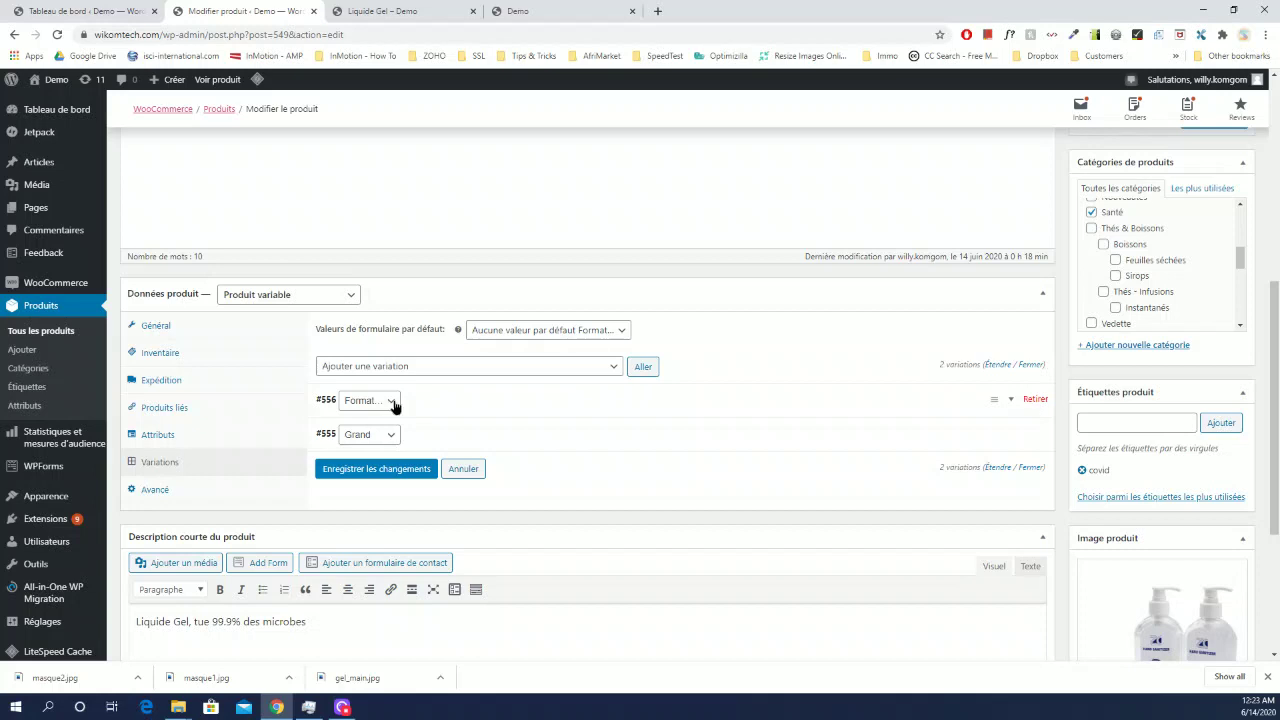
left_click(393, 402)
left_click(360, 441)
Set the Moyen variation's regular price to $15 and its weight to 3 kg
left_click(1010, 401)
scroll(845, 440, "down", 3)
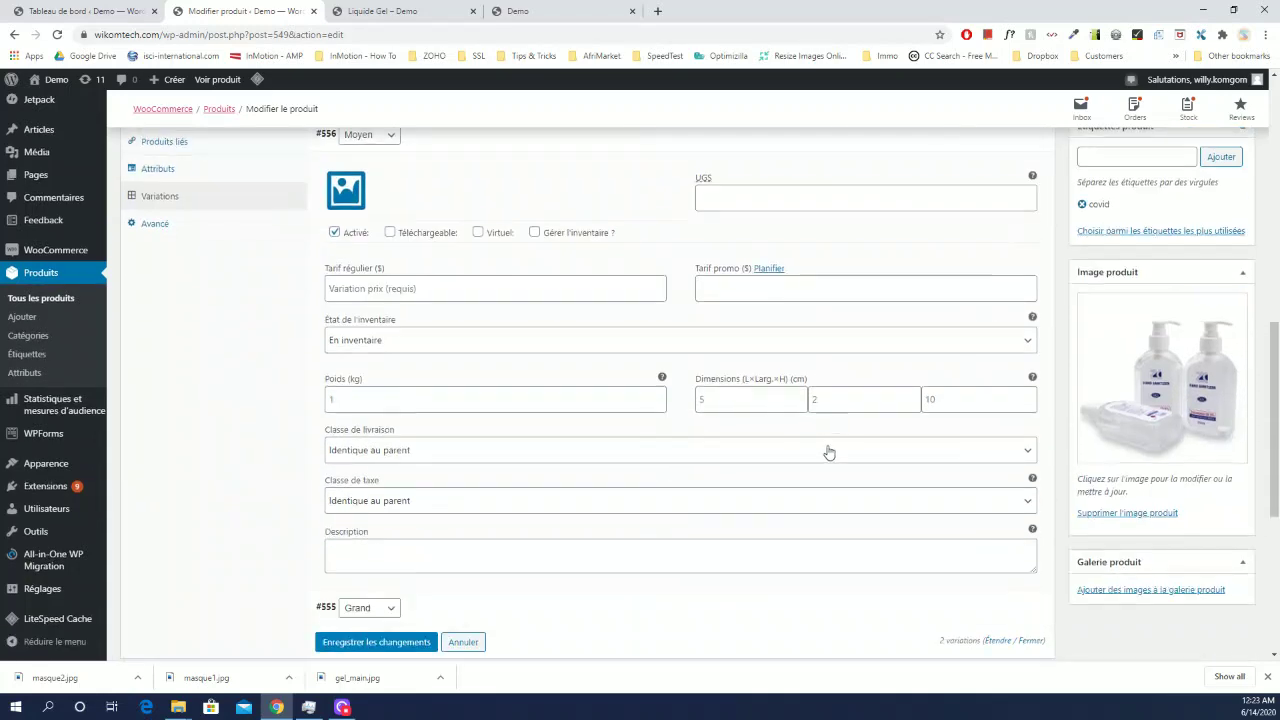
left_click(432, 285)
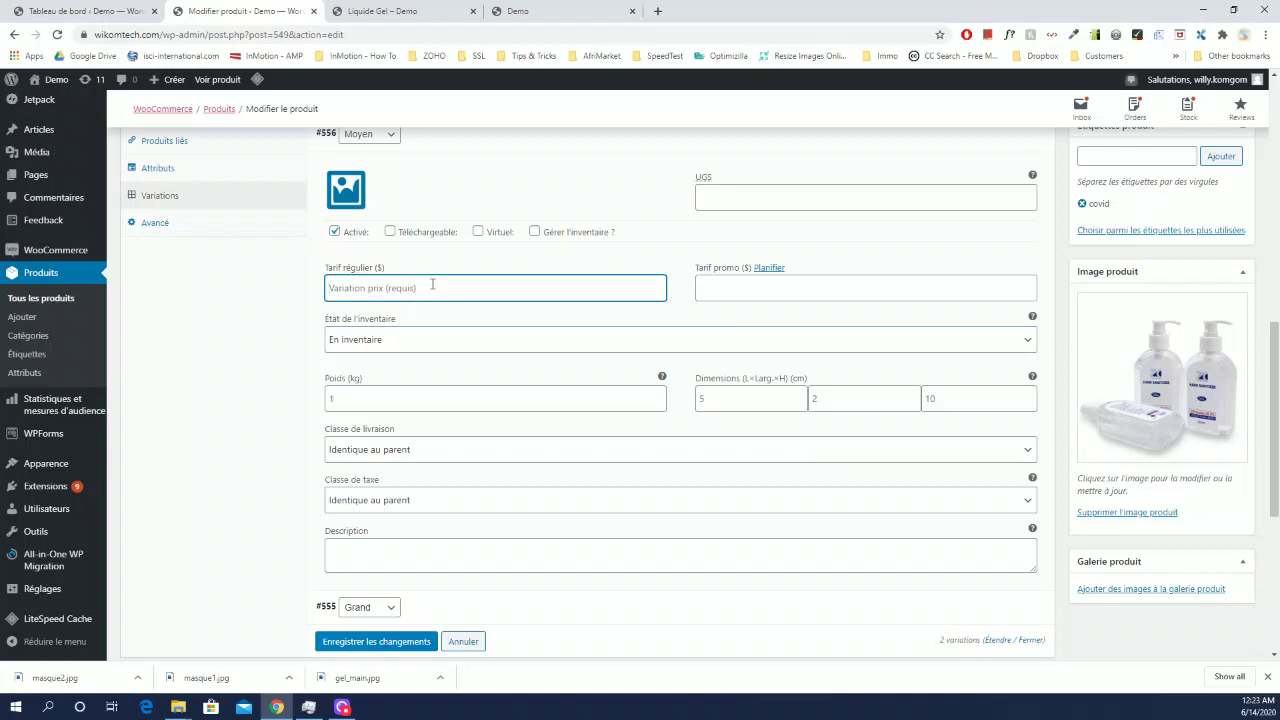
type("15")
left_click(408, 398)
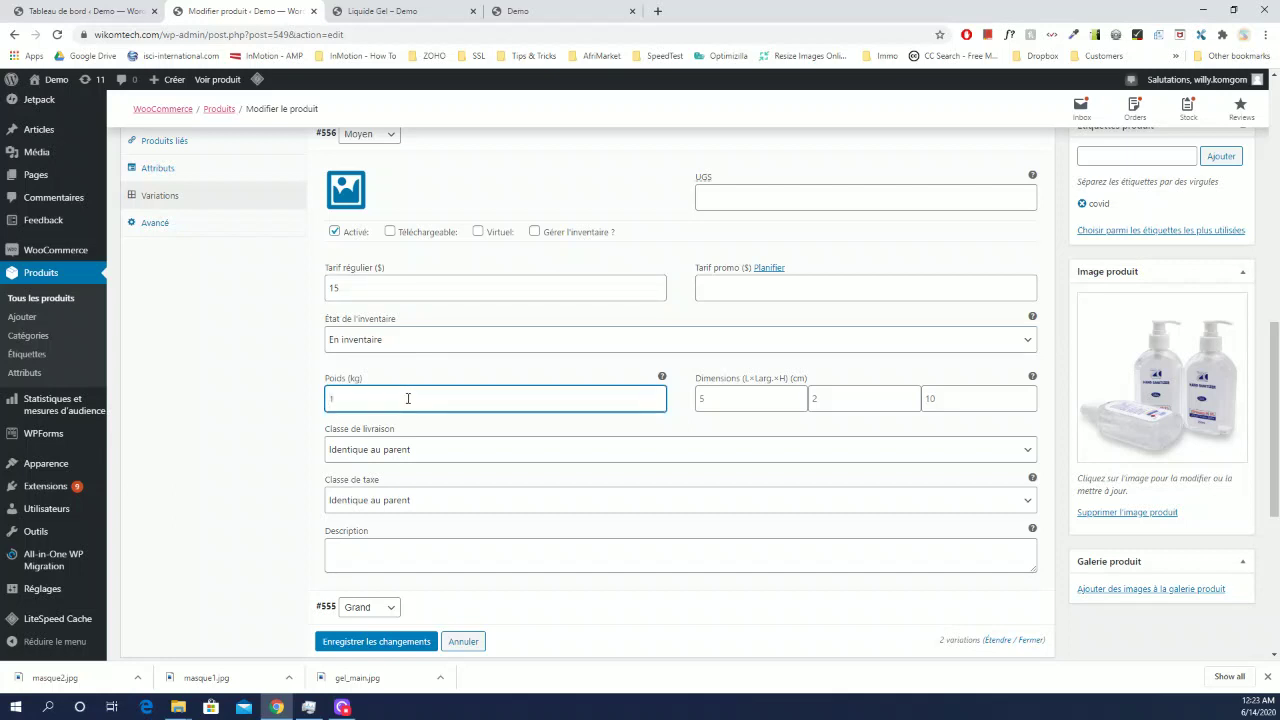
type("3")
Describe the Moyen variation as "Format 500 mL"
scroll(382, 487, "down", 1)
scroll(382, 487, "down", 1)
left_click(372, 490)
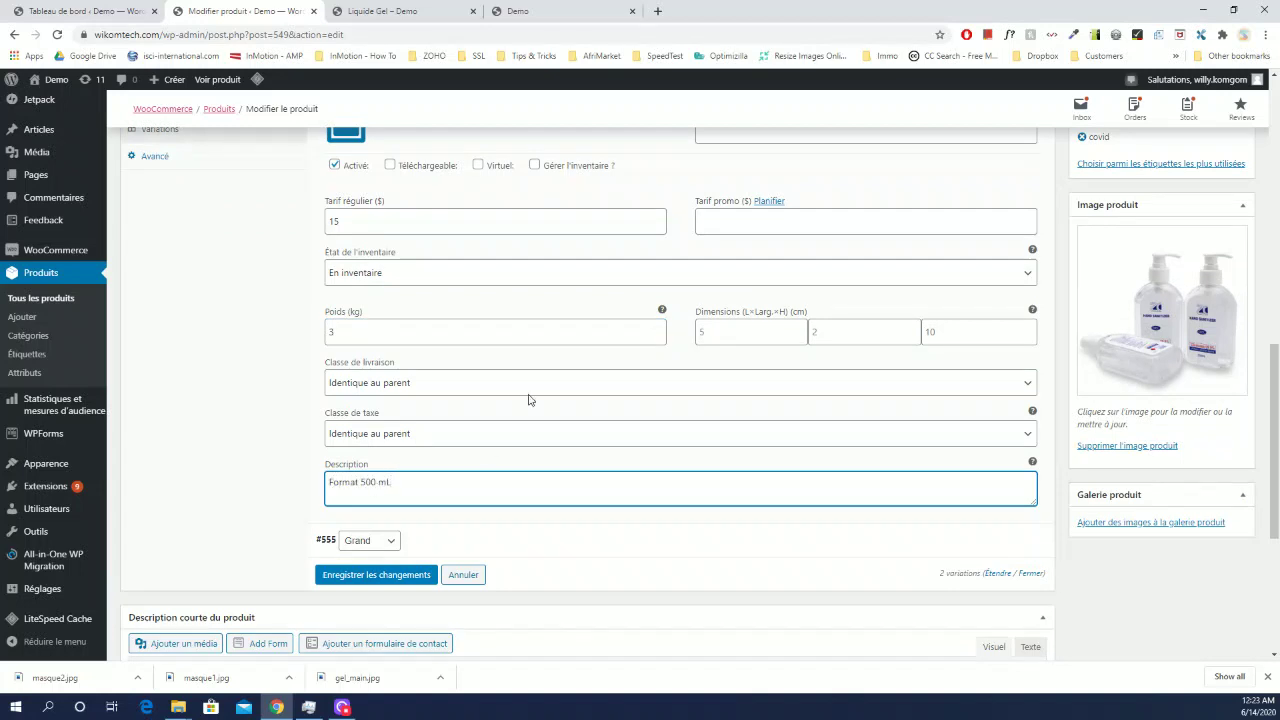
Set the Moyen variation's dimensions to 7 × 3 × 15 cm and save the variation changes
left_click(718, 331)
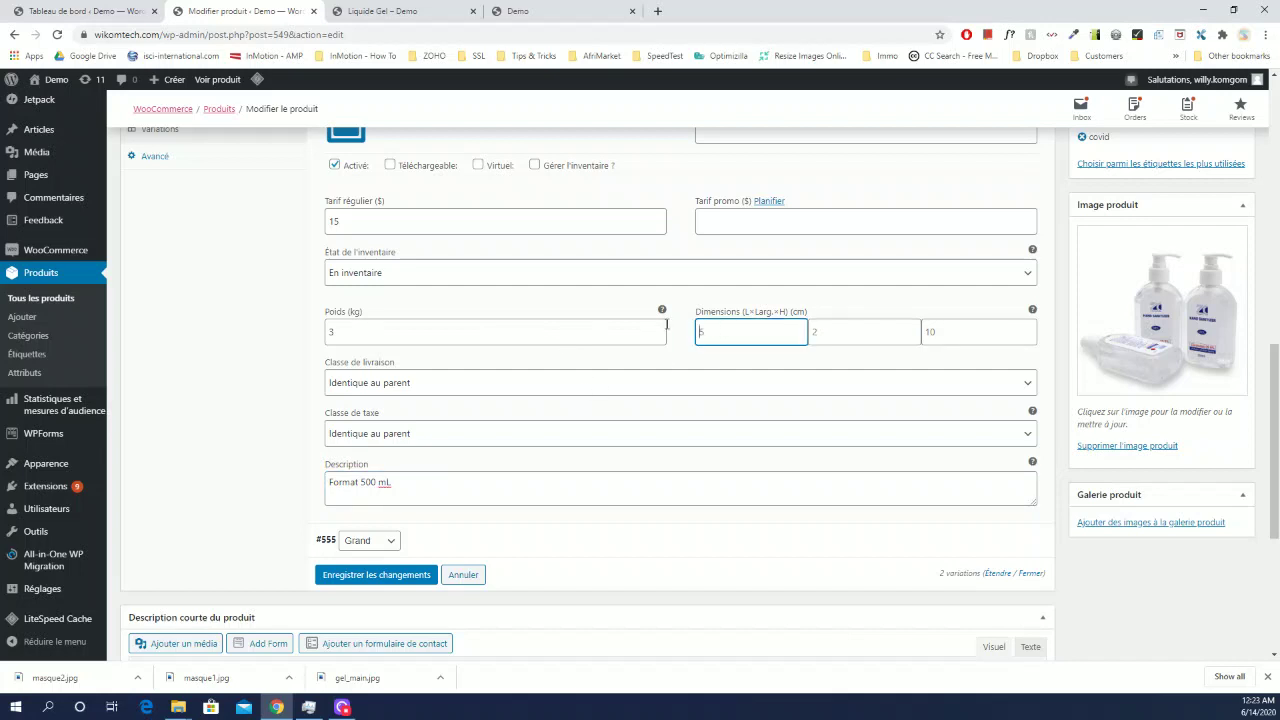
type("7")
left_click(865, 340)
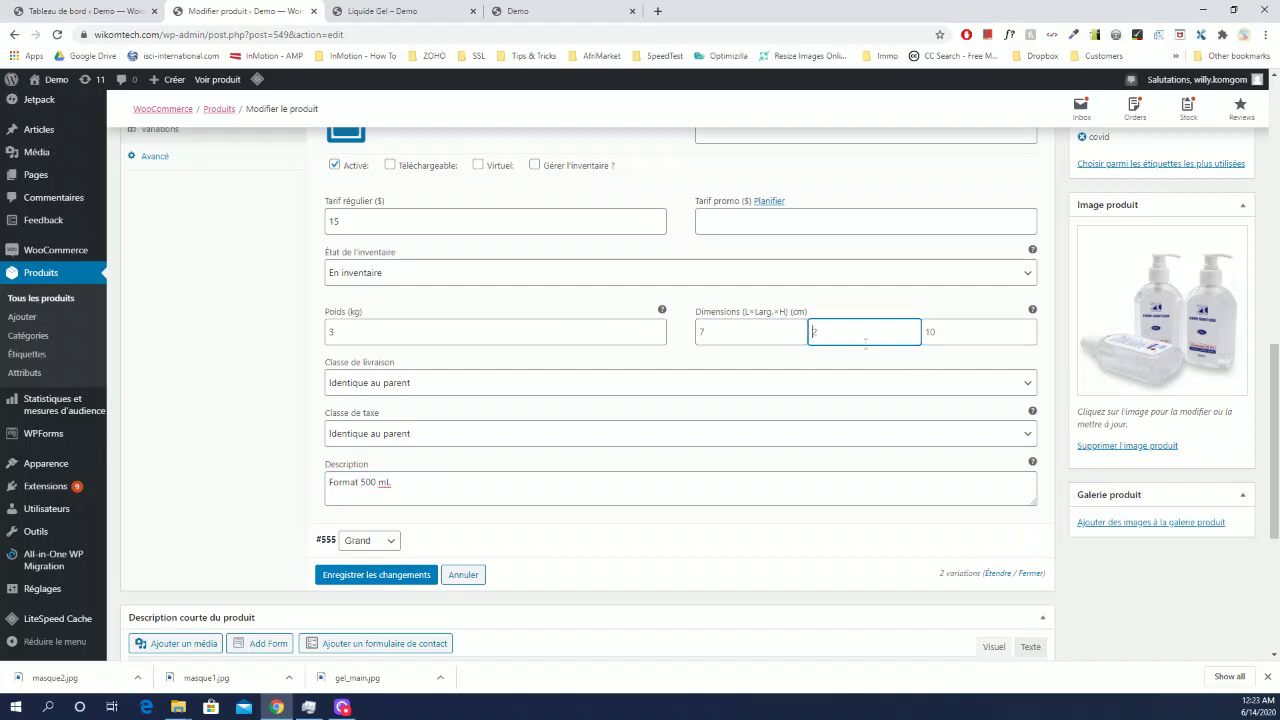
left_click(979, 337)
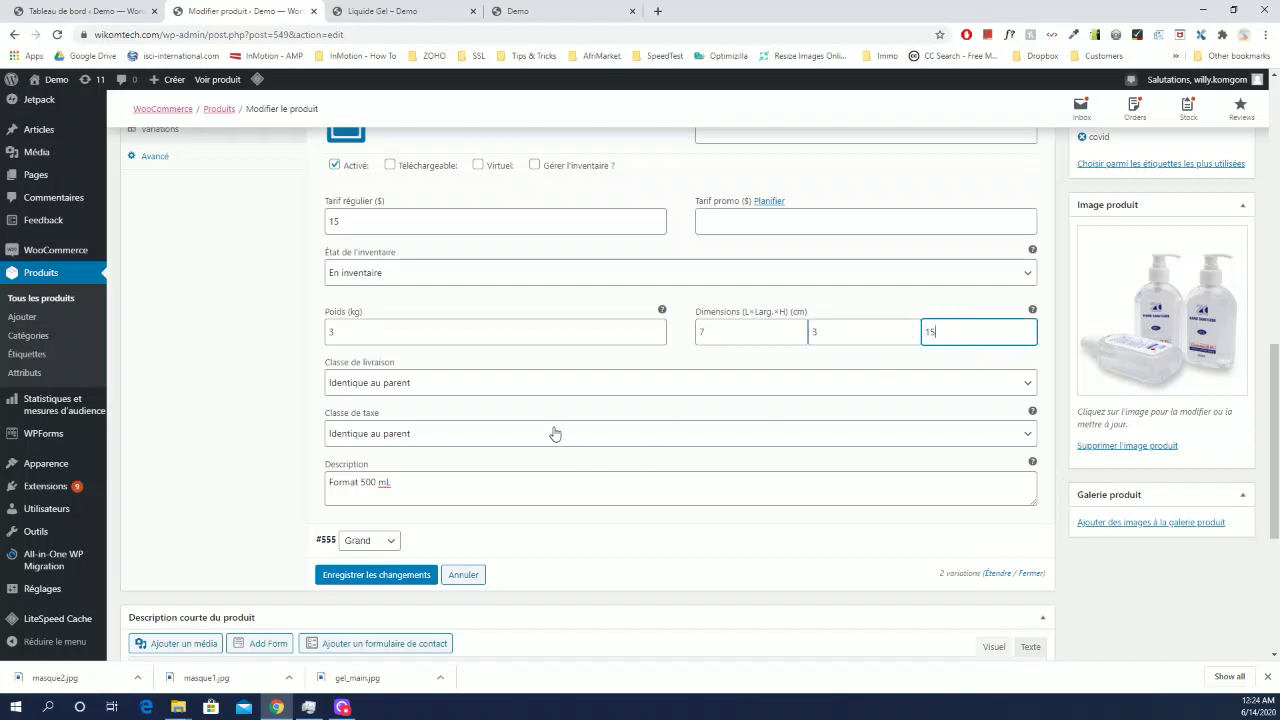
left_click(401, 578)
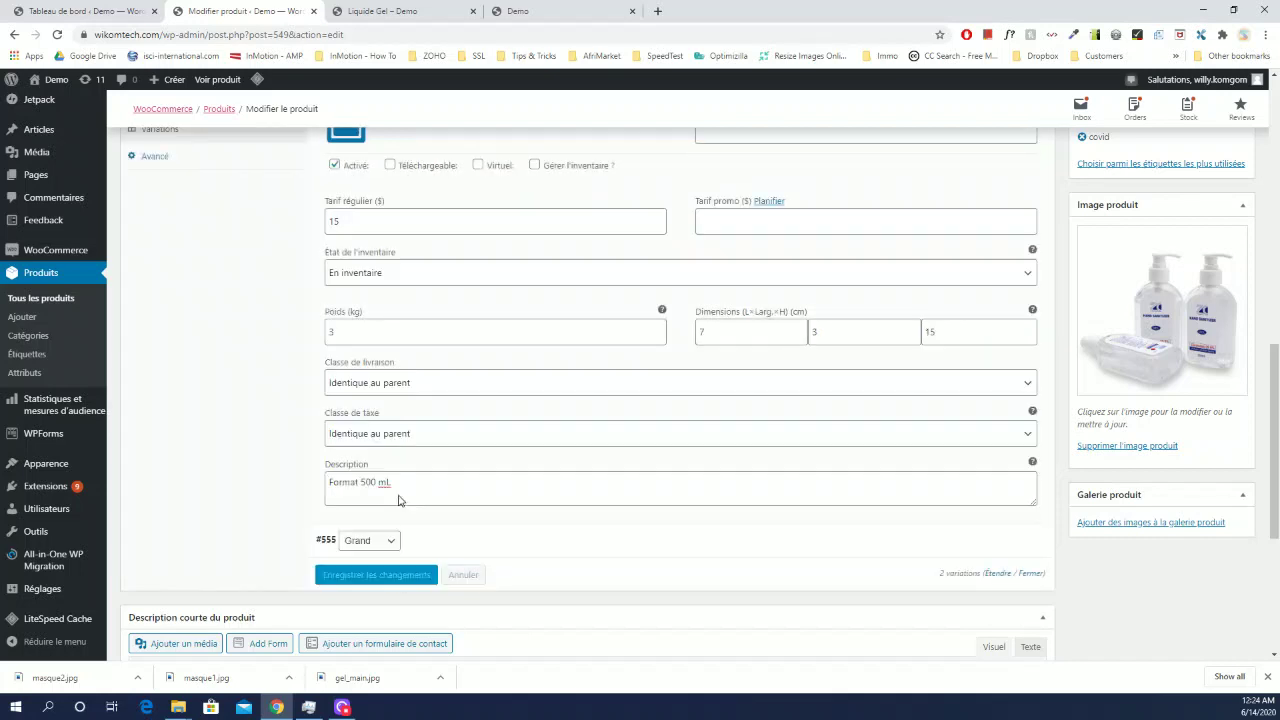
Add a third variation to the product and assign it the Petit format
scroll(600, 450, "up", 3)
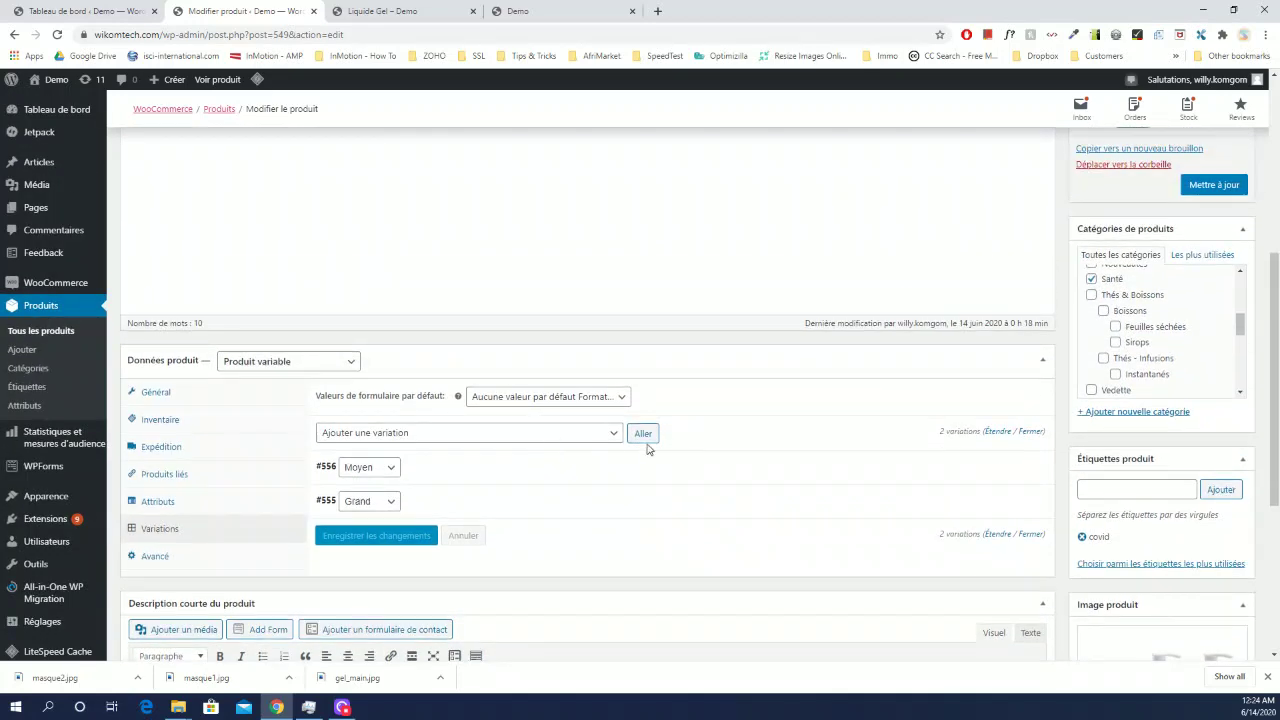
left_click(643, 434)
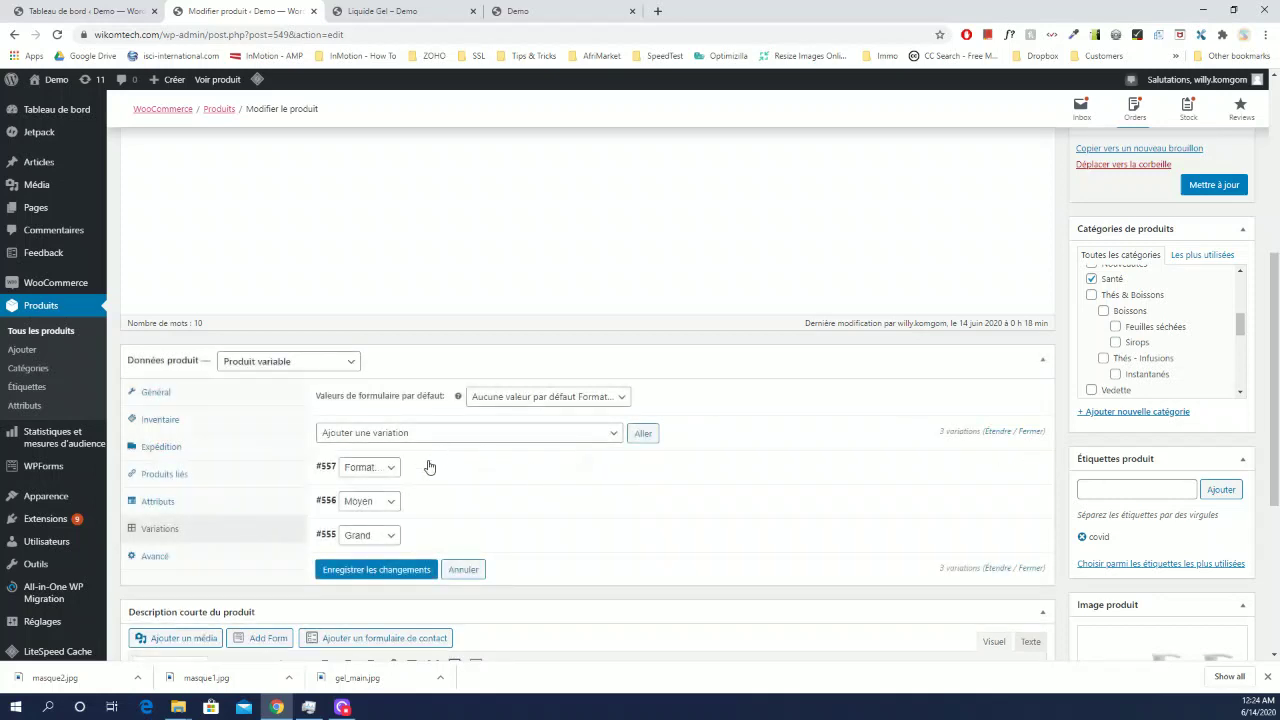
left_click(374, 467)
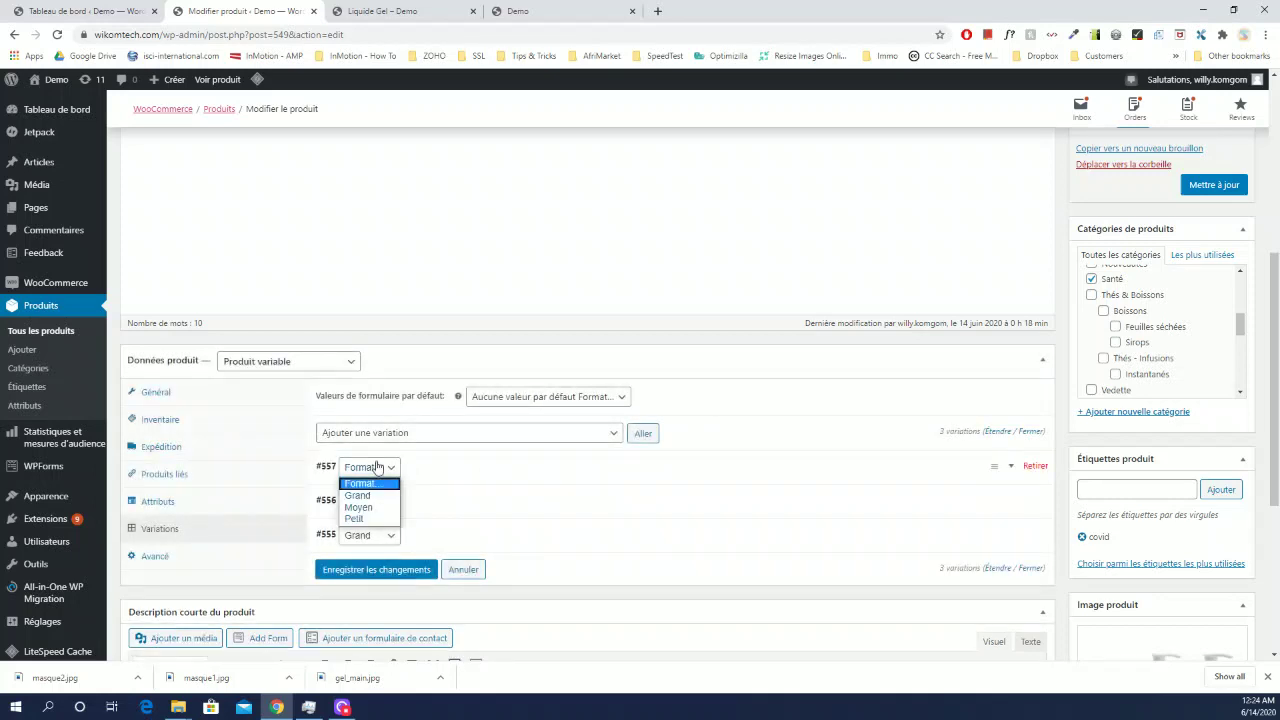
left_click(371, 519)
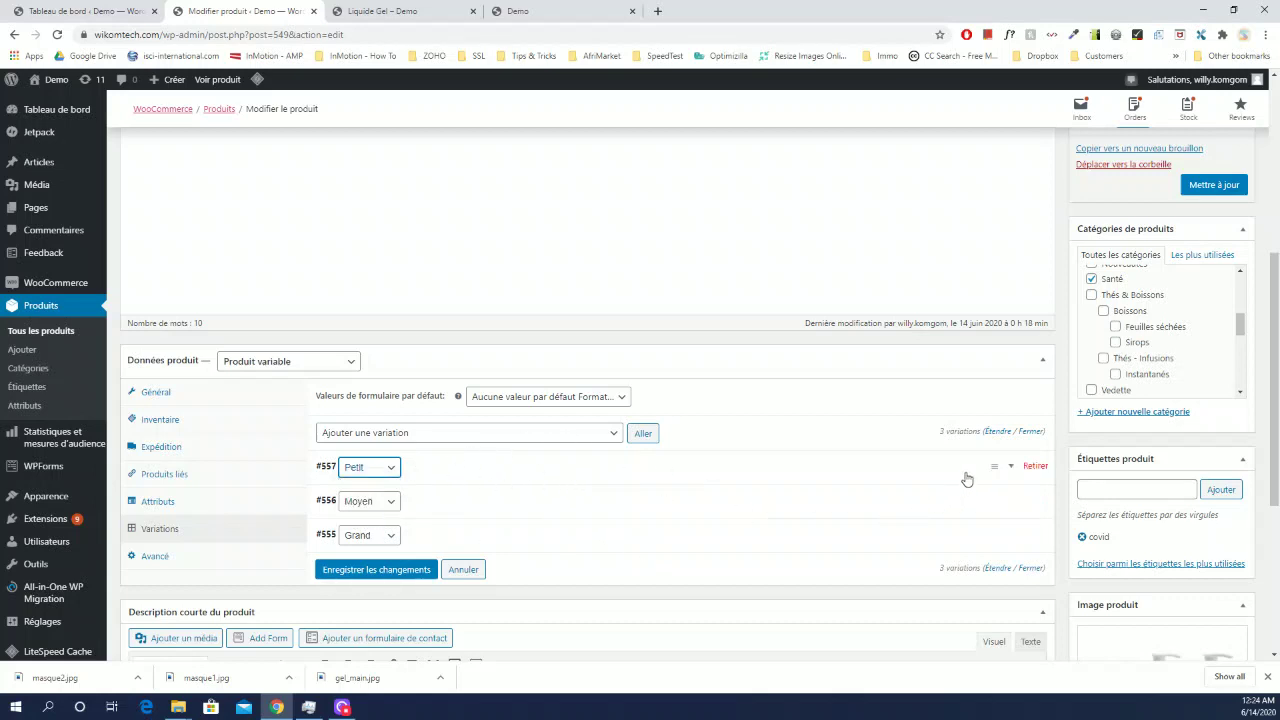
Set the Petit variation's regular price to $10 and save the variation changes
left_click(1011, 467)
scroll(315, 515, "down", 2)
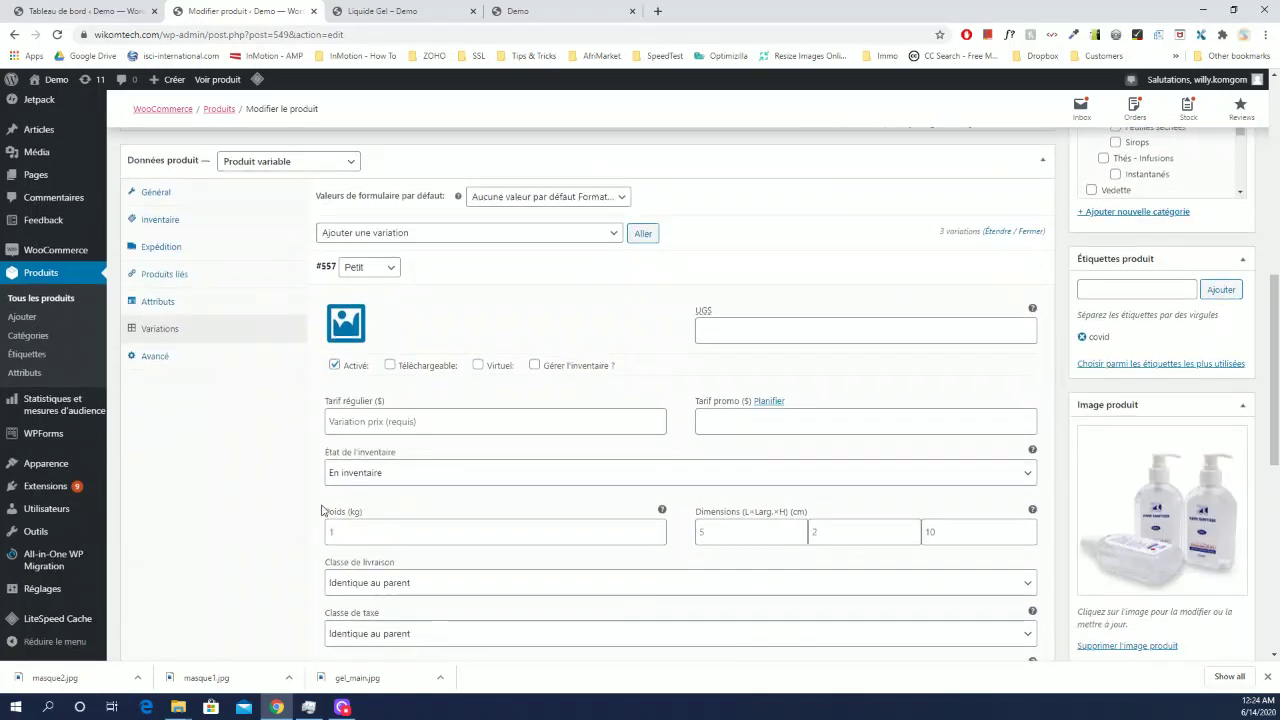
left_click(392, 422)
type("10")
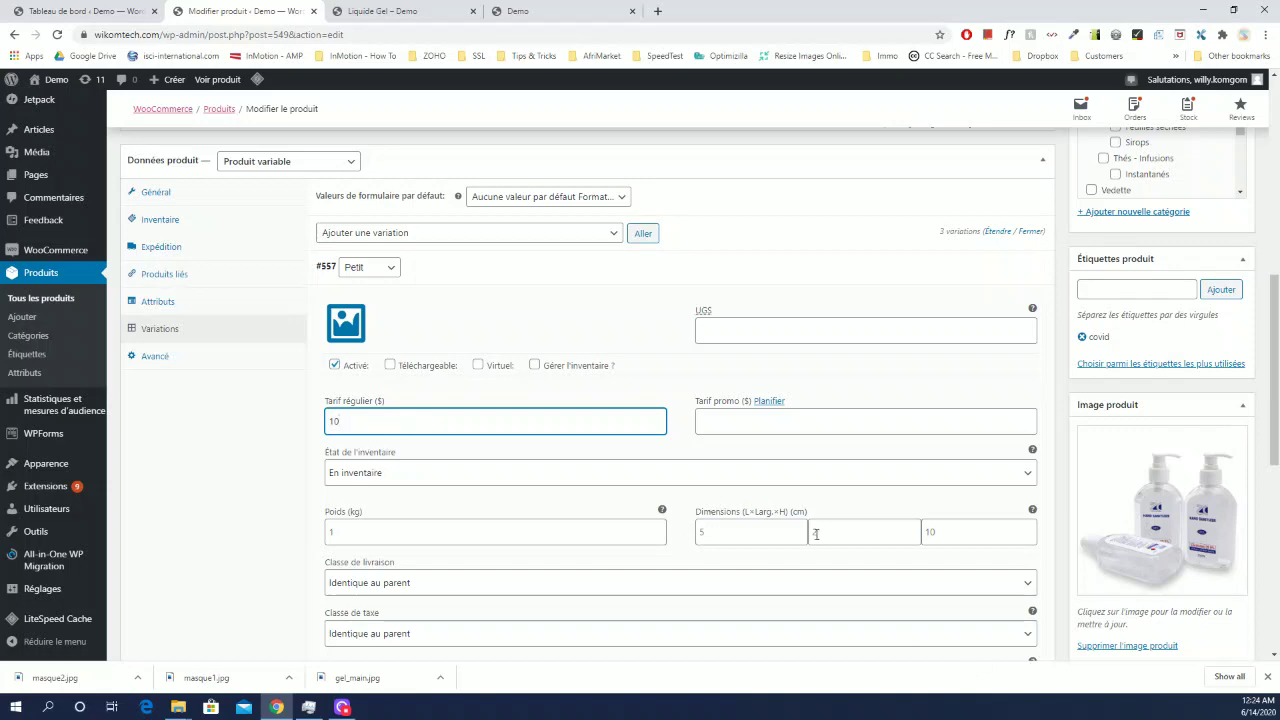
scroll(631, 466, "down", 3)
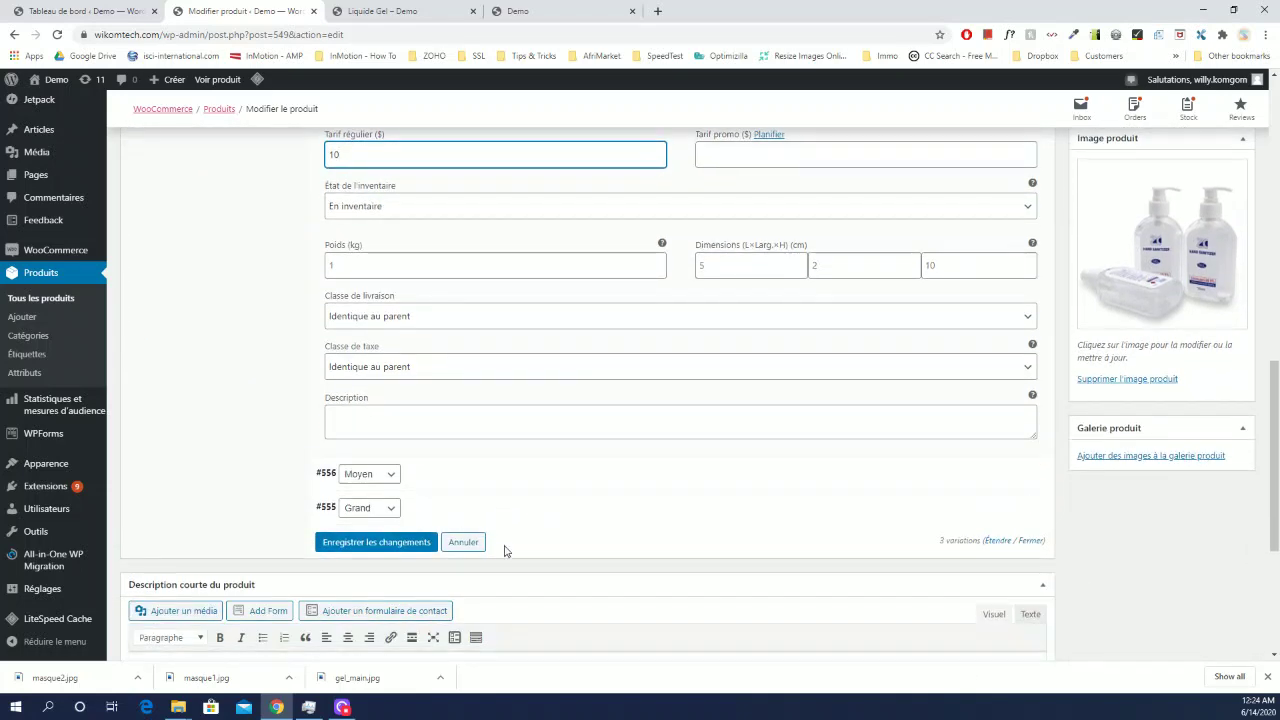
left_click(390, 543)
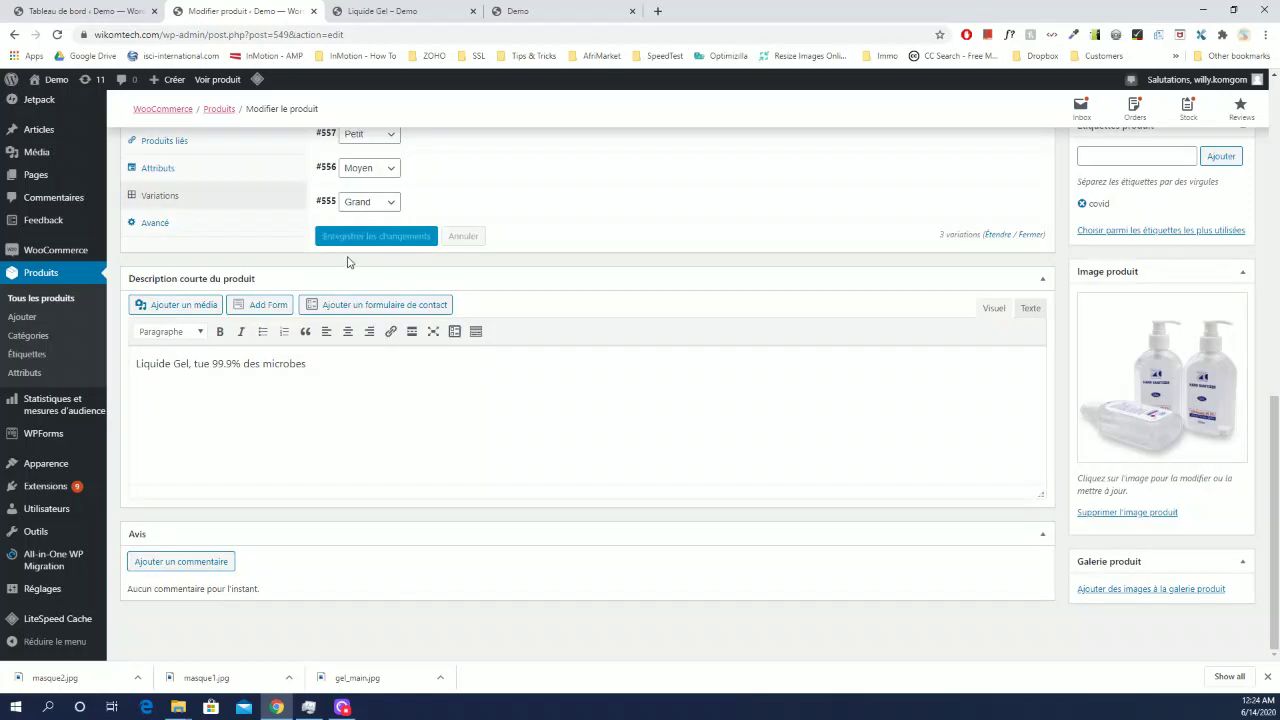
Update the Liquide Gel product and open its refreshed store page in place of the old one
scroll(348, 262, "up", 3)
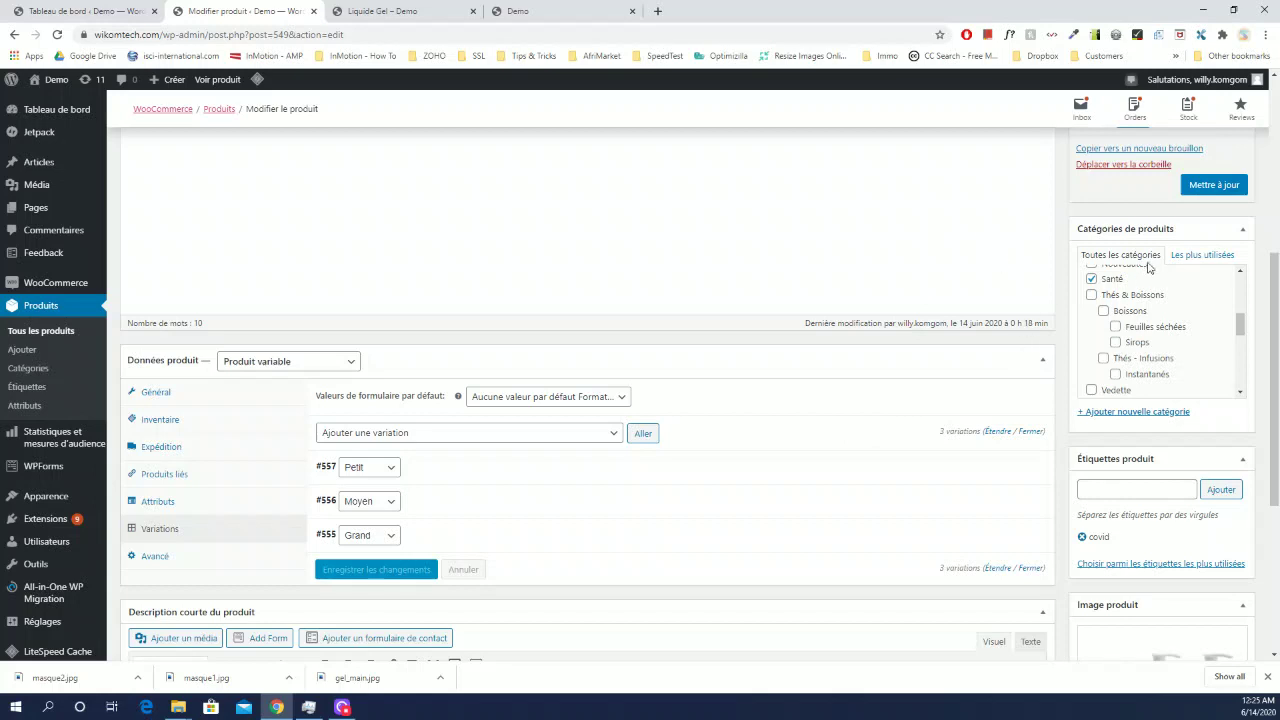
left_click(1220, 189)
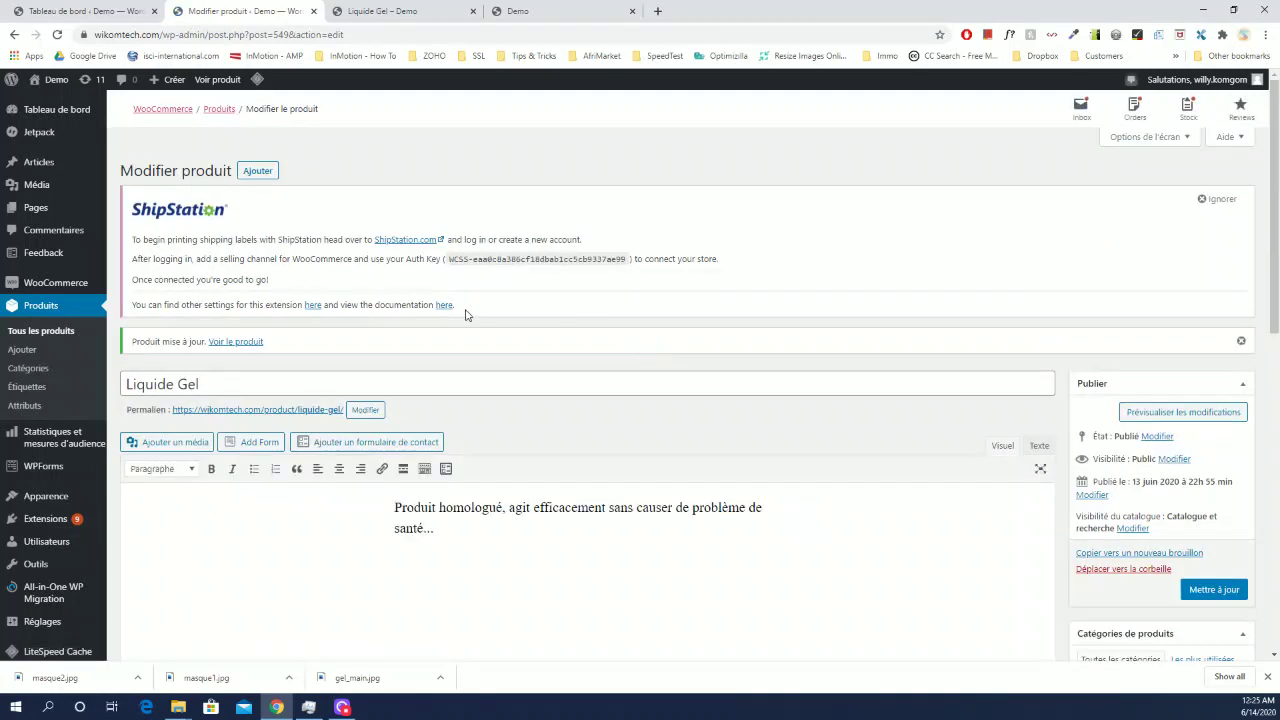
left_click(227, 342)
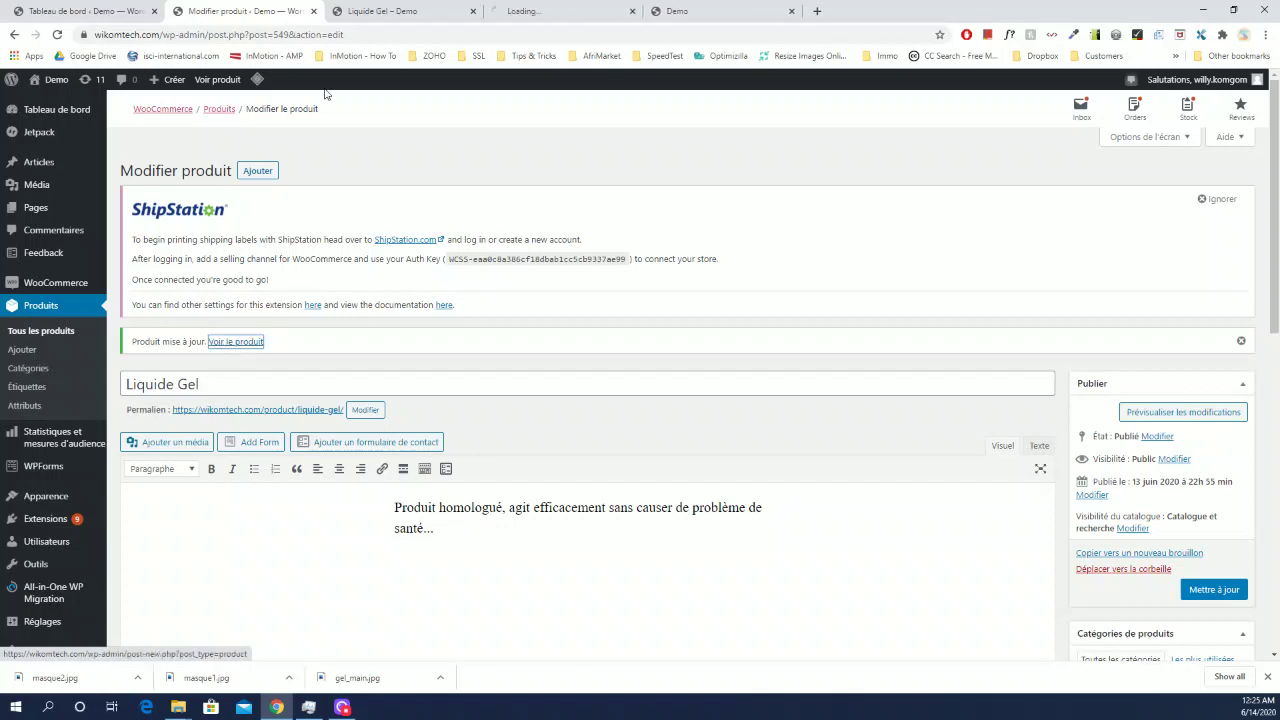
left_click(472, 12)
left_click(420, 14)
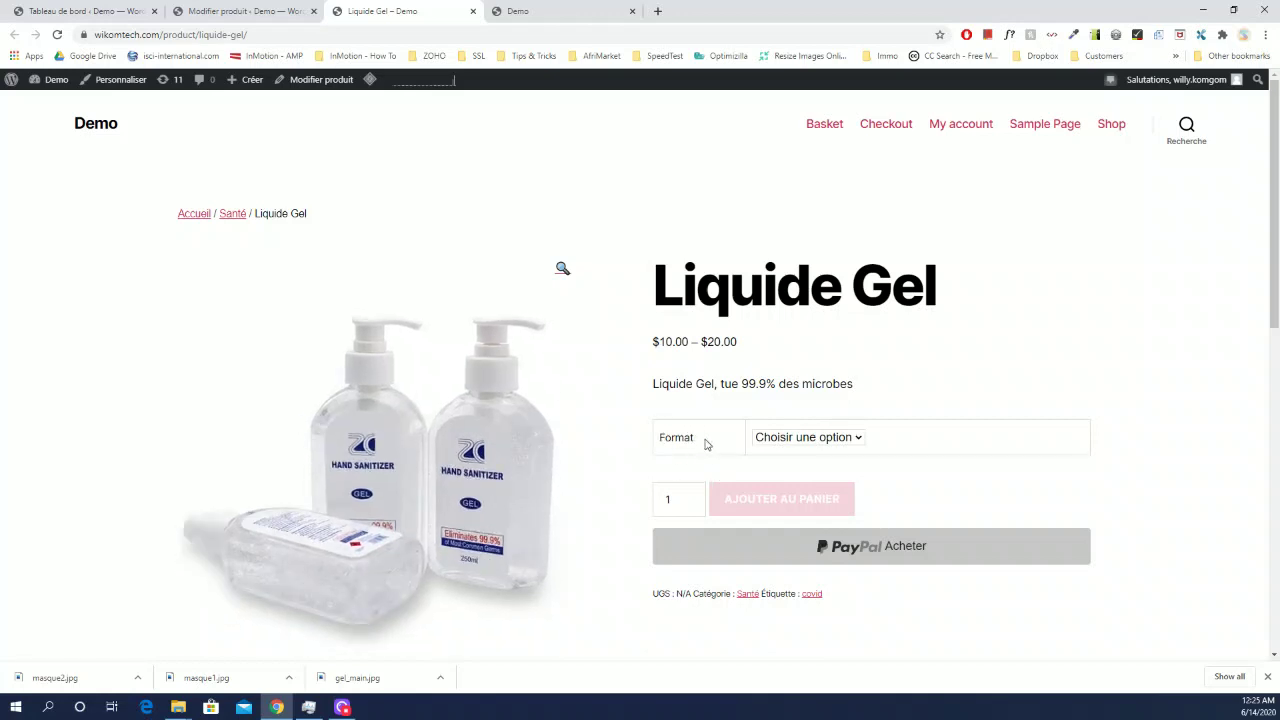
Select the Moyen format on the store page and check its description, price and stock
left_click(857, 440)
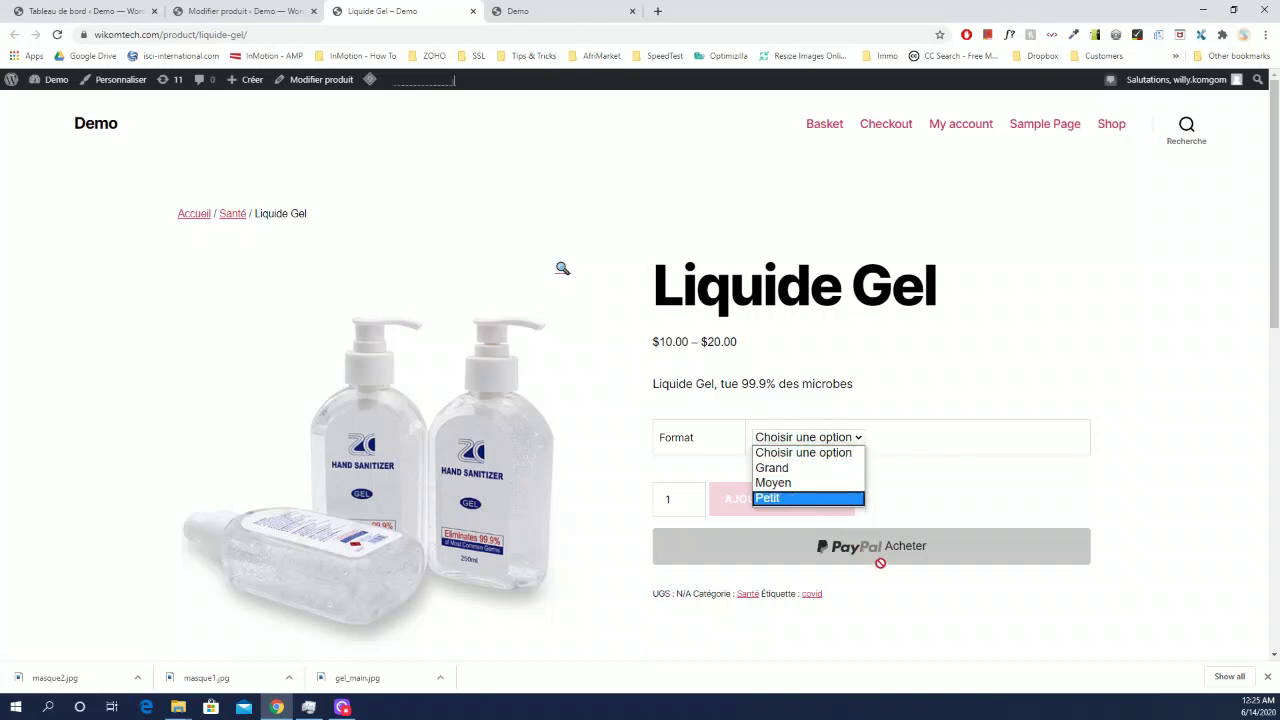
left_click(784, 484)
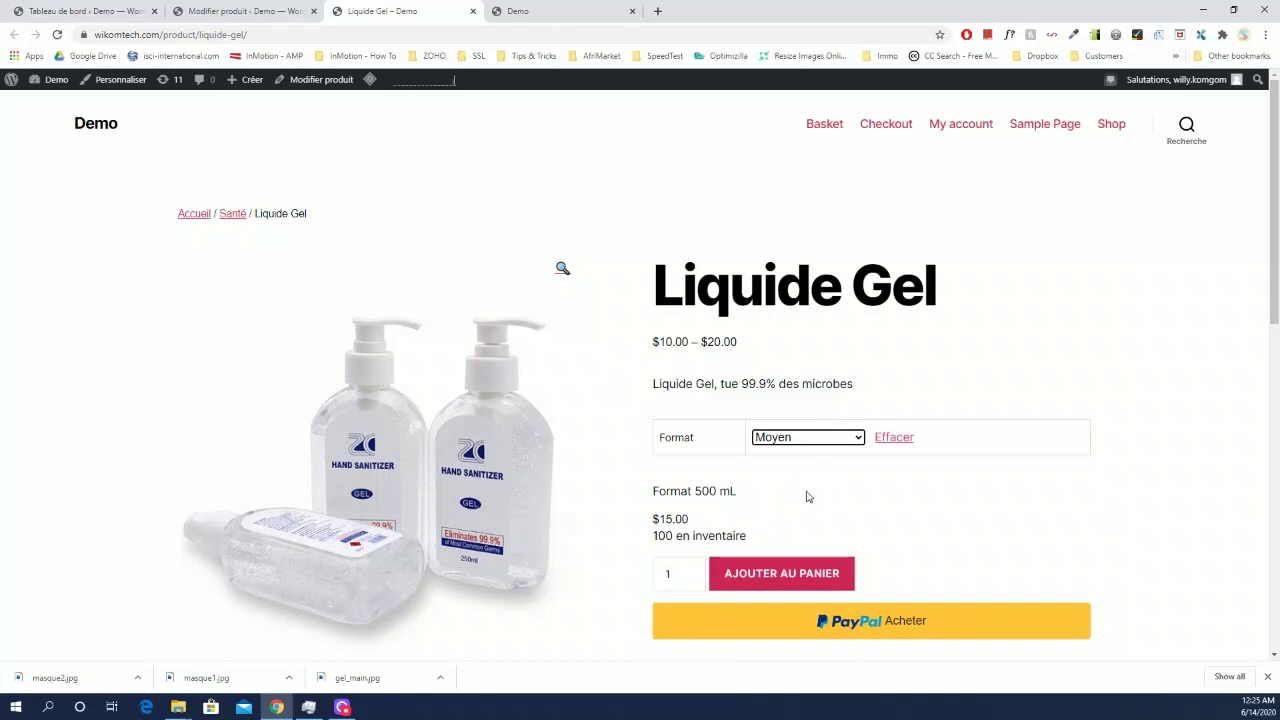
scroll(660, 443, "down", 1)
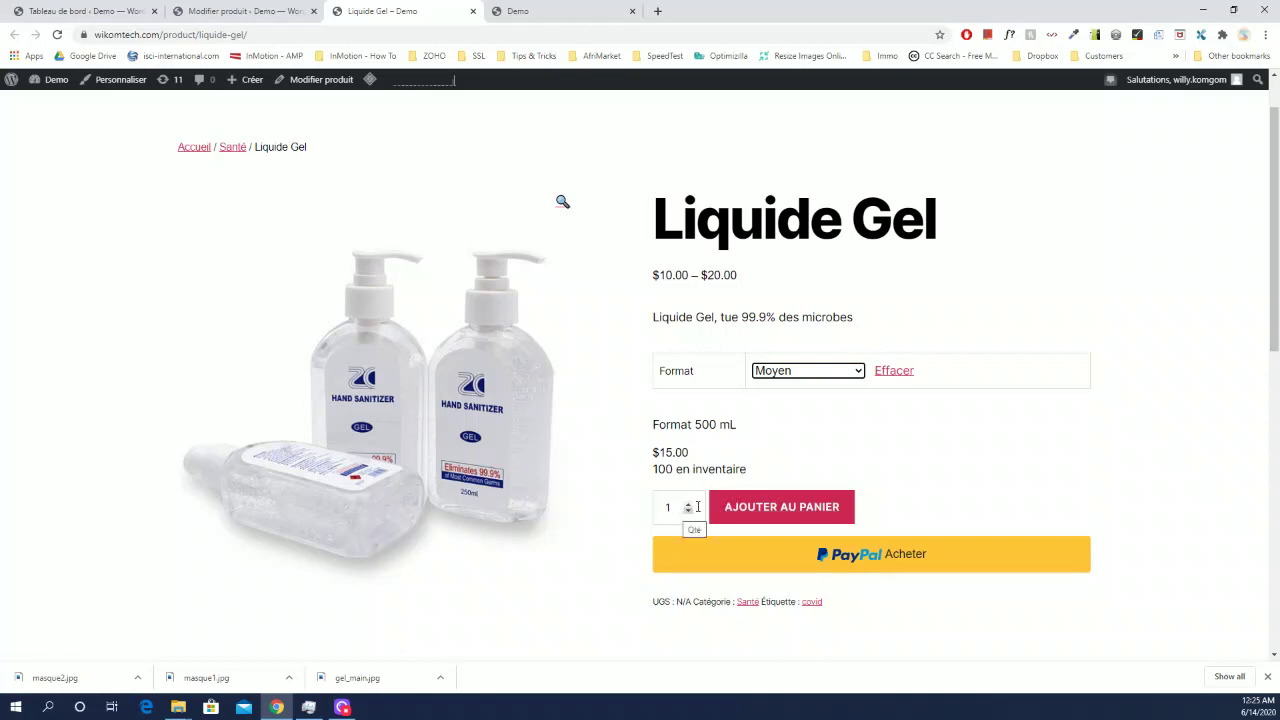
scroll(714, 503, "down", 2)
scroll(660, 460, "up", 2)
Select the Grand format and after it the Petit format to compare their price and description on the store page
left_click(789, 380)
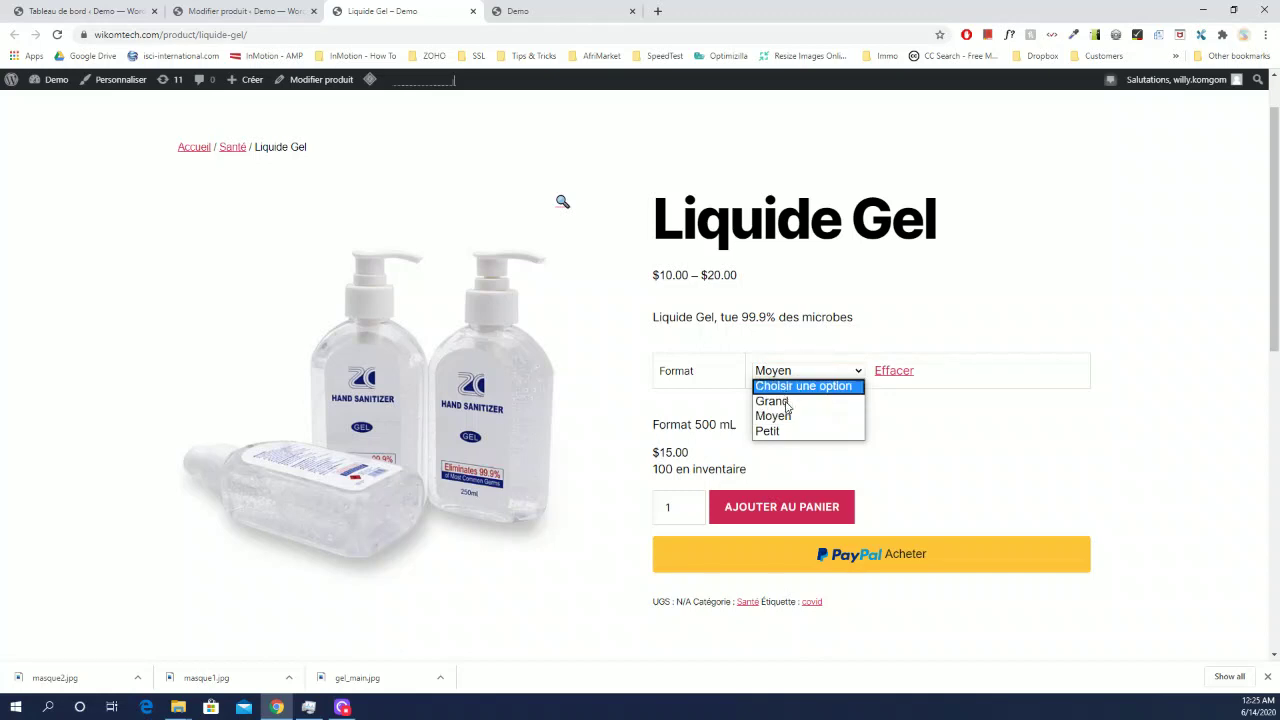
left_click(785, 402)
left_click(797, 374)
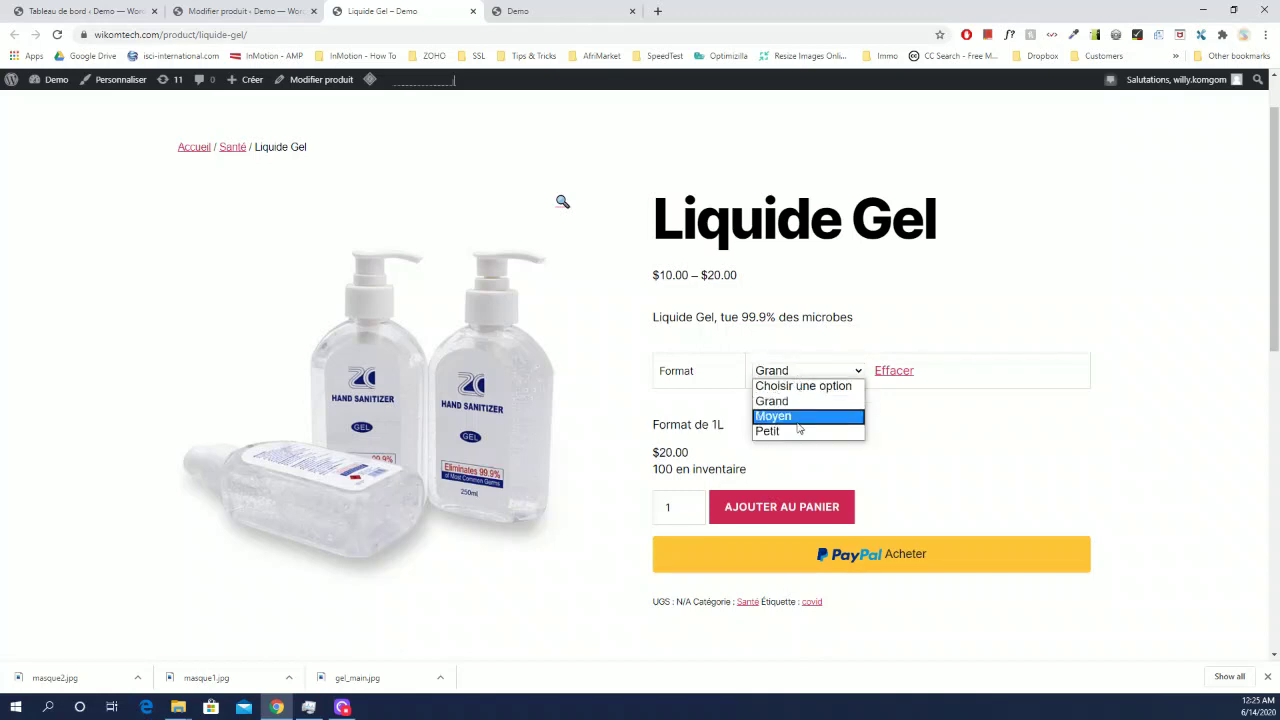
left_click(792, 432)
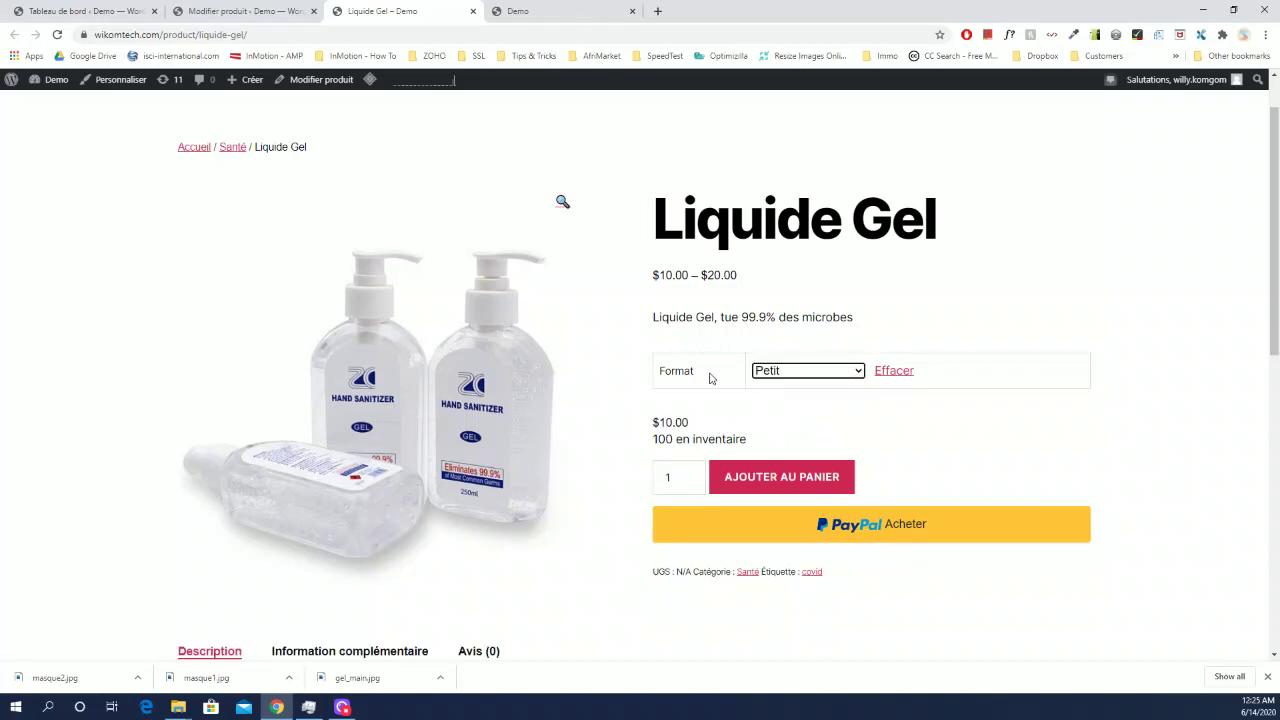
scroll(662, 344, "down", 2)
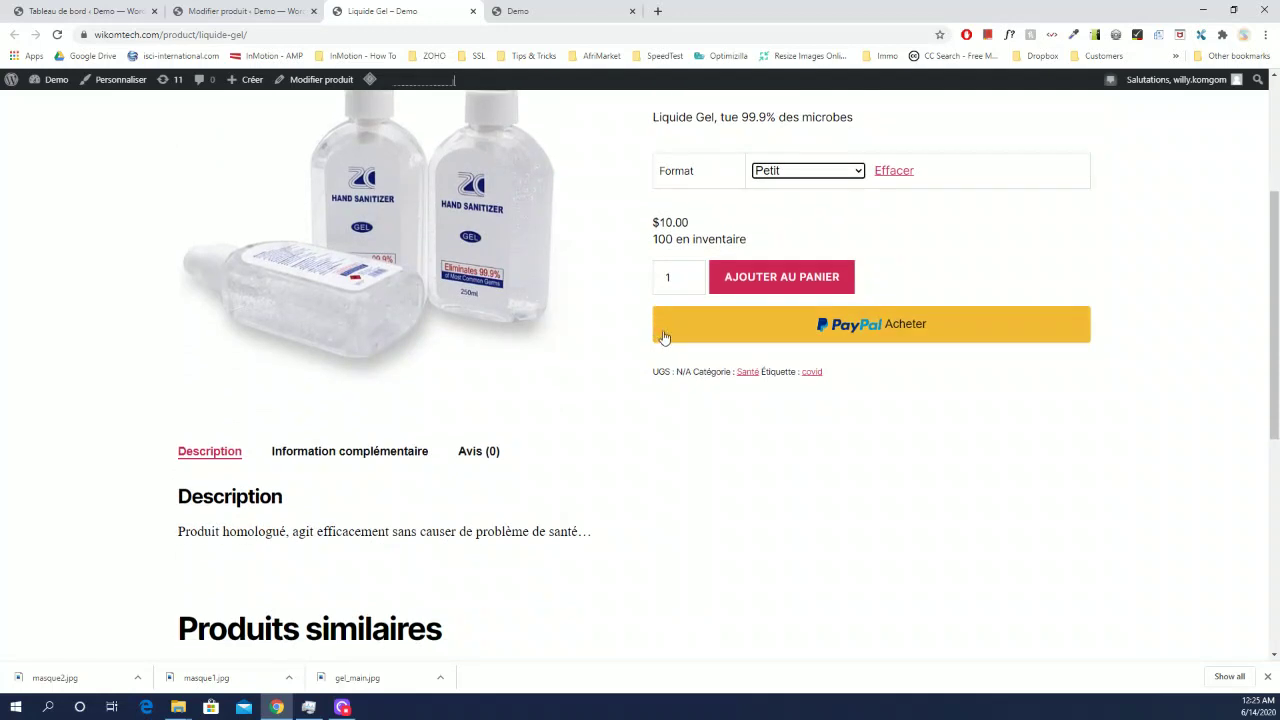